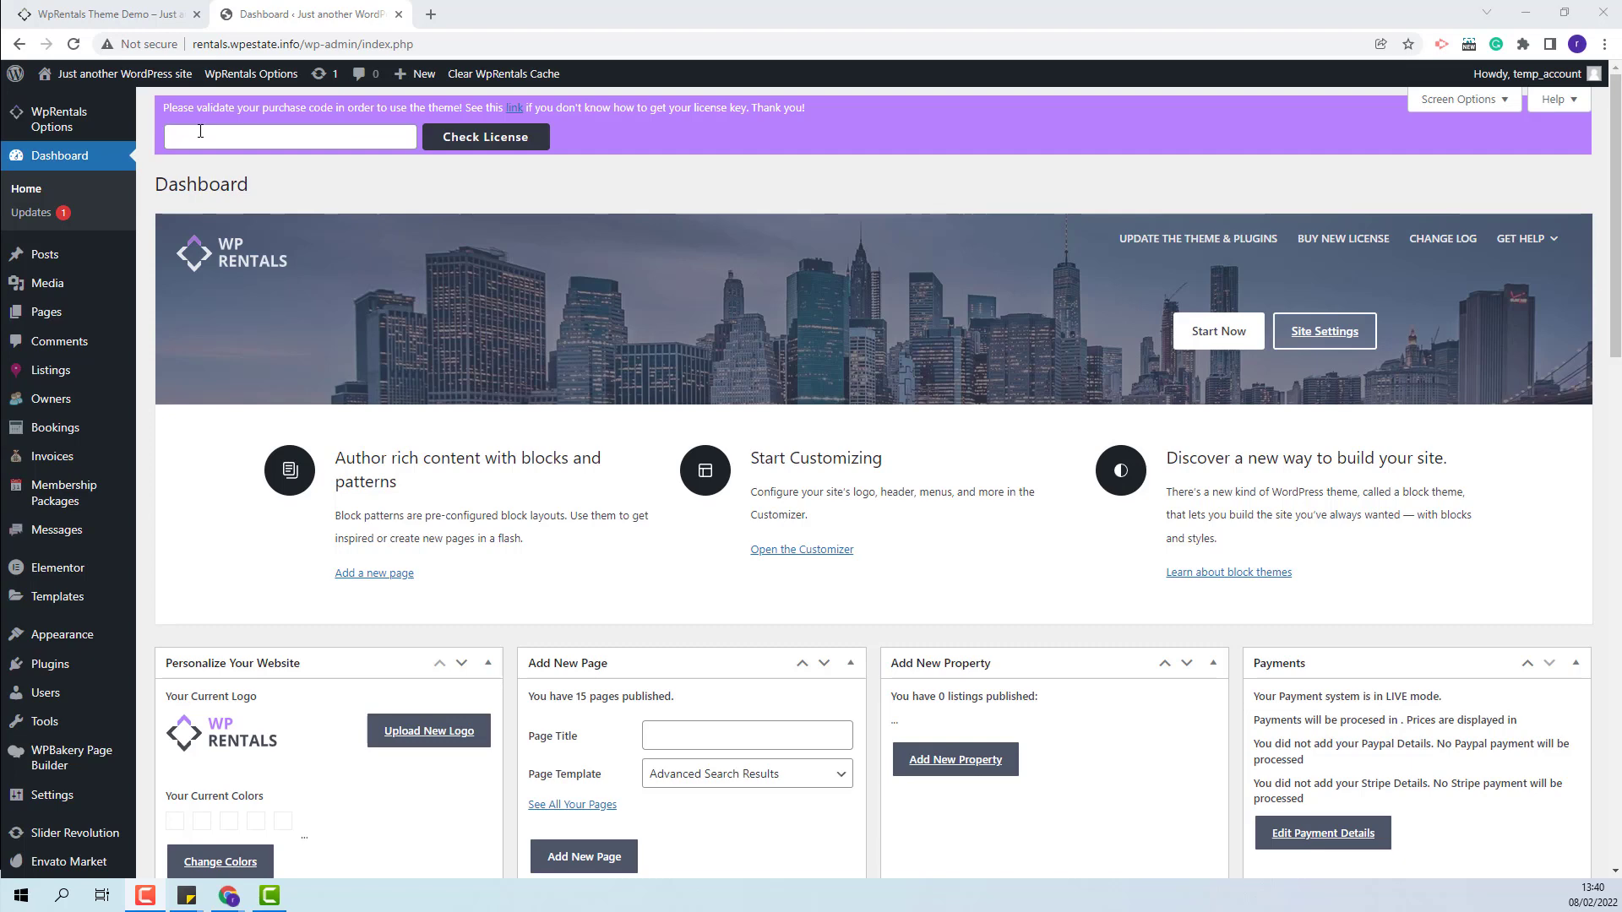
Enter the theme's purchase code in the license field and validate it to activate WpRentals
{"action": "left_click", "coordinate": [200, 131]}
{"action": "key", "text": "ctrl+v"}
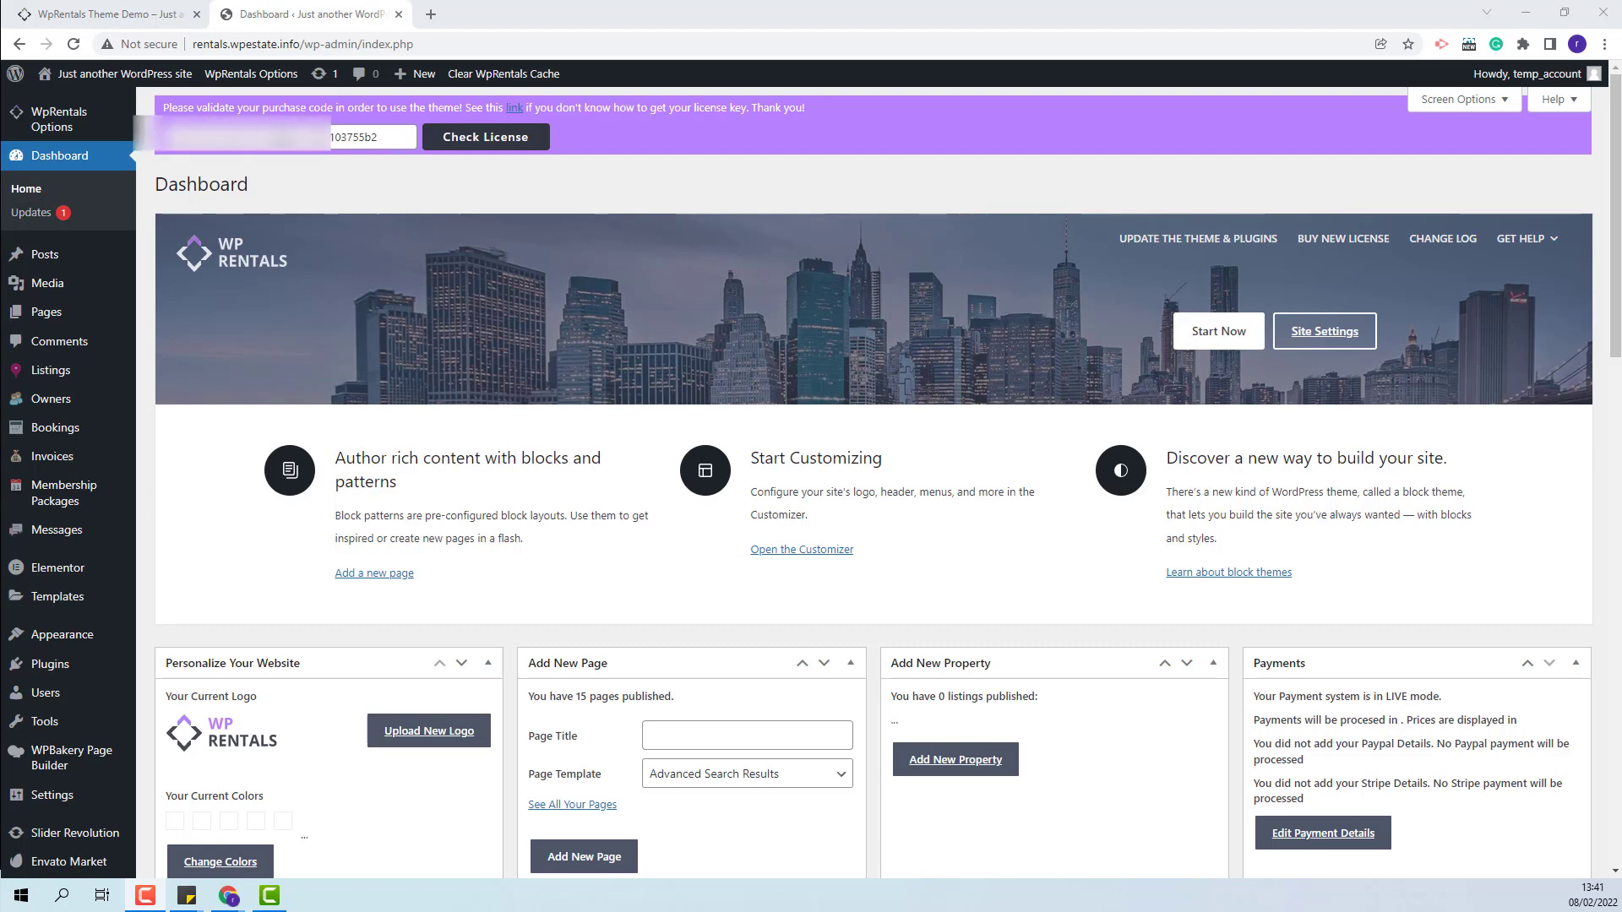
{"action": "left_click", "coordinate": [466, 149]}
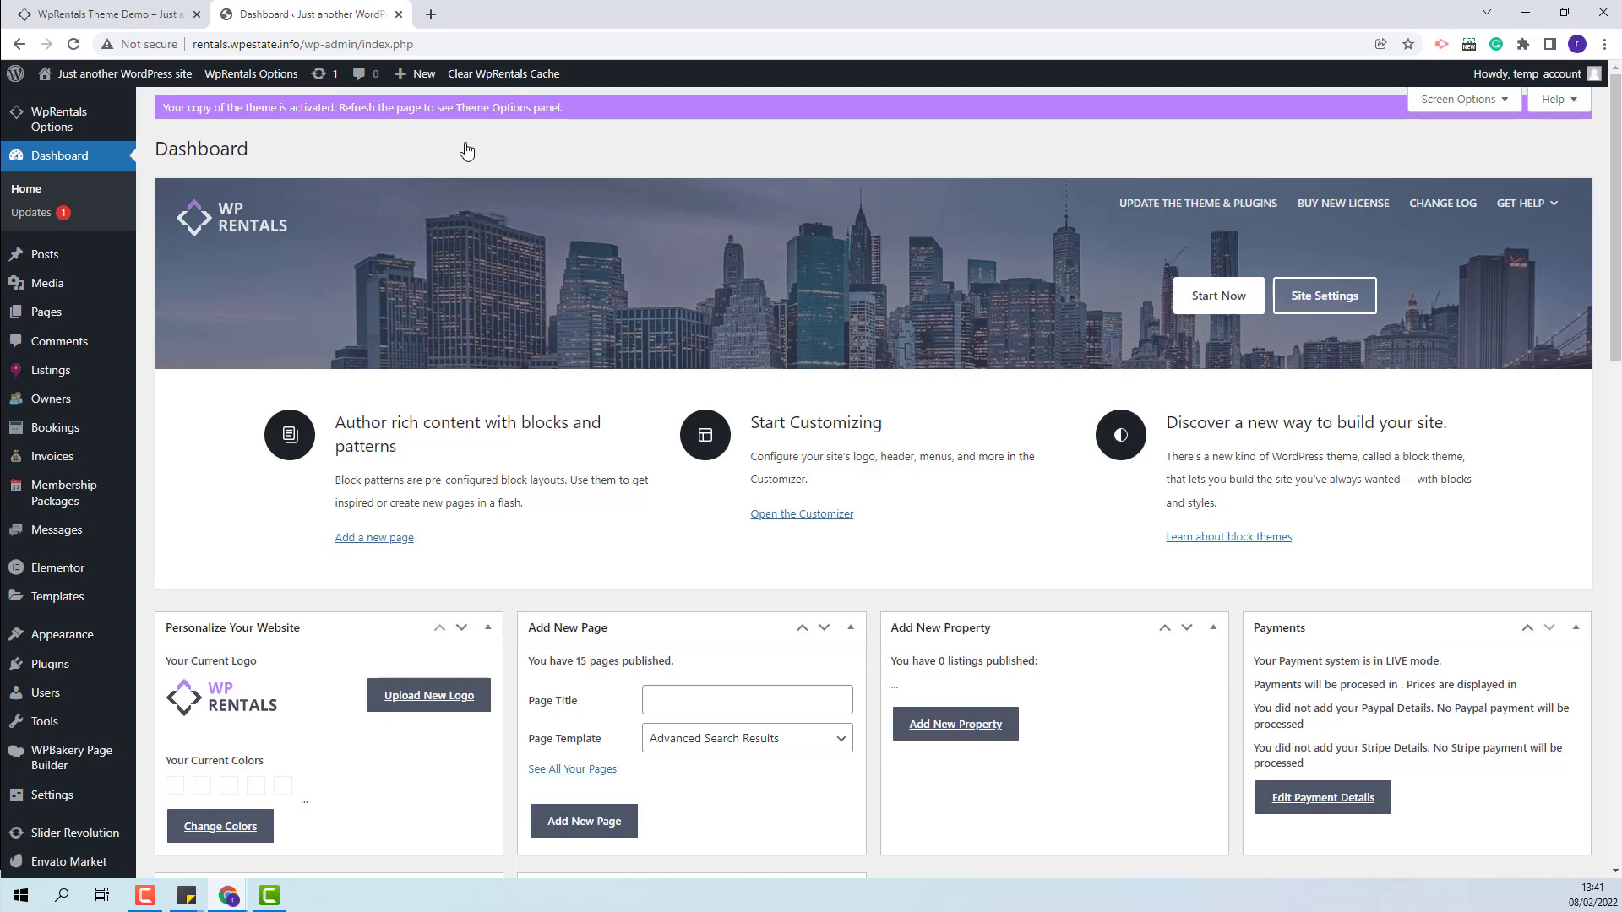
Search the plugin directory for "SVG support", then install and activate the SVG Support plugin
{"action": "left_click", "coordinate": [61, 669]}
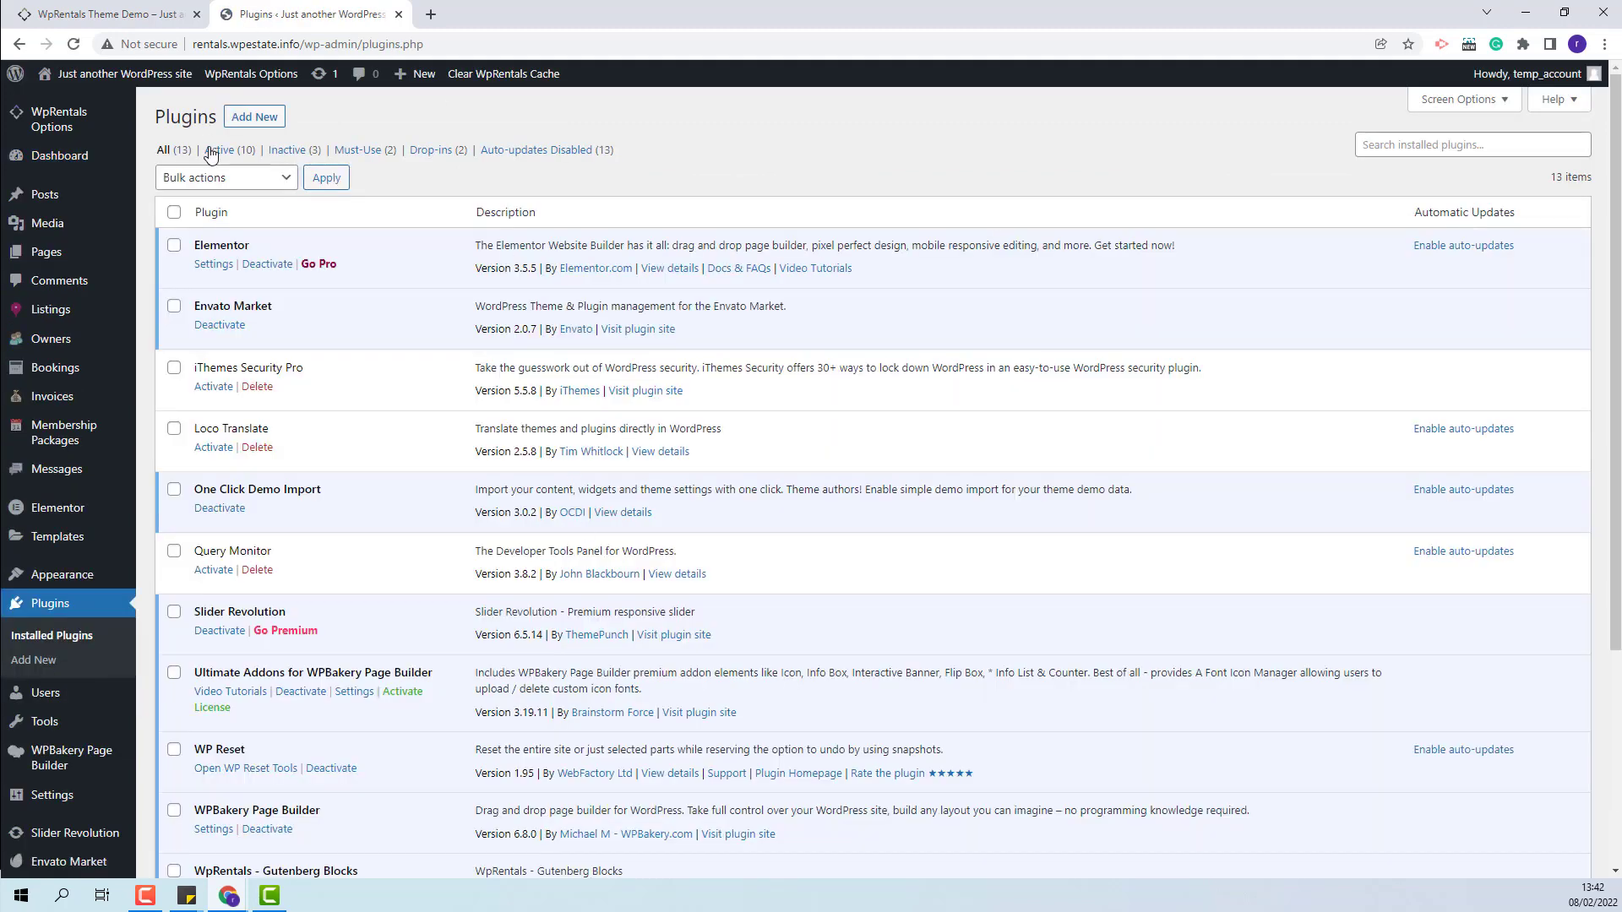
{"action": "left_click", "coordinate": [240, 124]}
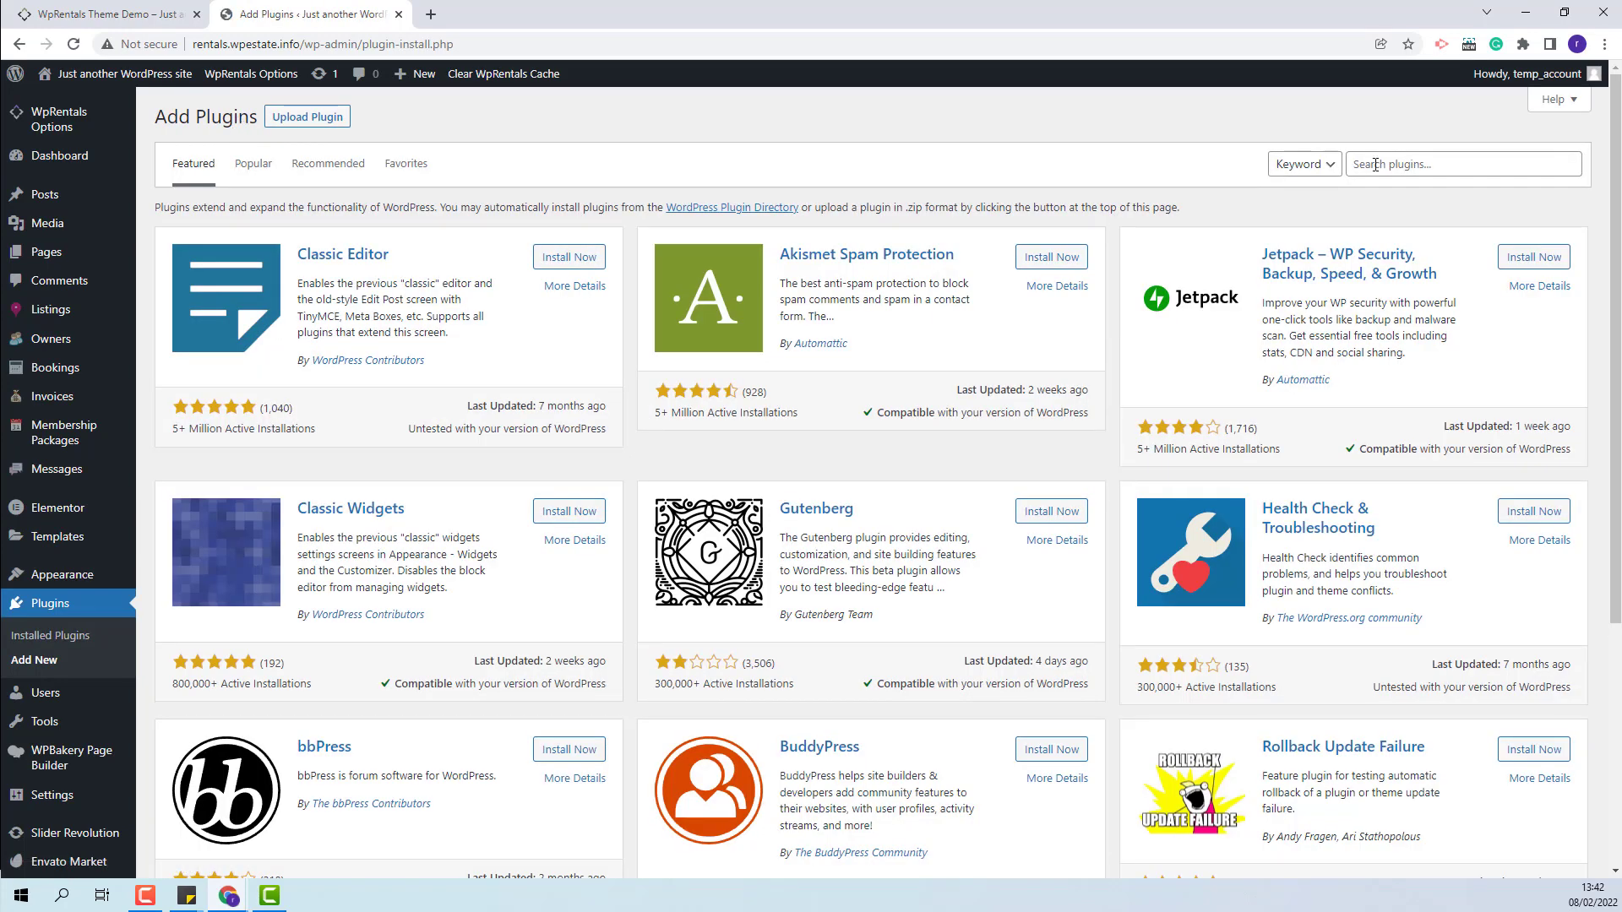
{"action": "left_click", "coordinate": [1375, 165]}
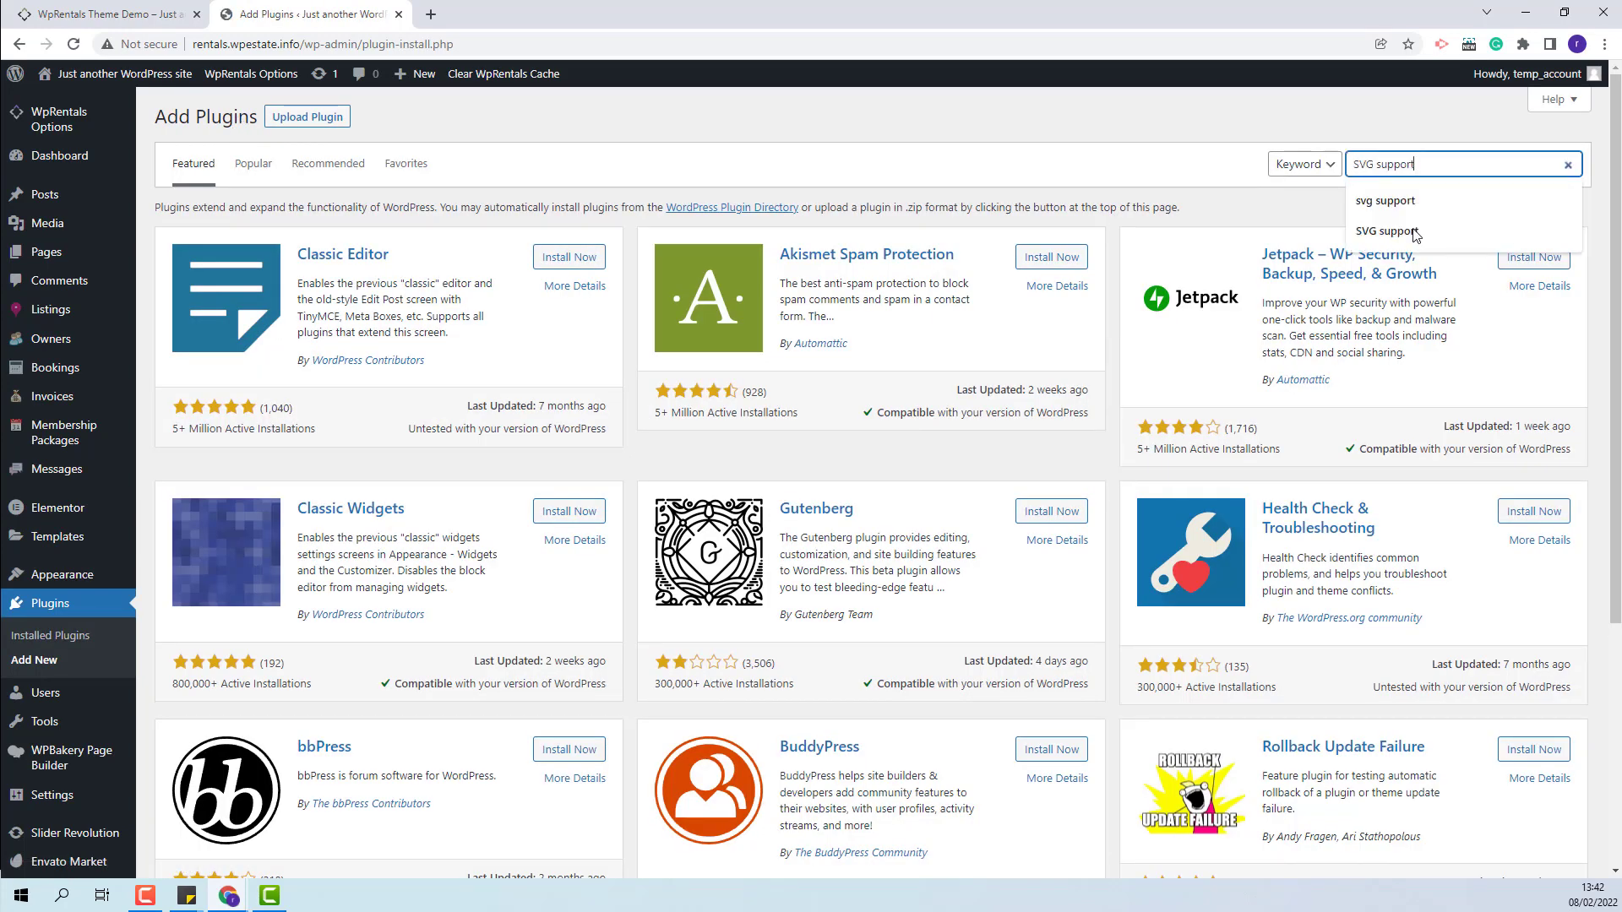
{"action": "left_click", "coordinate": [1414, 233]}
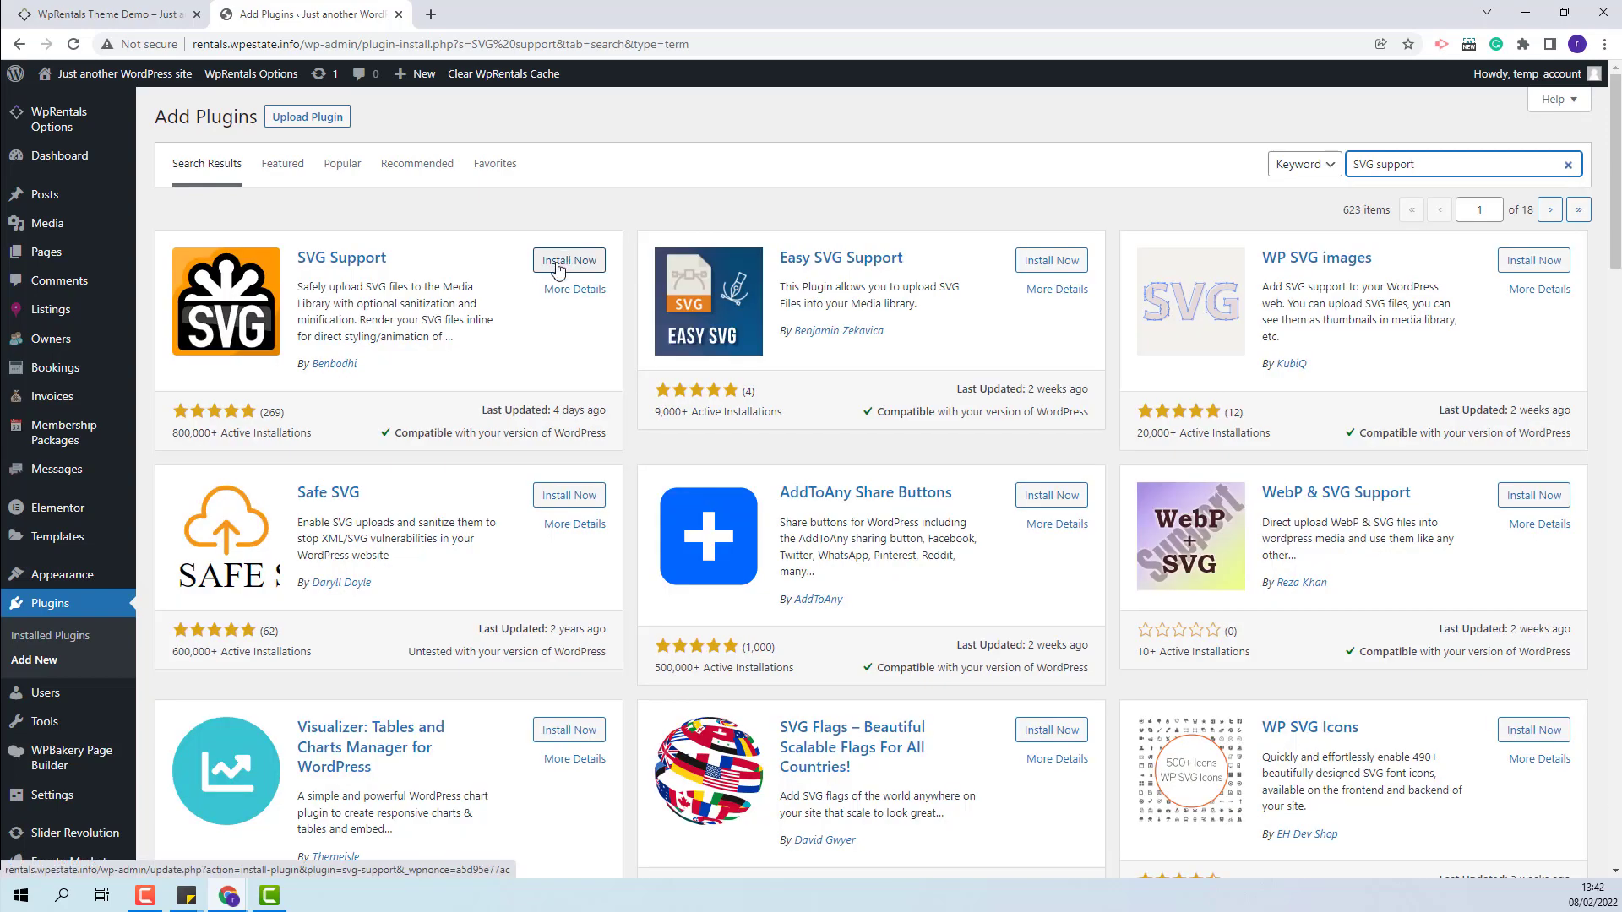
{"action": "left_click", "coordinate": [570, 262]}
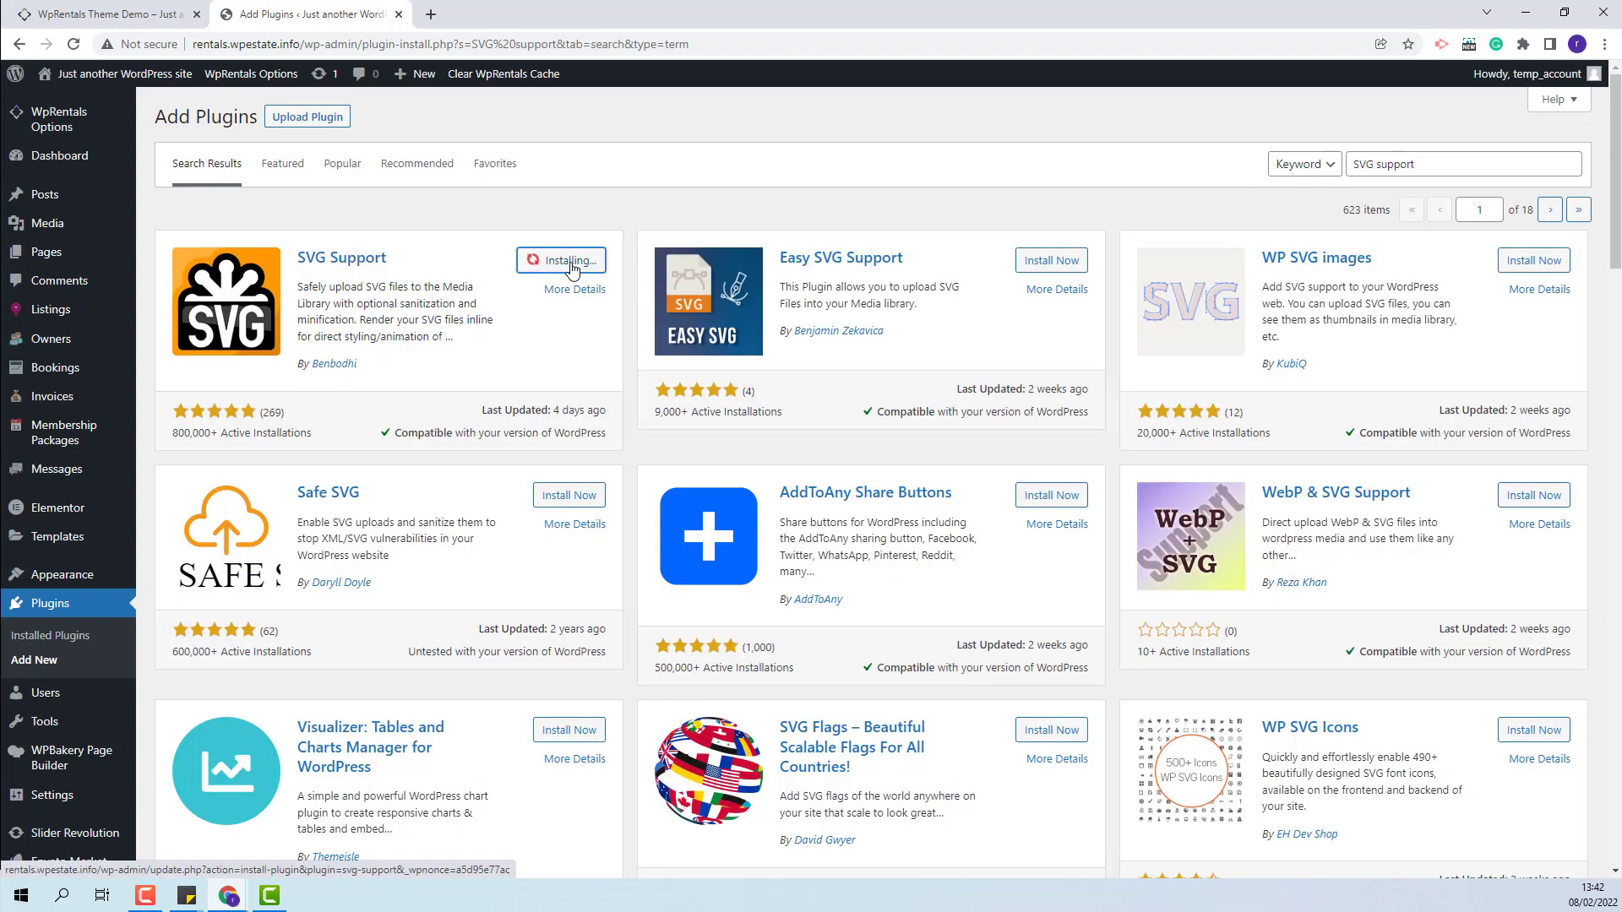
{"action": "left_click", "coordinate": [575, 264]}
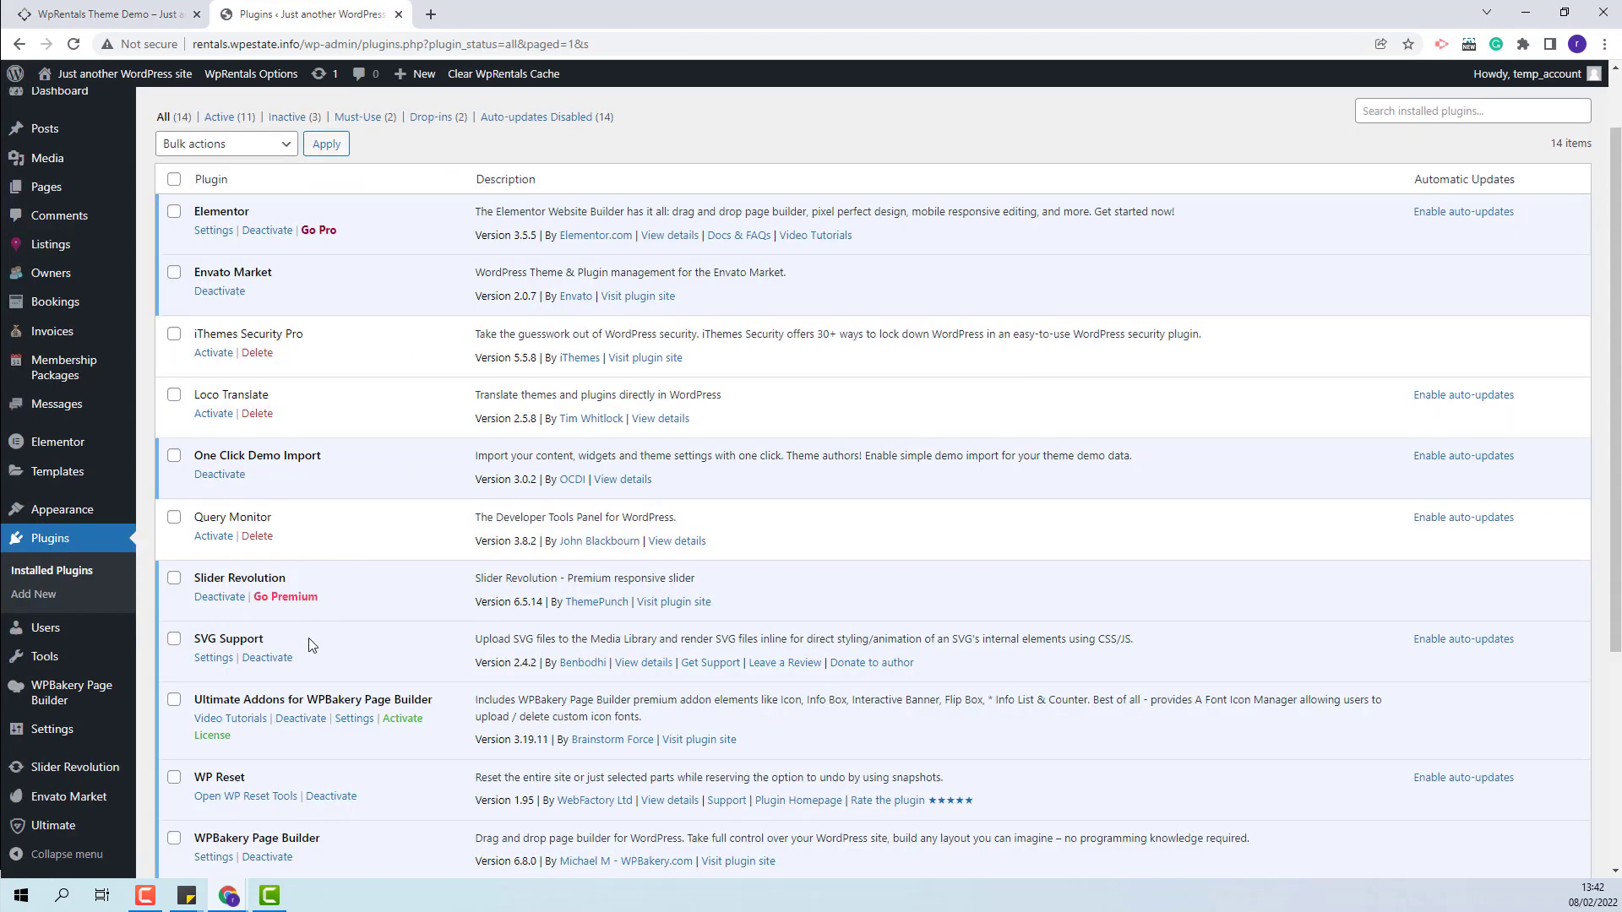
Restrict SVG uploads to administrators in the SVG Support plugin's settings and save the changes
{"action": "left_click", "coordinate": [215, 661]}
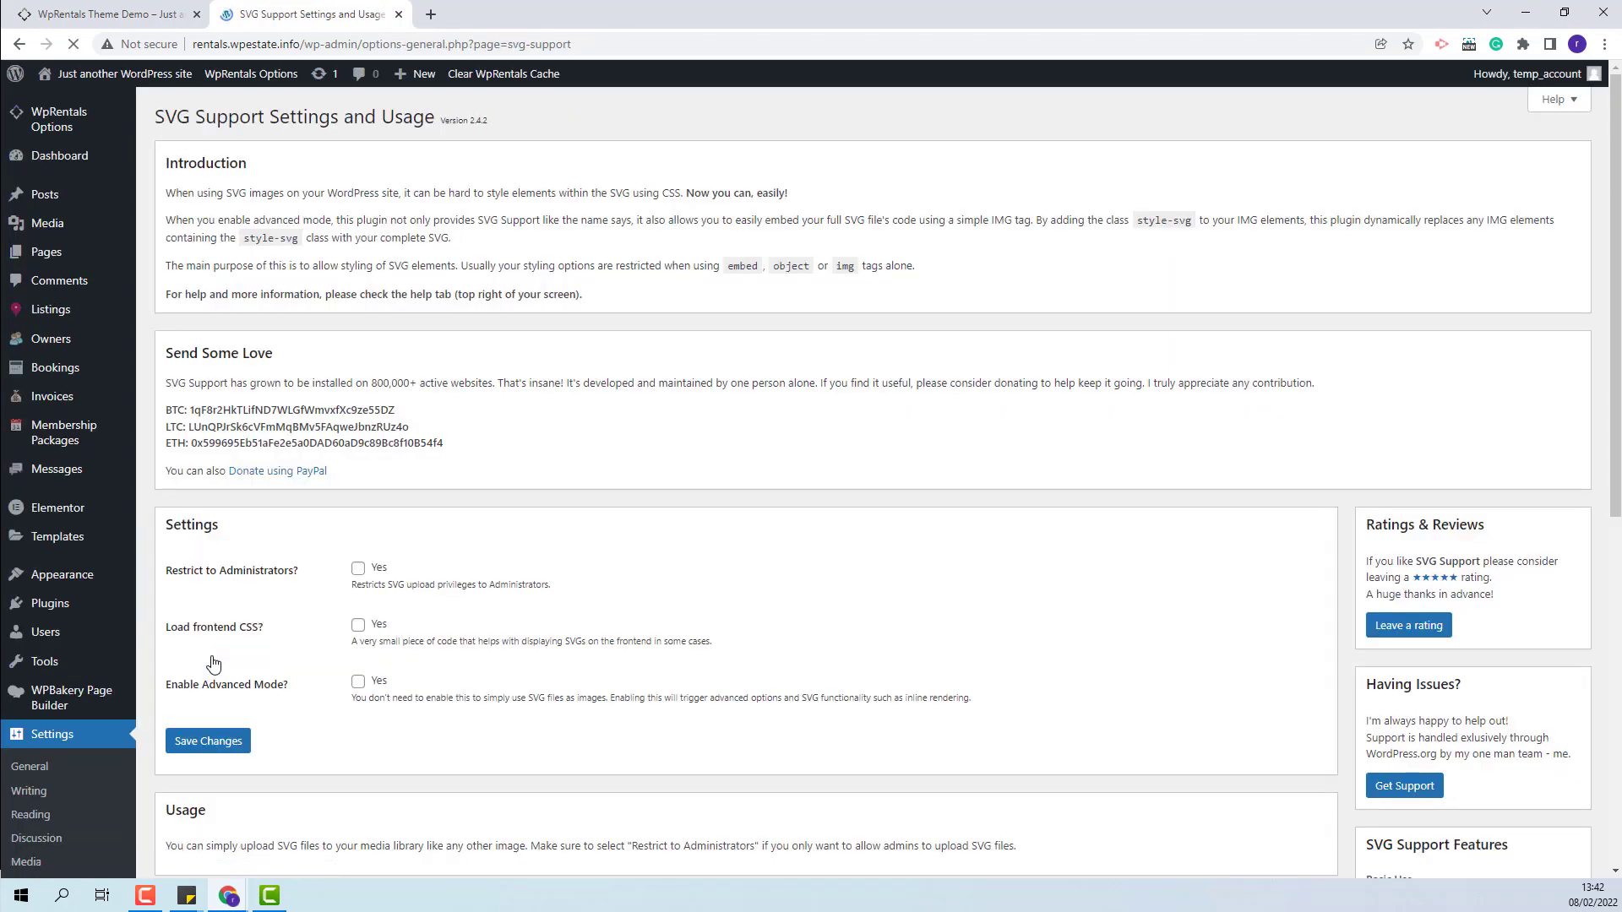
{"action": "left_click", "coordinate": [358, 569]}
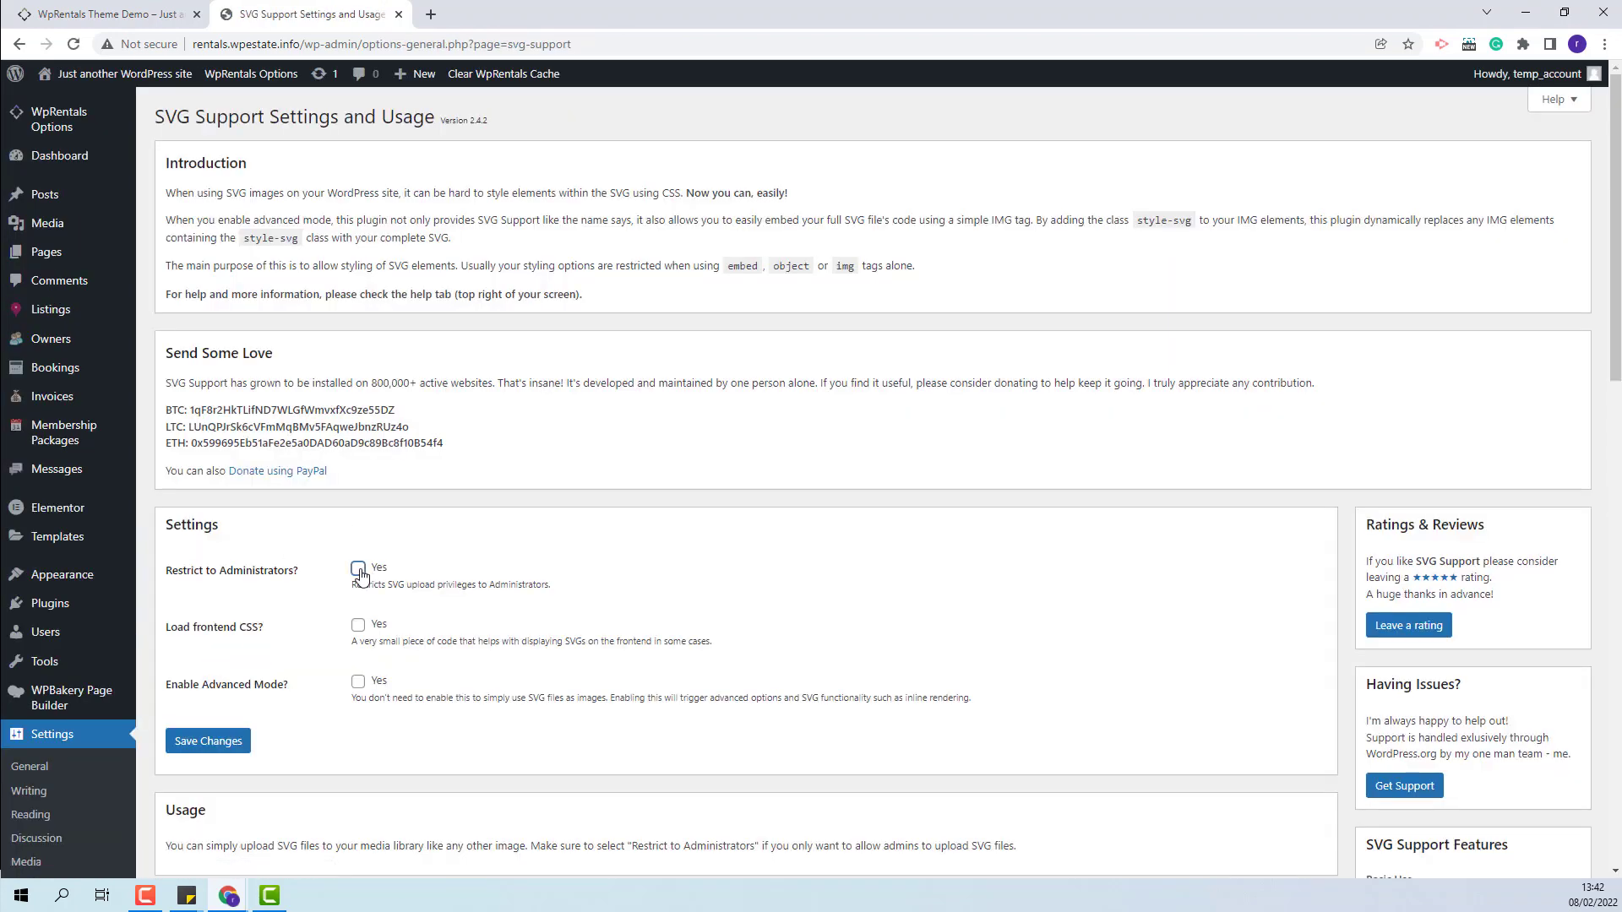
{"action": "left_click", "coordinate": [196, 751]}
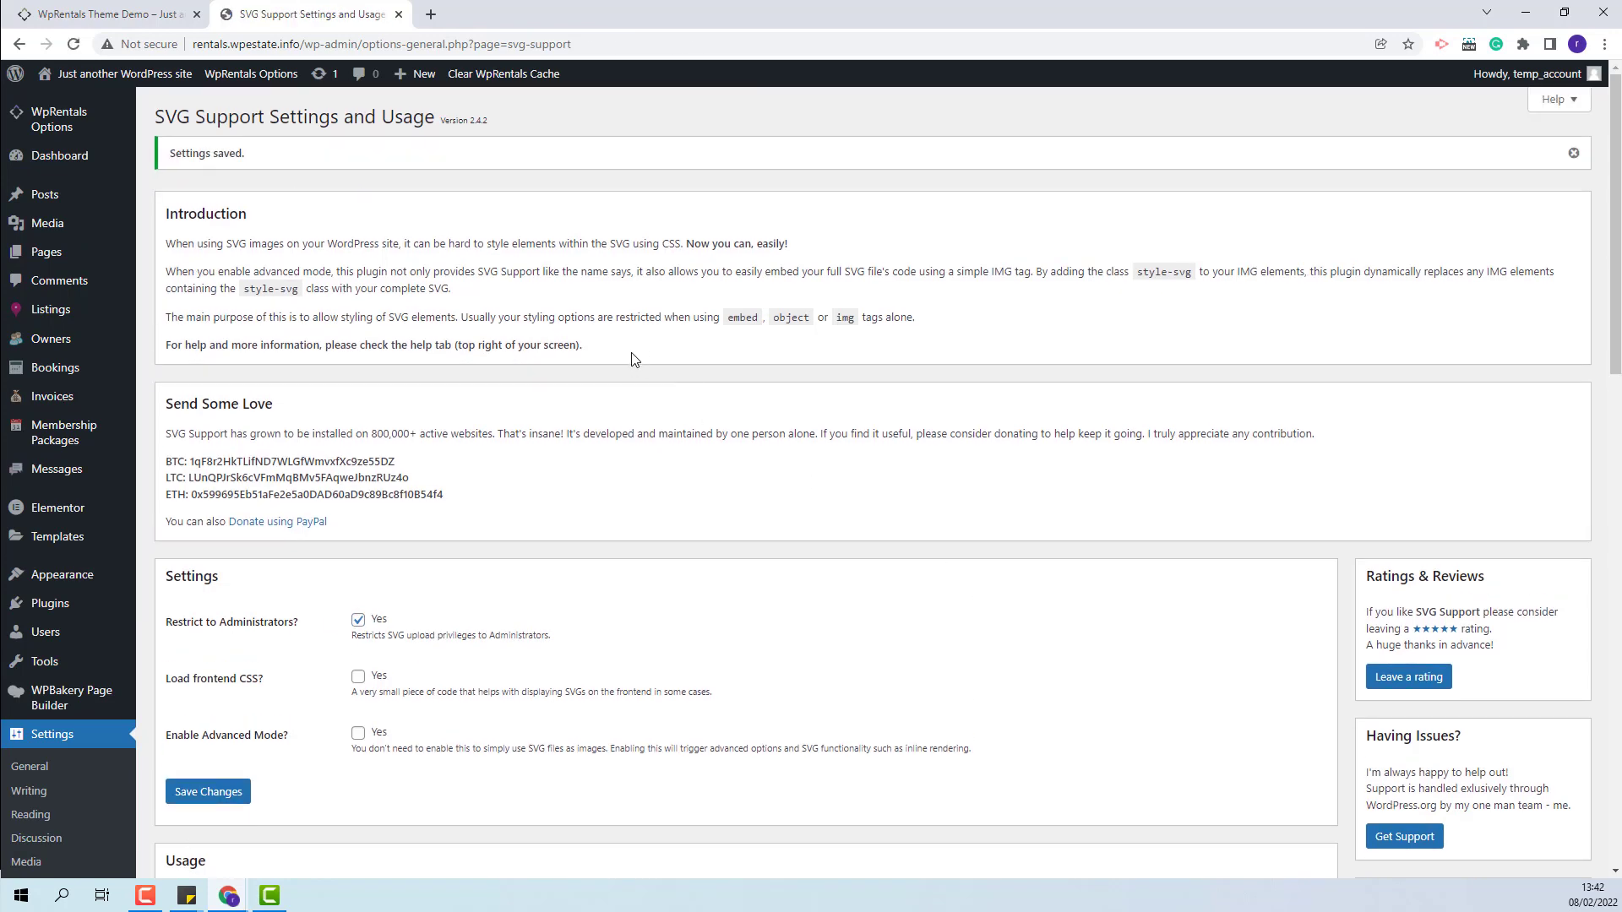
Import the Tuscany Demo through the WpRentals demo import without selecting any of the recommended extra plugins
{"action": "mouse_move", "coordinate": [53, 131]}
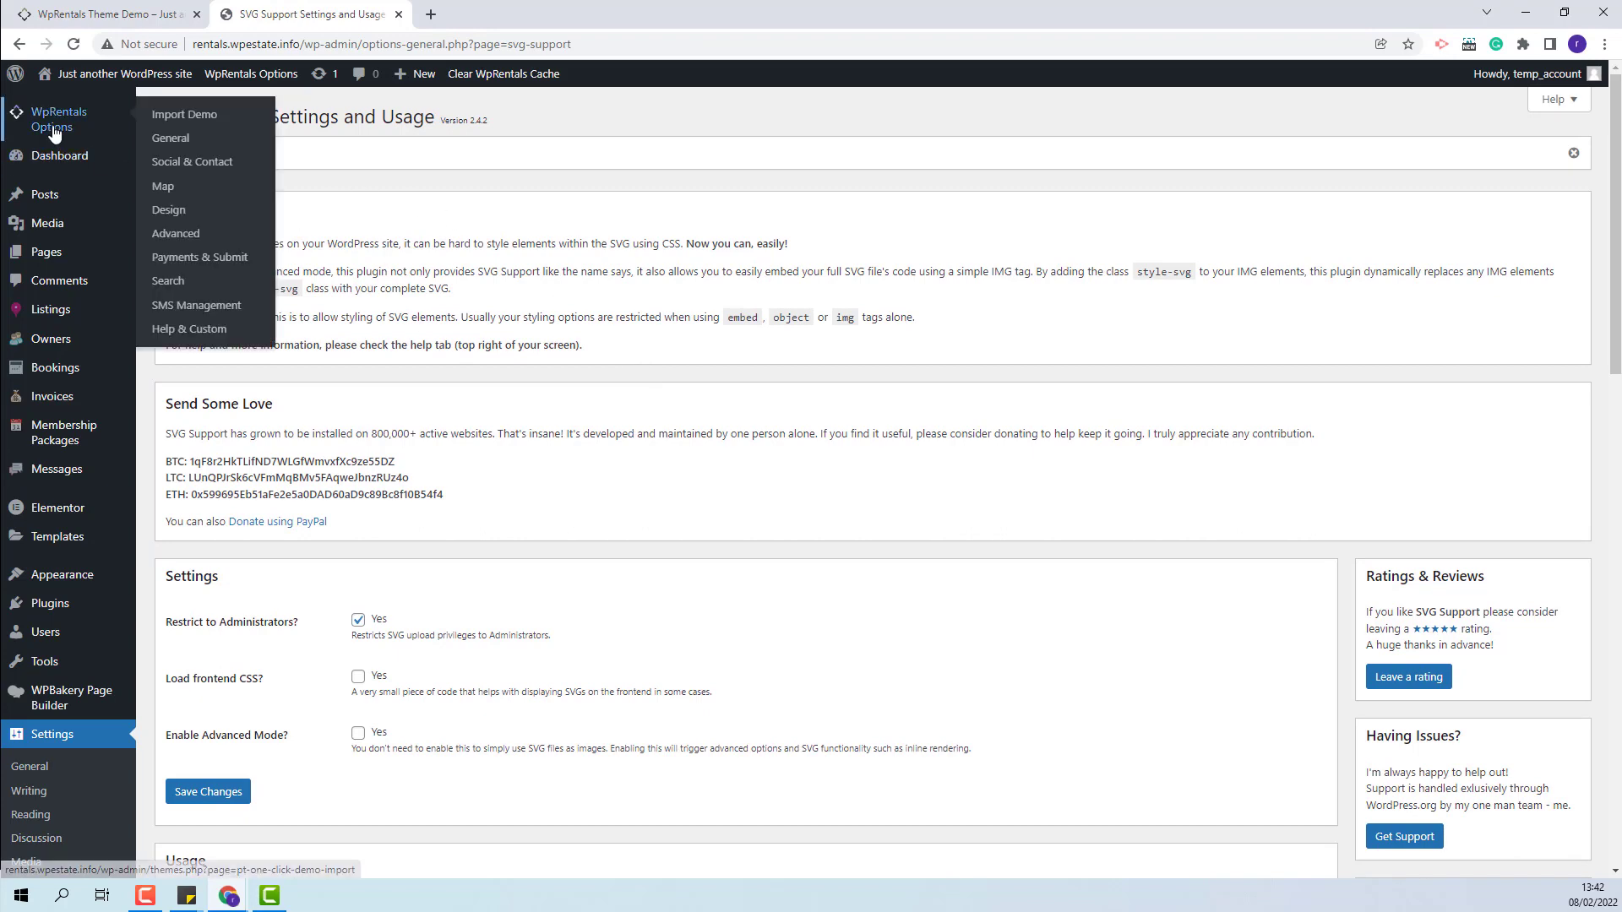
{"action": "left_click", "coordinate": [176, 122]}
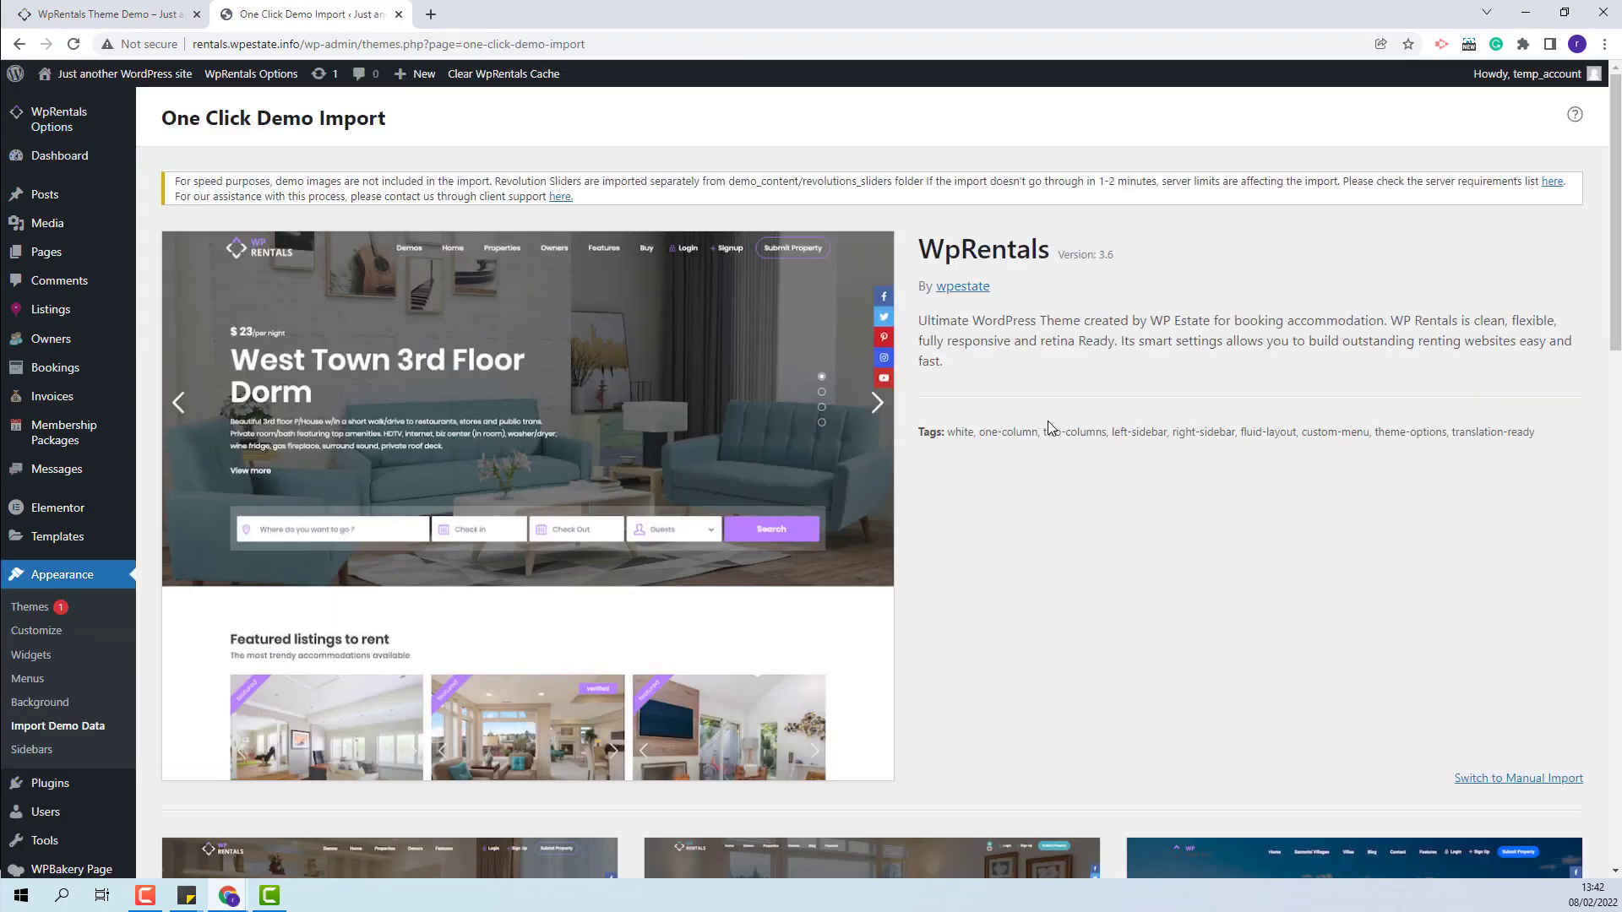
{"action": "scroll", "coordinate": [1047, 422], "scroll_direction": "down", "scroll_amount": 6}
{"action": "scroll", "coordinate": [1048, 422], "scroll_direction": "down", "scroll_amount": 10}
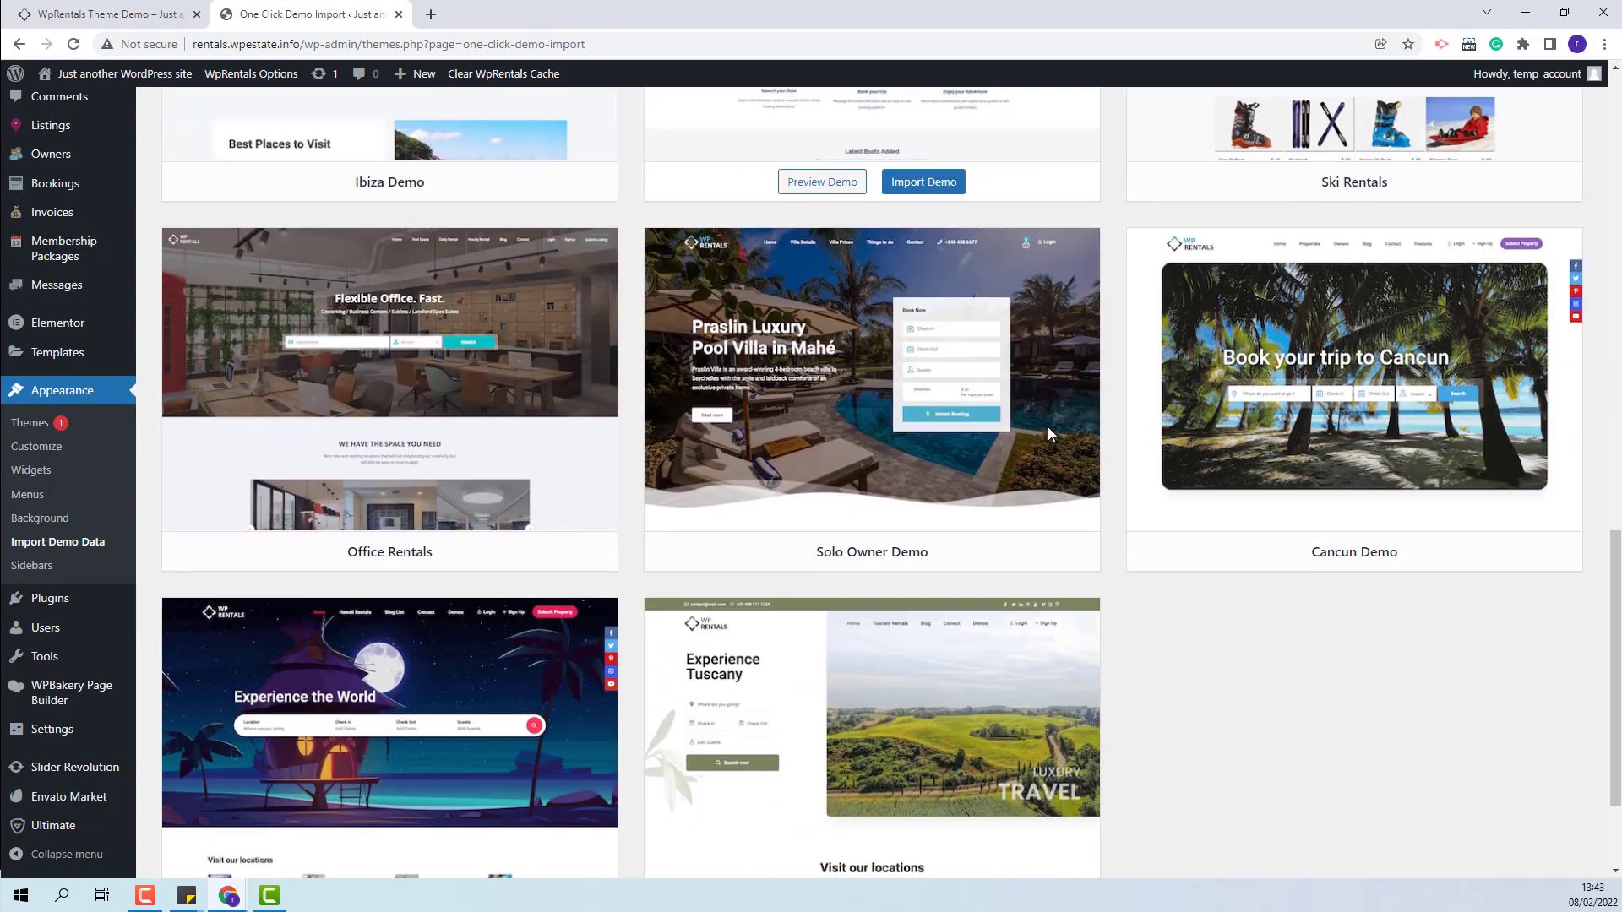
{"action": "scroll", "coordinate": [1047, 427], "scroll_direction": "down", "scroll_amount": 2}
{"action": "mouse_move", "coordinate": [870, 517]}
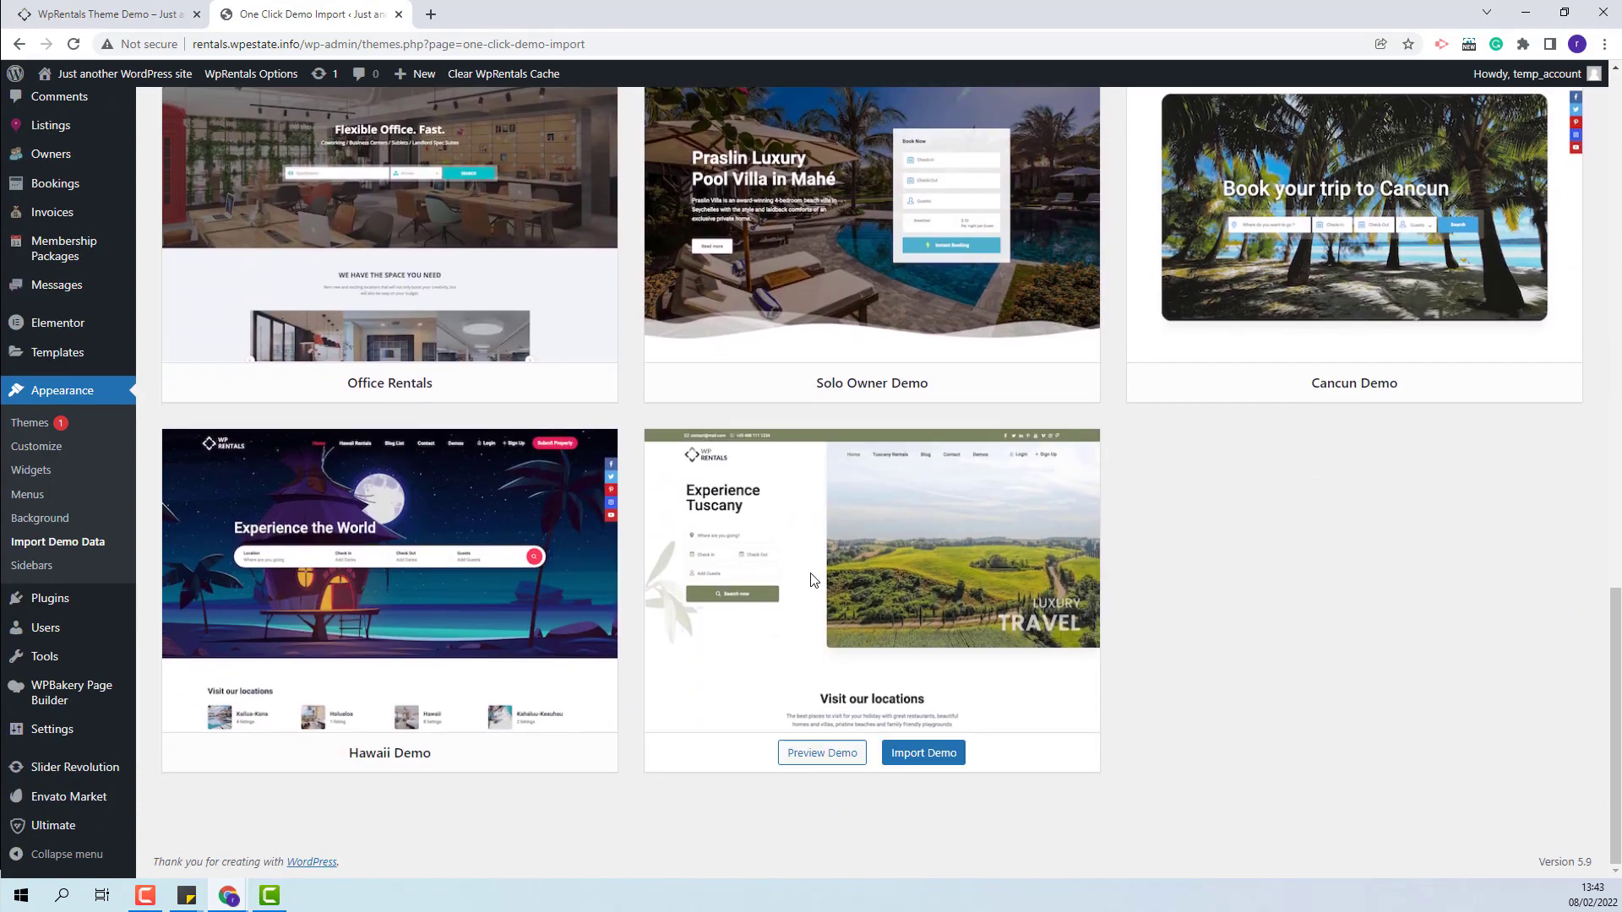
{"action": "left_click", "coordinate": [919, 754]}
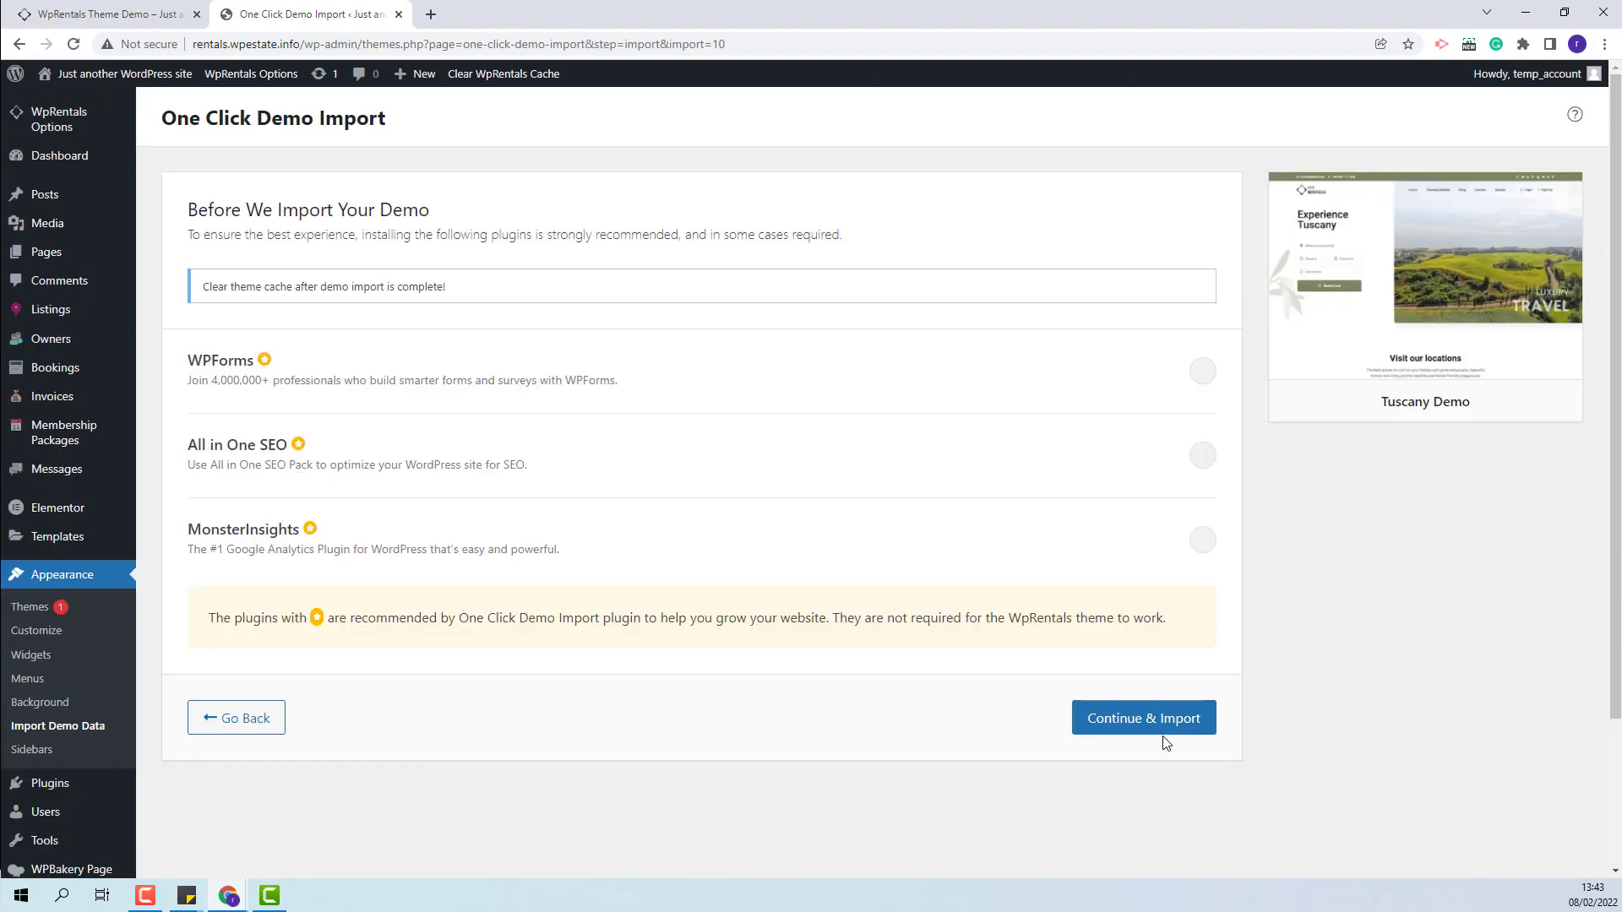
{"action": "left_click", "coordinate": [1143, 733]}
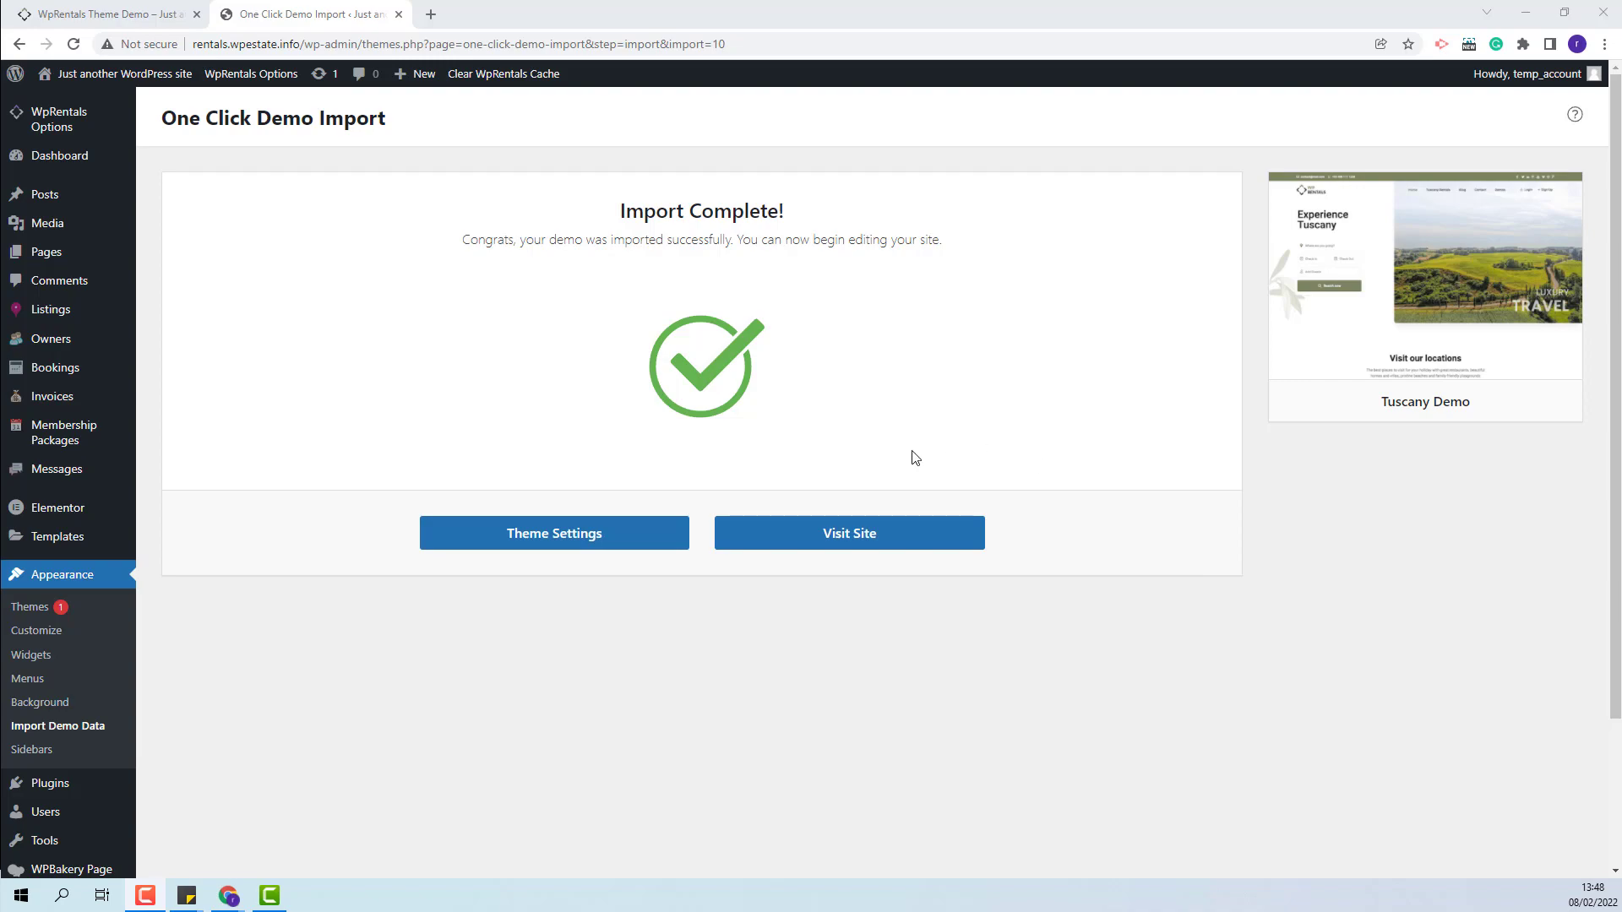
Visit the site and examine the imported homepage's sections, including the locations grid, property listings and Favorite places to rent
{"action": "left_click", "coordinate": [832, 543]}
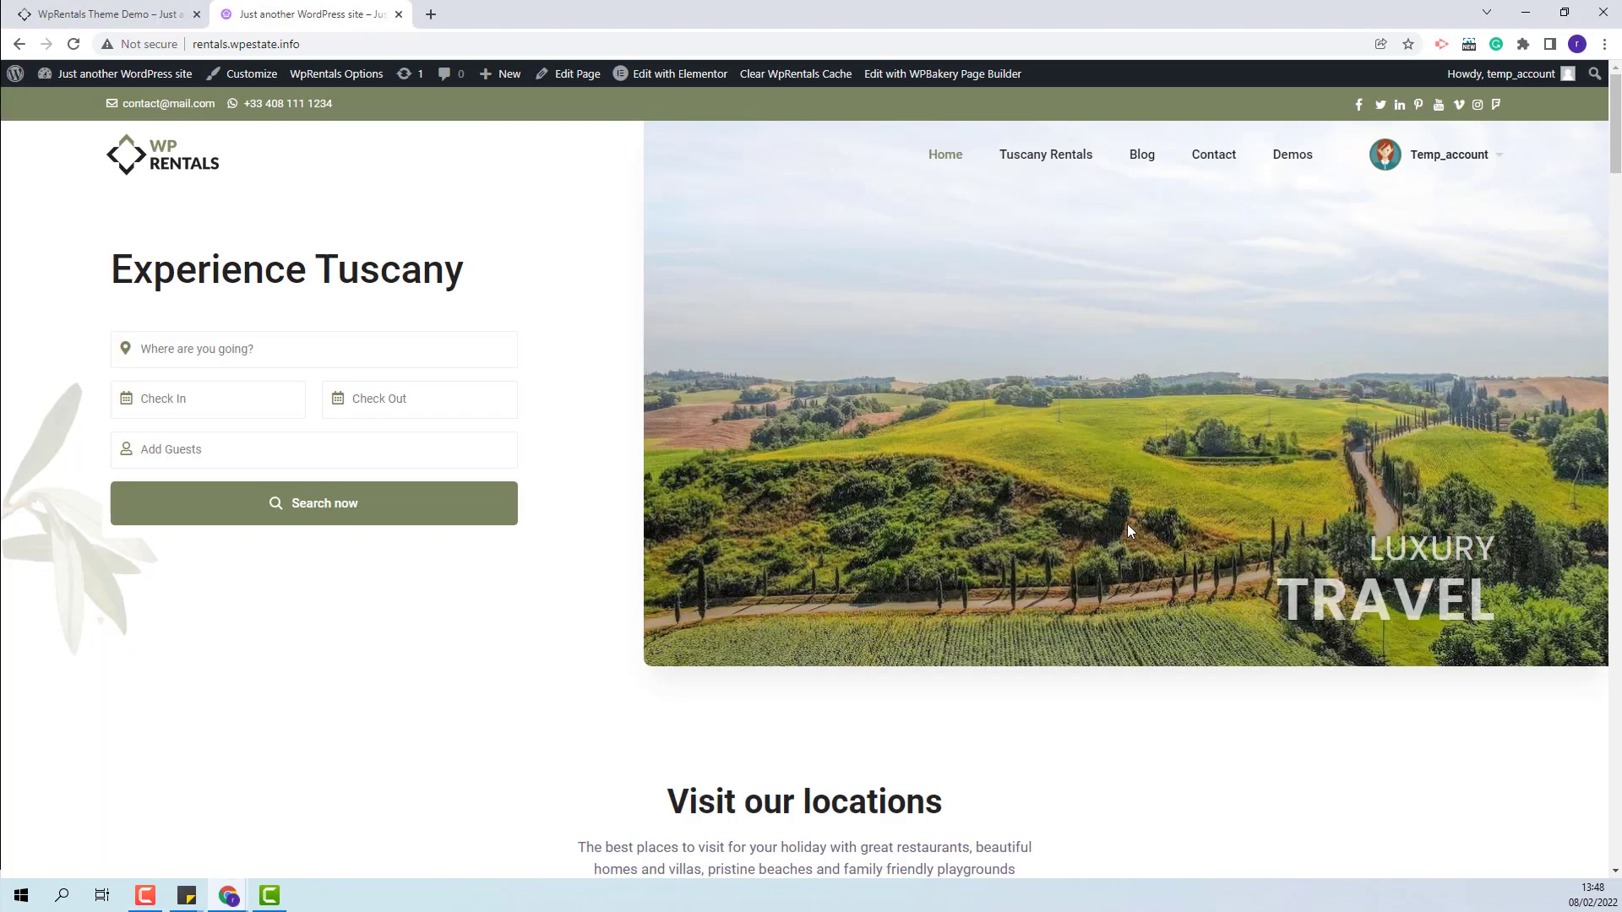
{"action": "scroll", "coordinate": [1302, 513], "scroll_direction": "down", "scroll_amount": 14}
{"action": "scroll", "coordinate": [1302, 514], "scroll_direction": "down", "scroll_amount": 15}
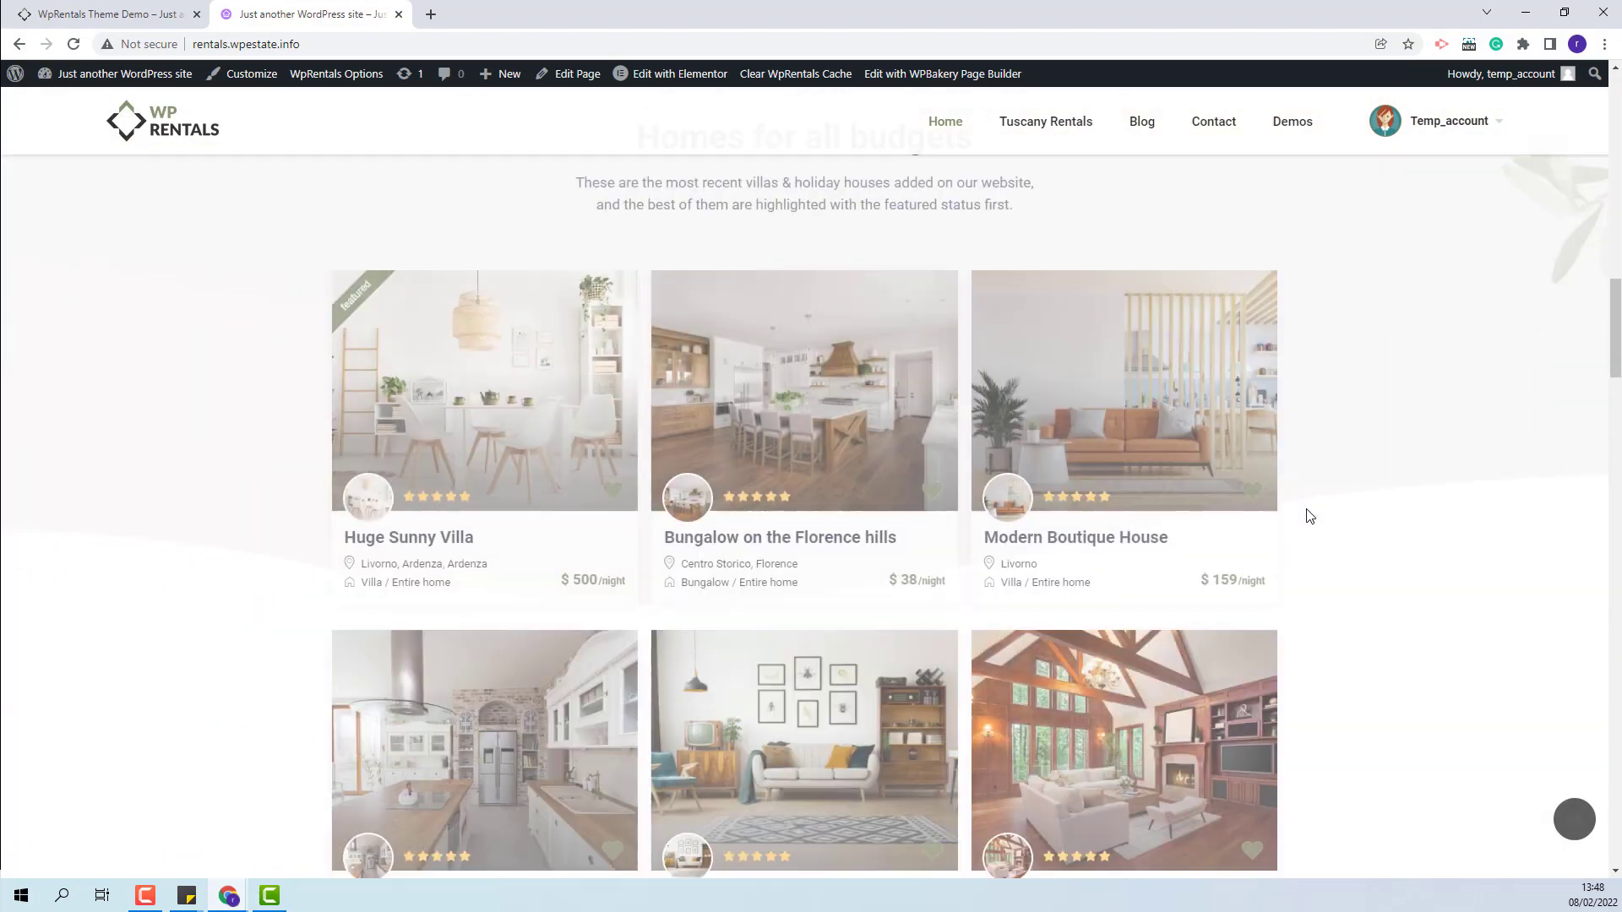
{"action": "scroll", "coordinate": [1311, 514], "scroll_direction": "down", "scroll_amount": 15}
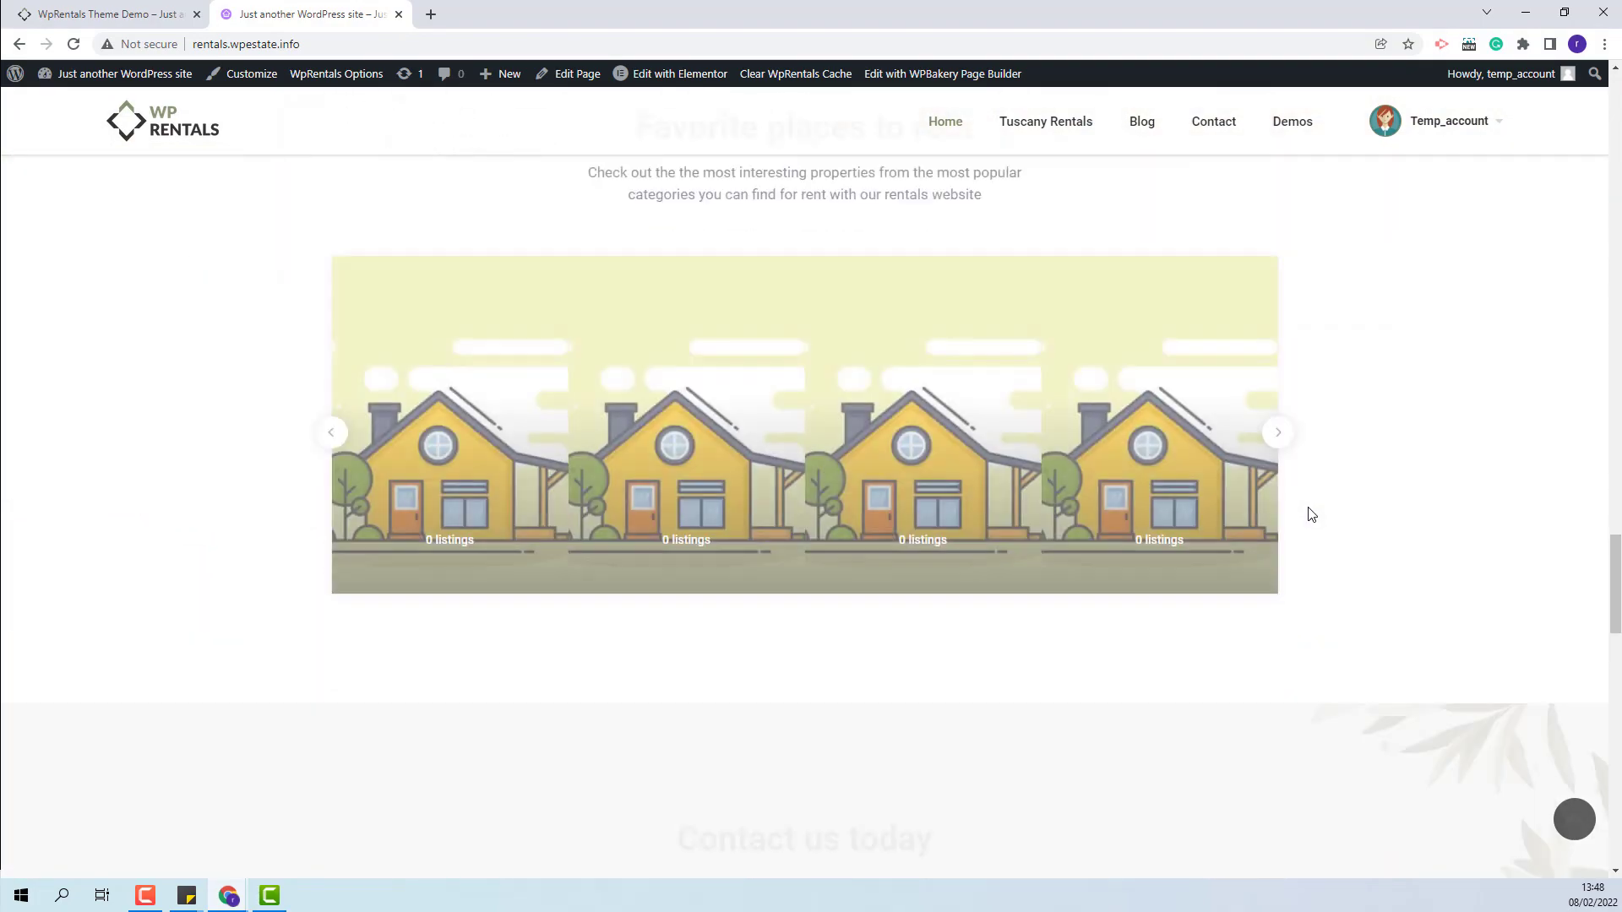
{"action": "scroll", "coordinate": [1310, 516], "scroll_direction": "down", "scroll_amount": 10}
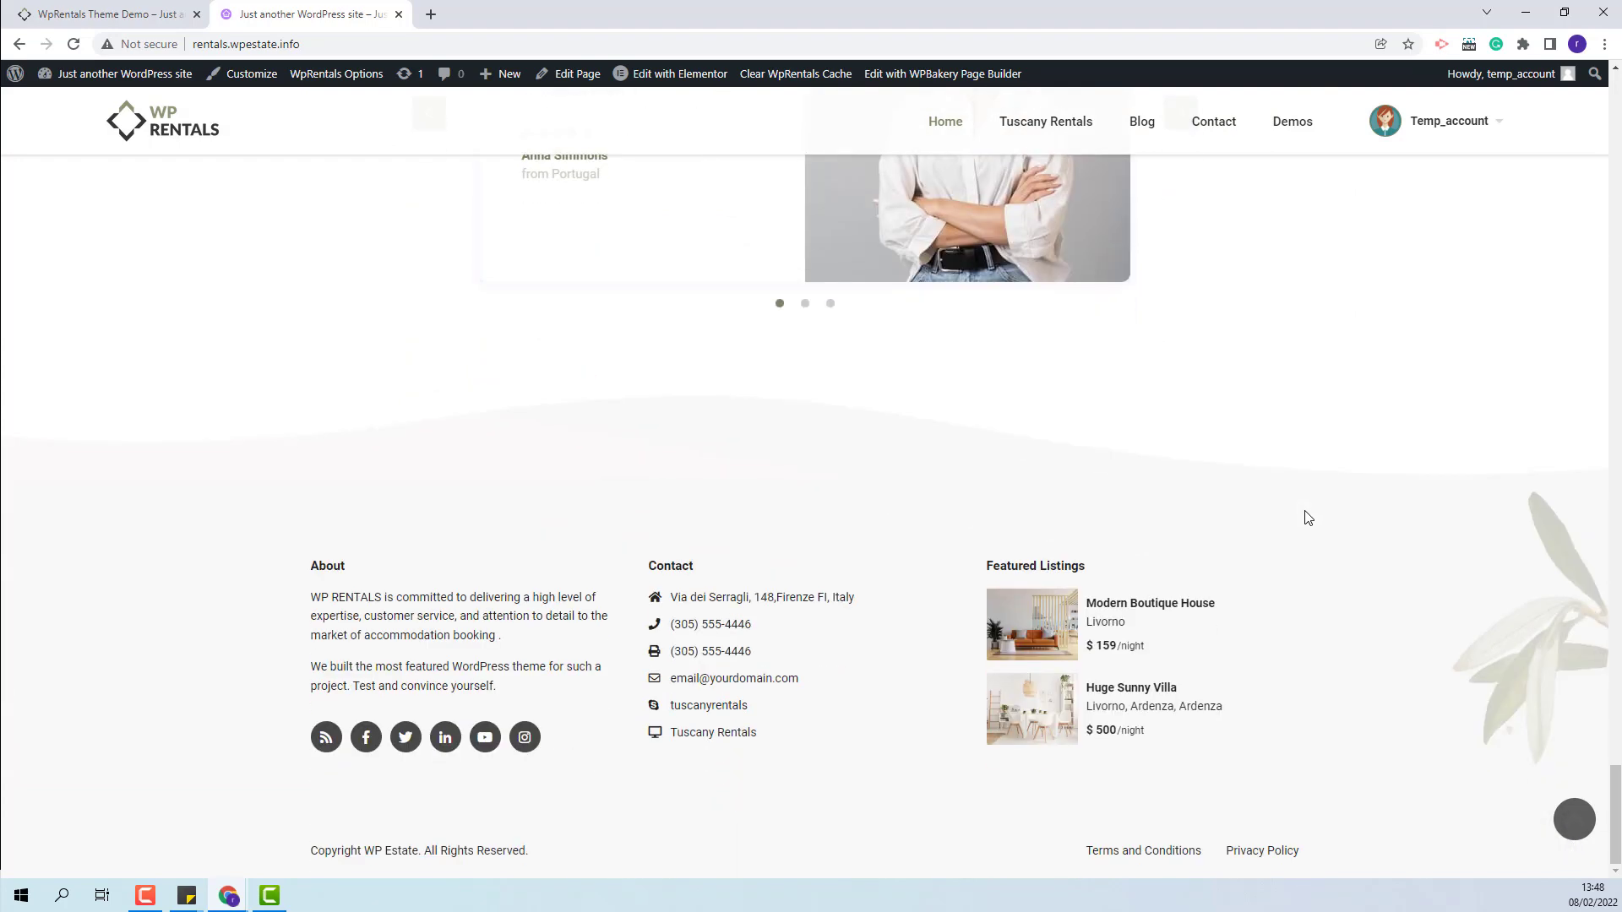
{"action": "scroll", "coordinate": [1307, 517], "scroll_direction": "up", "scroll_amount": 1}
{"action": "scroll", "coordinate": [1307, 518], "scroll_direction": "up", "scroll_amount": 4}
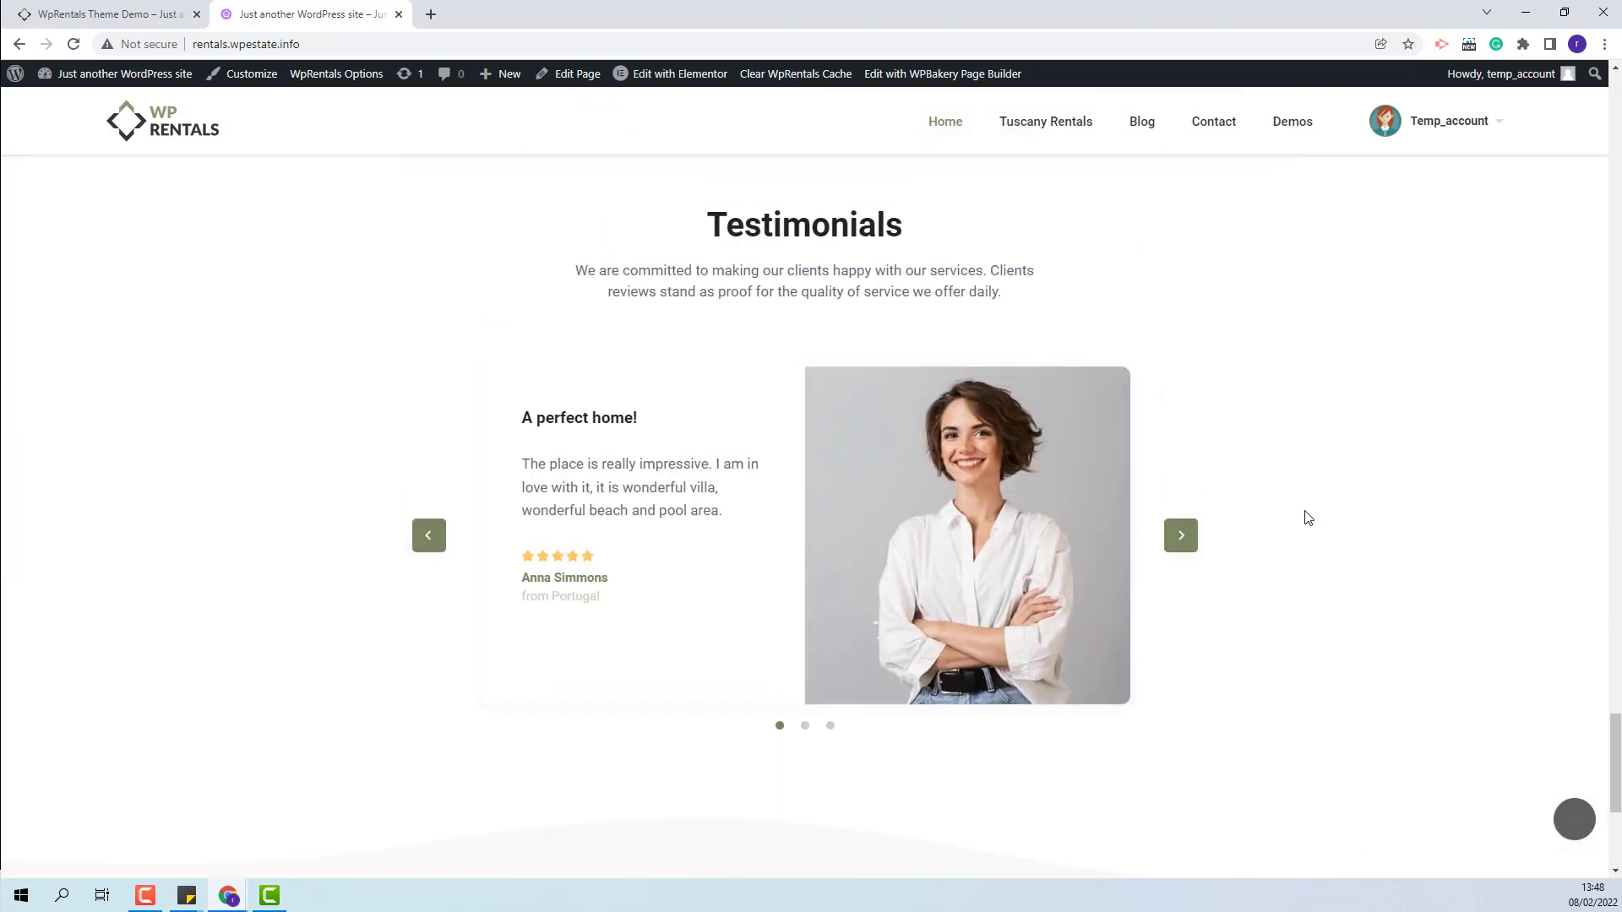
{"action": "scroll", "coordinate": [1307, 518], "scroll_direction": "up", "scroll_amount": 13}
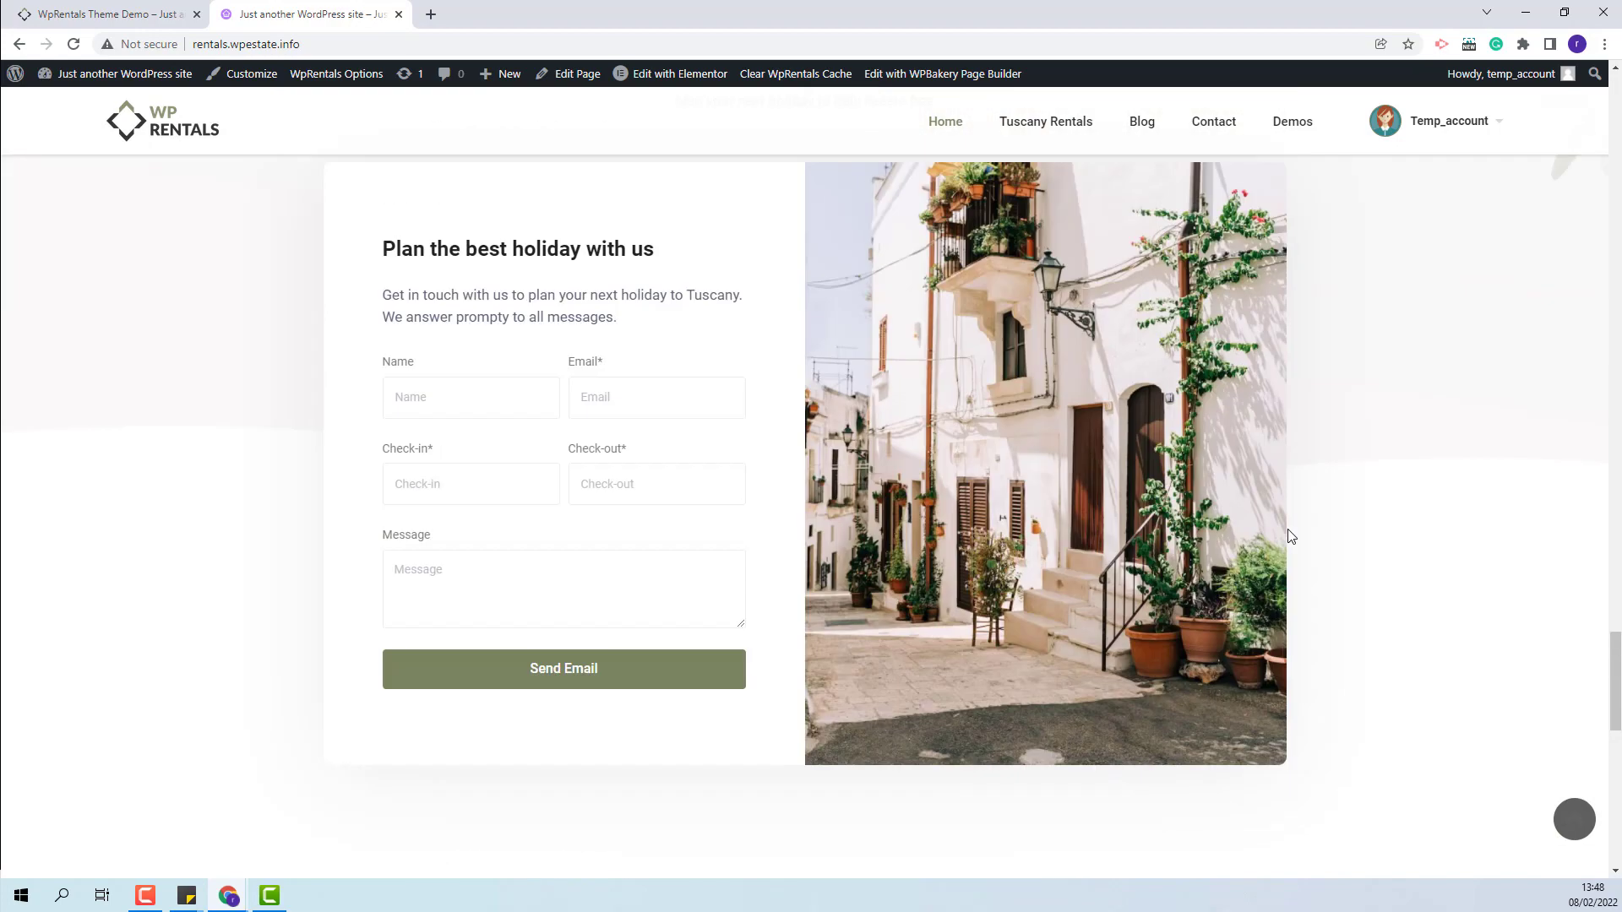
{"action": "scroll", "coordinate": [1288, 532], "scroll_direction": "up", "scroll_amount": 14}
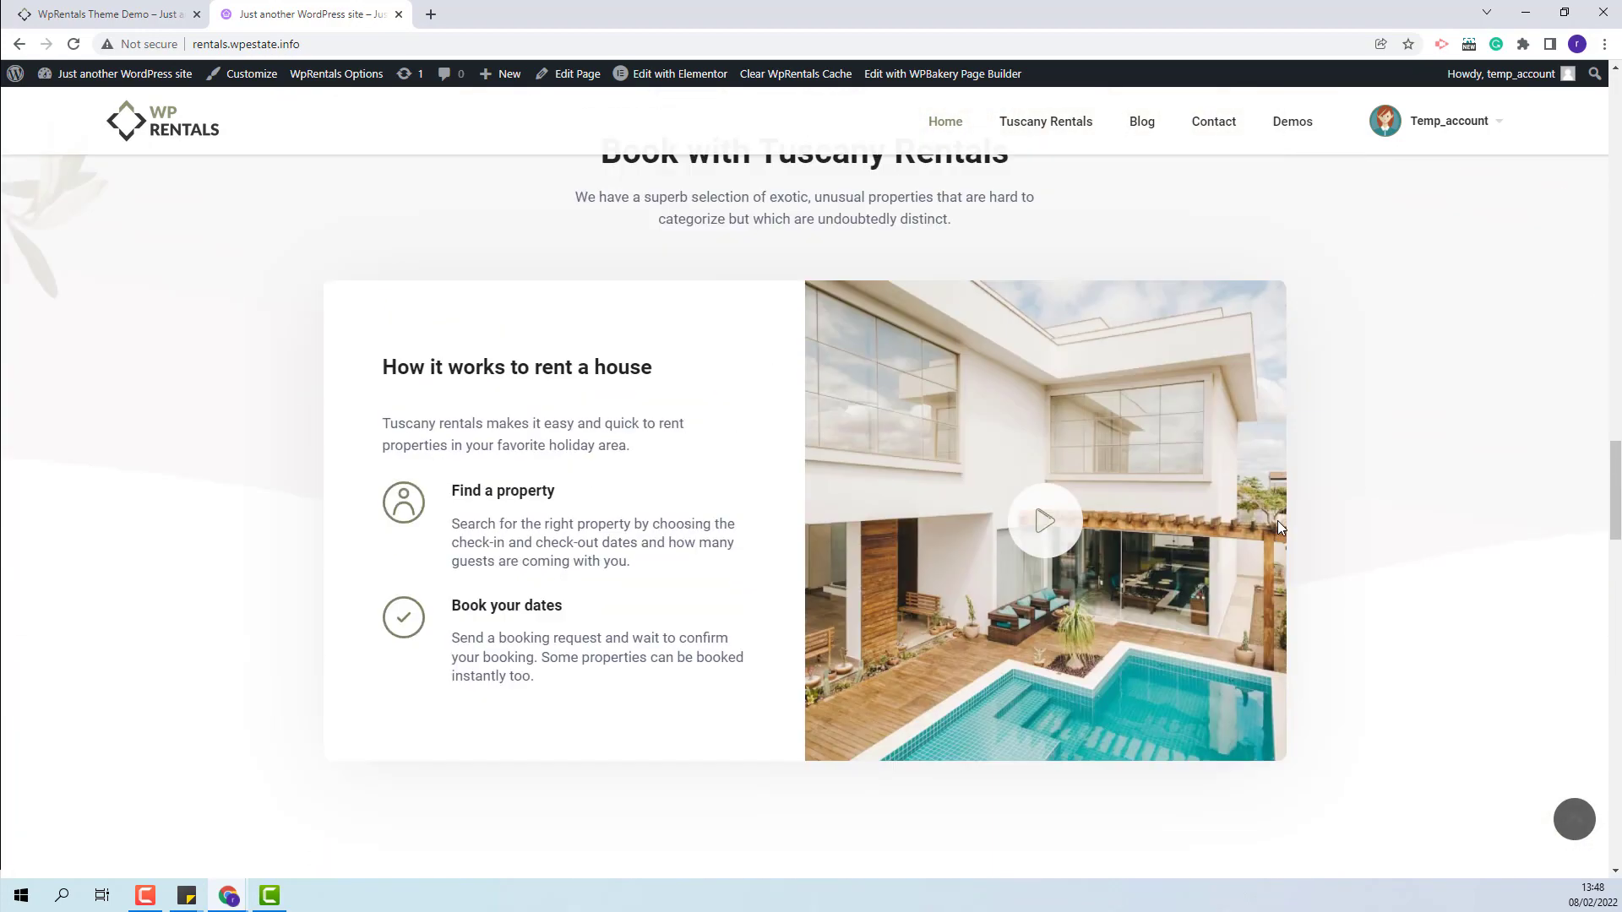
{"action": "scroll", "coordinate": [1277, 525], "scroll_direction": "up", "scroll_amount": 3}
{"action": "scroll", "coordinate": [1280, 506], "scroll_direction": "up", "scroll_amount": 4}
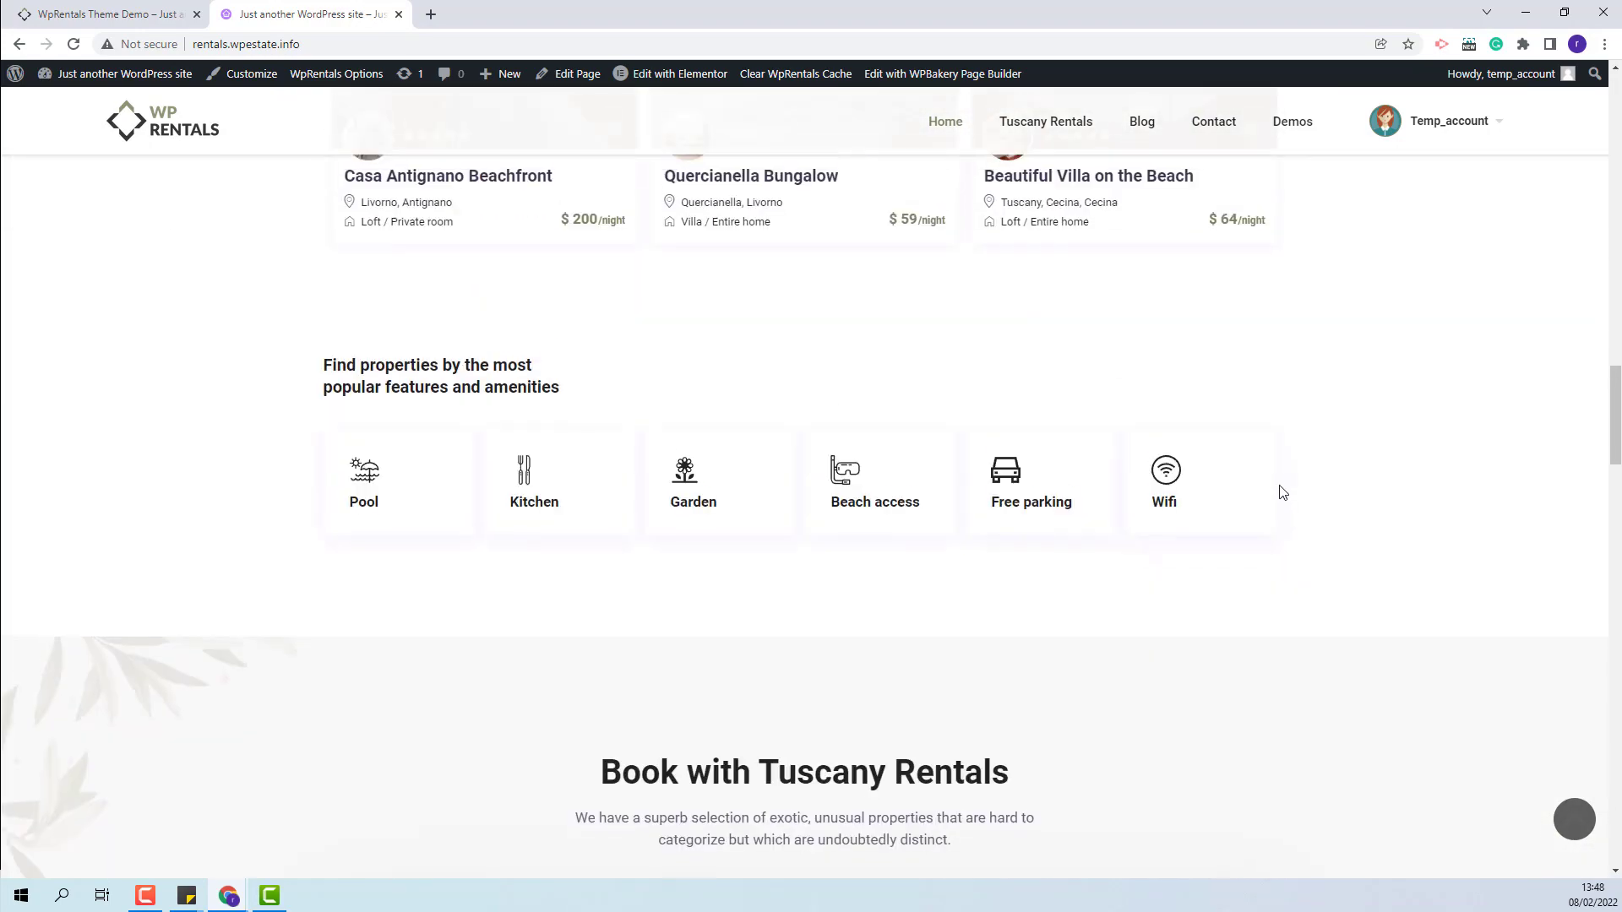
{"action": "scroll", "coordinate": [1292, 486], "scroll_direction": "up", "scroll_amount": 12}
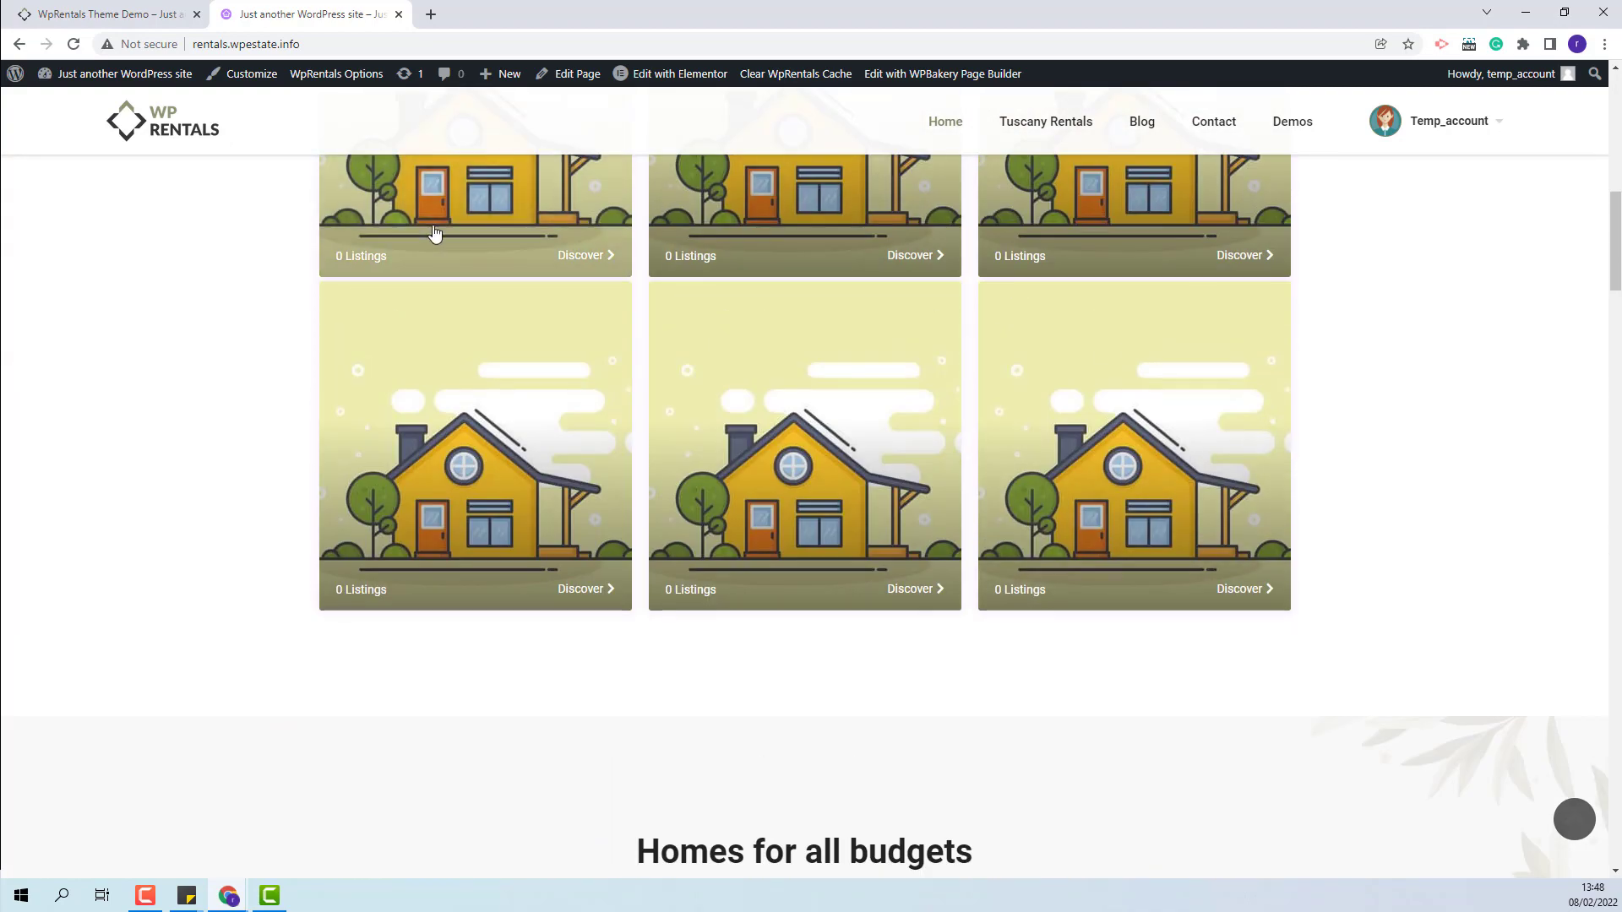
{"action": "scroll", "coordinate": [481, 276], "scroll_direction": "up", "scroll_amount": 2}
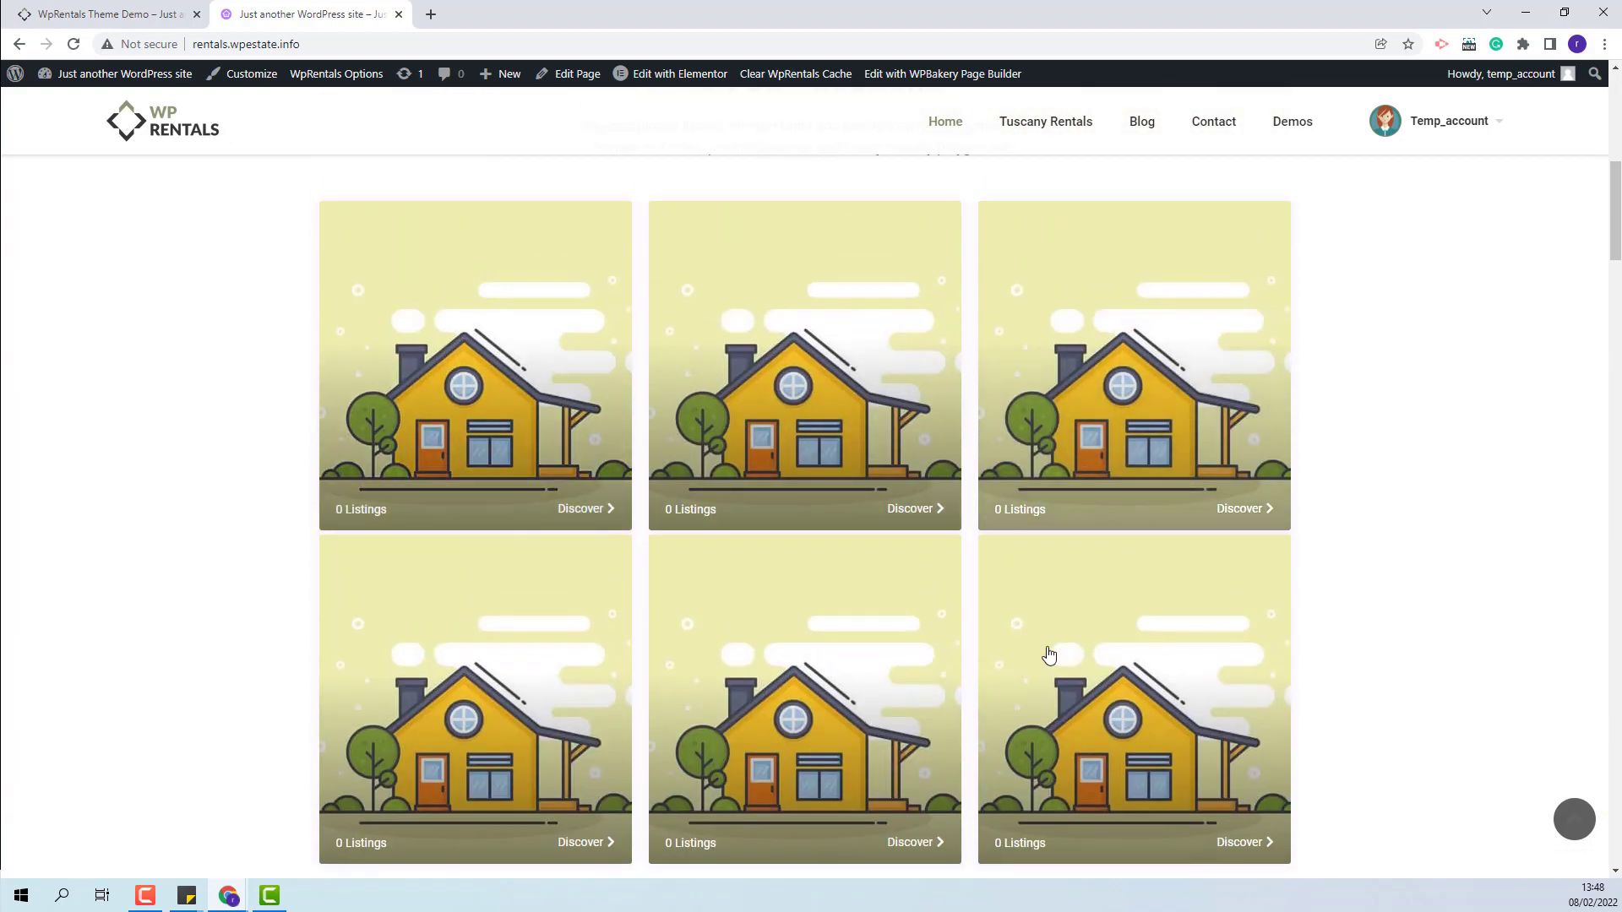
{"action": "scroll", "coordinate": [1106, 439], "scroll_direction": "down", "scroll_amount": 15}
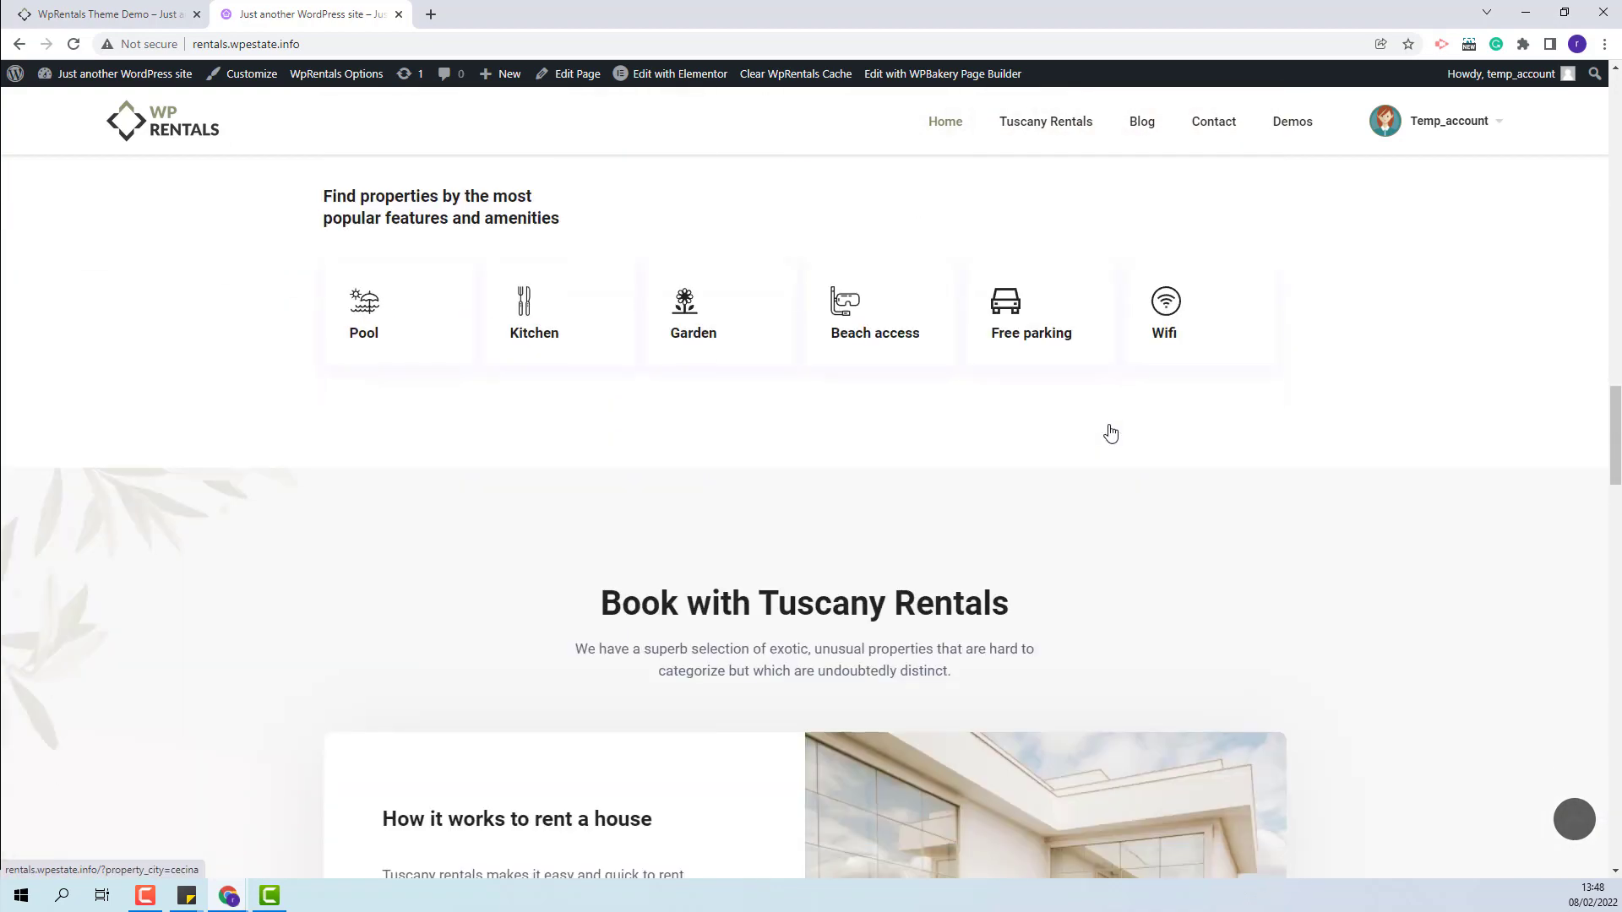
{"action": "scroll", "coordinate": [1110, 432], "scroll_direction": "down", "scroll_amount": 10}
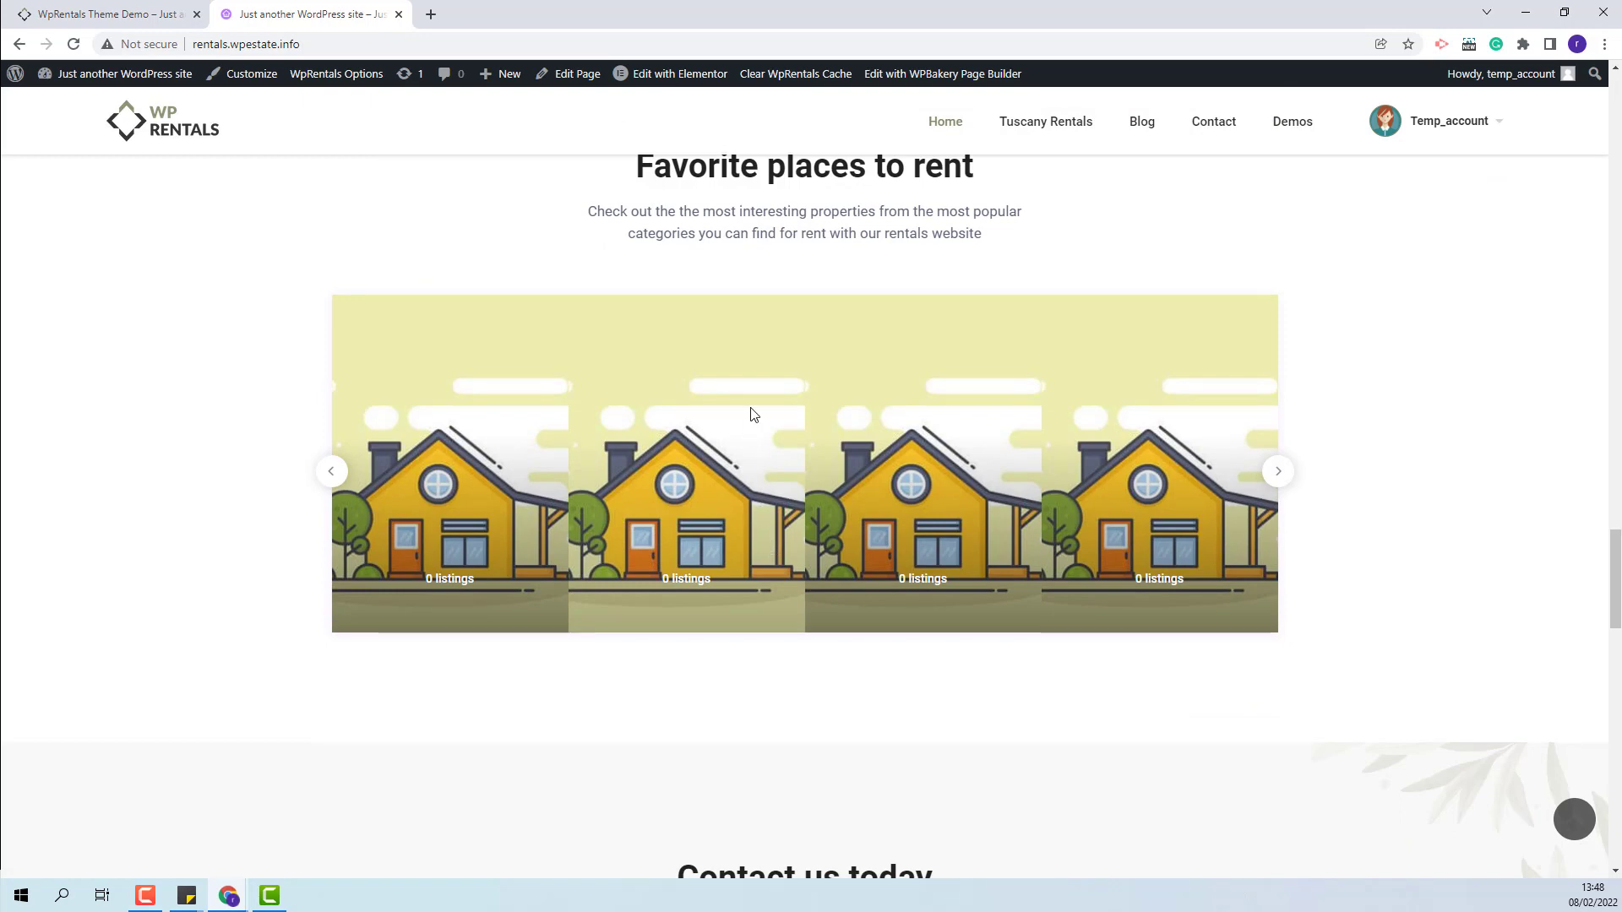
Open the homepage for editing with Elementor in a new browser tab
{"action": "right_click", "coordinate": [664, 84]}
{"action": "left_click", "coordinate": [688, 91]}
{"action": "left_click", "coordinate": [499, 13]}
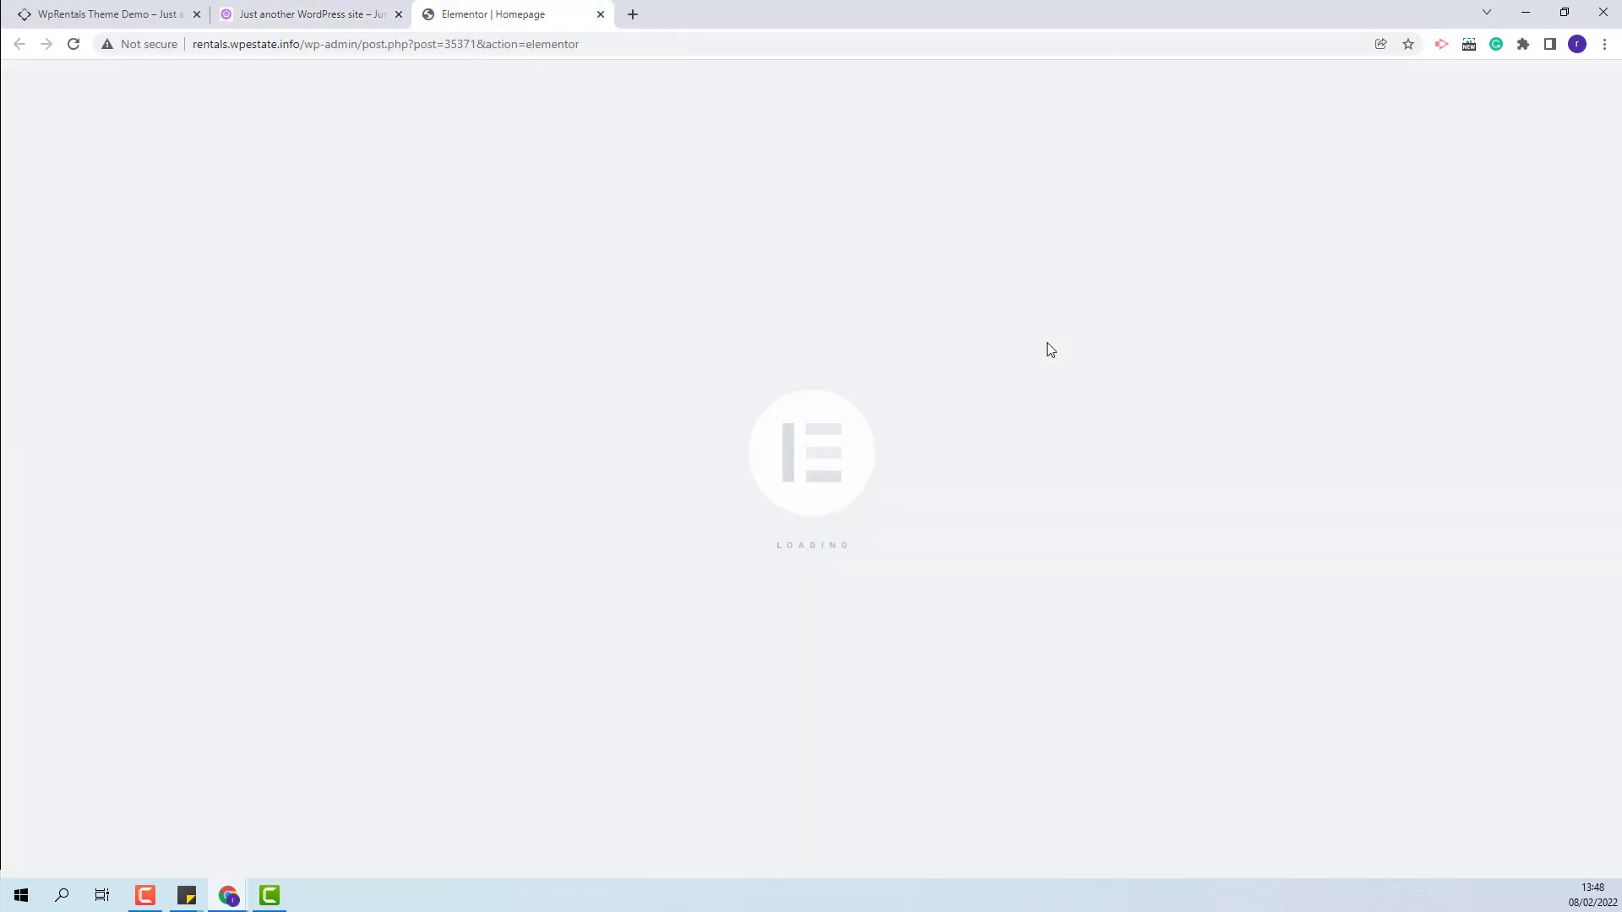
Open the settings of the WpRentals Grids widget under "Visit our locations" and examine its category choices
{"action": "scroll", "coordinate": [1028, 420], "scroll_direction": "down", "scroll_amount": 5}
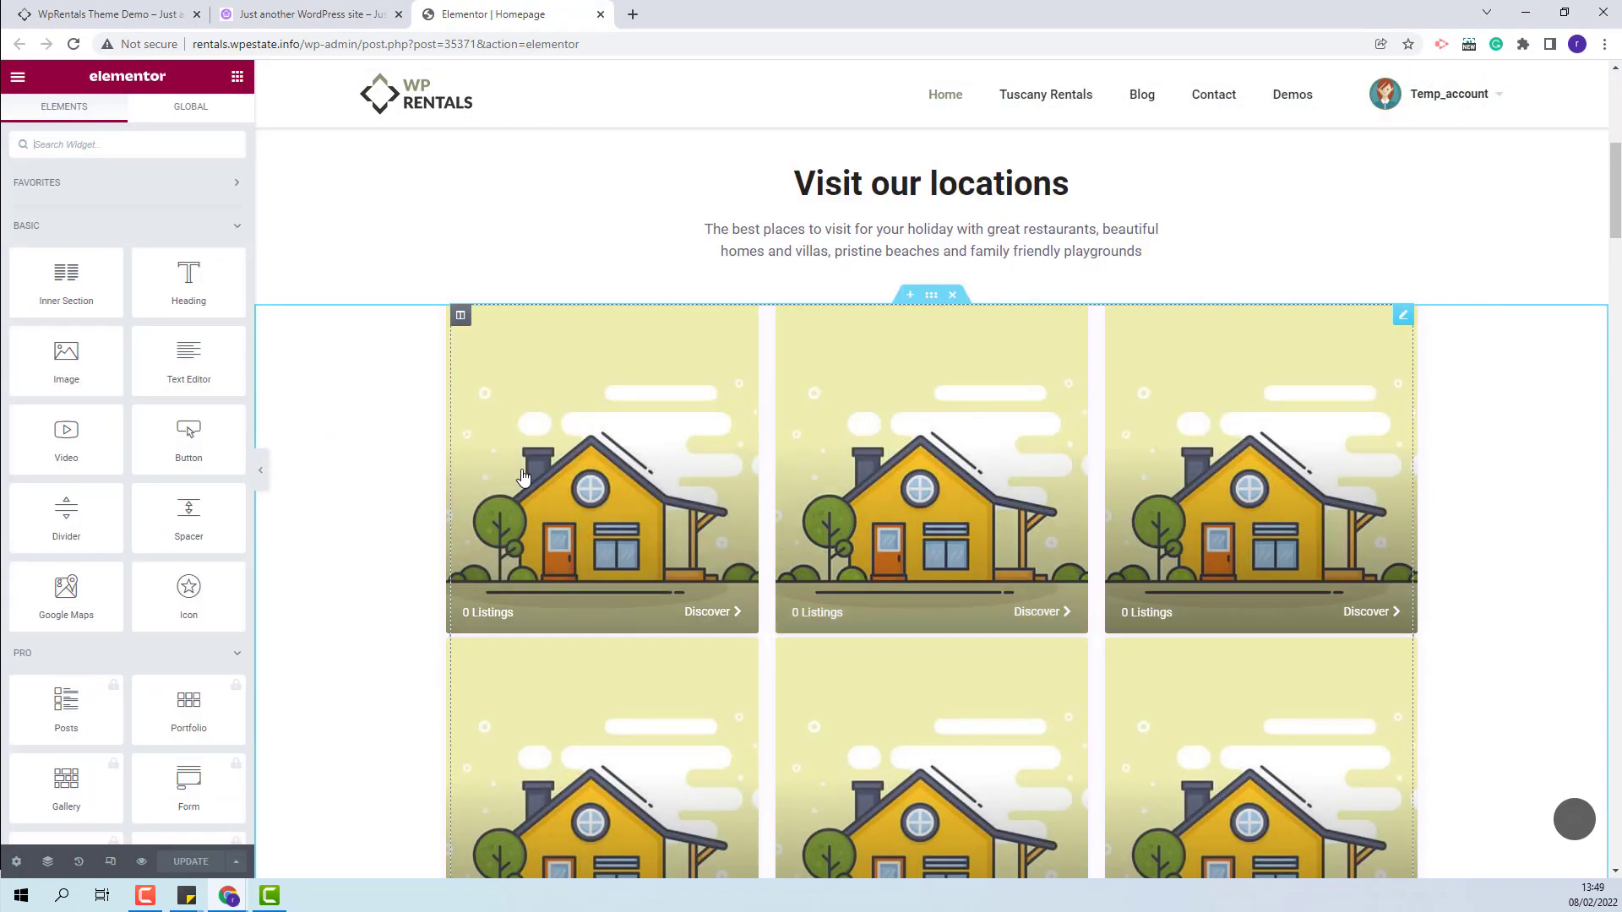
{"action": "left_click", "coordinate": [522, 475]}
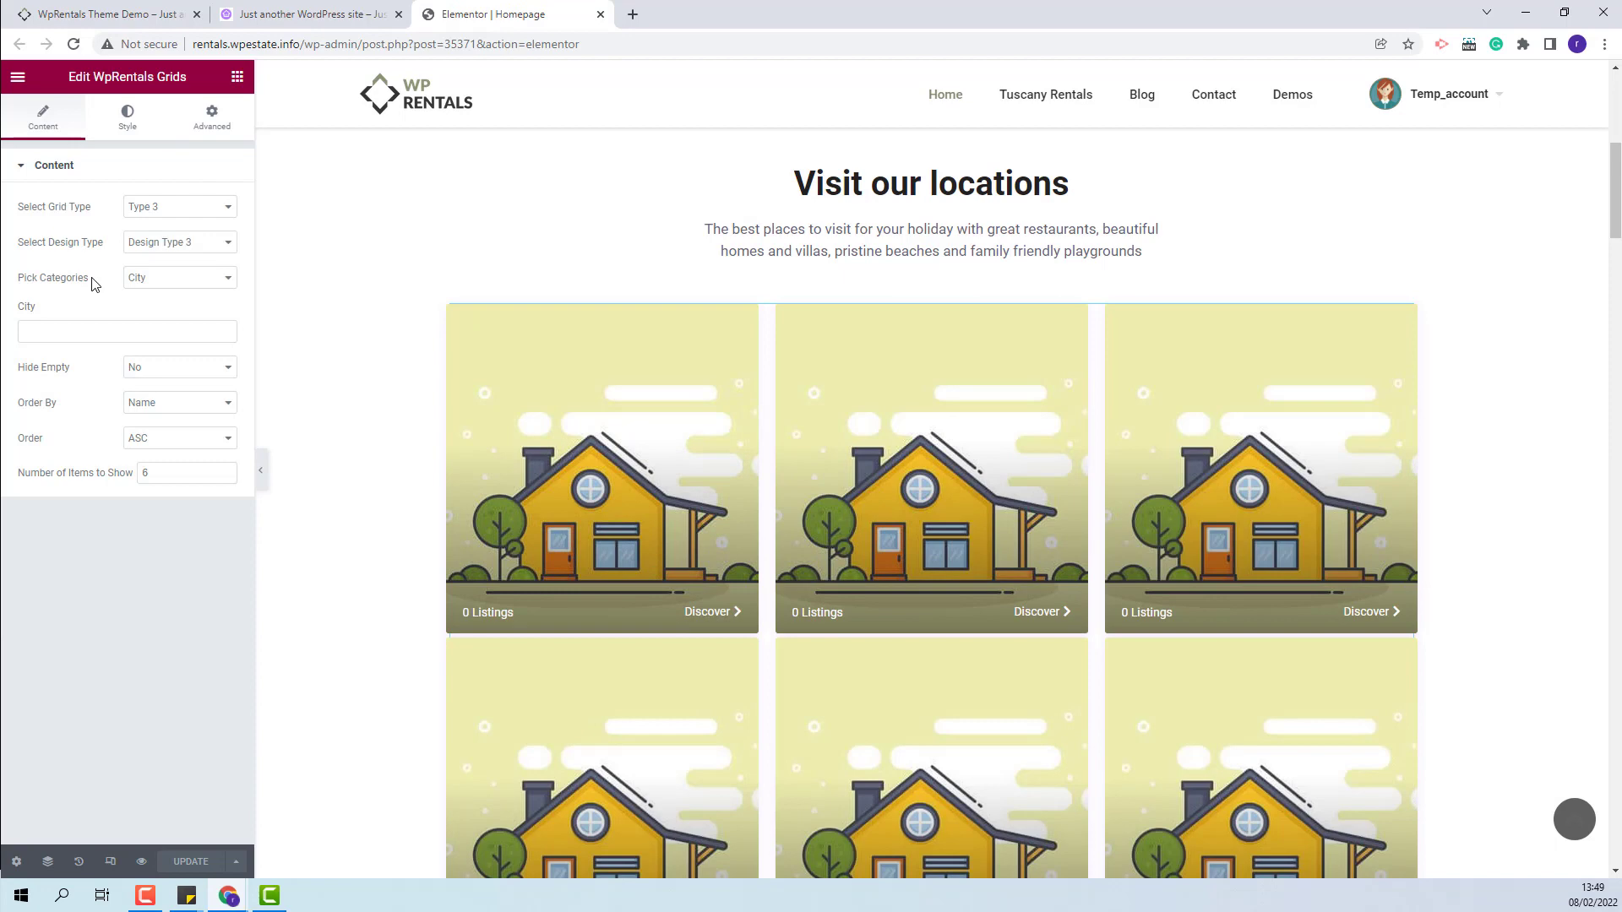
{"action": "left_click", "coordinate": [201, 278]}
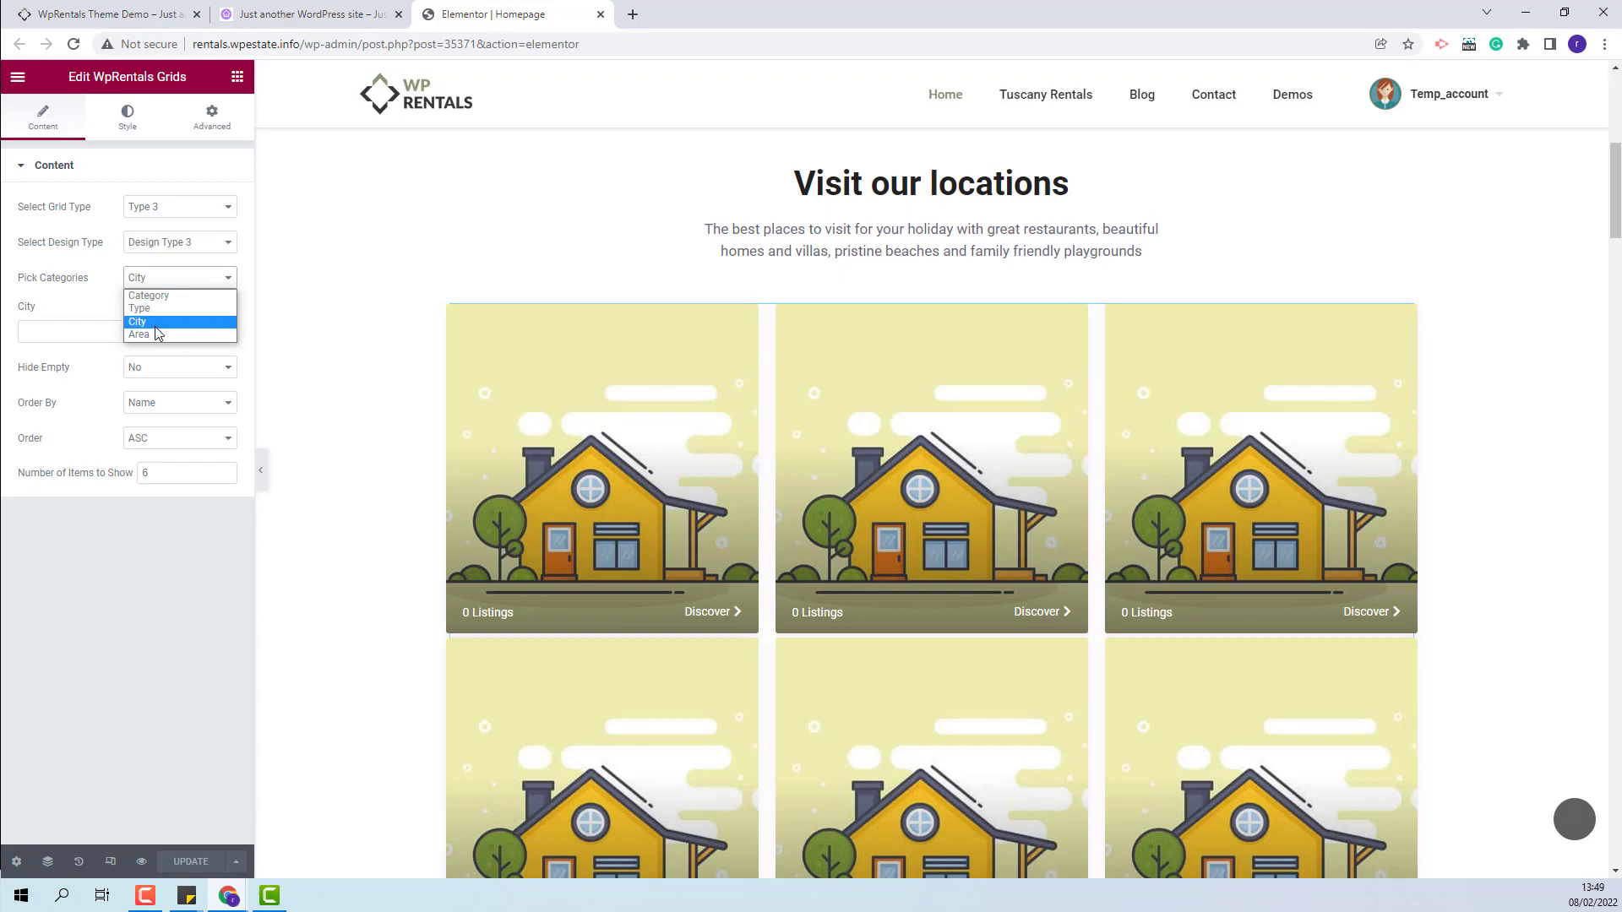
Open the settings of the categories slider widget under "Favorite places to rent" and examine its selected categories
{"action": "scroll", "coordinate": [1473, 543], "scroll_direction": "down", "scroll_amount": 10}
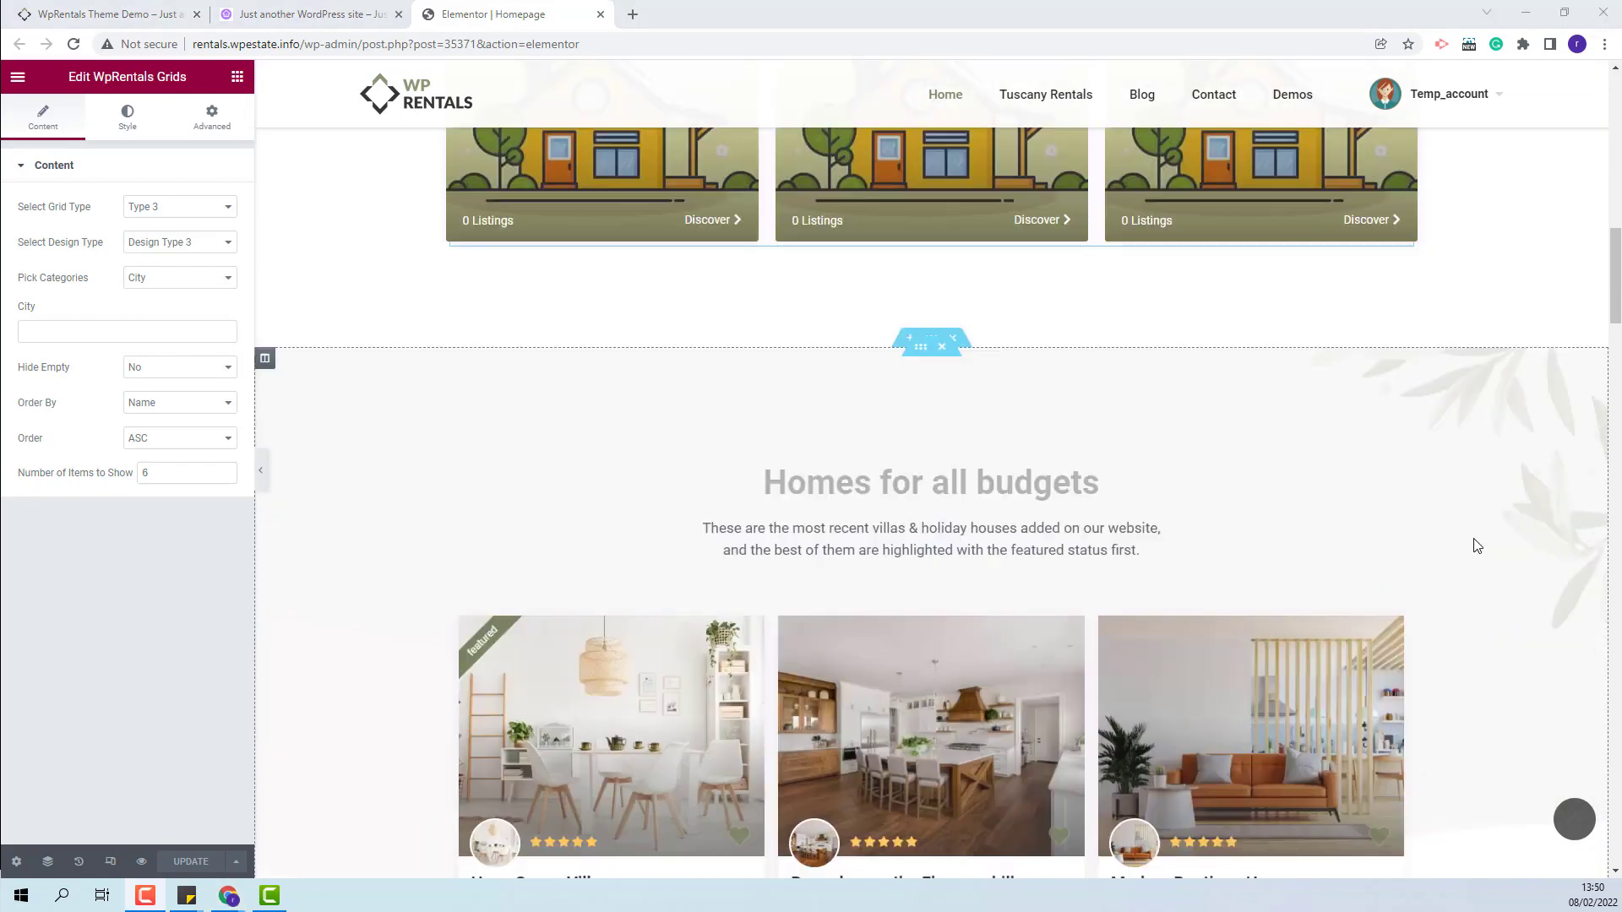
{"action": "scroll", "coordinate": [1473, 546], "scroll_direction": "down", "scroll_amount": 15}
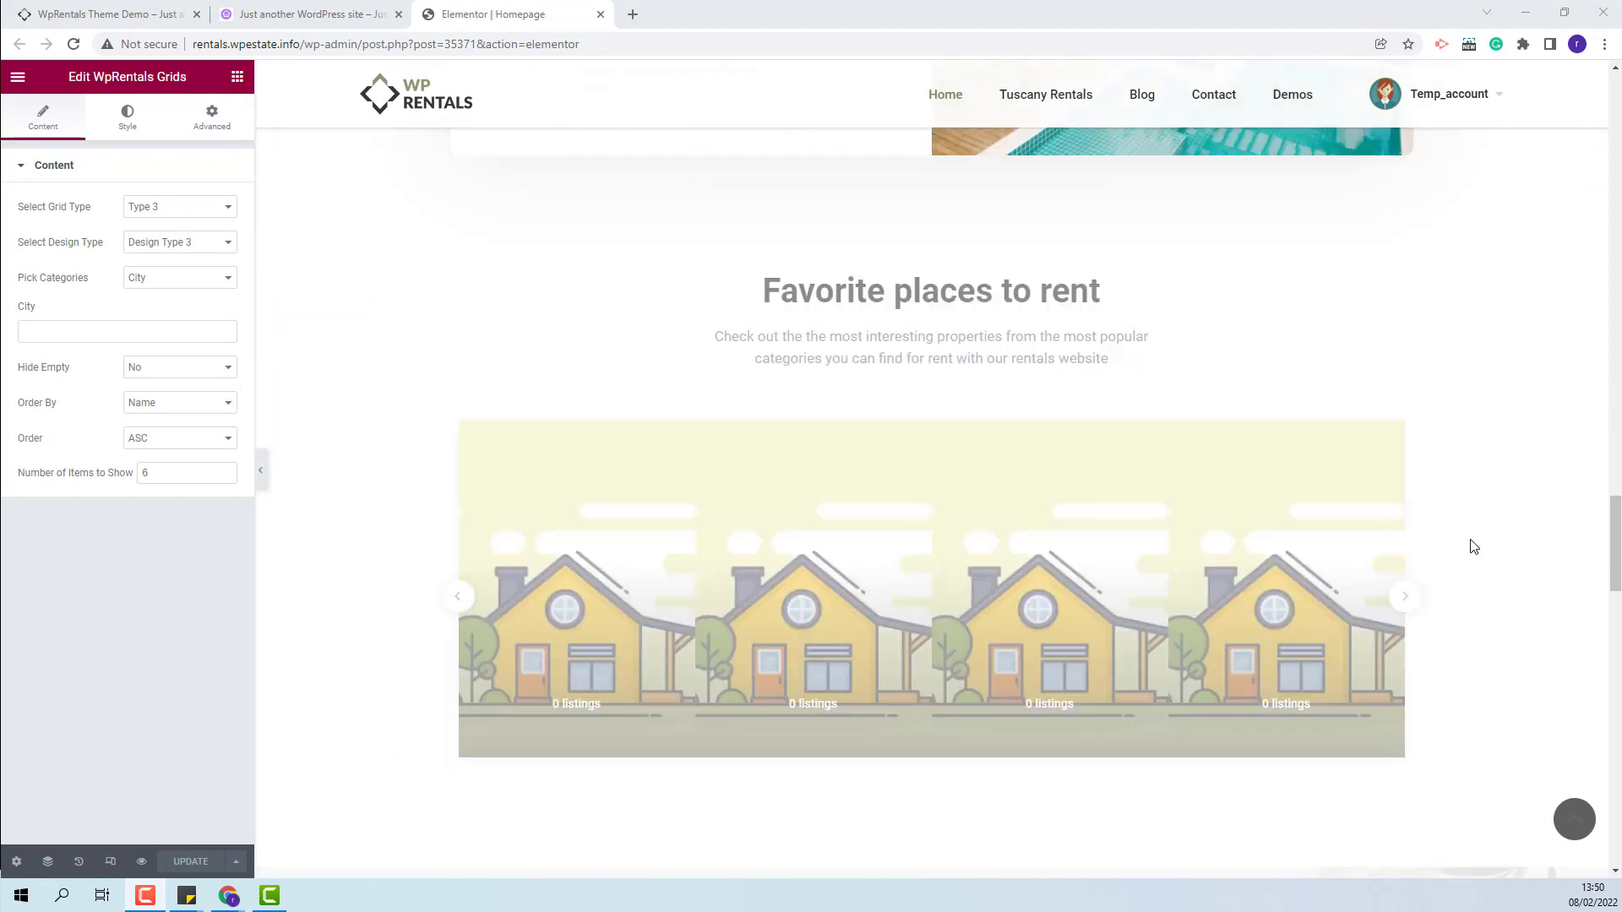
{"action": "left_click", "coordinate": [619, 423]}
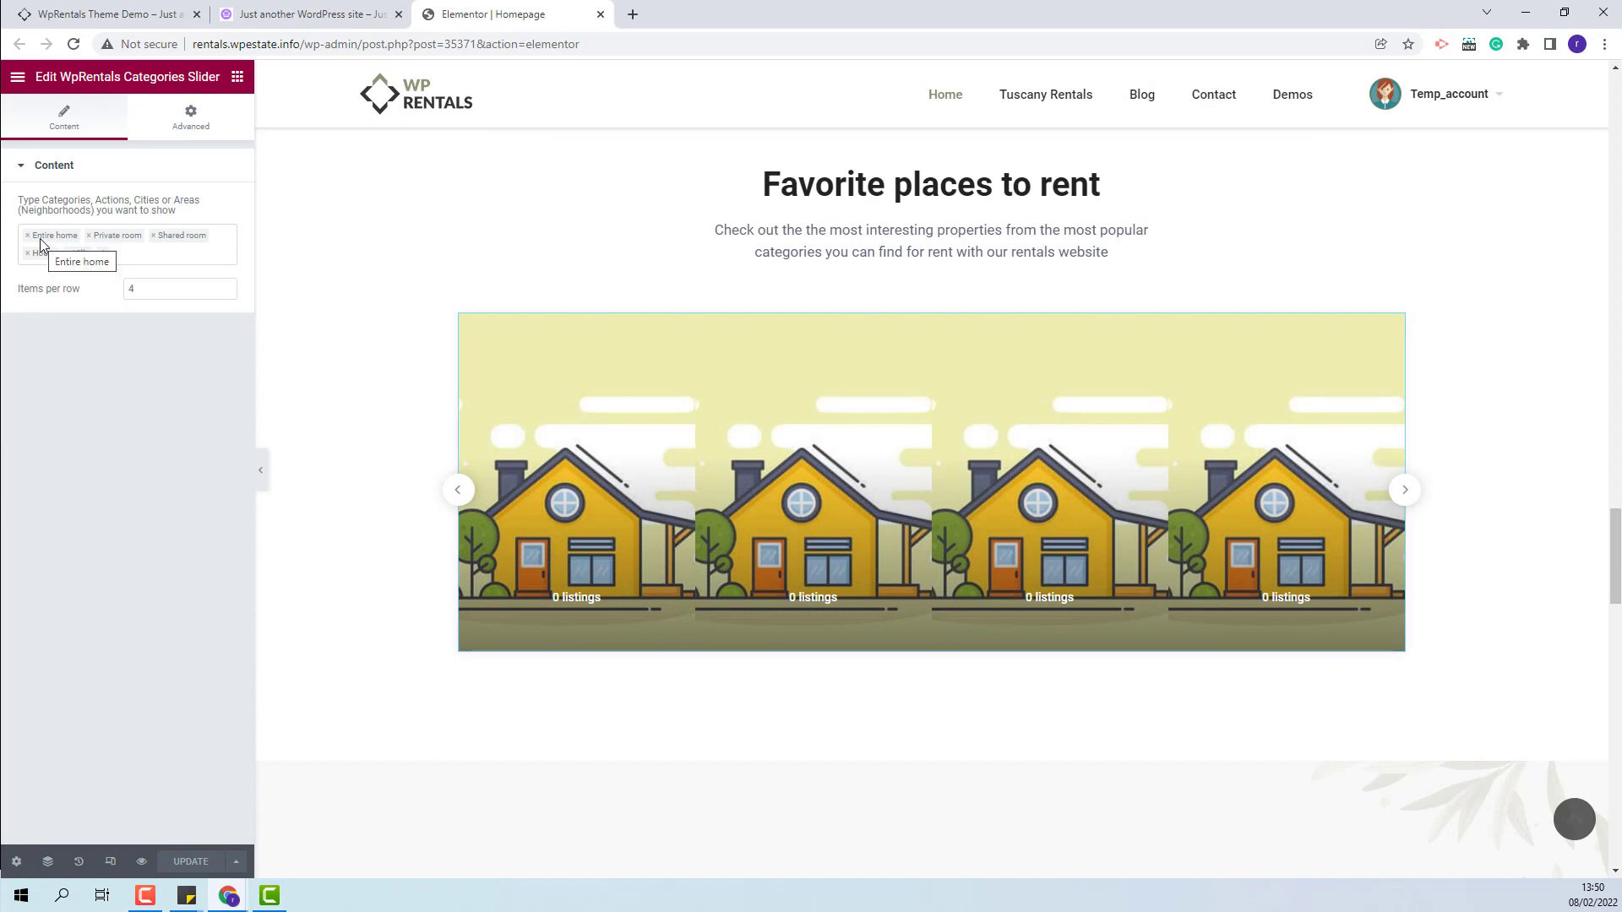
{"action": "left_click", "coordinate": [172, 249]}
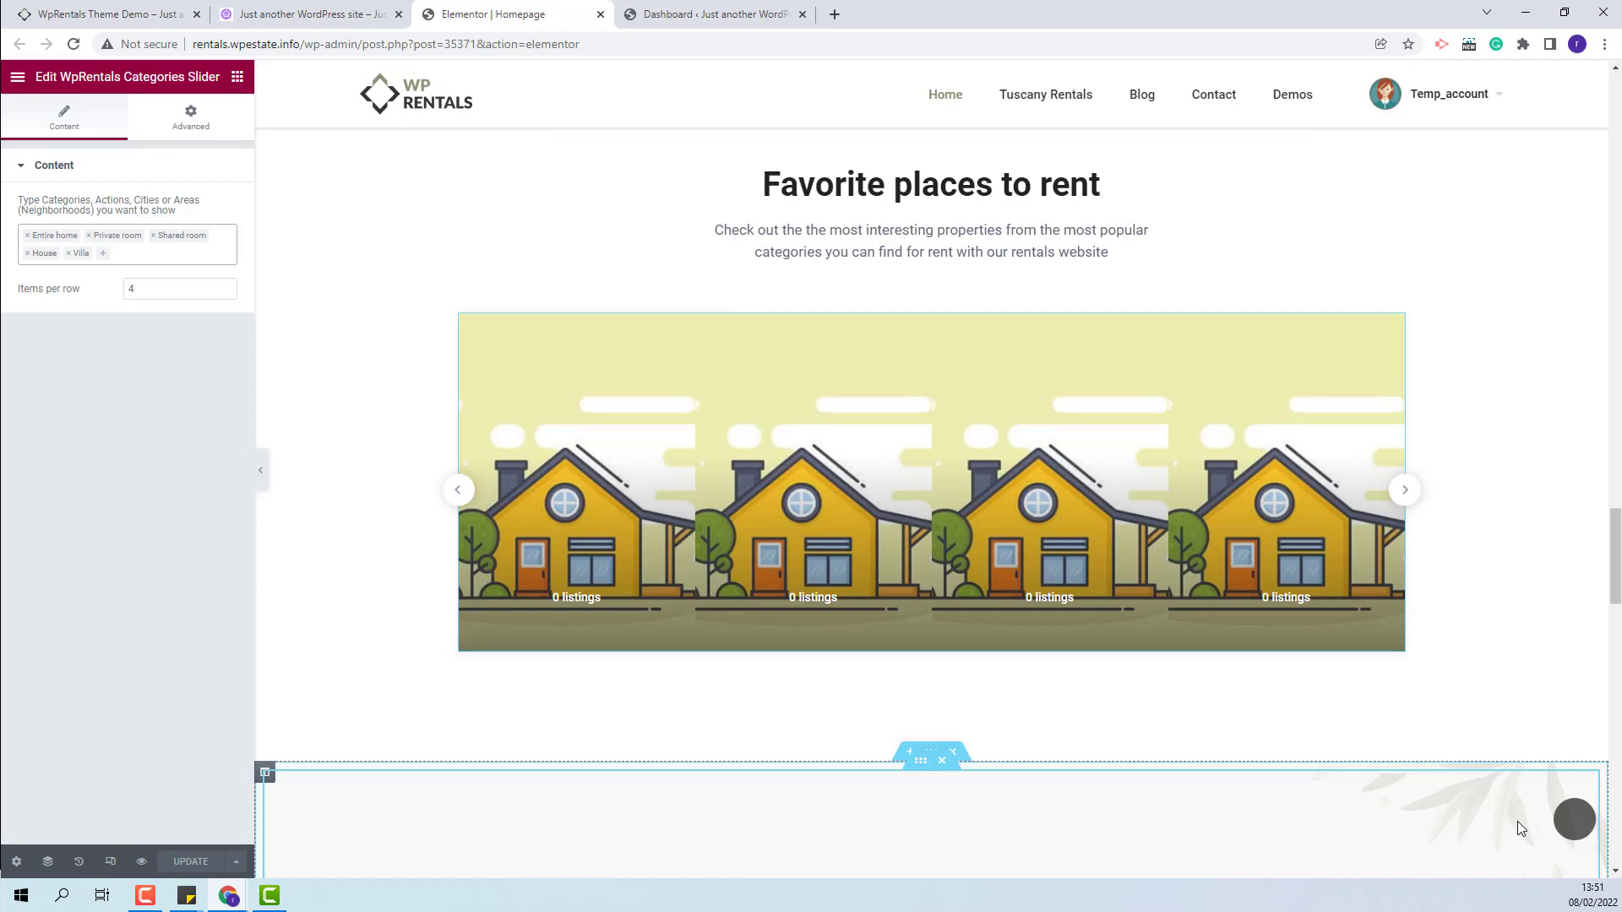
Switch to the WordPress dashboard and open the Antignano listing city for editing
{"action": "left_click", "coordinate": [717, 10]}
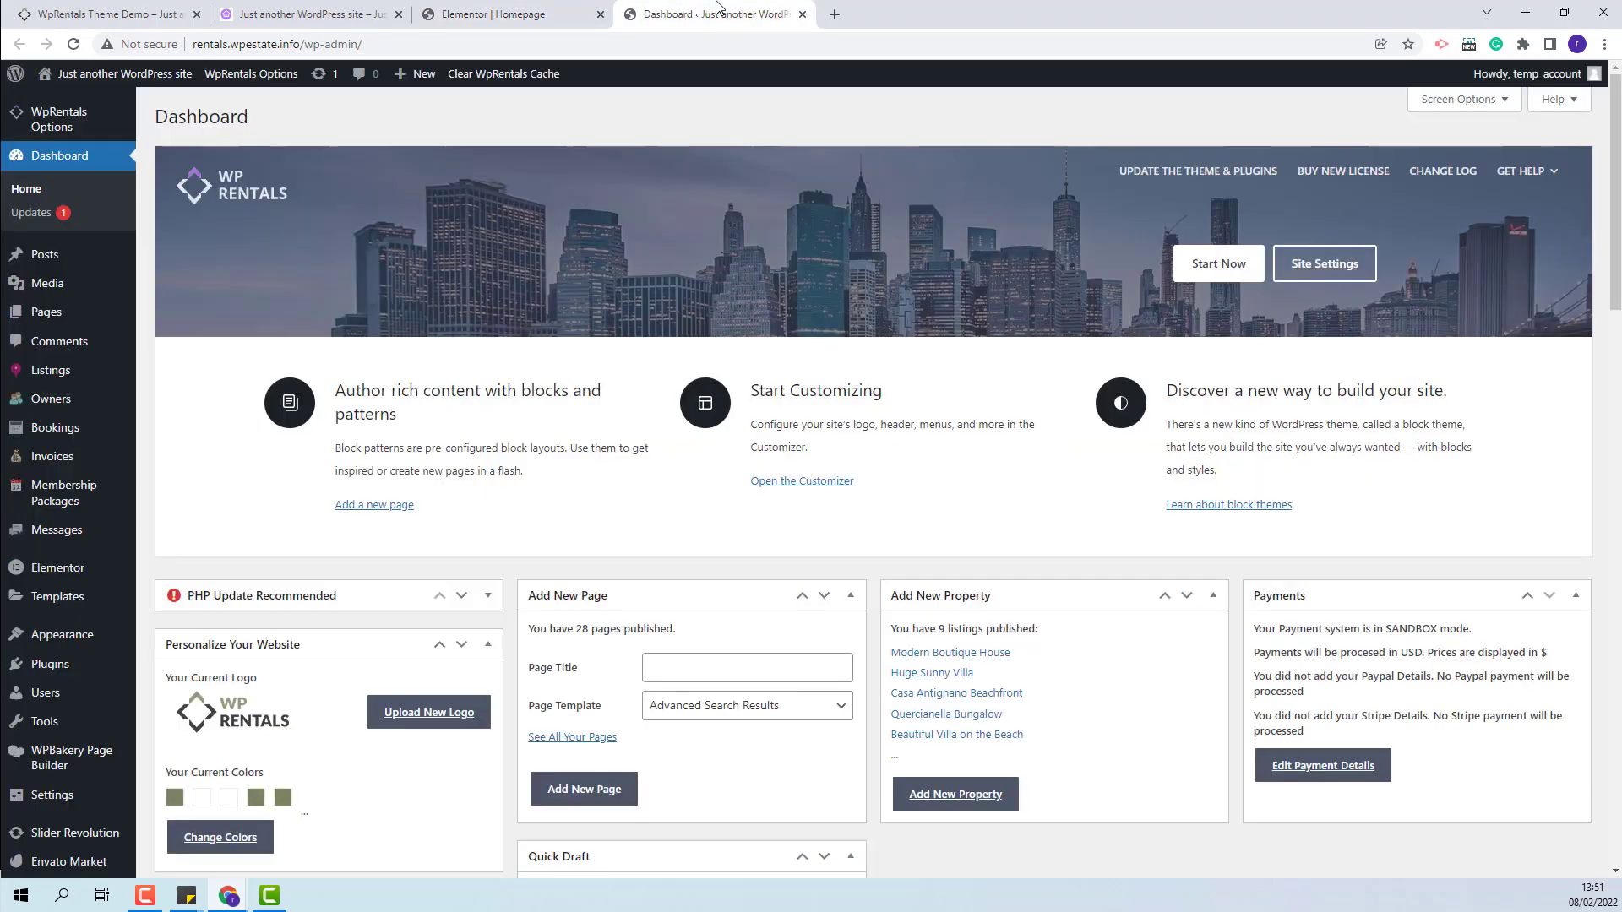
{"action": "mouse_move", "coordinate": [12, 374]}
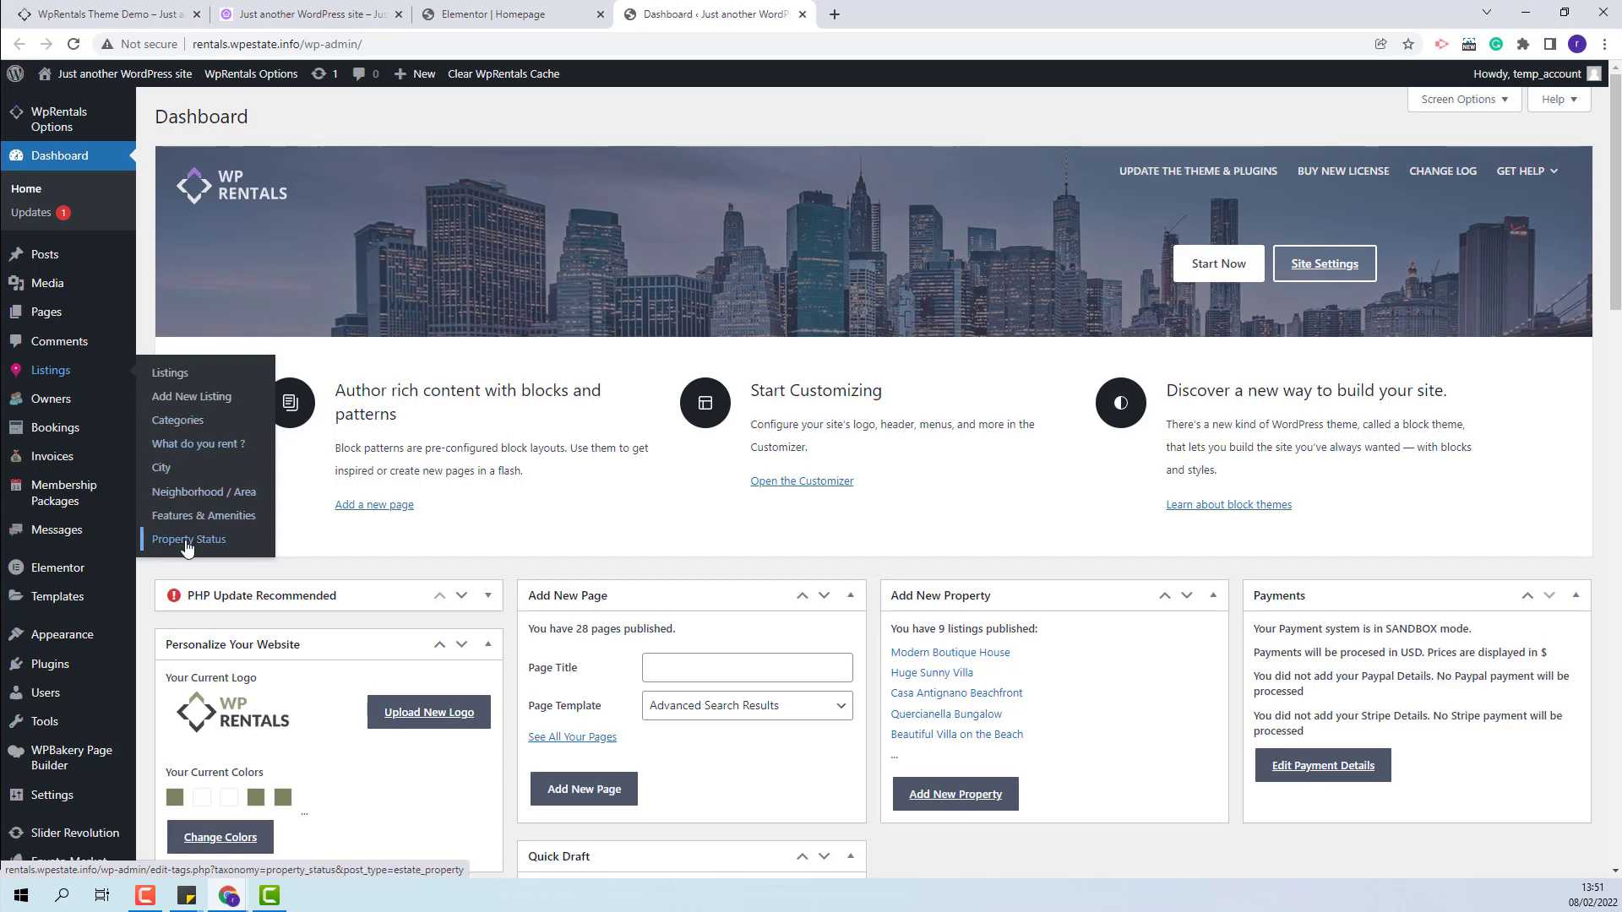
{"action": "left_click", "coordinate": [162, 470]}
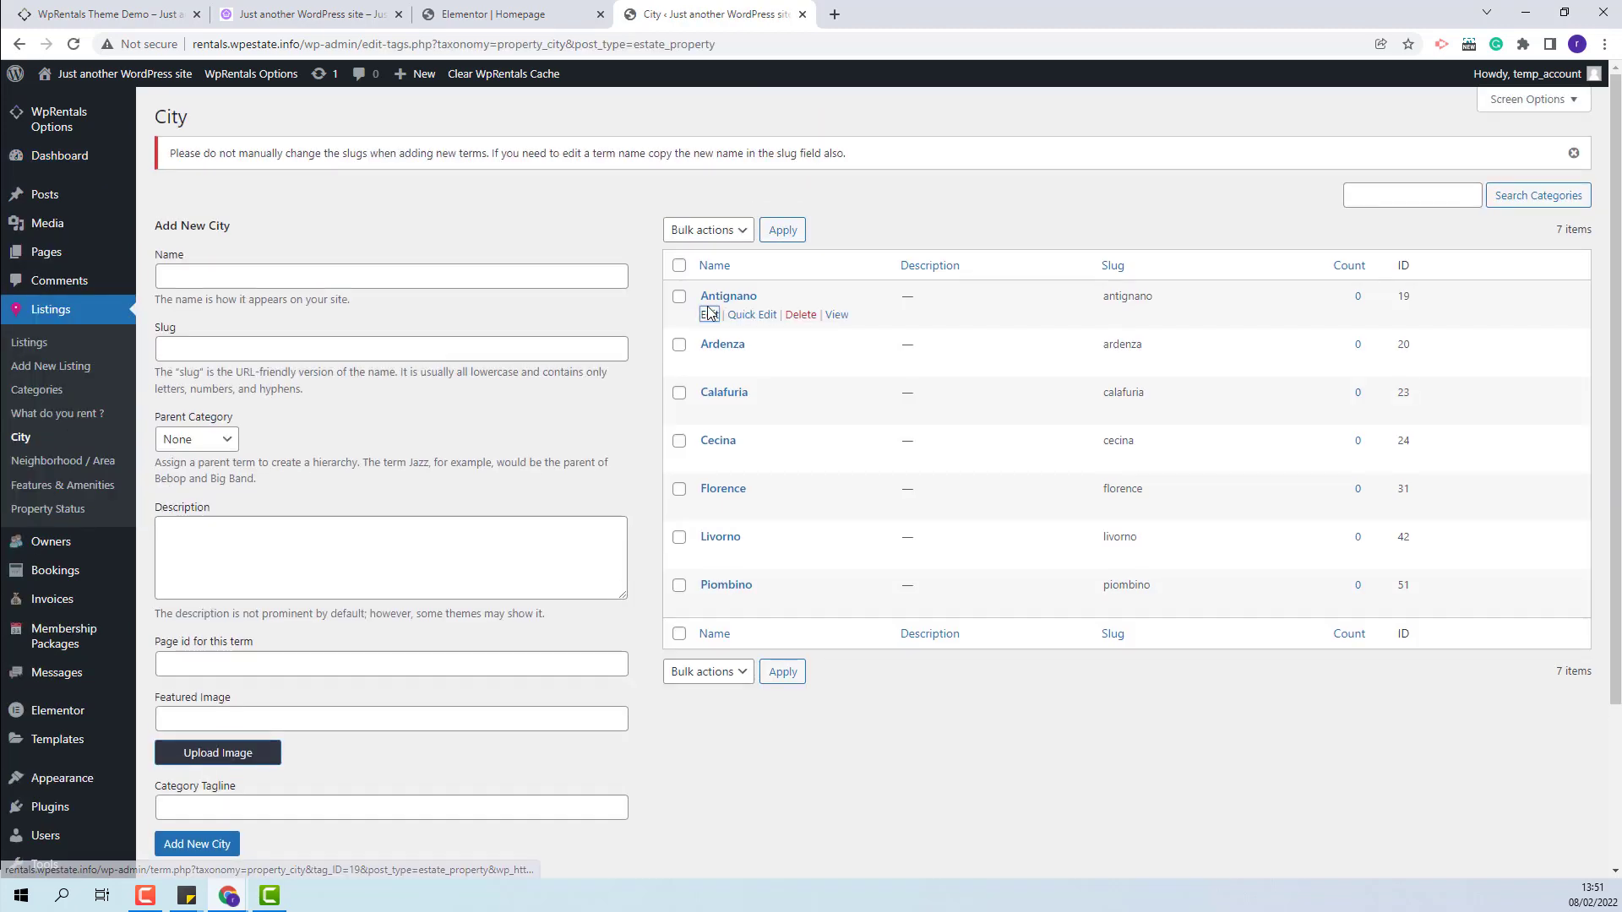
{"action": "left_click", "coordinate": [708, 314]}
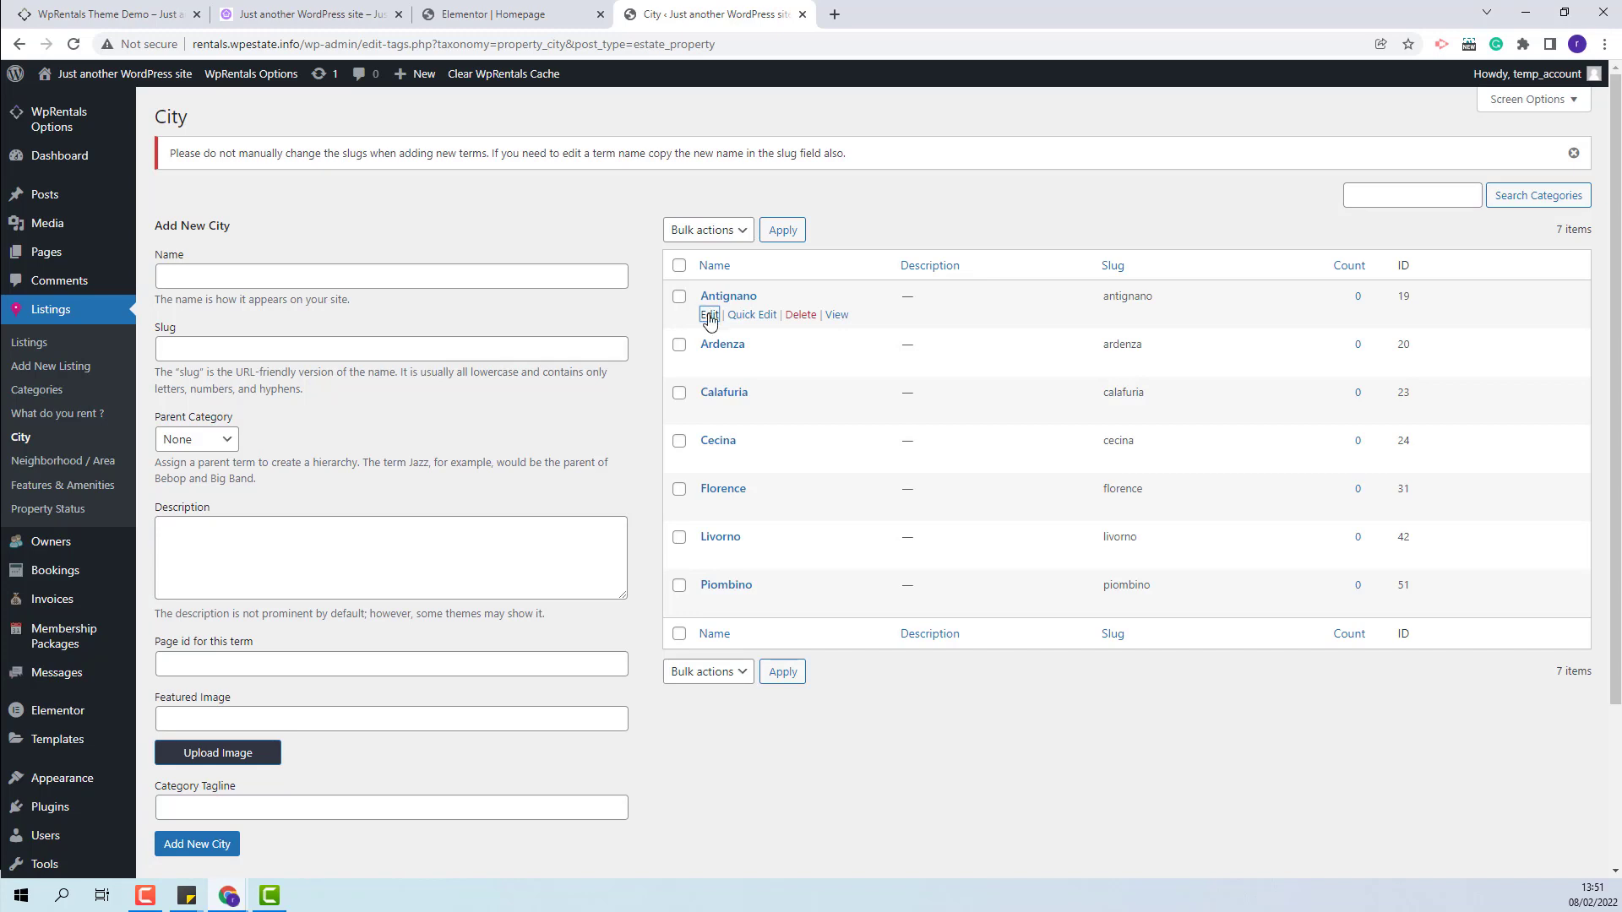
Upload city2.jpg as Antignano's featured image at Medium size and update the city
{"action": "left_click", "coordinate": [619, 618]}
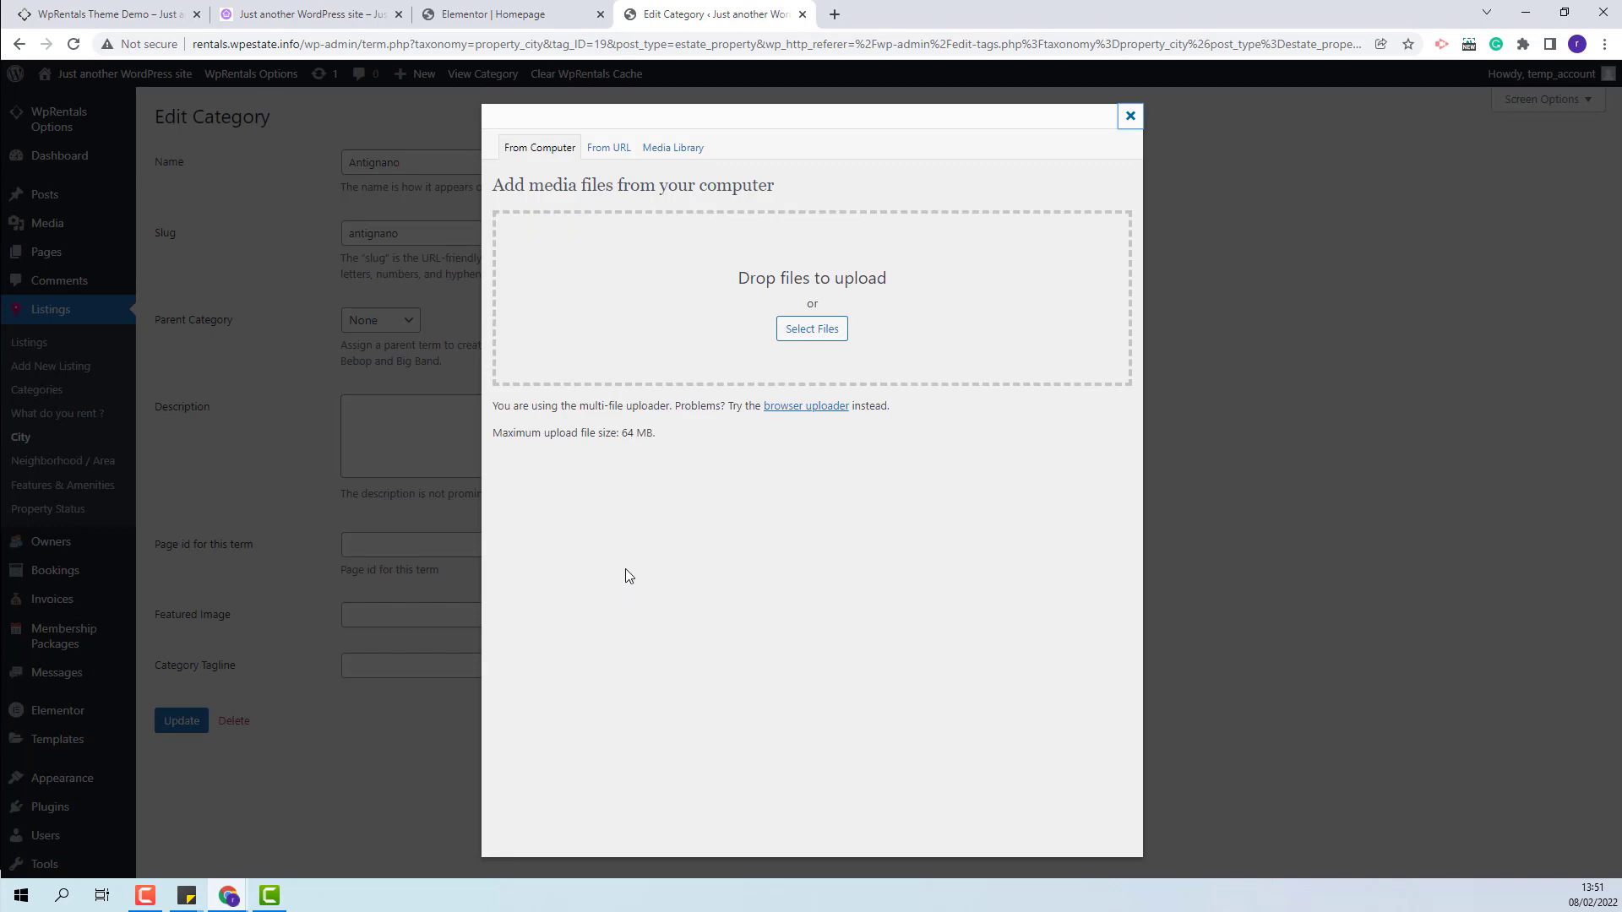
{"action": "left_click", "coordinate": [812, 329]}
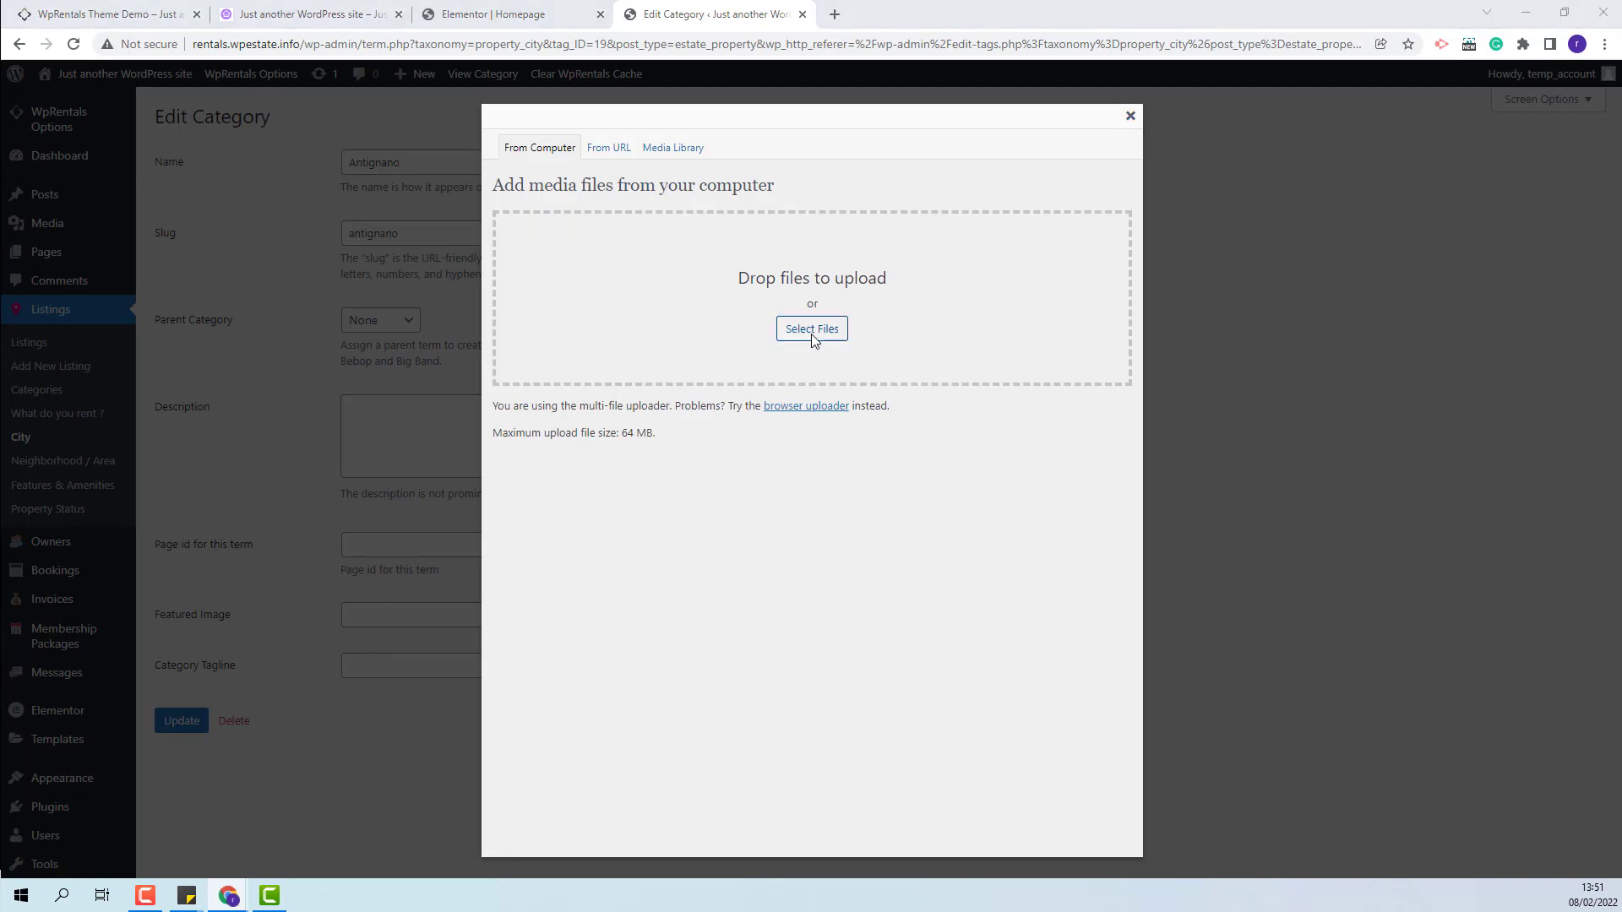
{"action": "key", "text": "Return"}
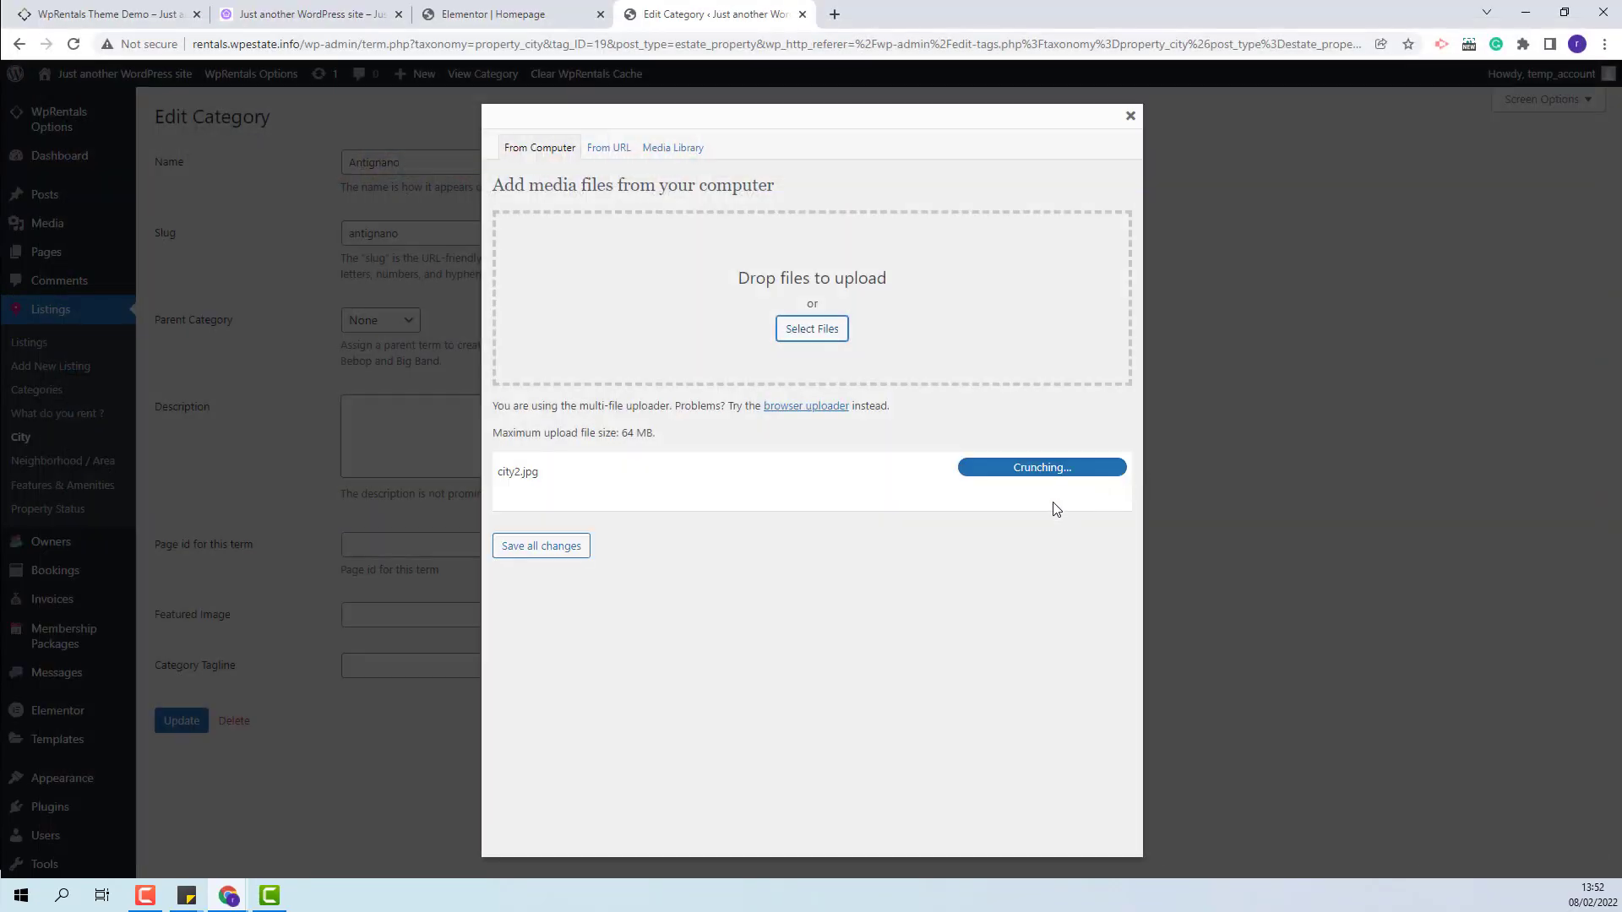
{"action": "scroll", "coordinate": [1038, 507], "scroll_direction": "down", "scroll_amount": 4}
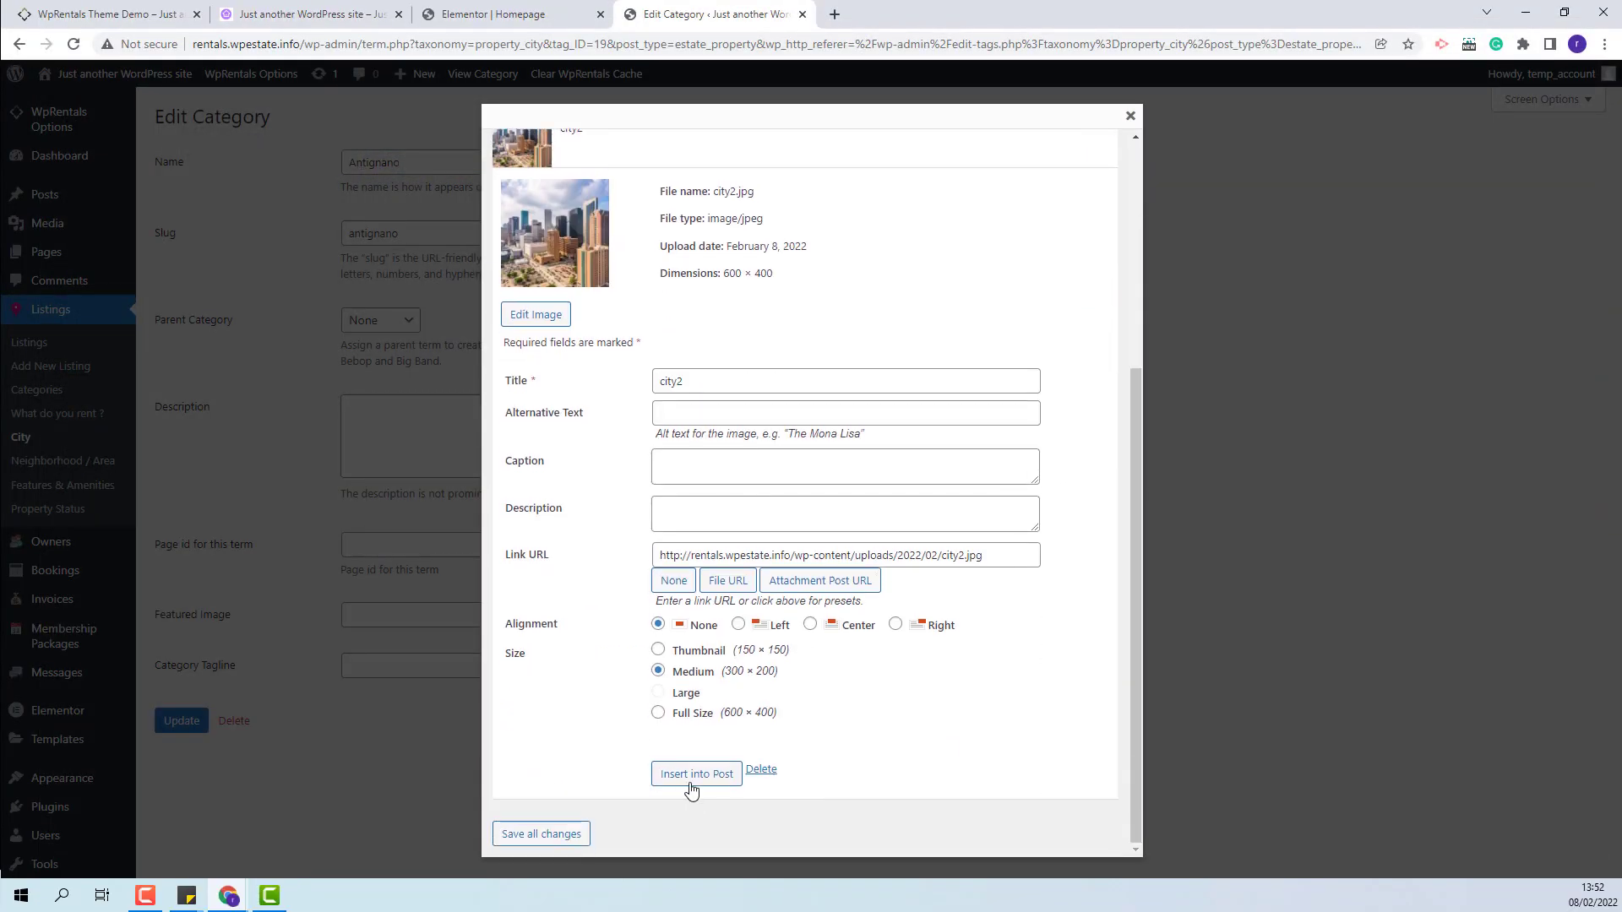
{"action": "left_click", "coordinate": [698, 781]}
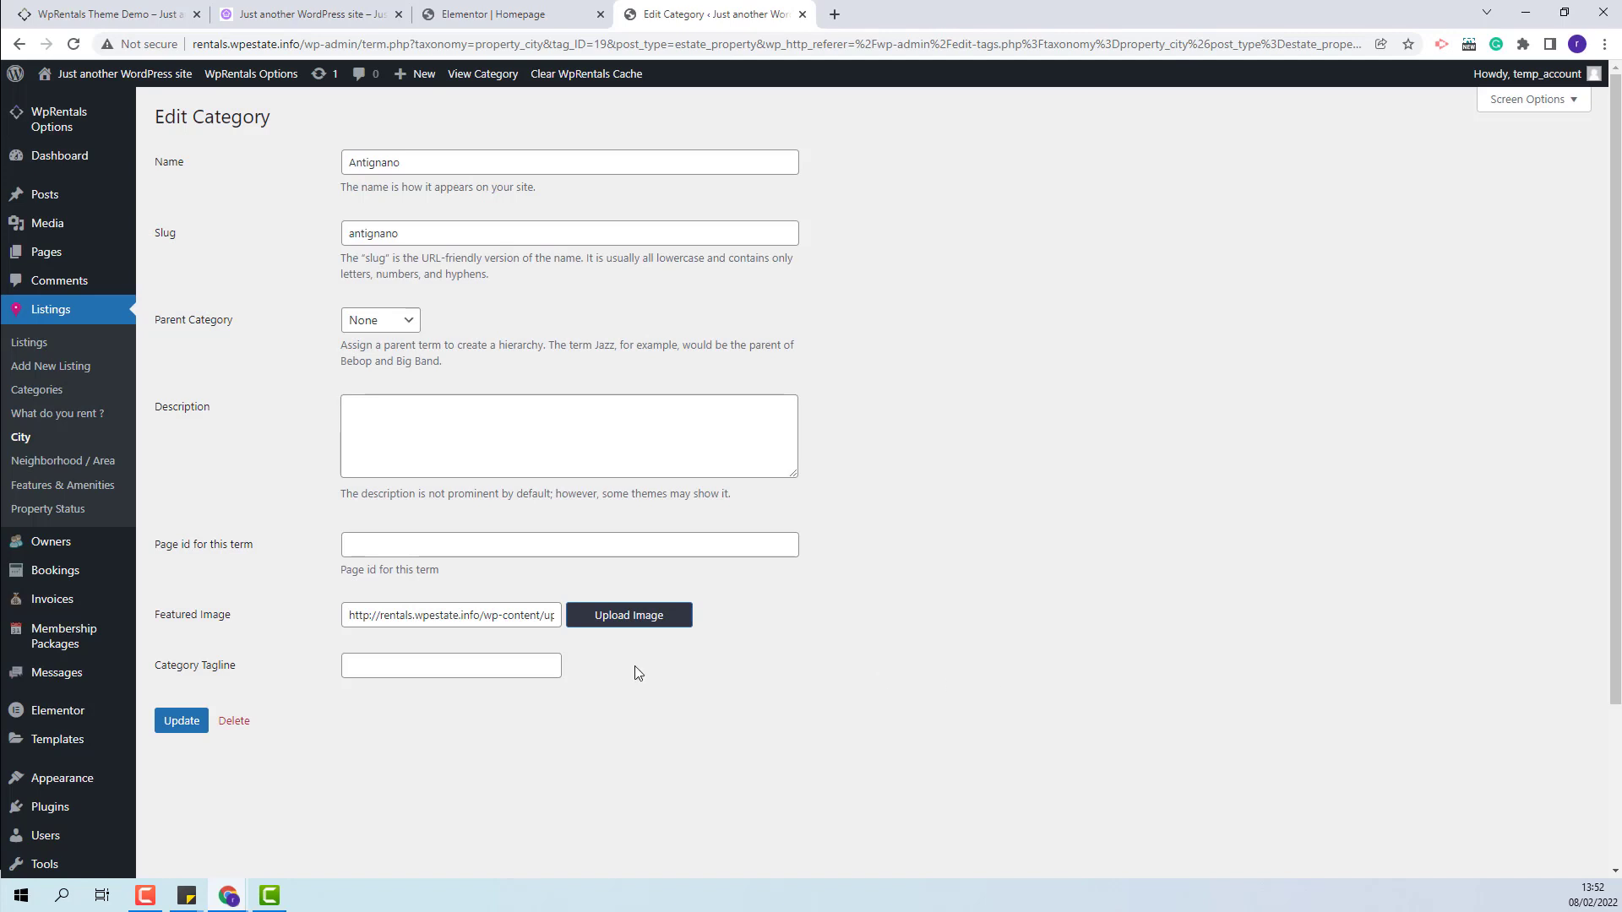
{"action": "left_click", "coordinate": [179, 722]}
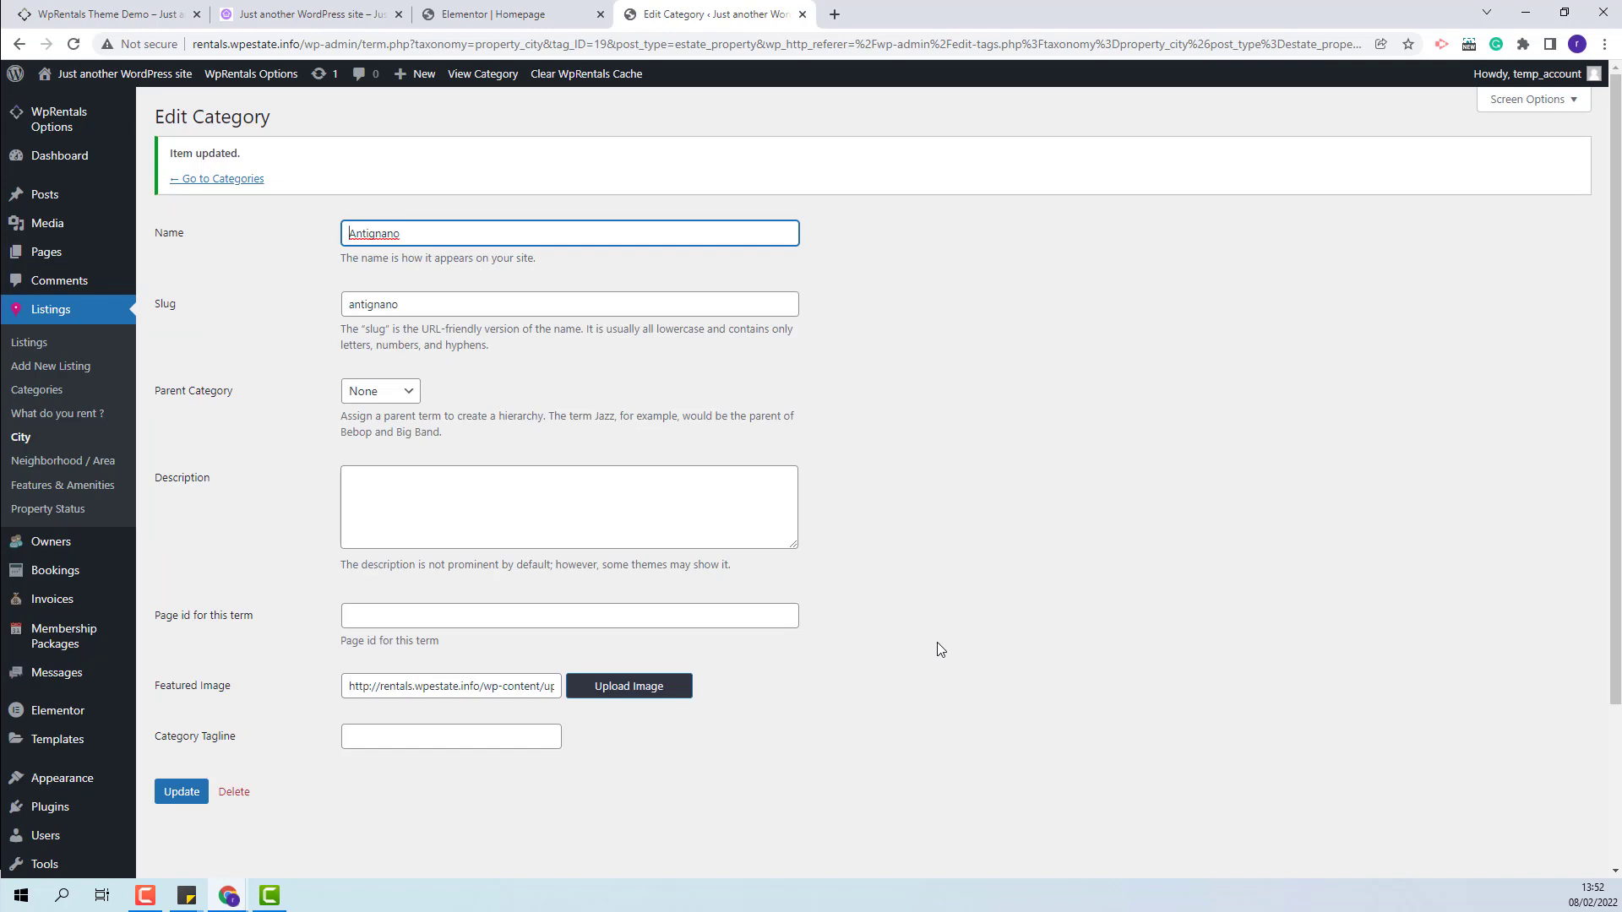
Edit the Apartment listing category, upload city3.jpg as its featured image at Medium size, and update it
{"action": "left_click", "coordinate": [40, 395]}
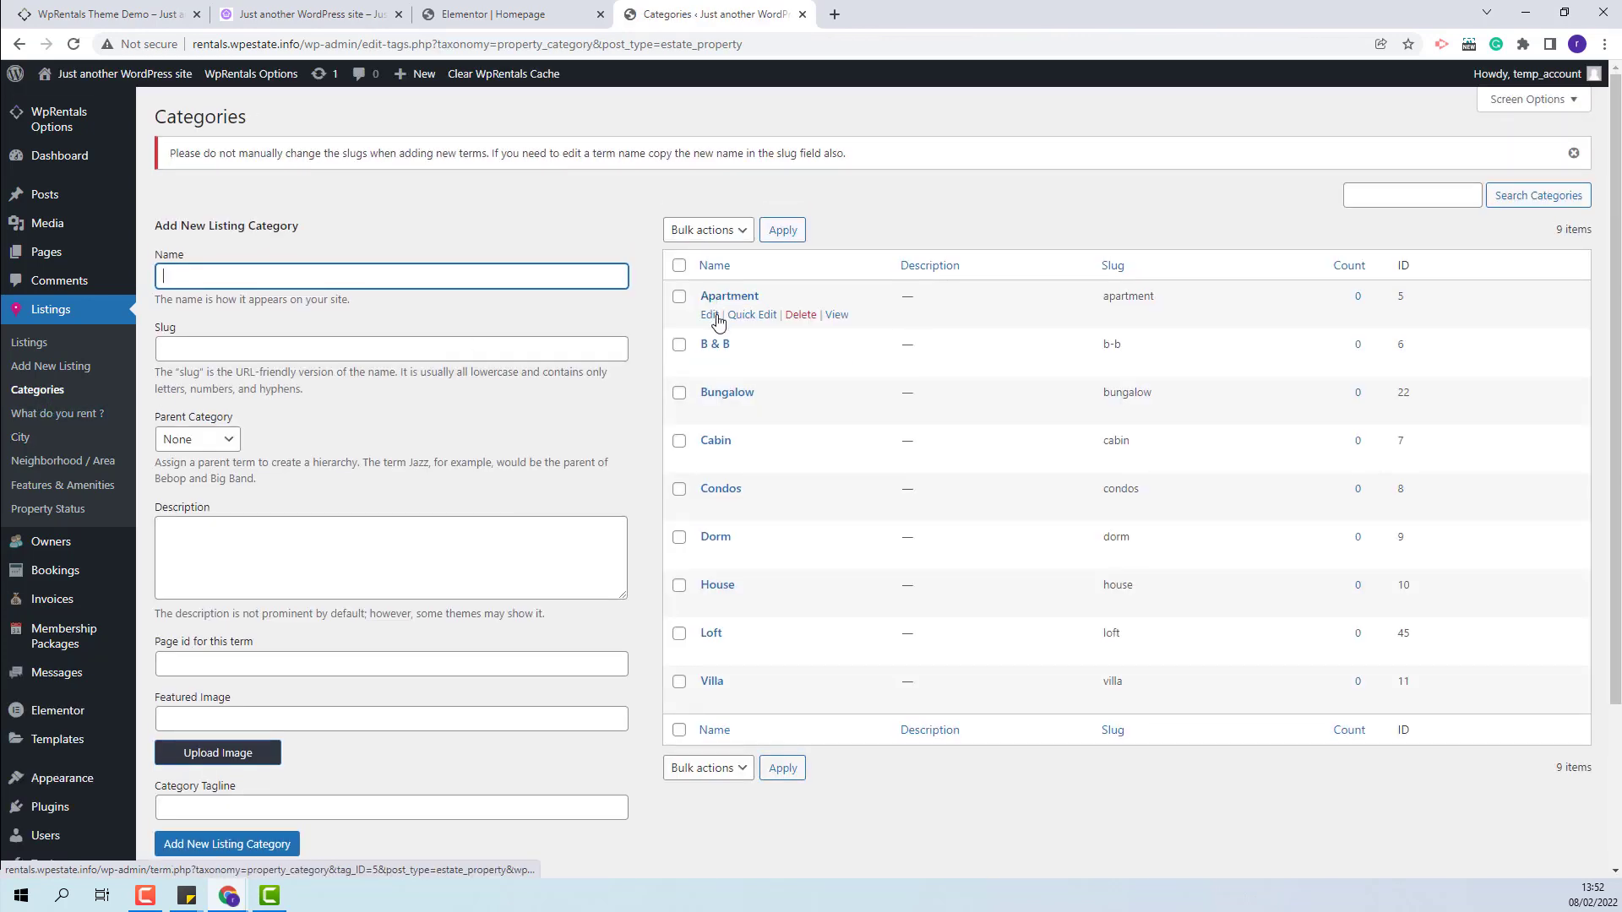
{"action": "left_click", "coordinate": [710, 315]}
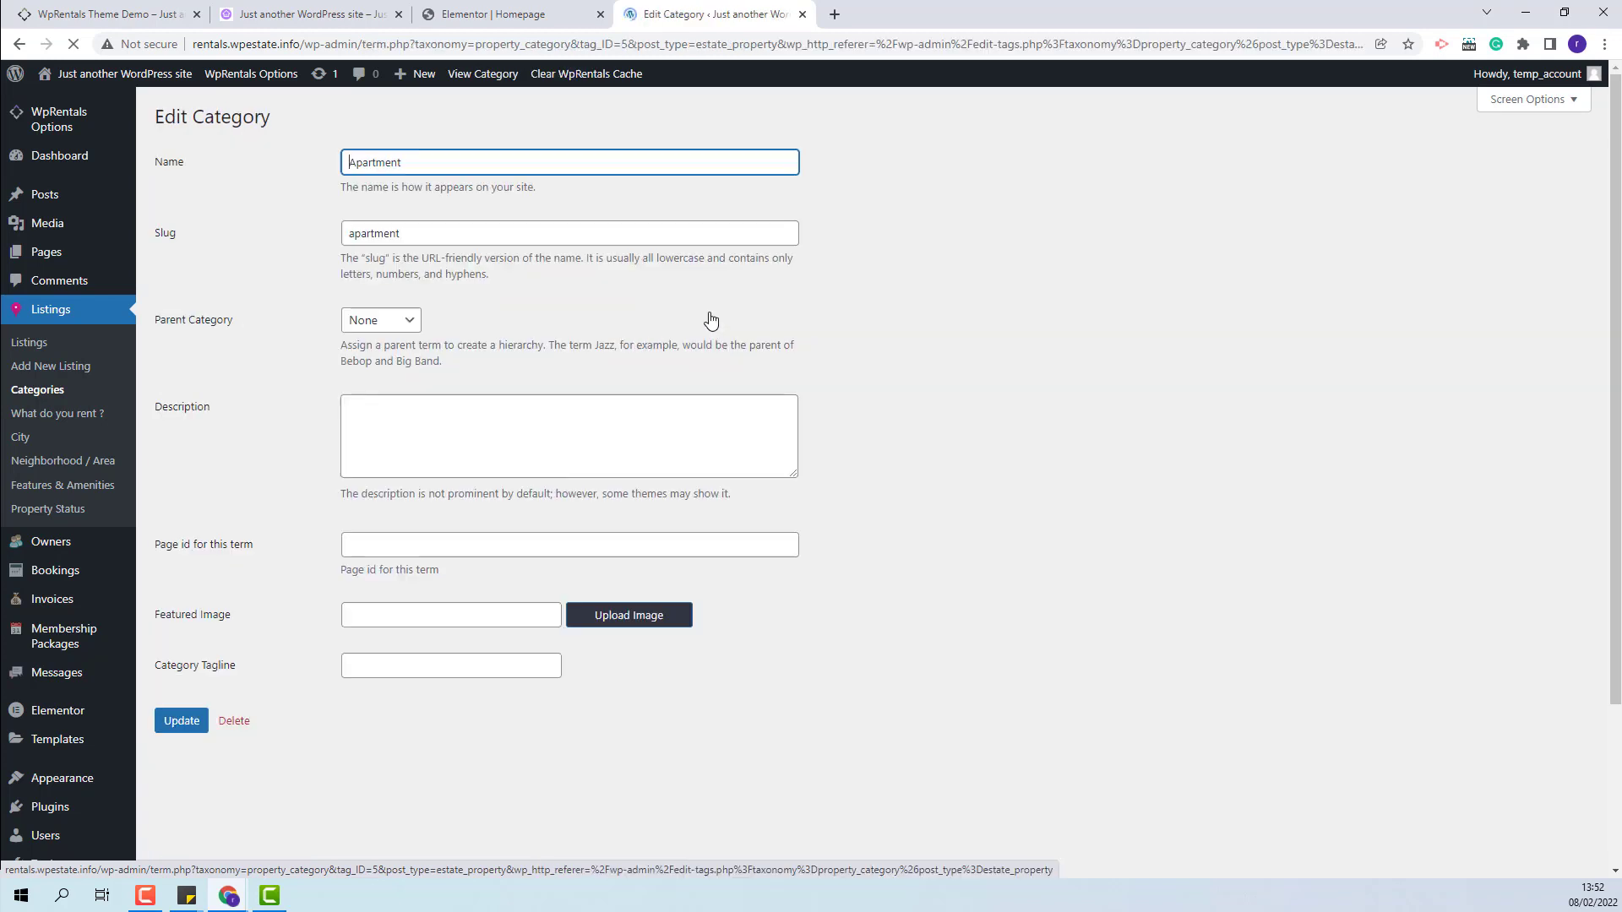
{"action": "left_click", "coordinate": [652, 617]}
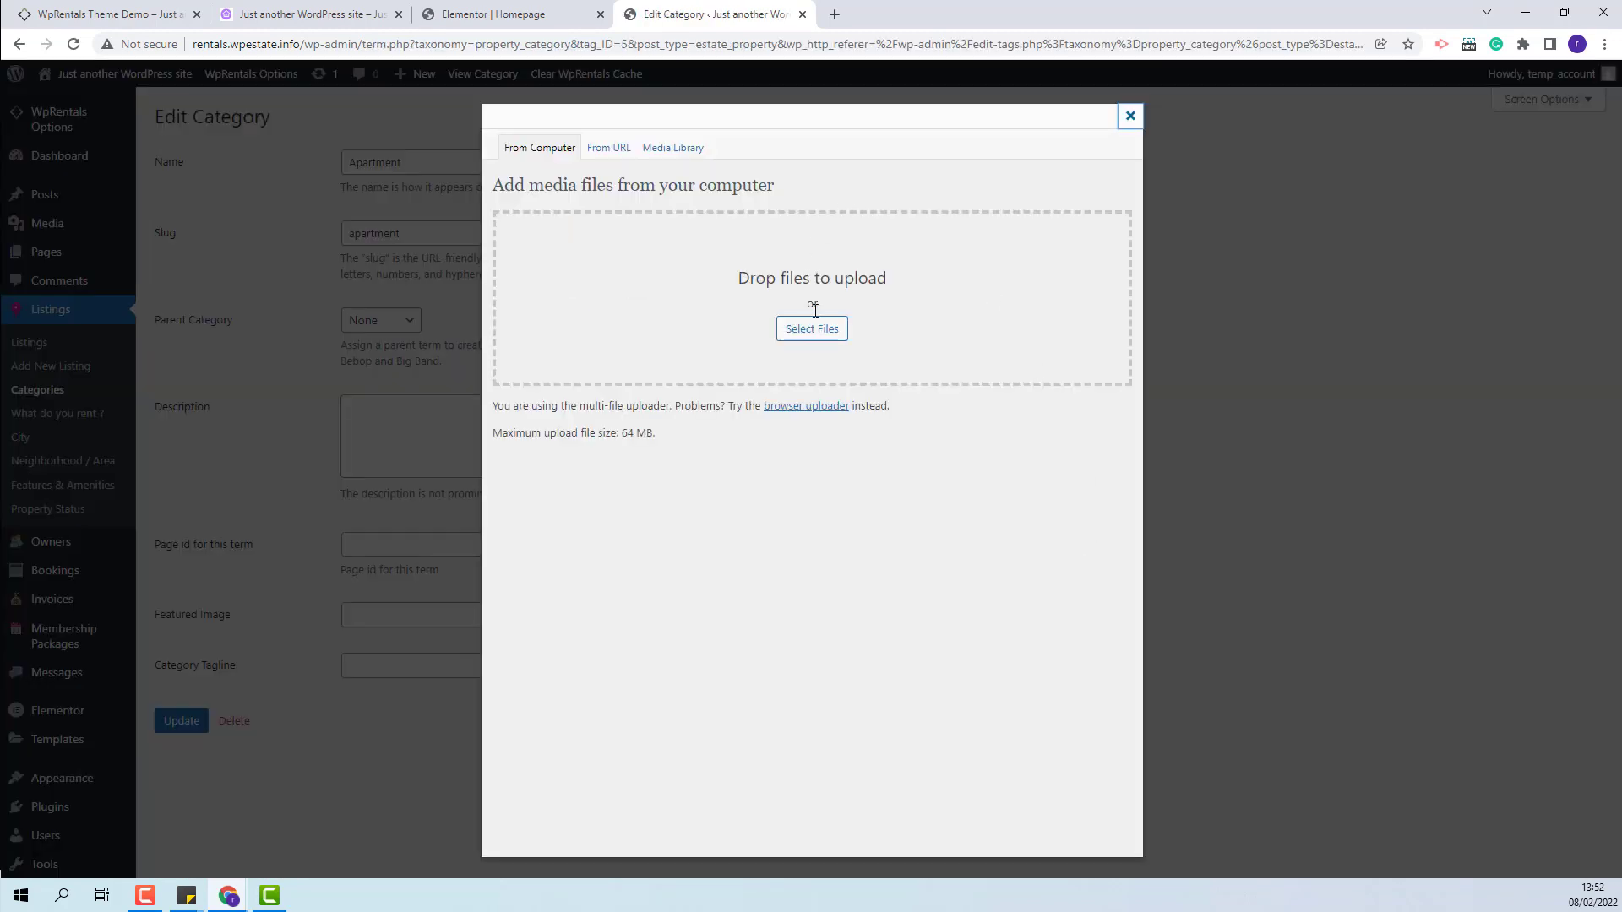
{"action": "left_click", "coordinate": [825, 337]}
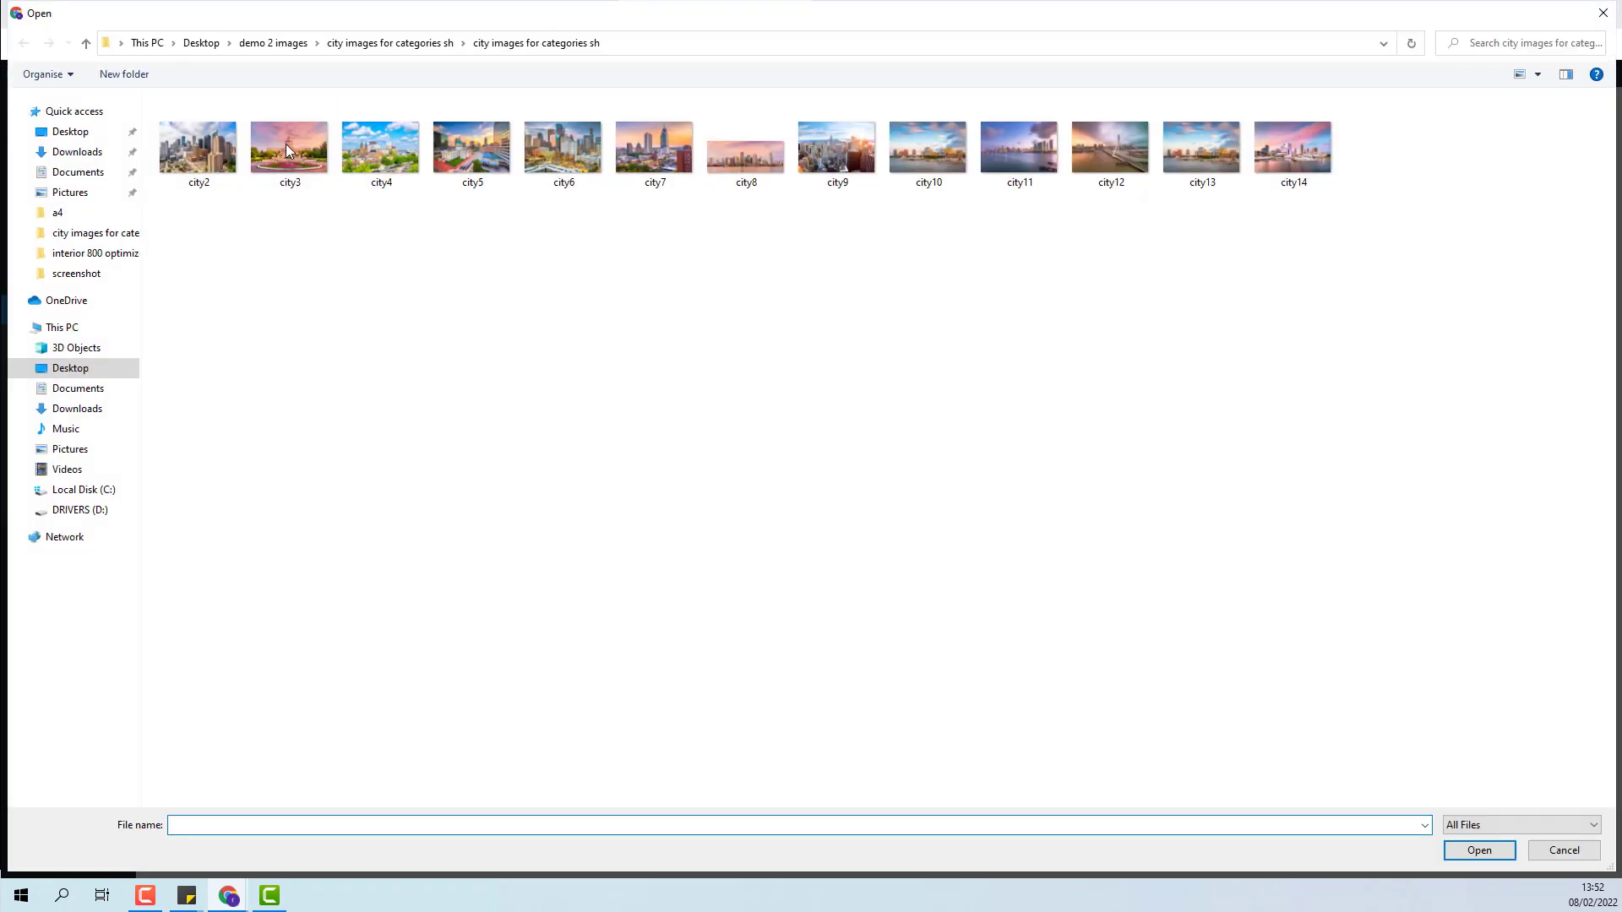
{"action": "left_click", "coordinate": [1465, 853]}
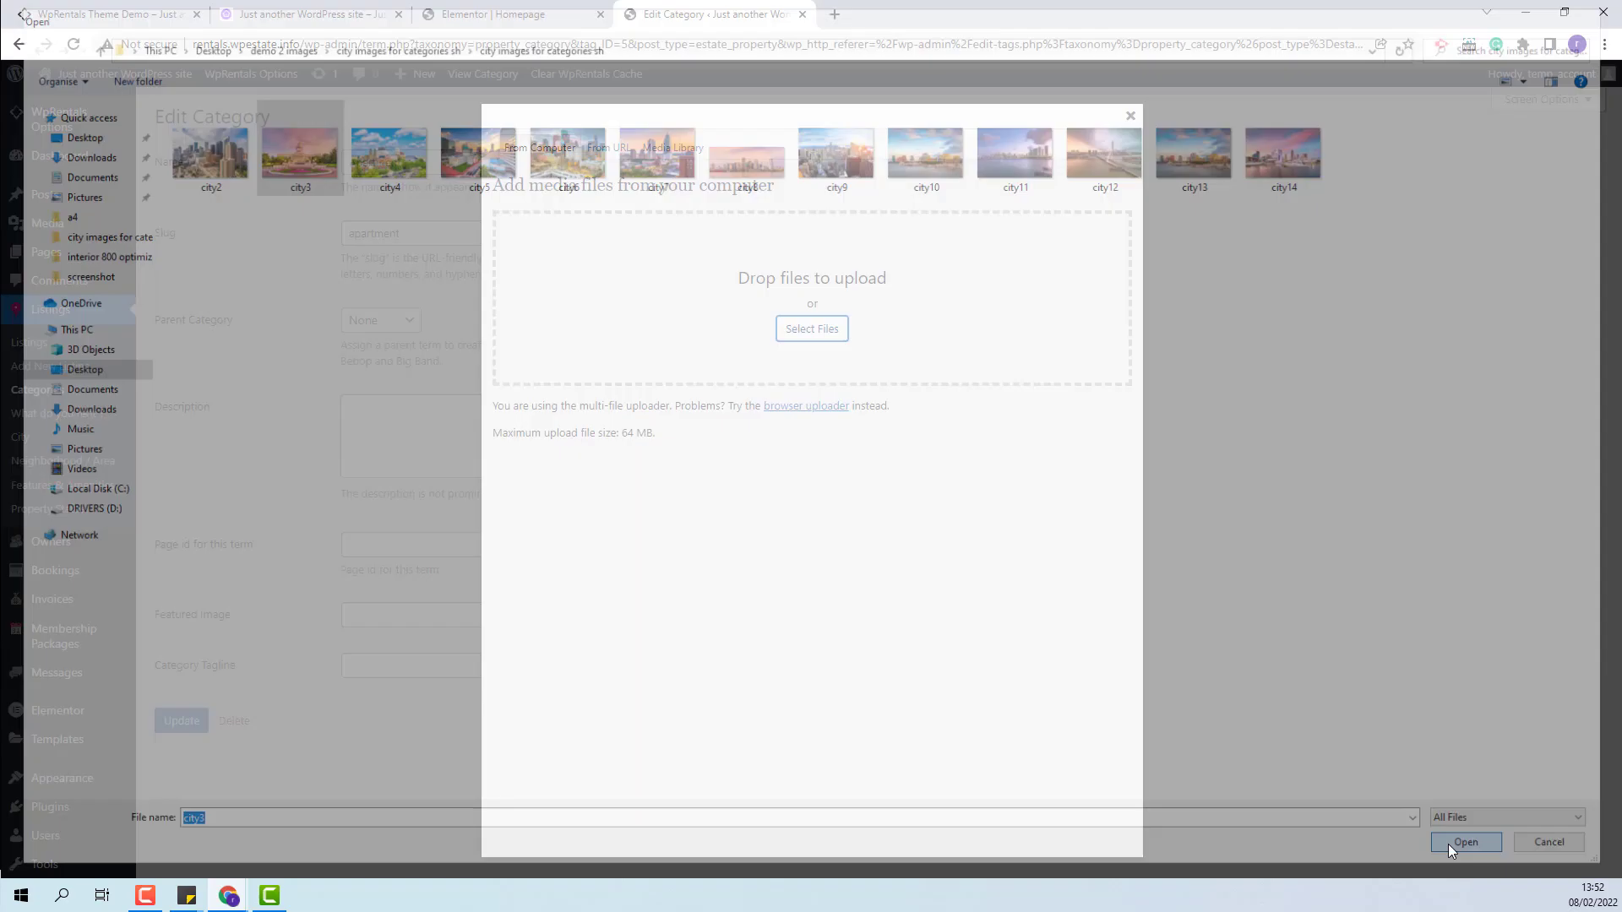
{"action": "scroll", "coordinate": [670, 811], "scroll_direction": "down", "scroll_amount": 4}
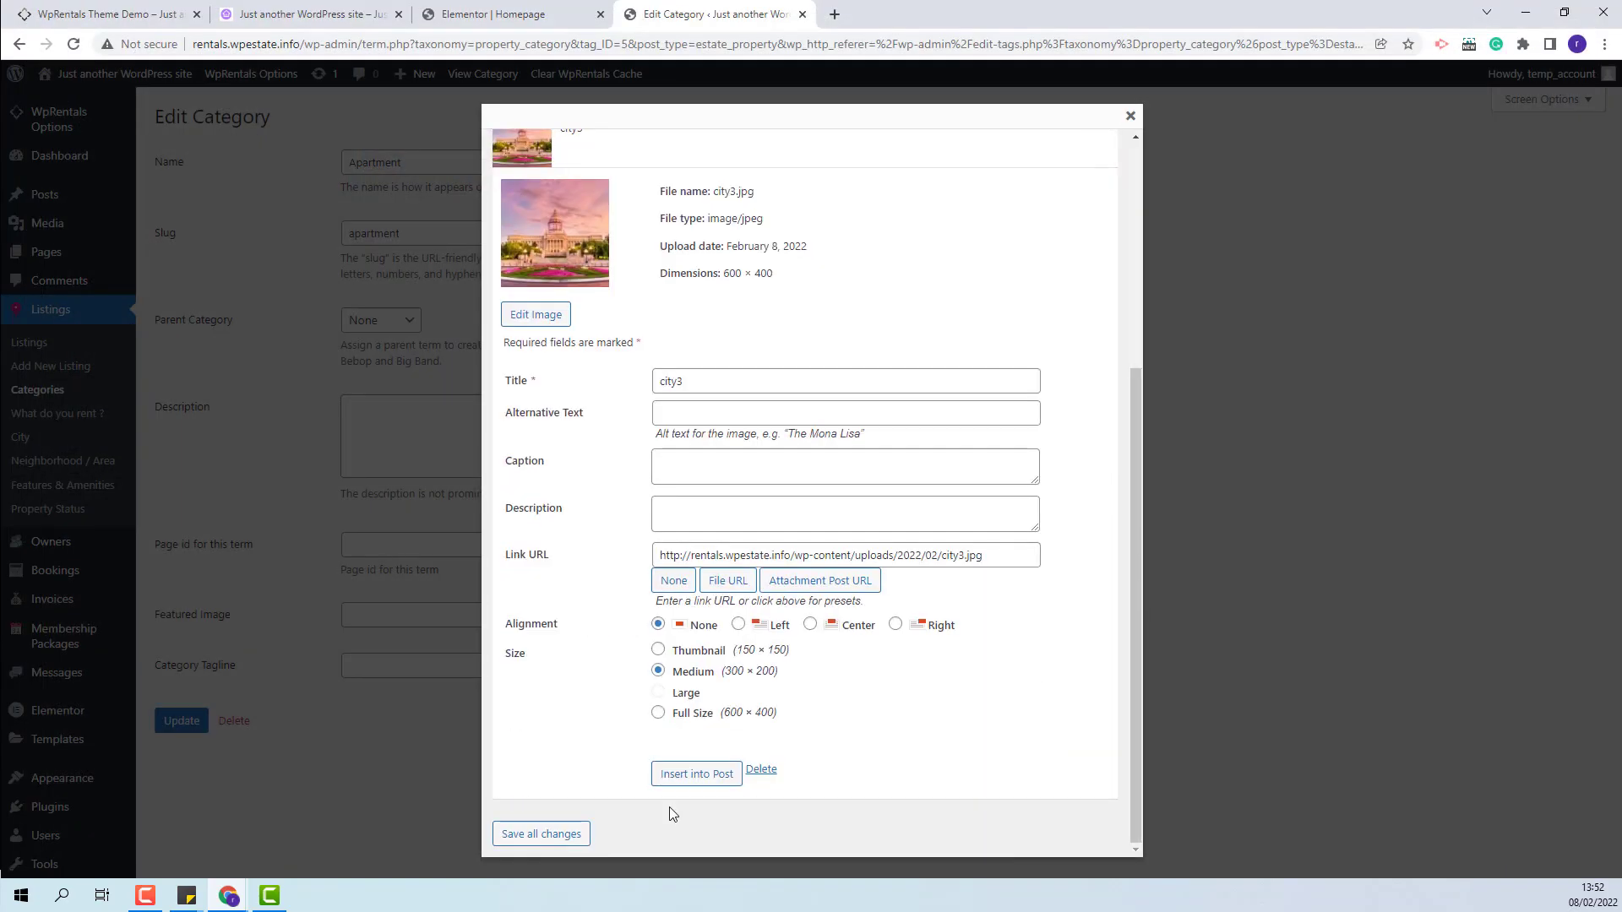
{"action": "left_click", "coordinate": [676, 783]}
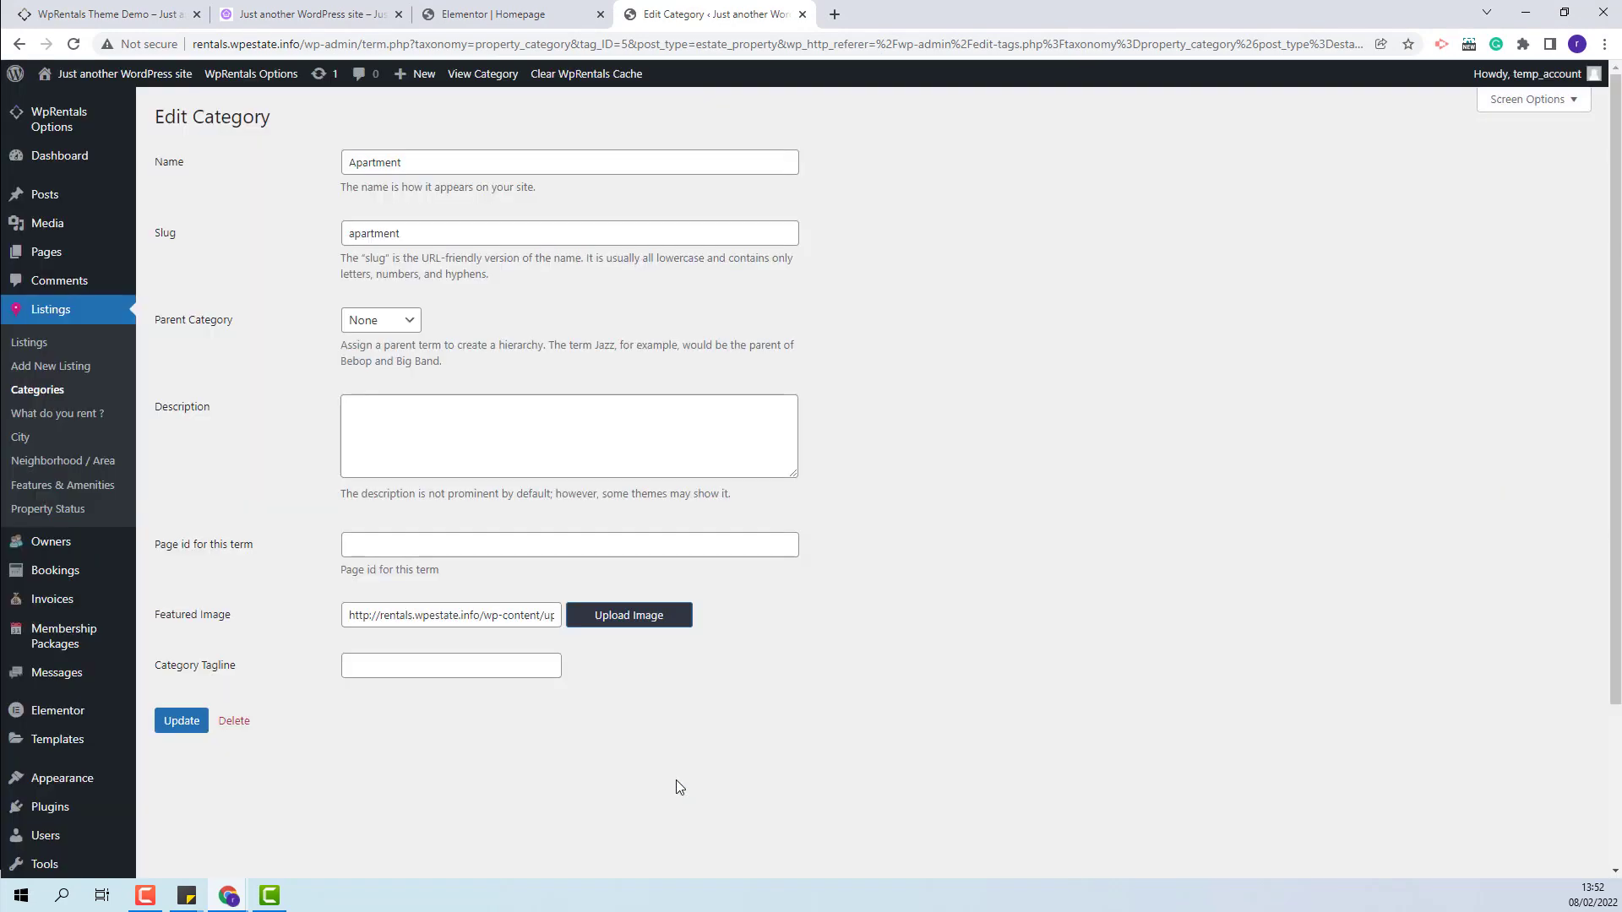
{"action": "left_click", "coordinate": [182, 721]}
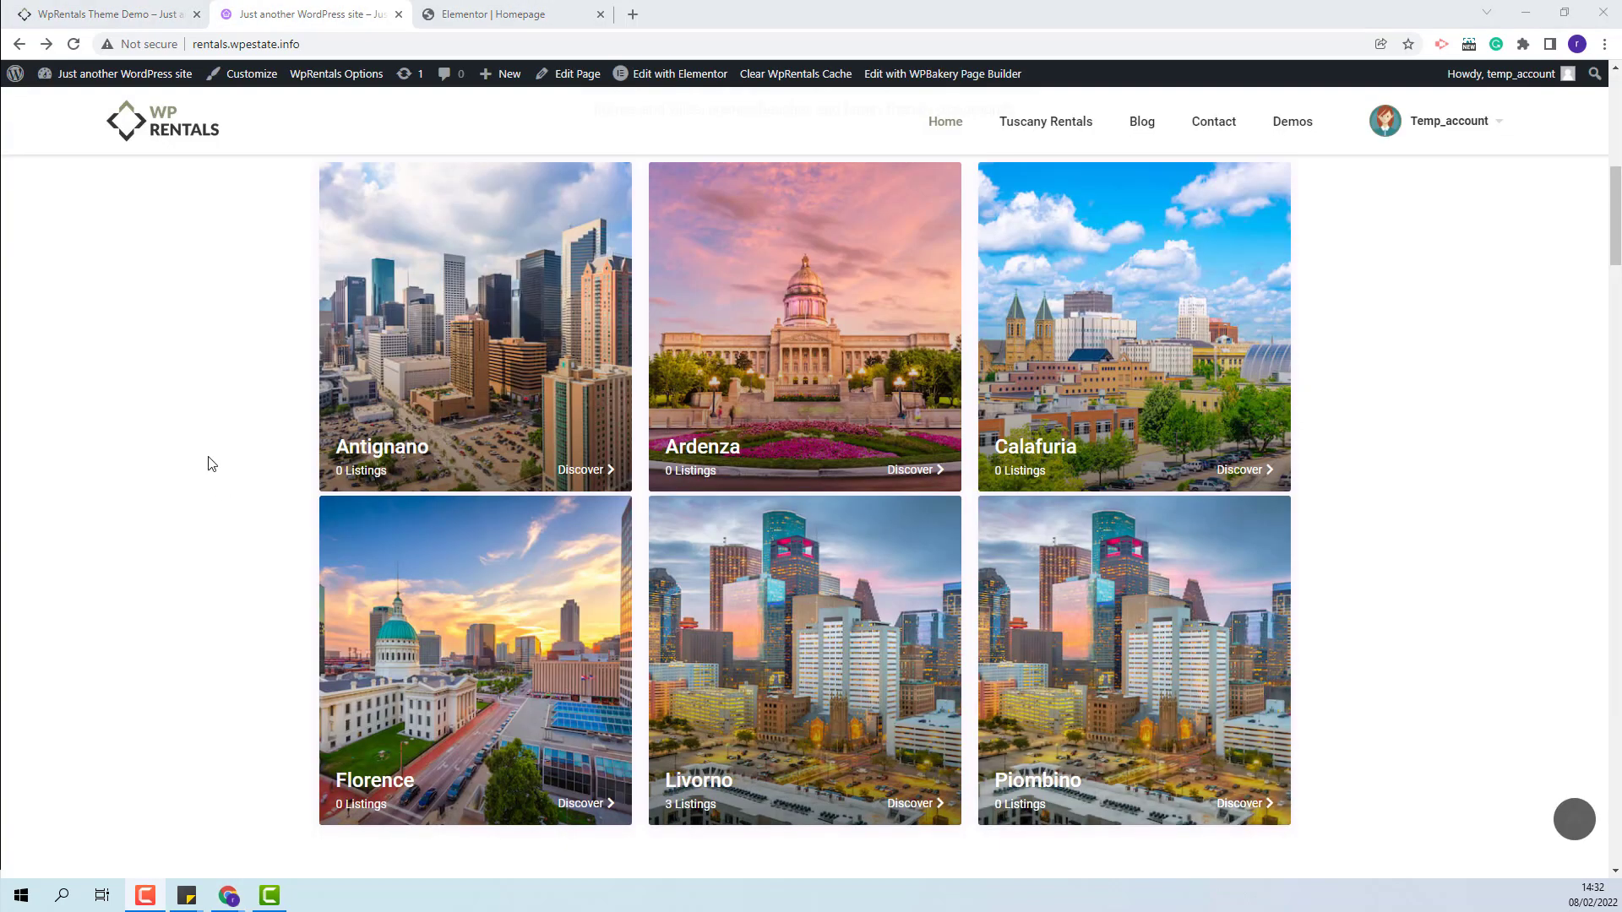
Review the live homepage's city grid, property listings, Favorite places to rent slider and contact section
{"action": "scroll", "coordinate": [1016, 498], "scroll_direction": "down", "scroll_amount": 3}
{"action": "scroll", "coordinate": [1012, 490], "scroll_direction": "up", "scroll_amount": 3}
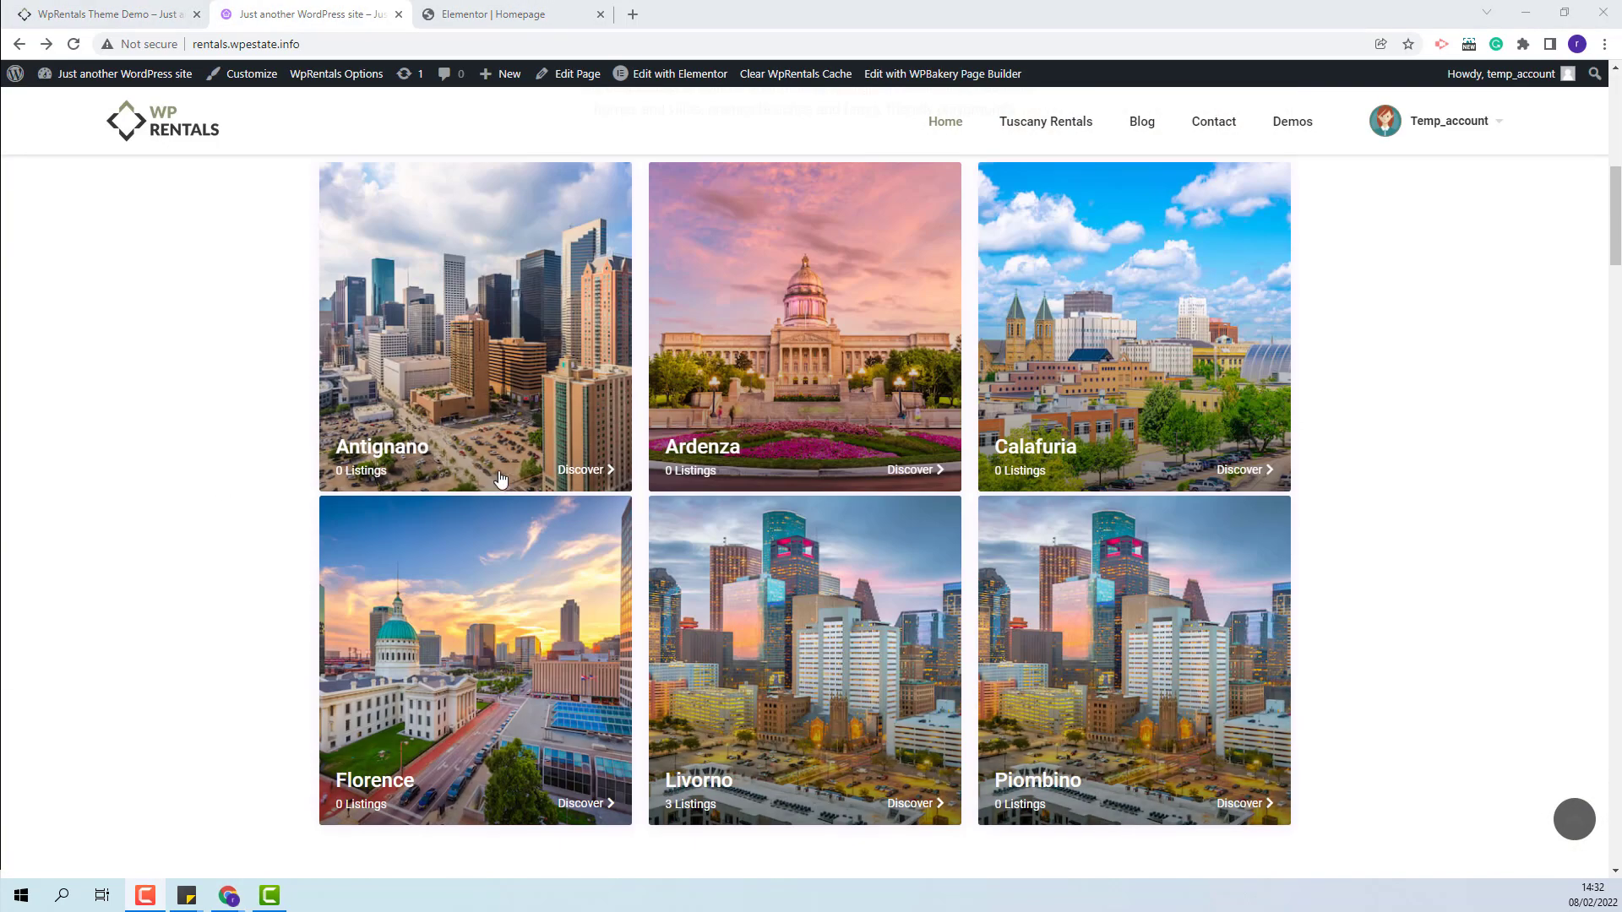
{"action": "scroll", "coordinate": [499, 480], "scroll_direction": "down", "scroll_amount": 15}
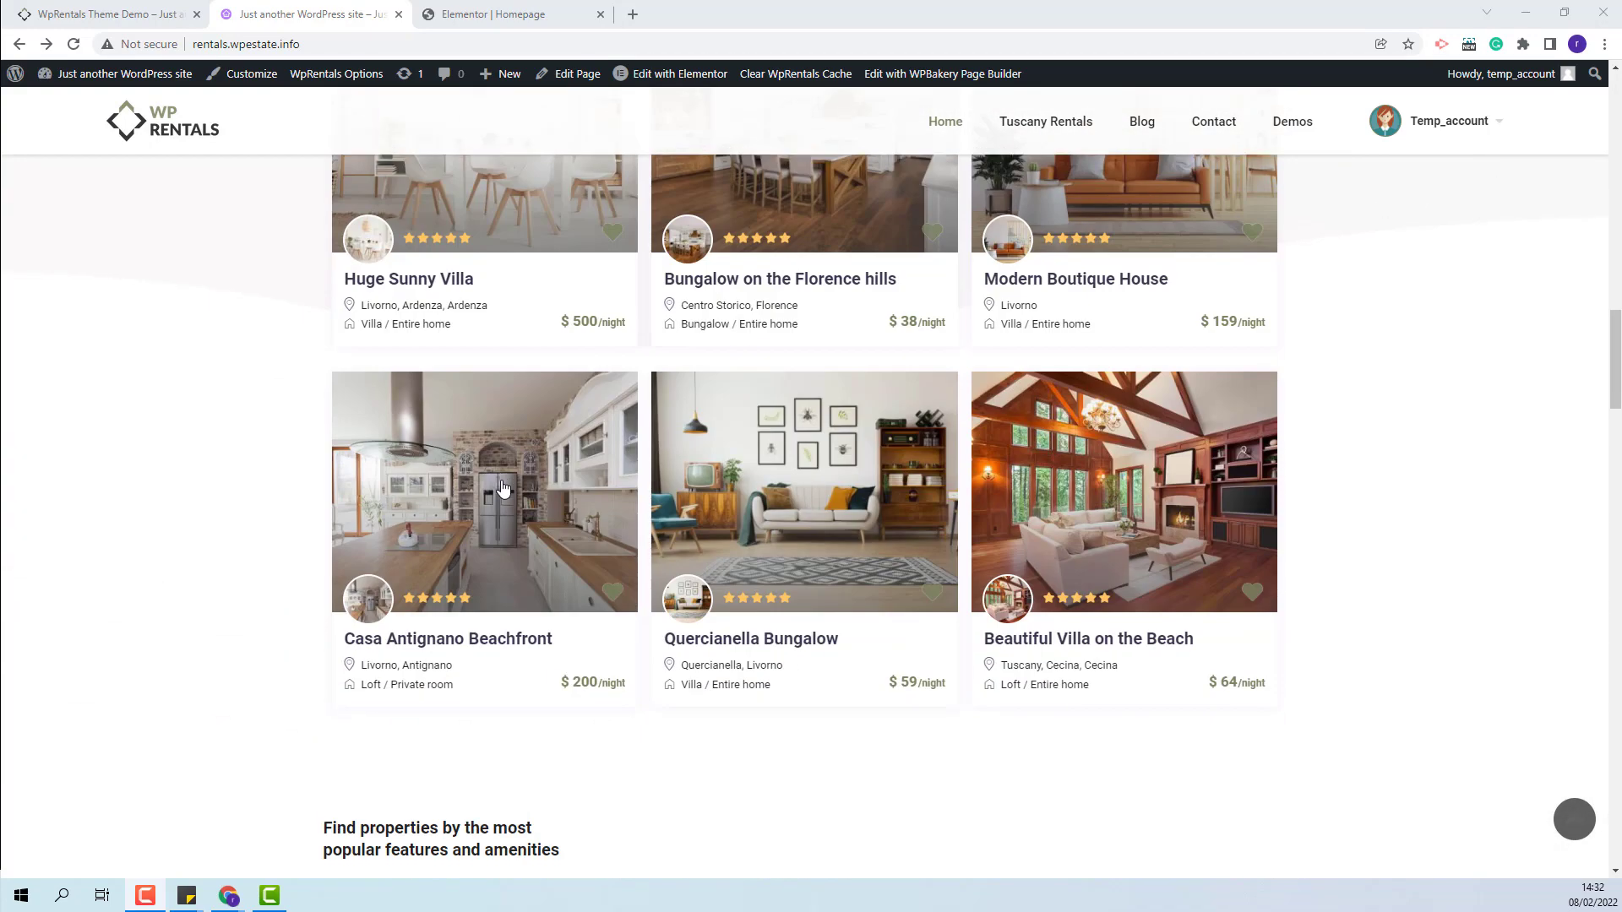
{"action": "scroll", "coordinate": [505, 480], "scroll_direction": "down", "scroll_amount": 10}
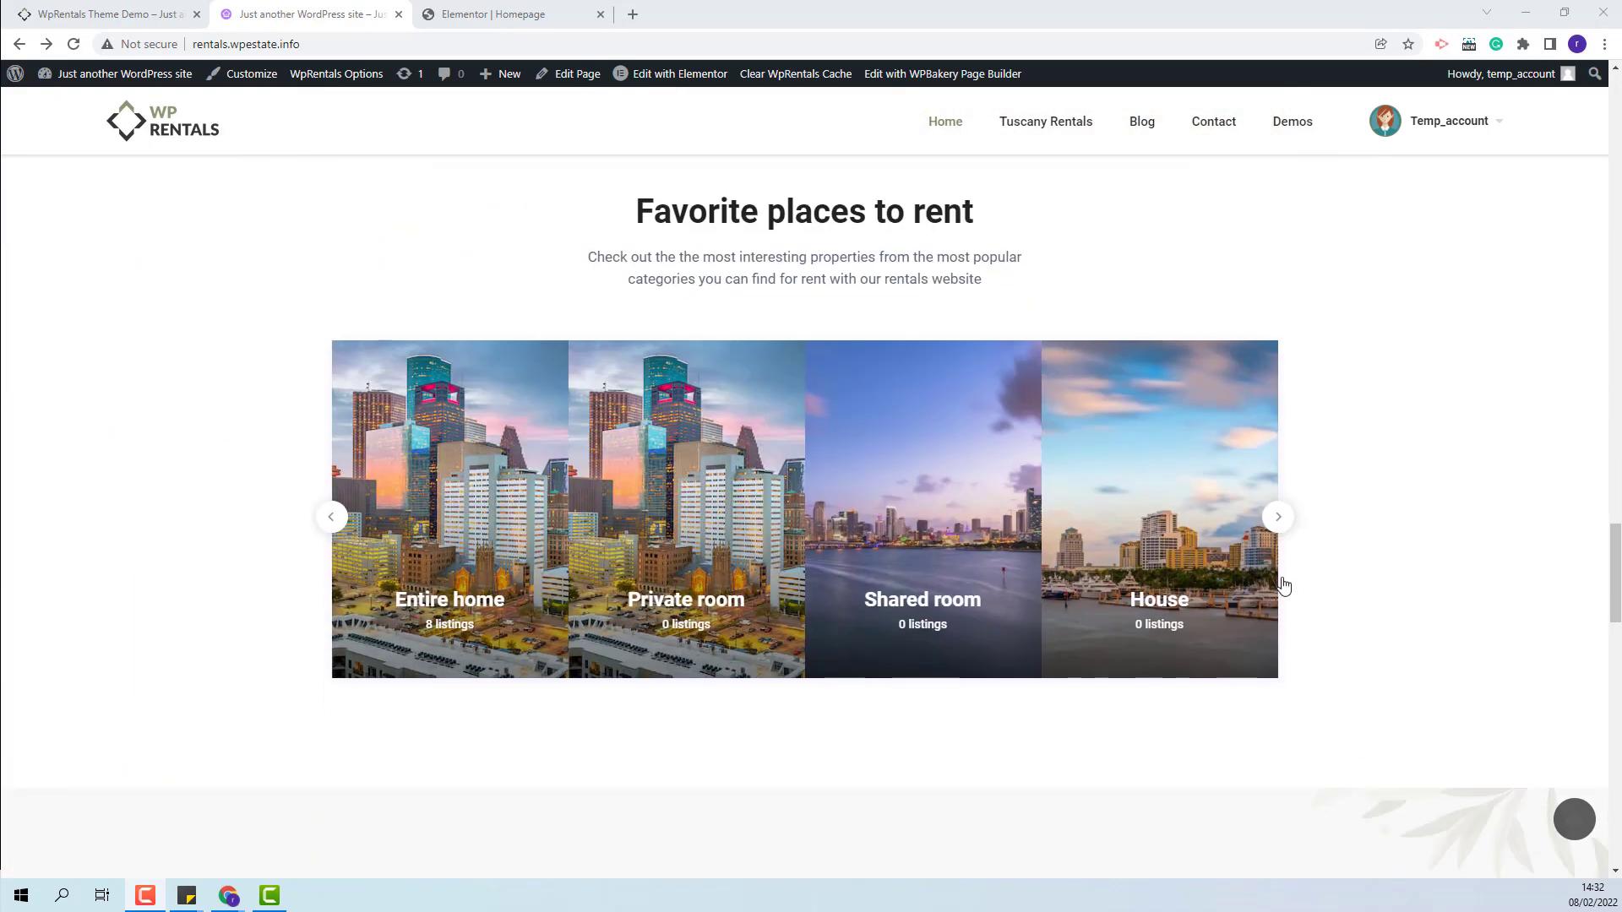
{"action": "scroll", "coordinate": [1216, 528], "scroll_direction": "down", "scroll_amount": 8}
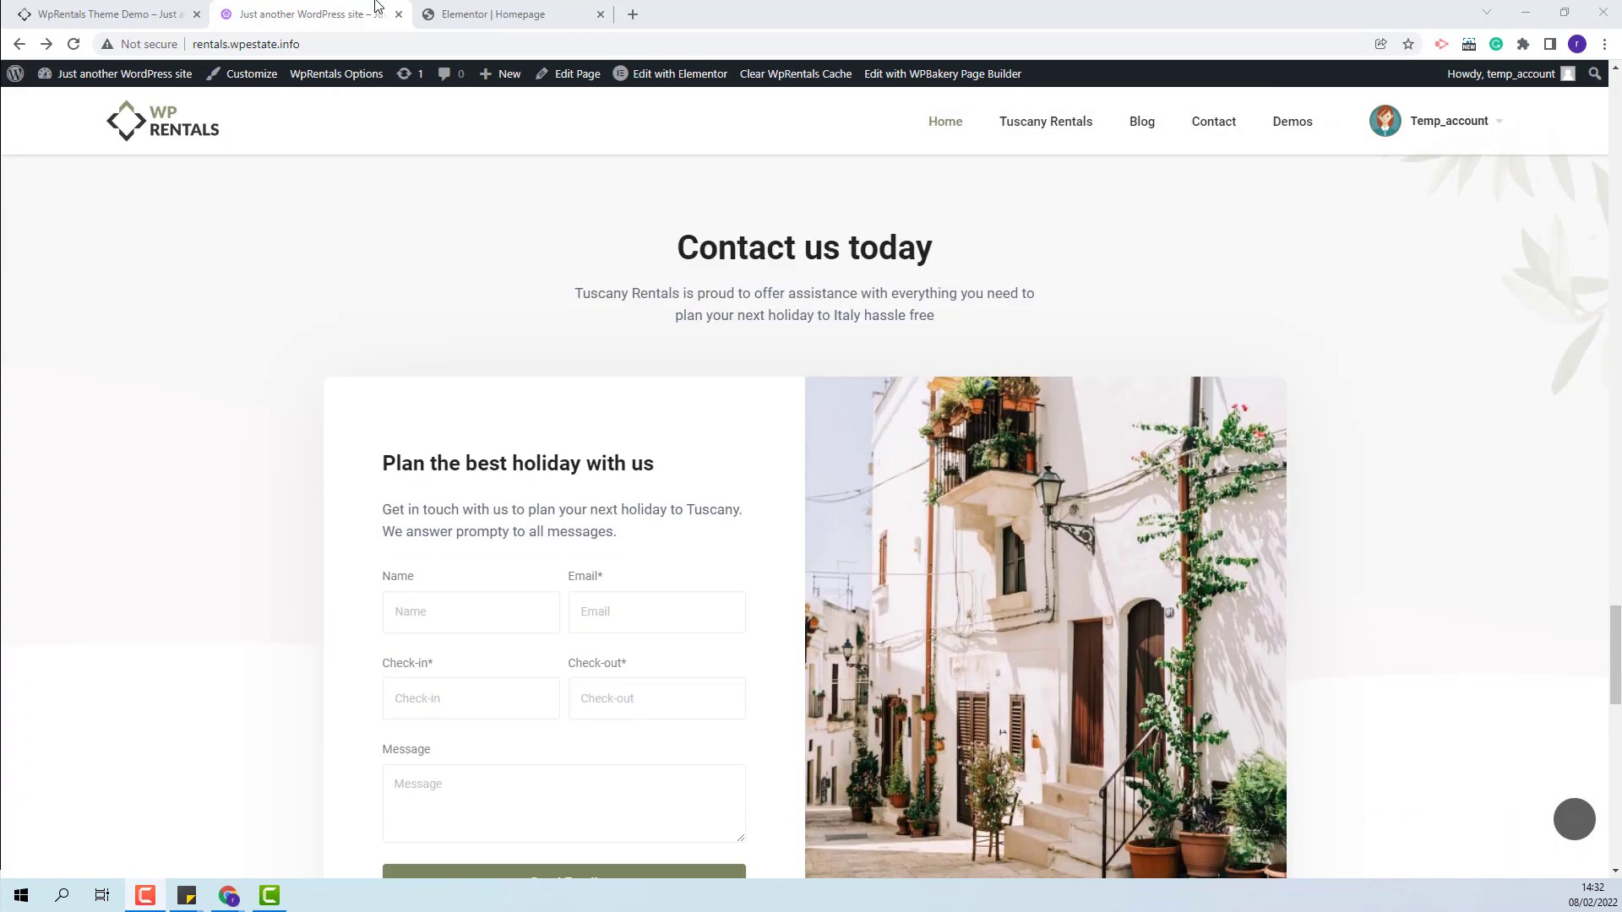
Open WpRentals Options in a new browser tab and examine the Logos & Favicon settings
{"action": "right_click", "coordinate": [345, 75]}
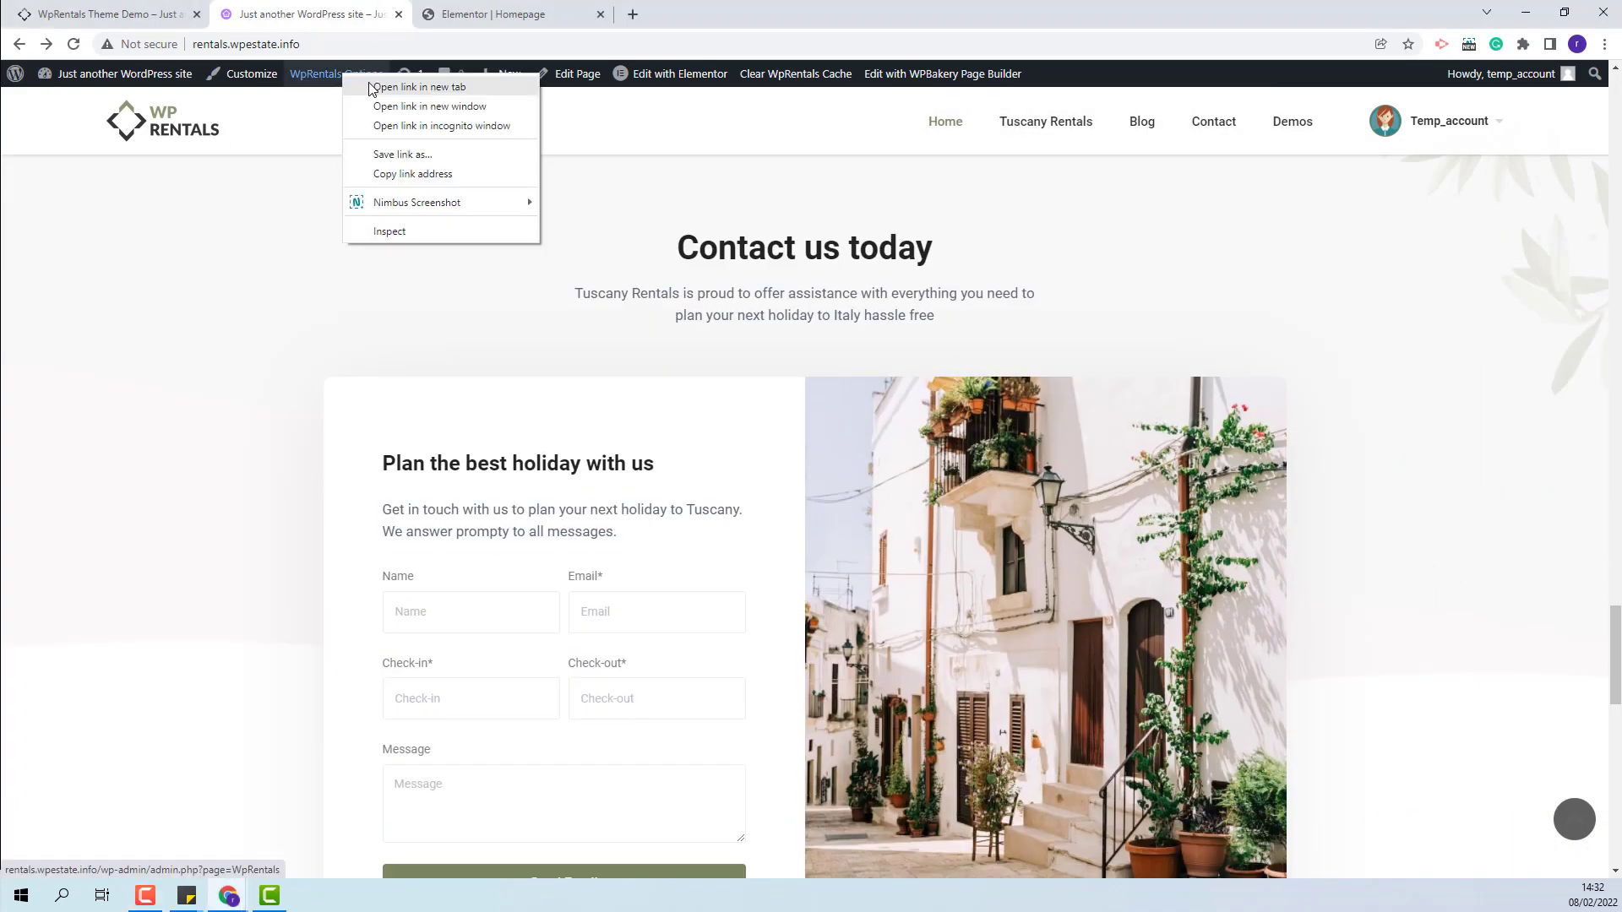
{"action": "left_click", "coordinate": [419, 87]}
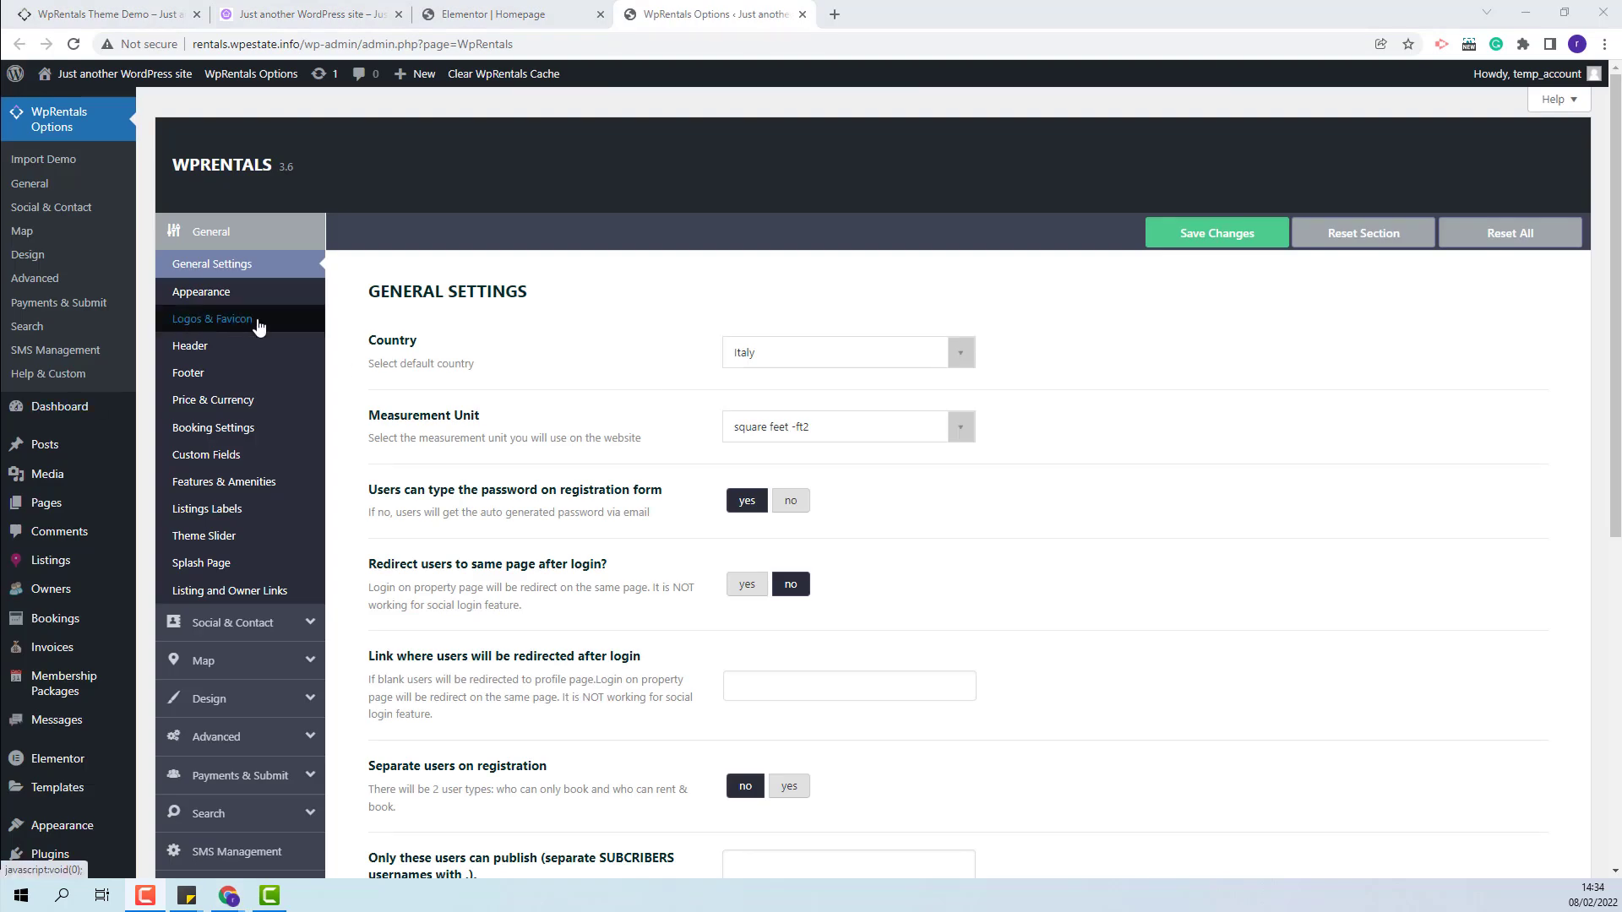
{"action": "left_click", "coordinate": [257, 327]}
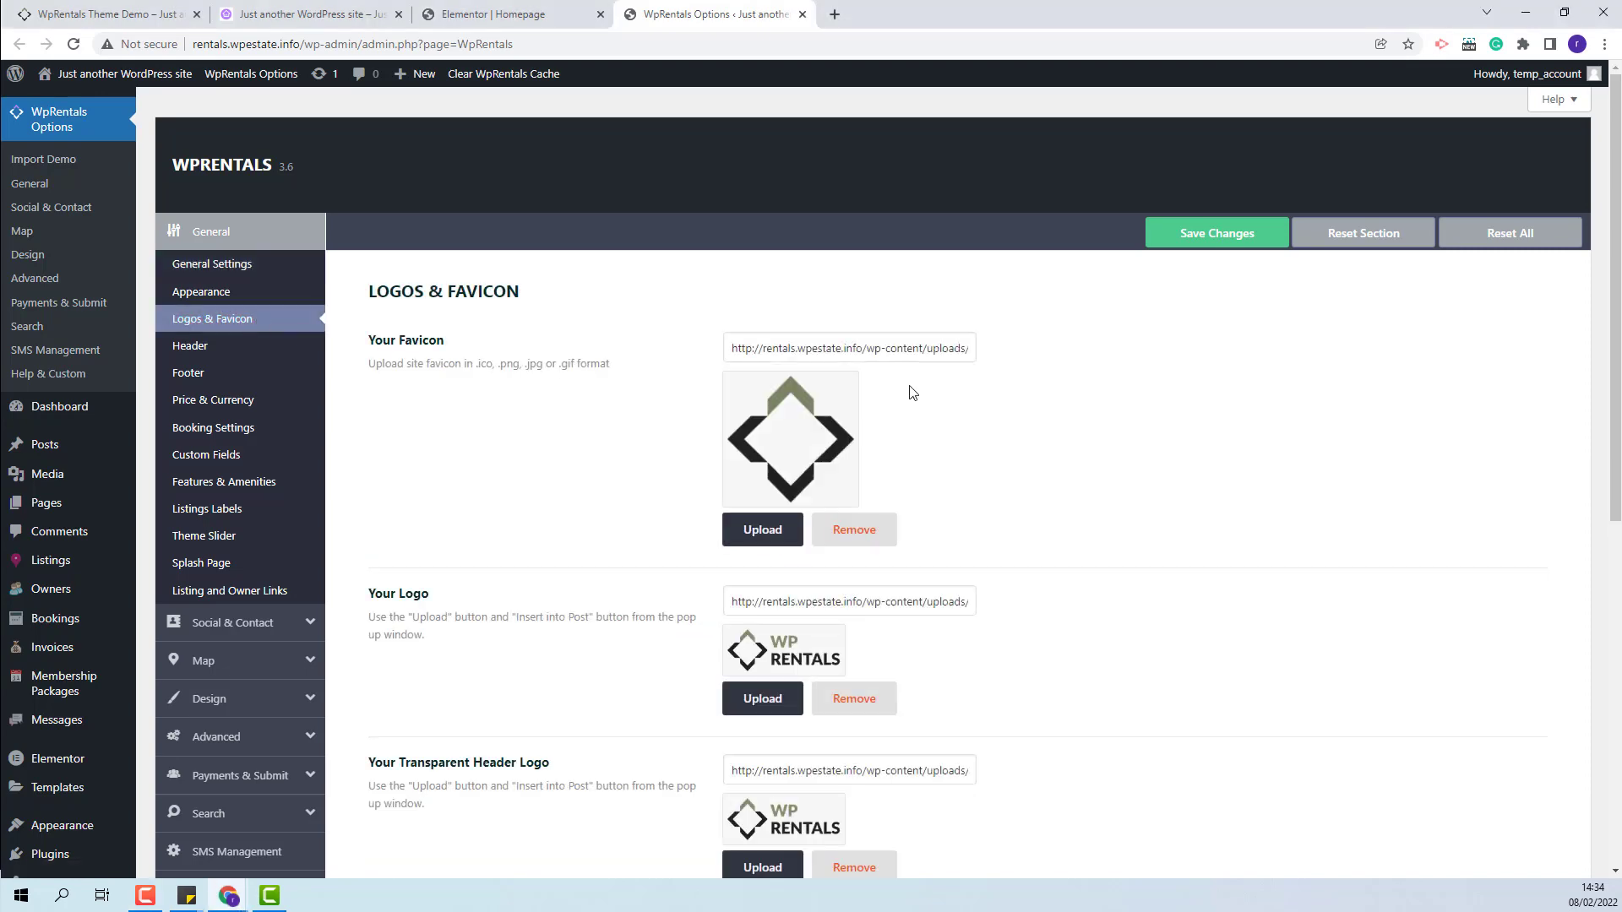
{"action": "scroll", "coordinate": [912, 392], "scroll_direction": "down", "scroll_amount": 7}
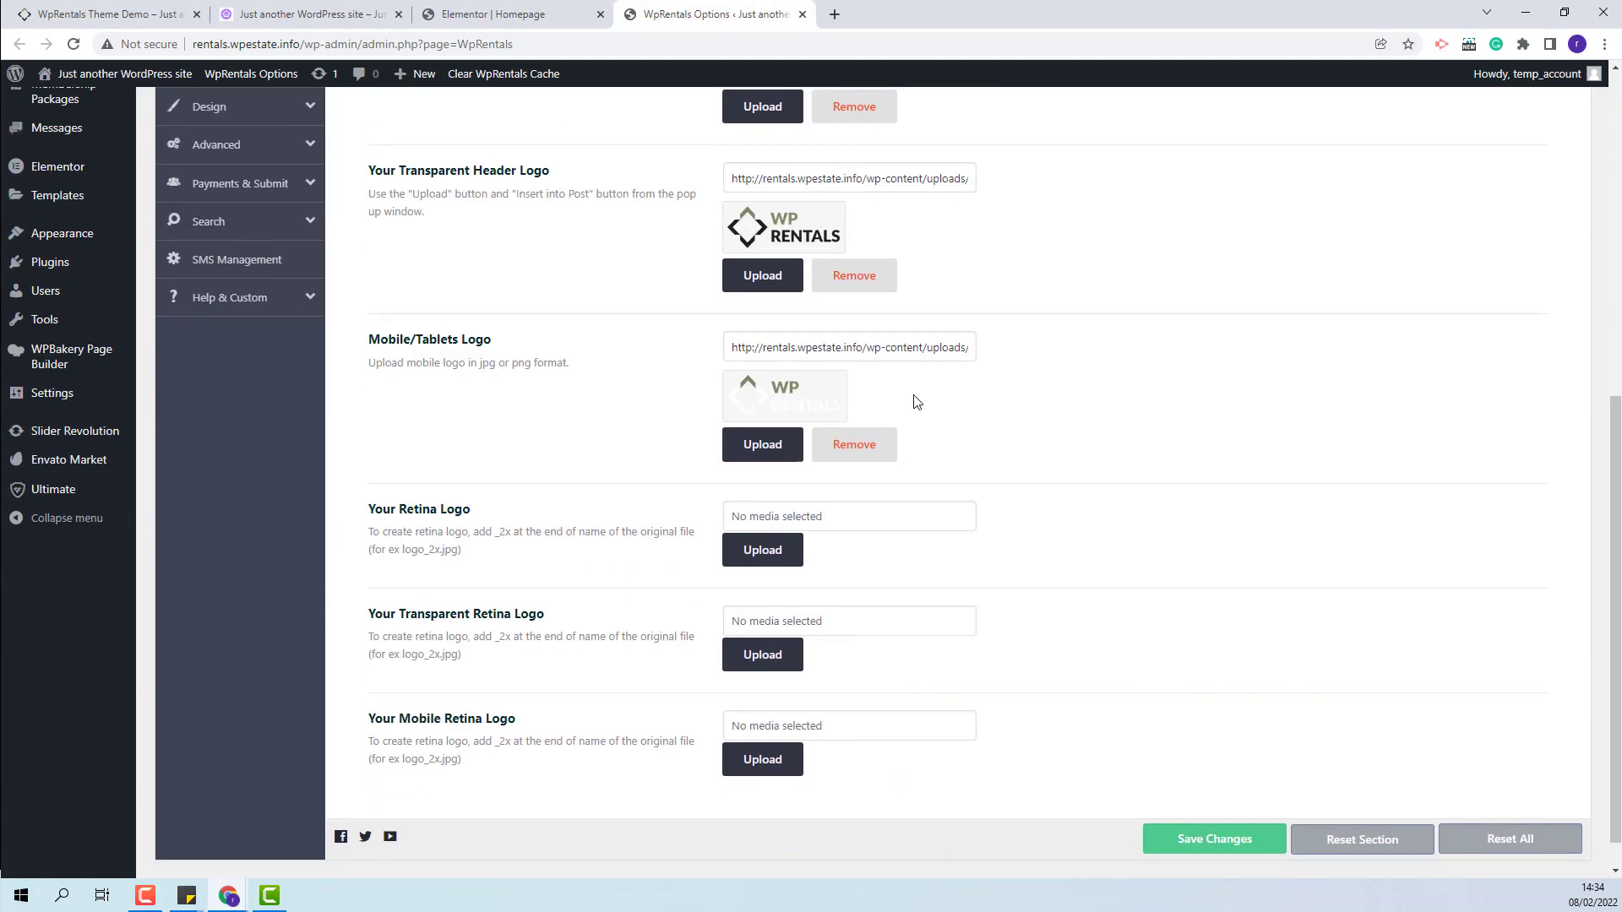
{"action": "scroll", "coordinate": [922, 393], "scroll_direction": "up", "scroll_amount": 6}
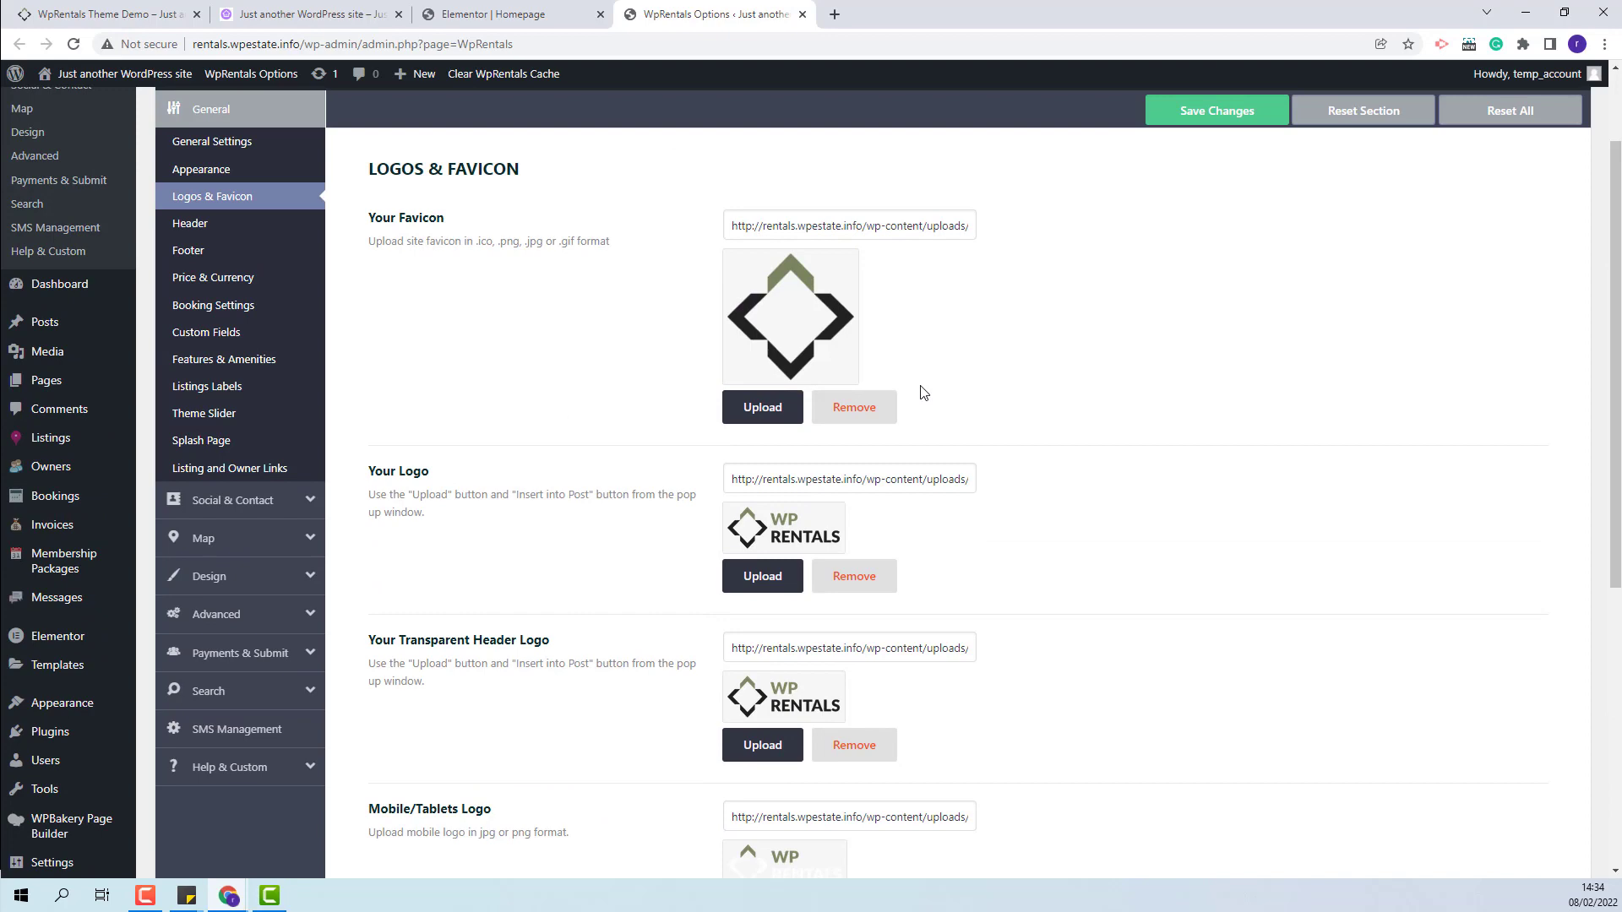
Examine the theme's Map Settings, Listing Submit Page, Advanced Search Settings and Advanced Search Form options
{"action": "left_click", "coordinate": [205, 538]}
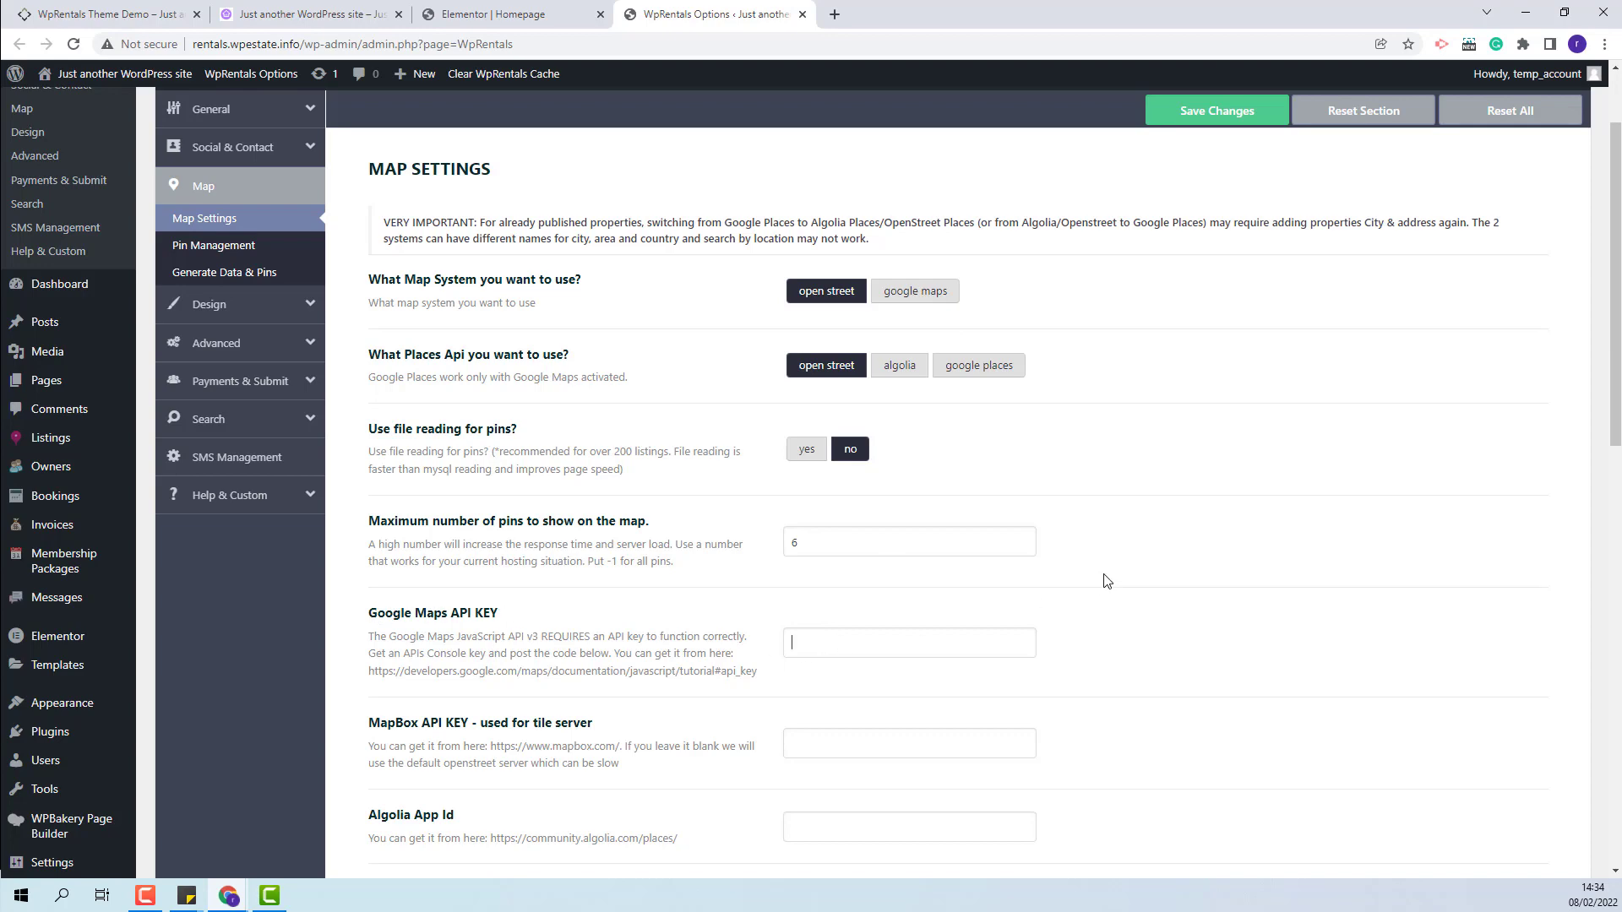
{"action": "left_click", "coordinate": [257, 300]}
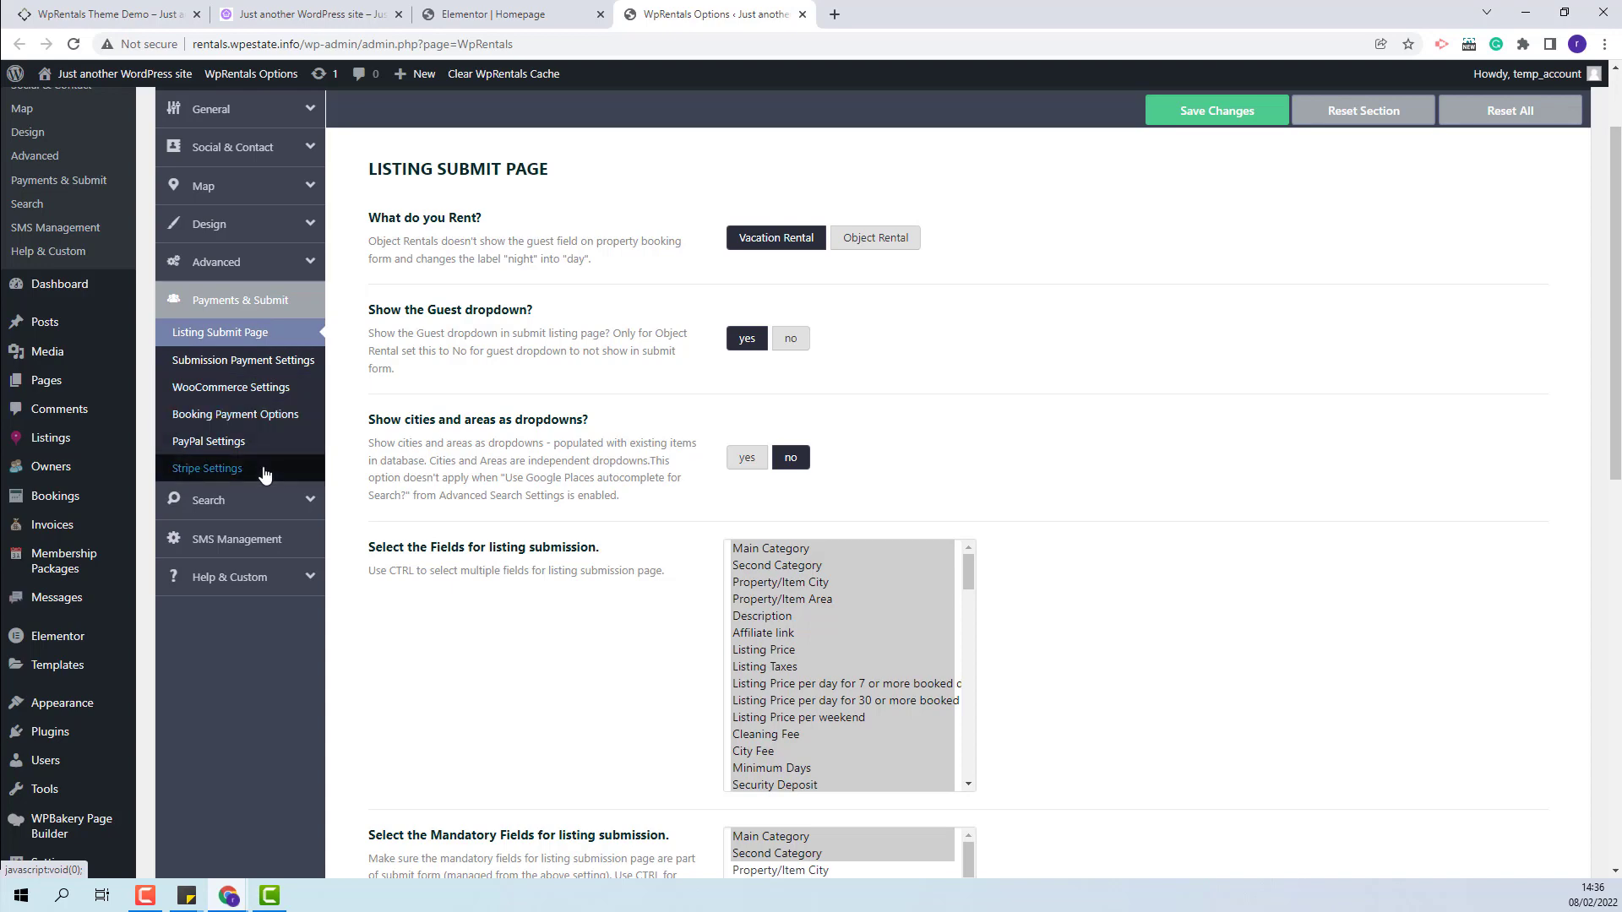
{"action": "left_click", "coordinate": [234, 518]}
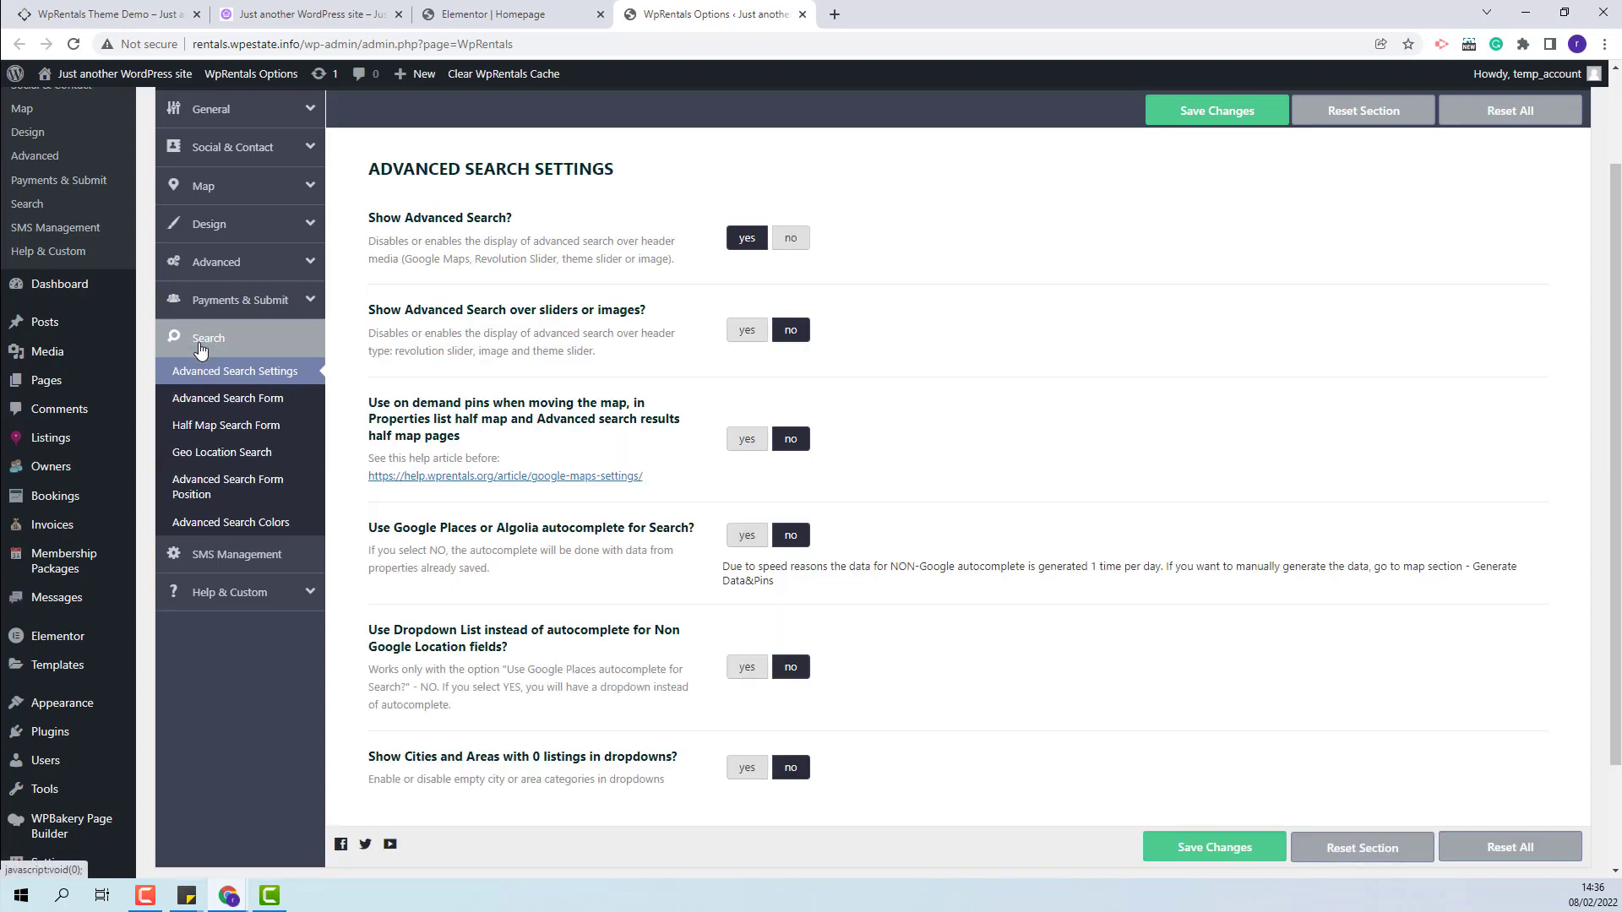
{"action": "left_click", "coordinate": [205, 399]}
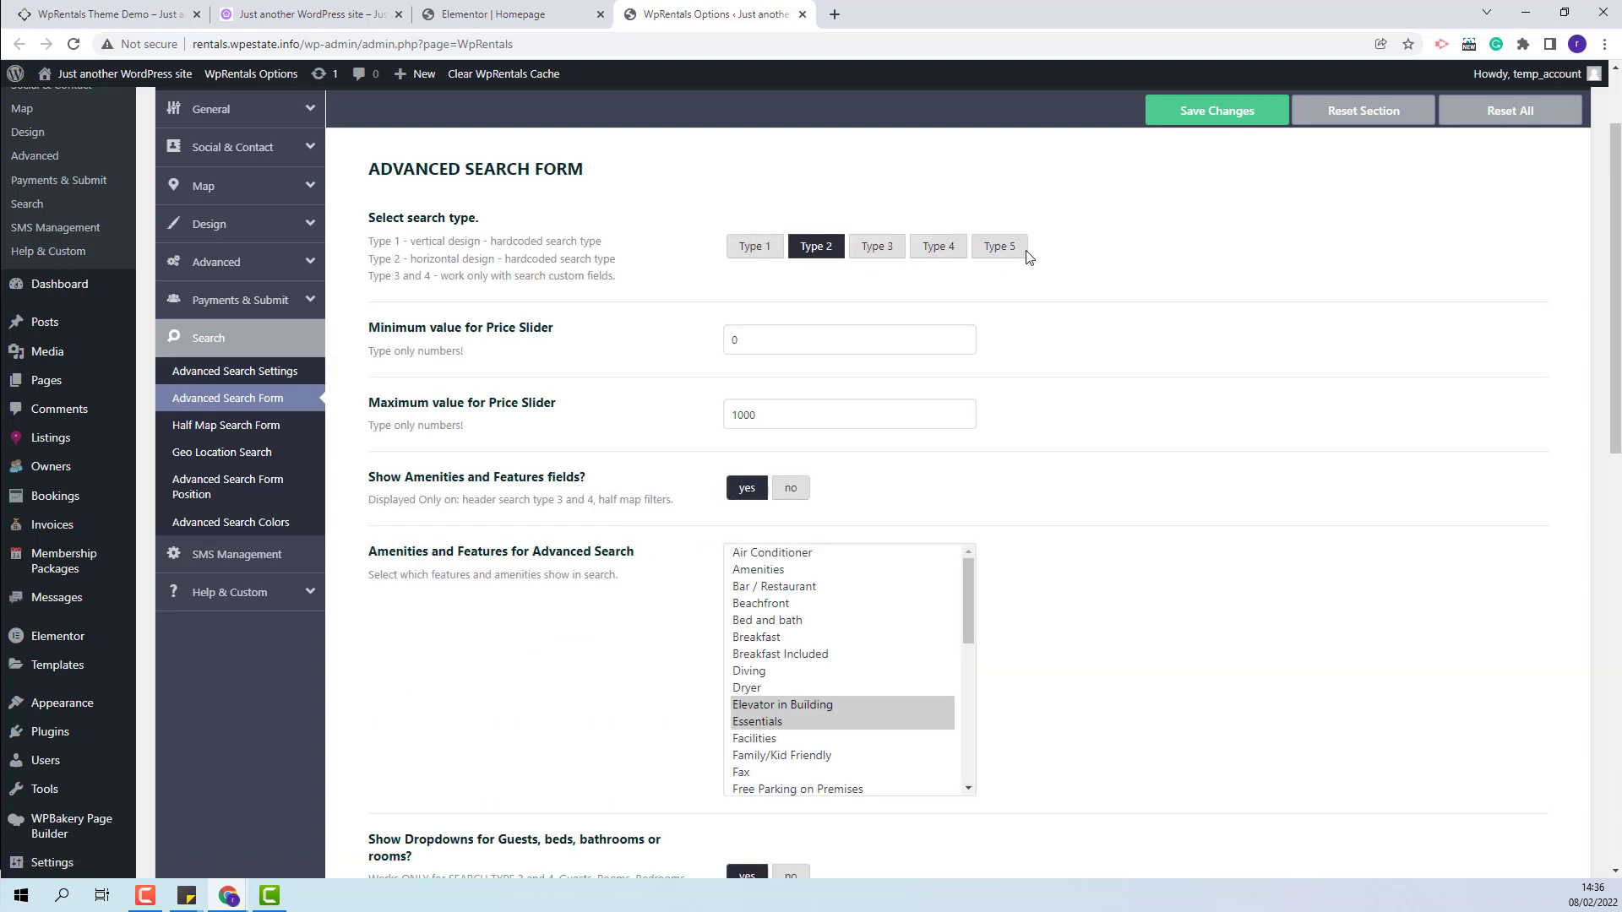
Examine the Advanced Search Form's search type, price slider, amenities, dropdown and search field count options
{"action": "scroll", "coordinate": [1119, 439], "scroll_direction": "down", "scroll_amount": 4}
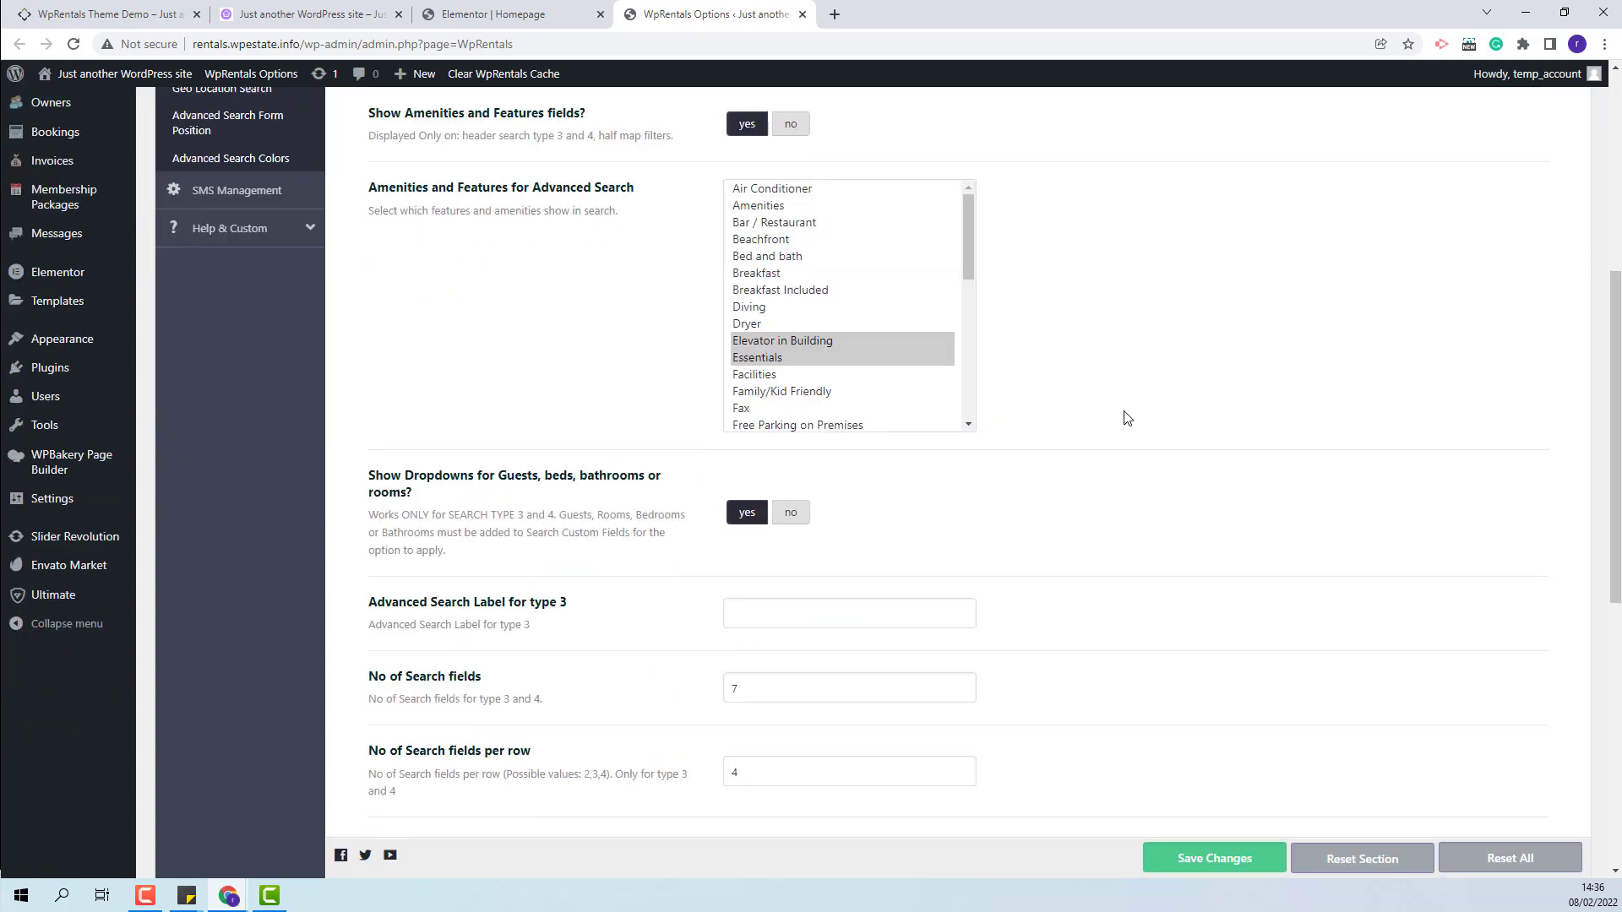
{"action": "scroll", "coordinate": [1127, 417], "scroll_direction": "down", "scroll_amount": 5}
{"action": "scroll", "coordinate": [796, 590], "scroll_direction": "up", "scroll_amount": 8}
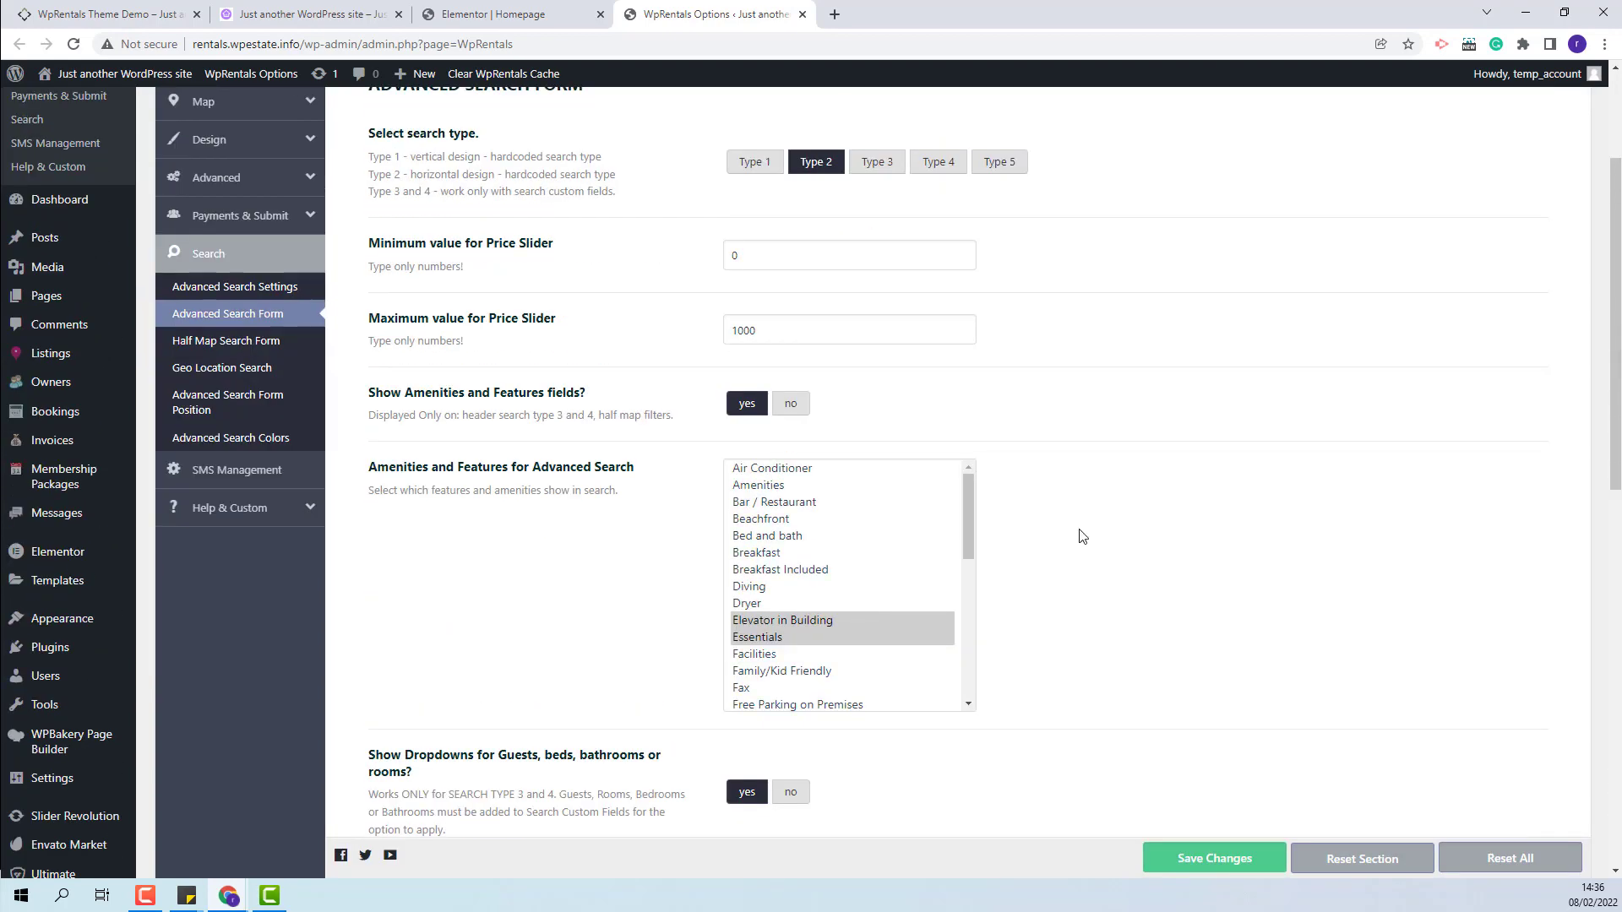
{"action": "scroll", "coordinate": [1082, 536], "scroll_direction": "down", "scroll_amount": 4}
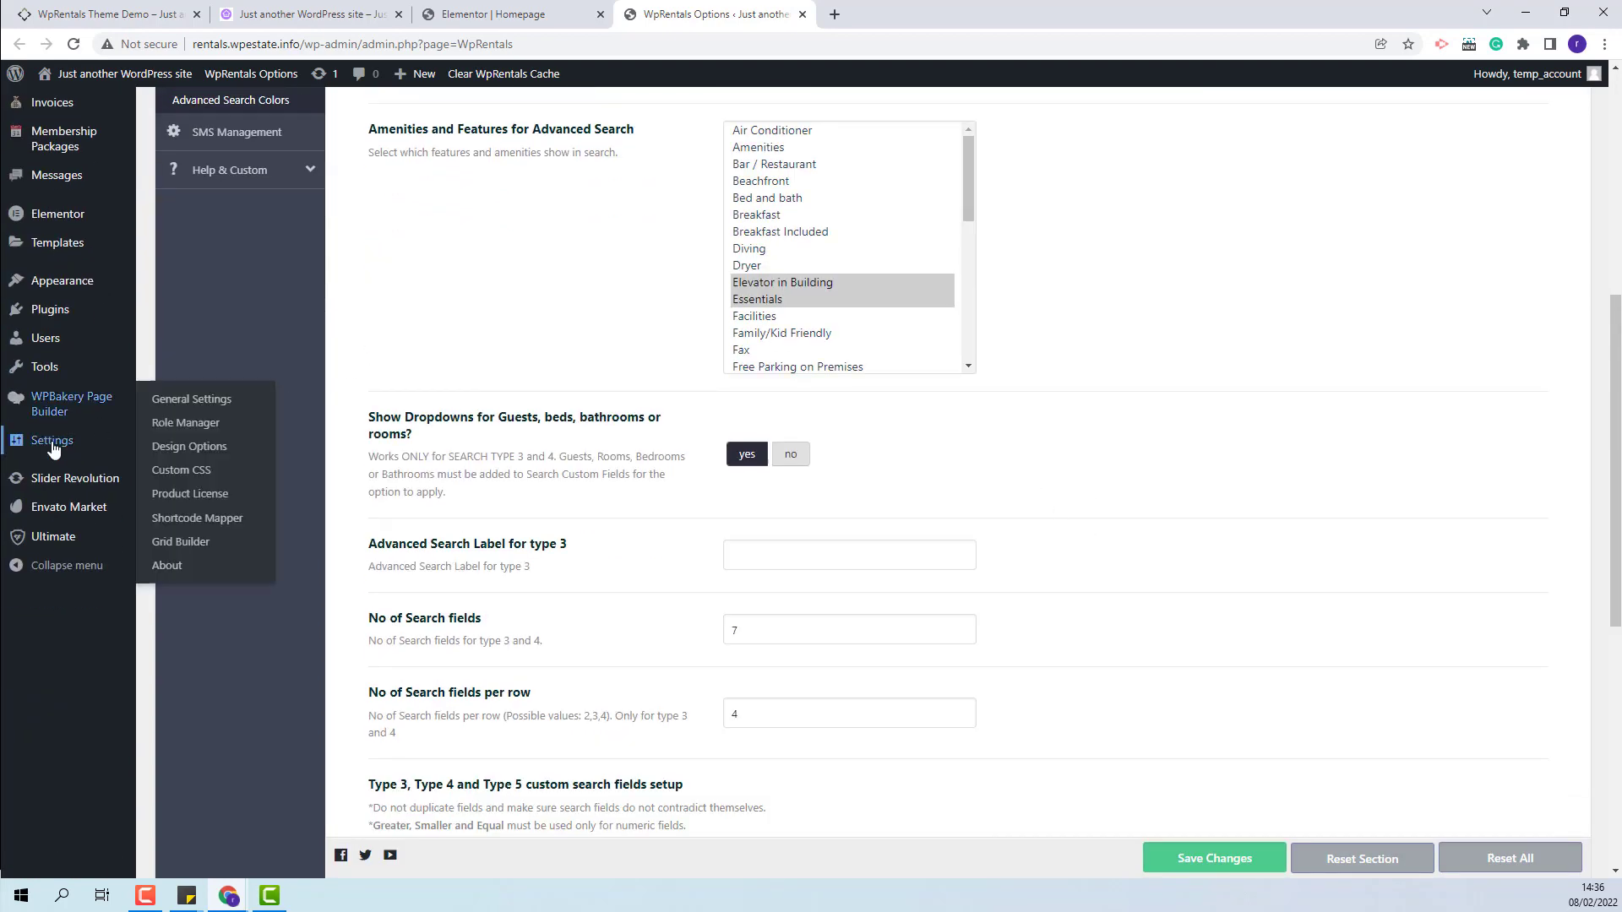
Set the site's permalink structure to Post name and save the changes
{"action": "mouse_move", "coordinate": [52, 448]}
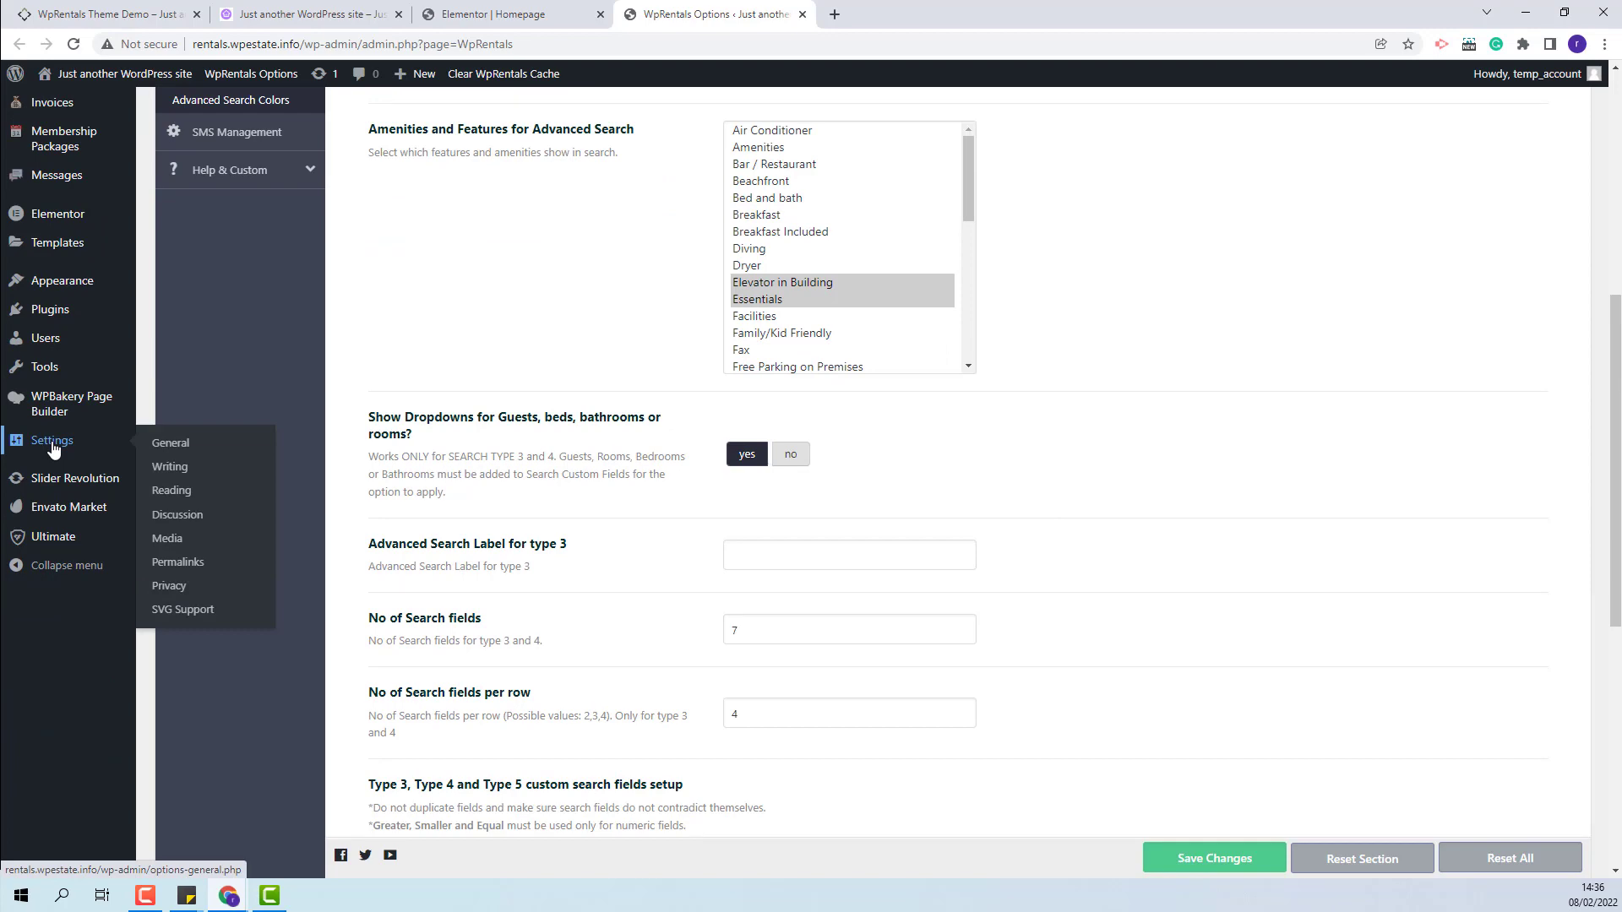
{"action": "left_click", "coordinate": [173, 562]}
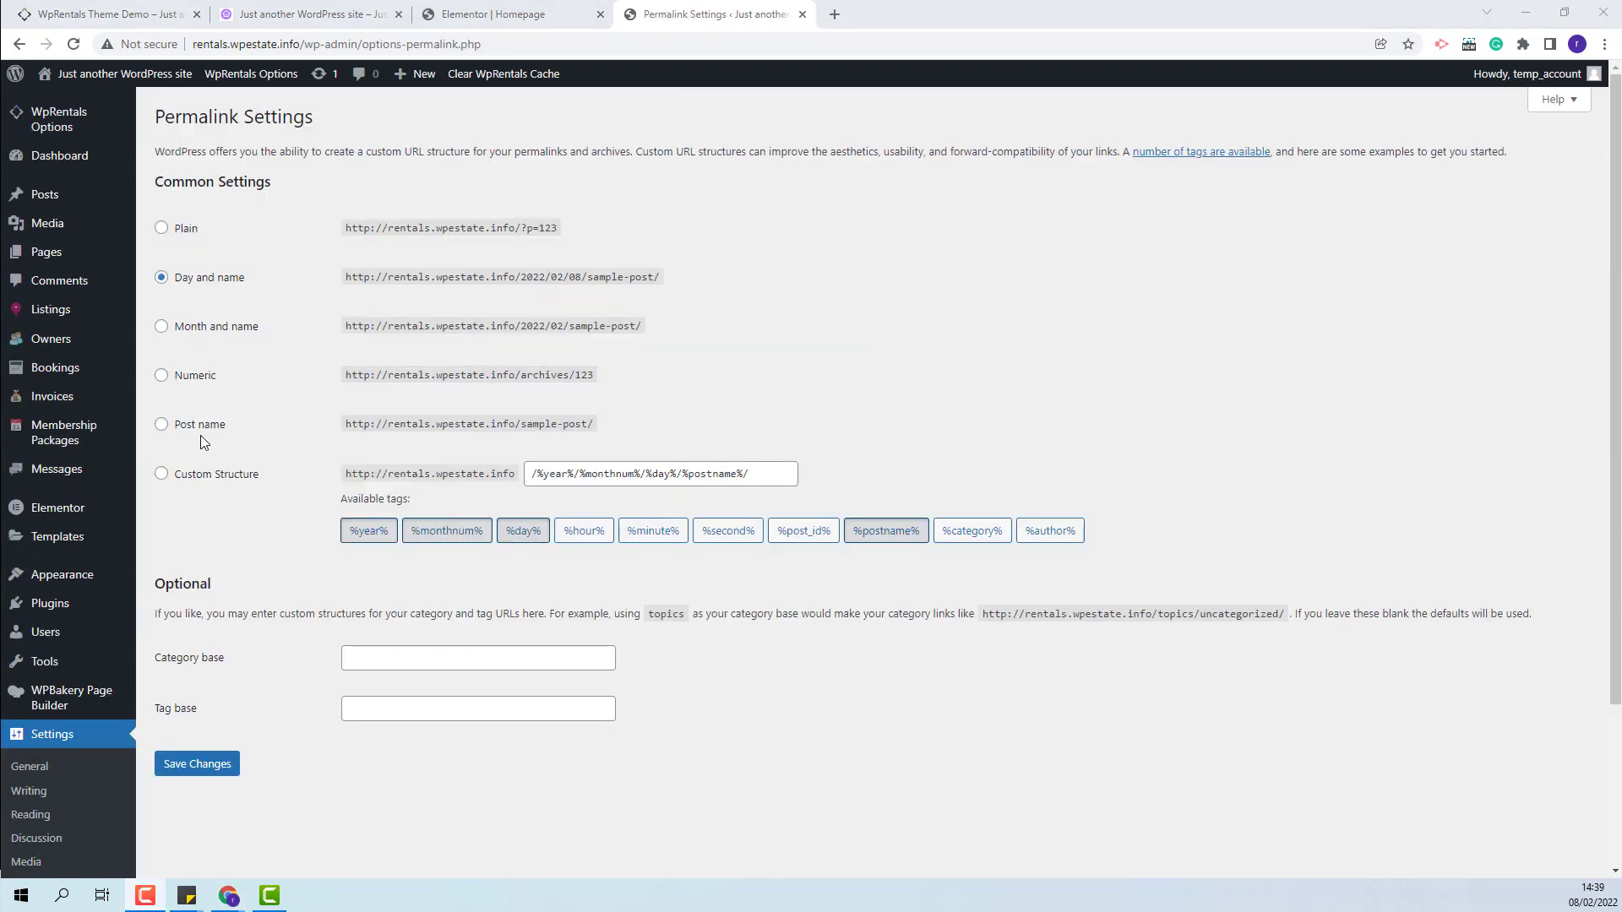
{"action": "left_click", "coordinate": [162, 433]}
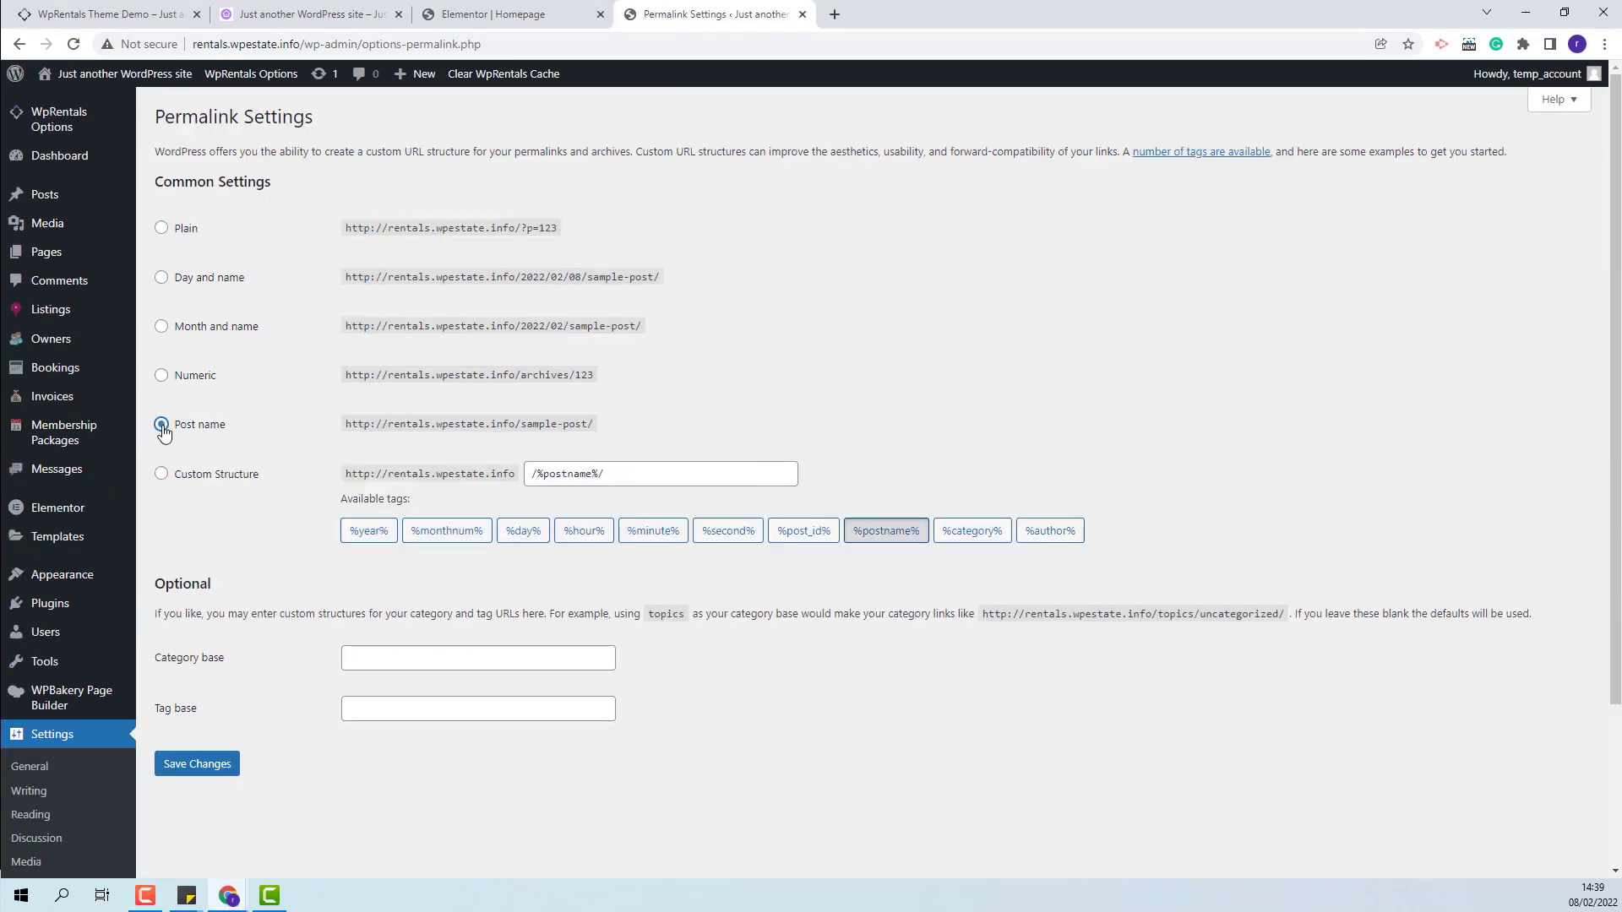
{"action": "left_click", "coordinate": [199, 765]}
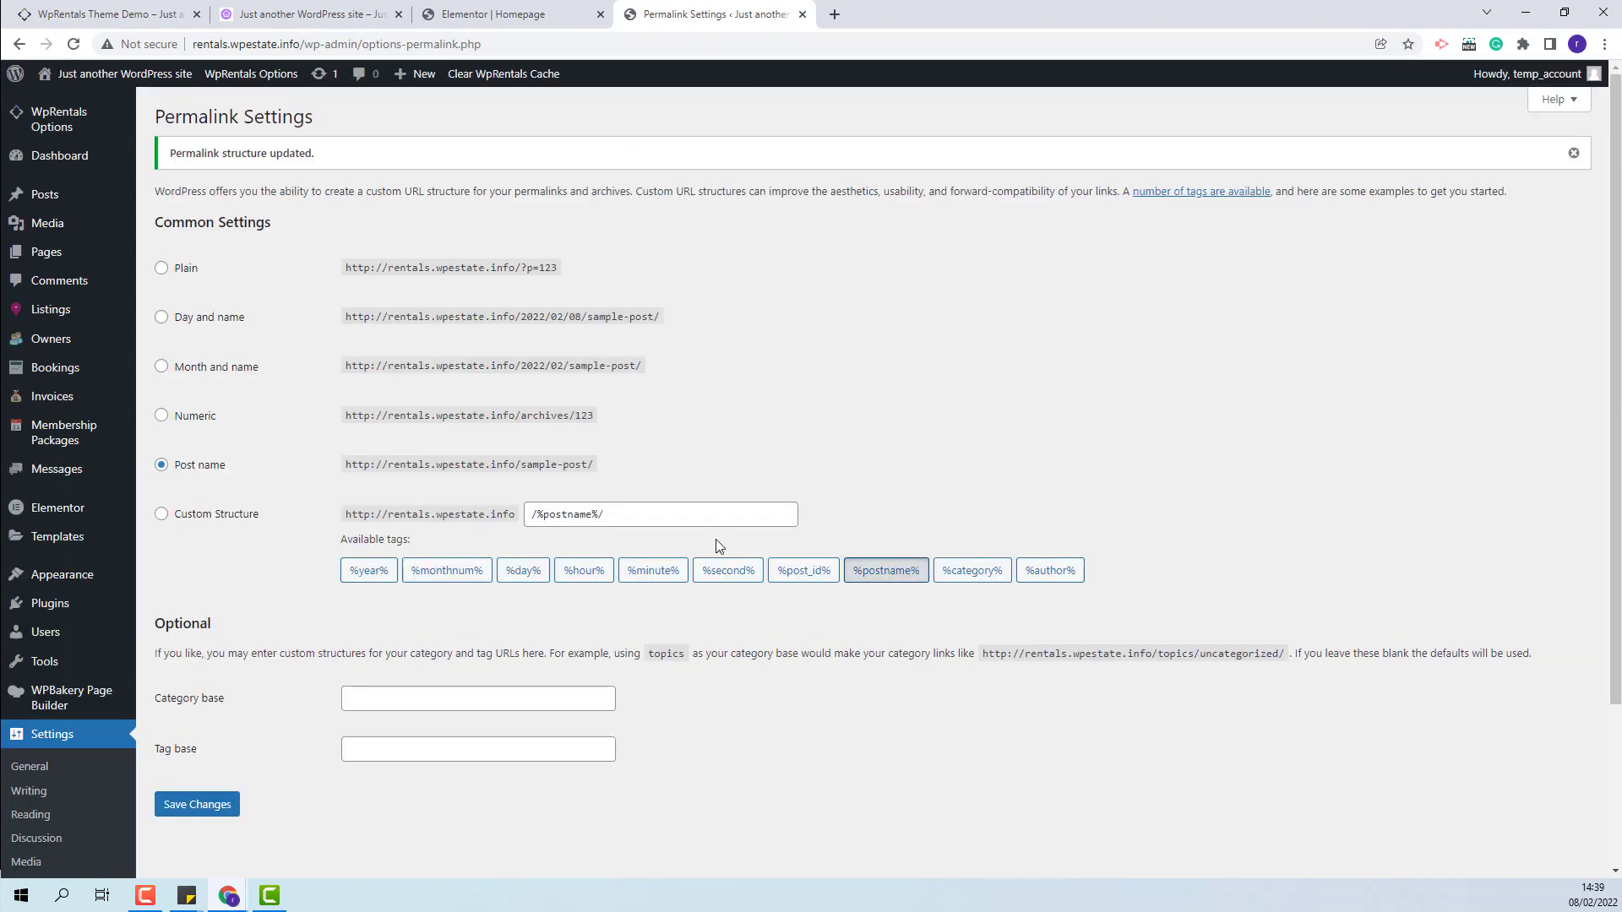
Return to the live homepage and look back over its sections above the contact form
{"action": "key", "text": "ctrl+2"}
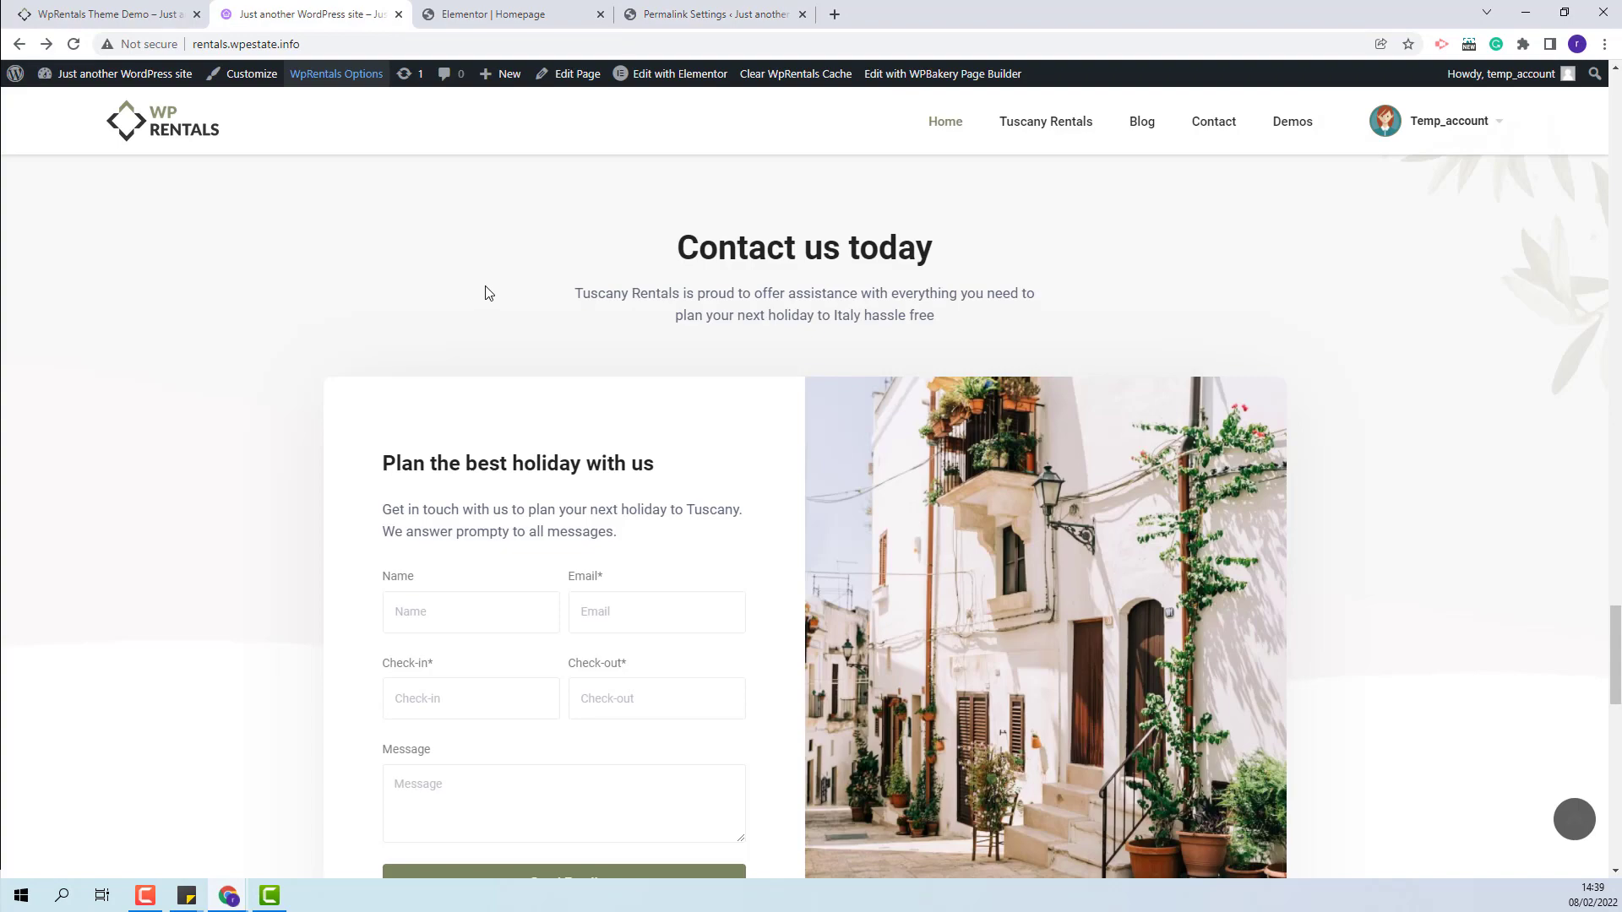
{"action": "scroll", "coordinate": [486, 293], "scroll_direction": "up", "scroll_amount": 10}
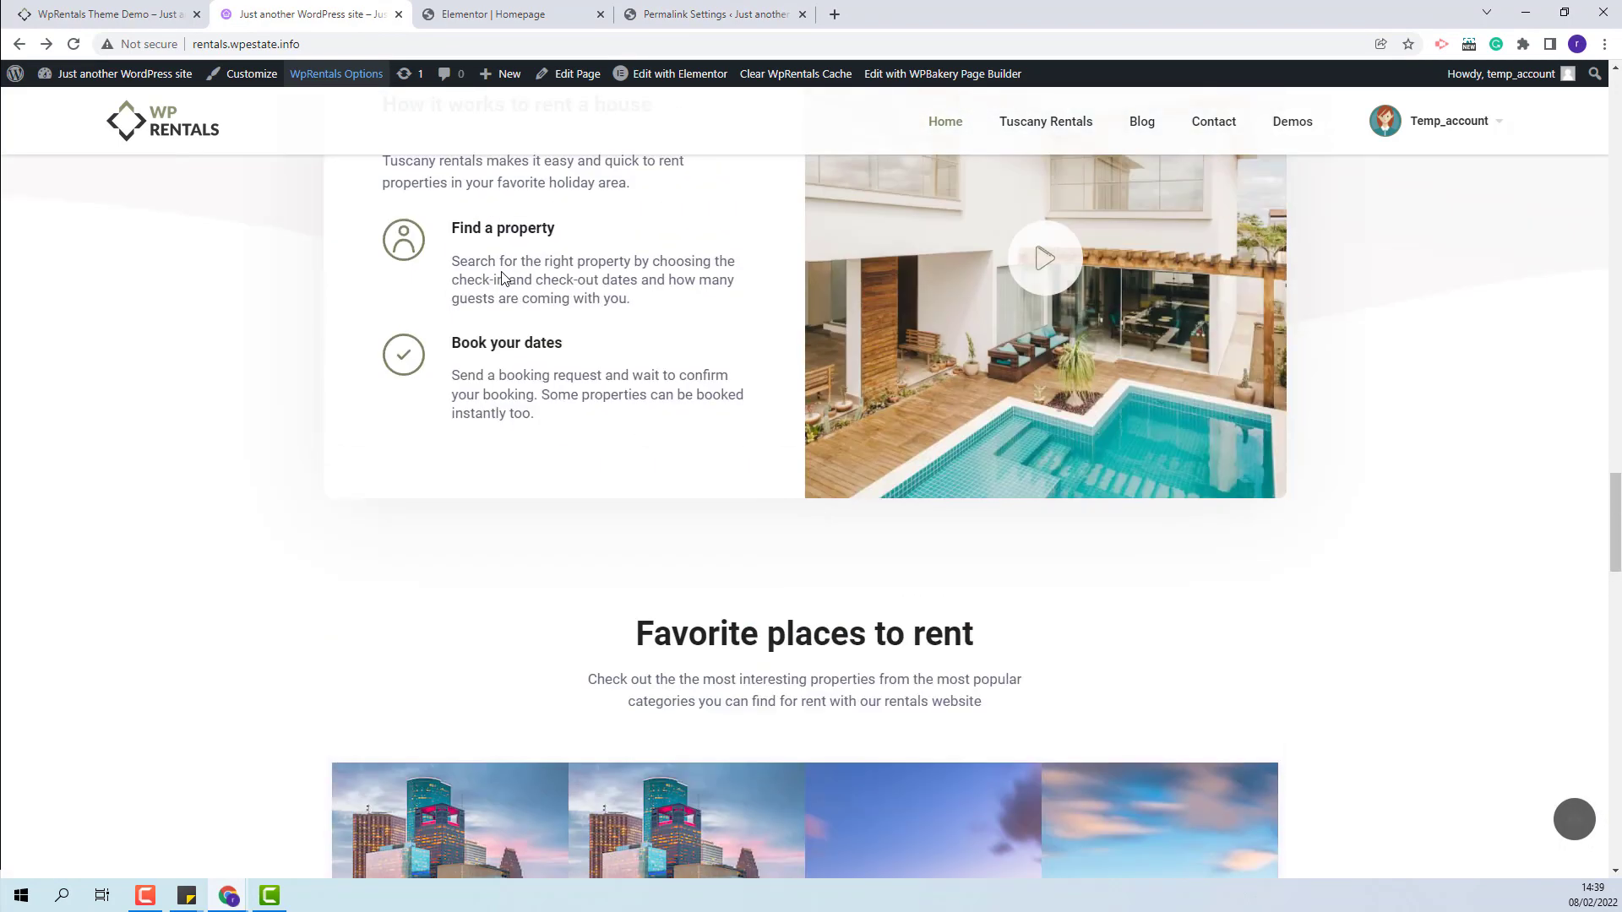
{"action": "scroll", "coordinate": [504, 277], "scroll_direction": "up", "scroll_amount": 3}
Open the Navigator in the homepage's Elementor editor and examine the hero section's Search Form Builder, including its Location field settings
{"action": "left_click", "coordinate": [530, 15]}
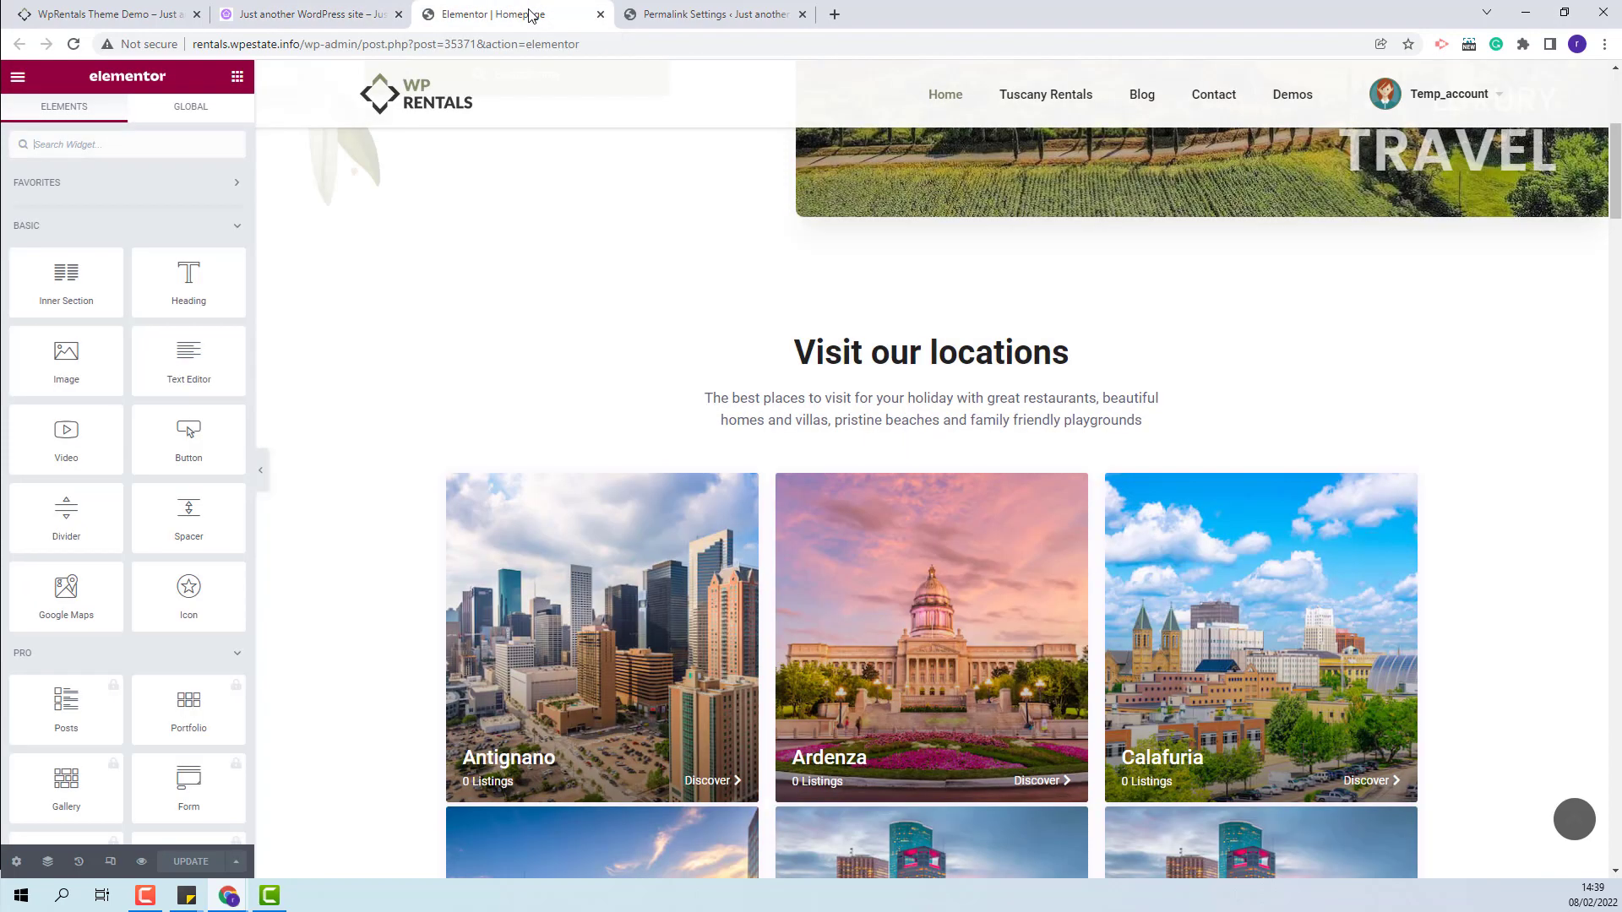
{"action": "scroll", "coordinate": [549, 309], "scroll_direction": "up", "scroll_amount": 5}
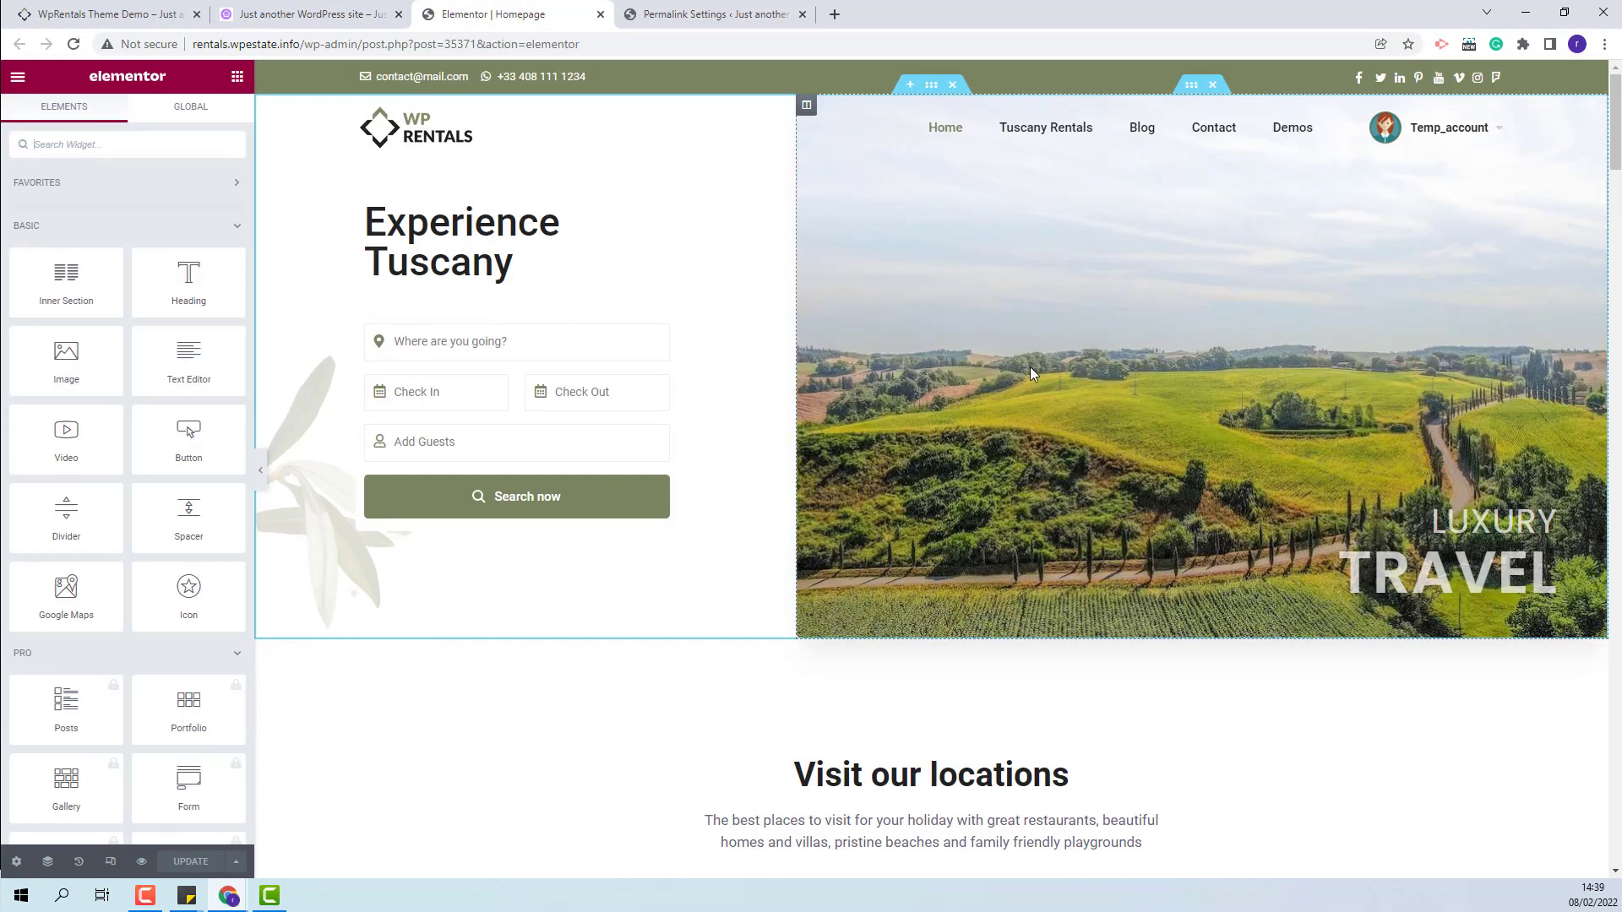
{"action": "left_click", "coordinate": [48, 862]}
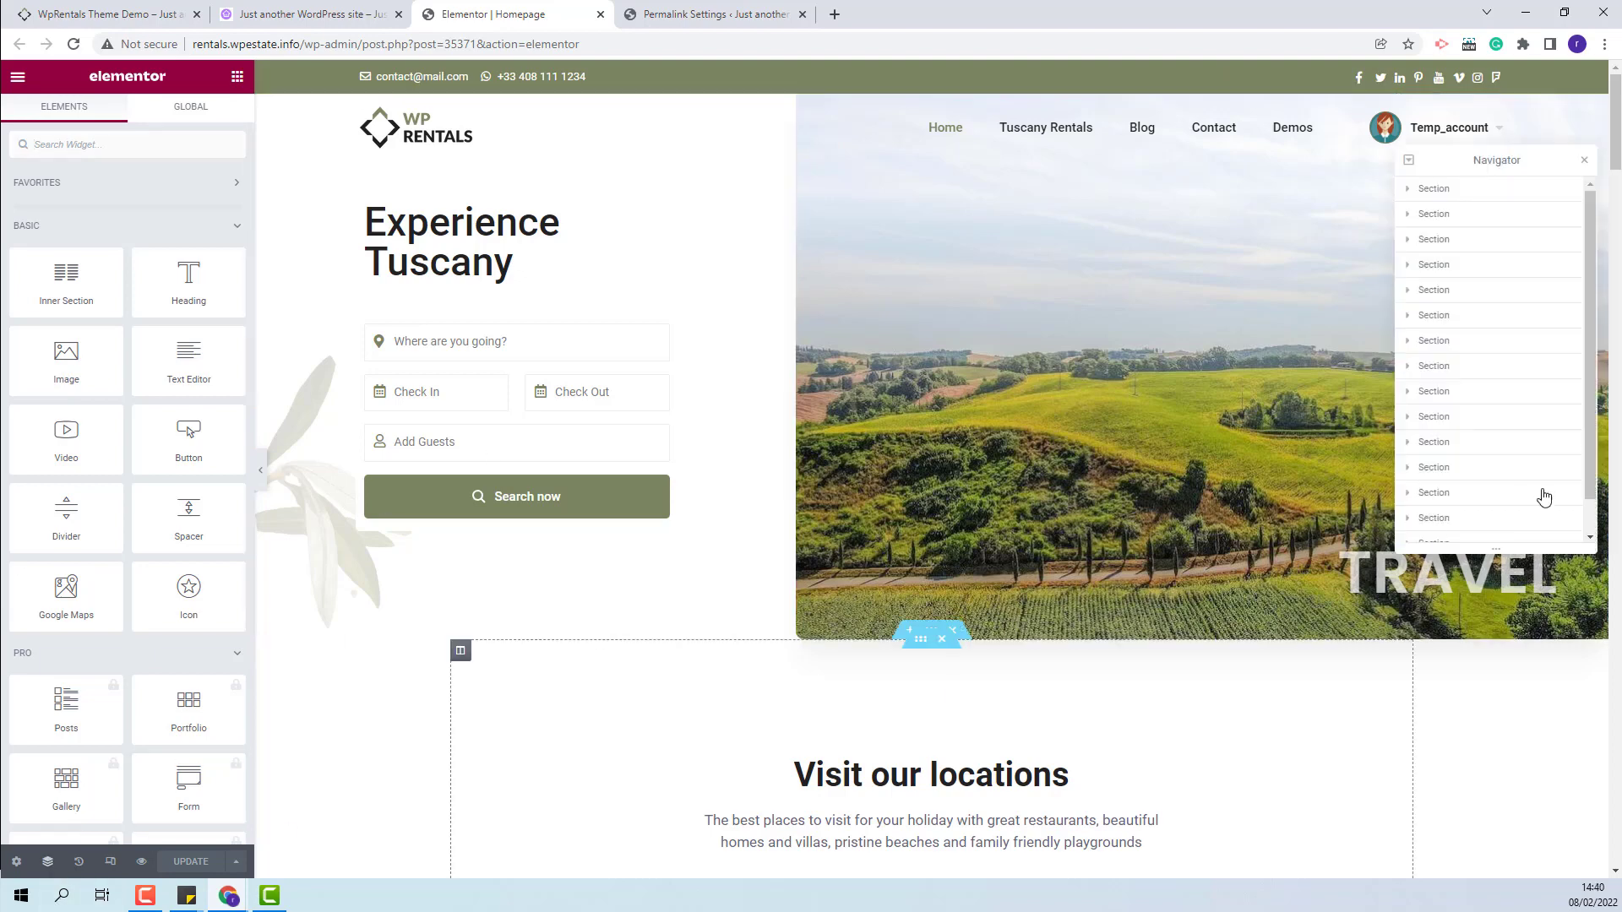
{"action": "left_click", "coordinate": [1455, 197]}
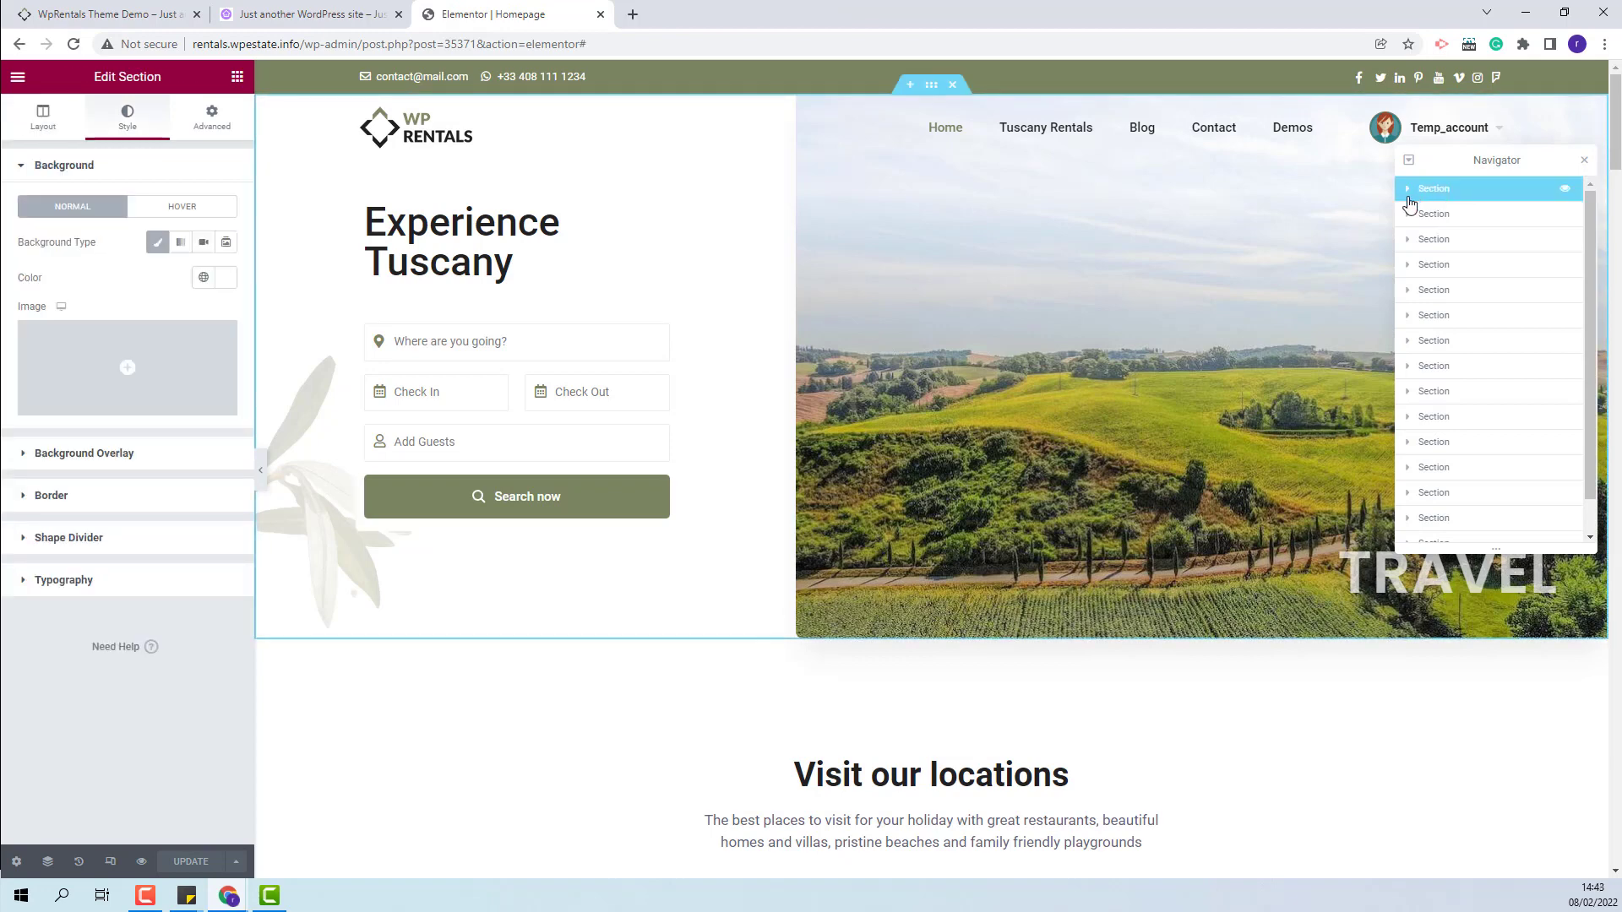
{"action": "left_click", "coordinate": [1406, 188]}
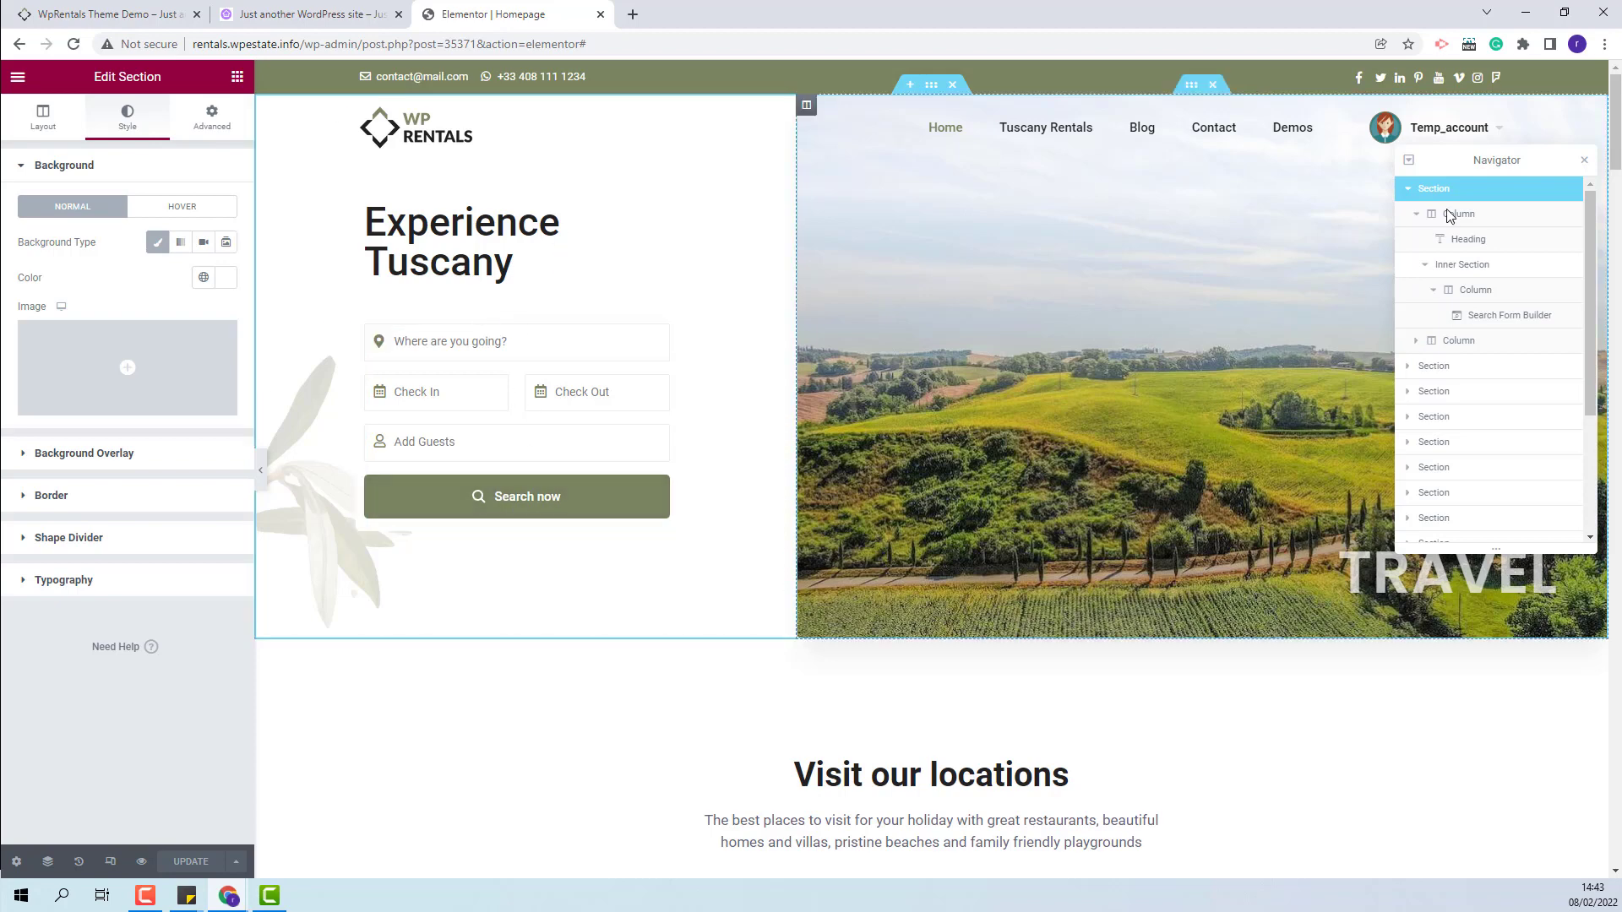
{"action": "left_click", "coordinate": [1509, 315]}
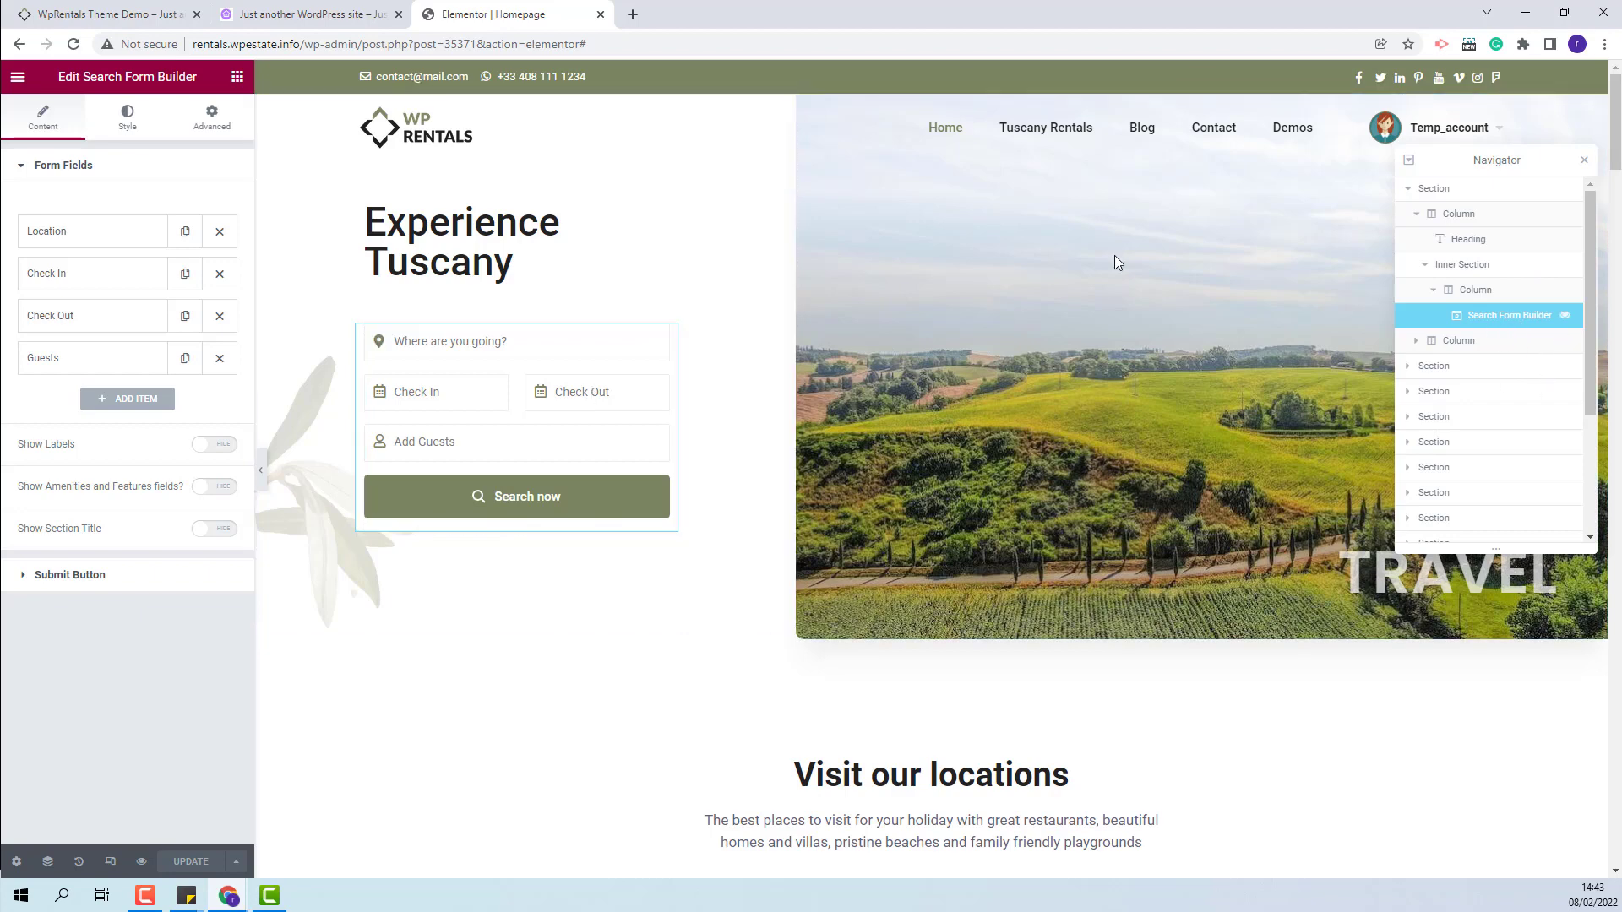
{"action": "left_click", "coordinate": [80, 243]}
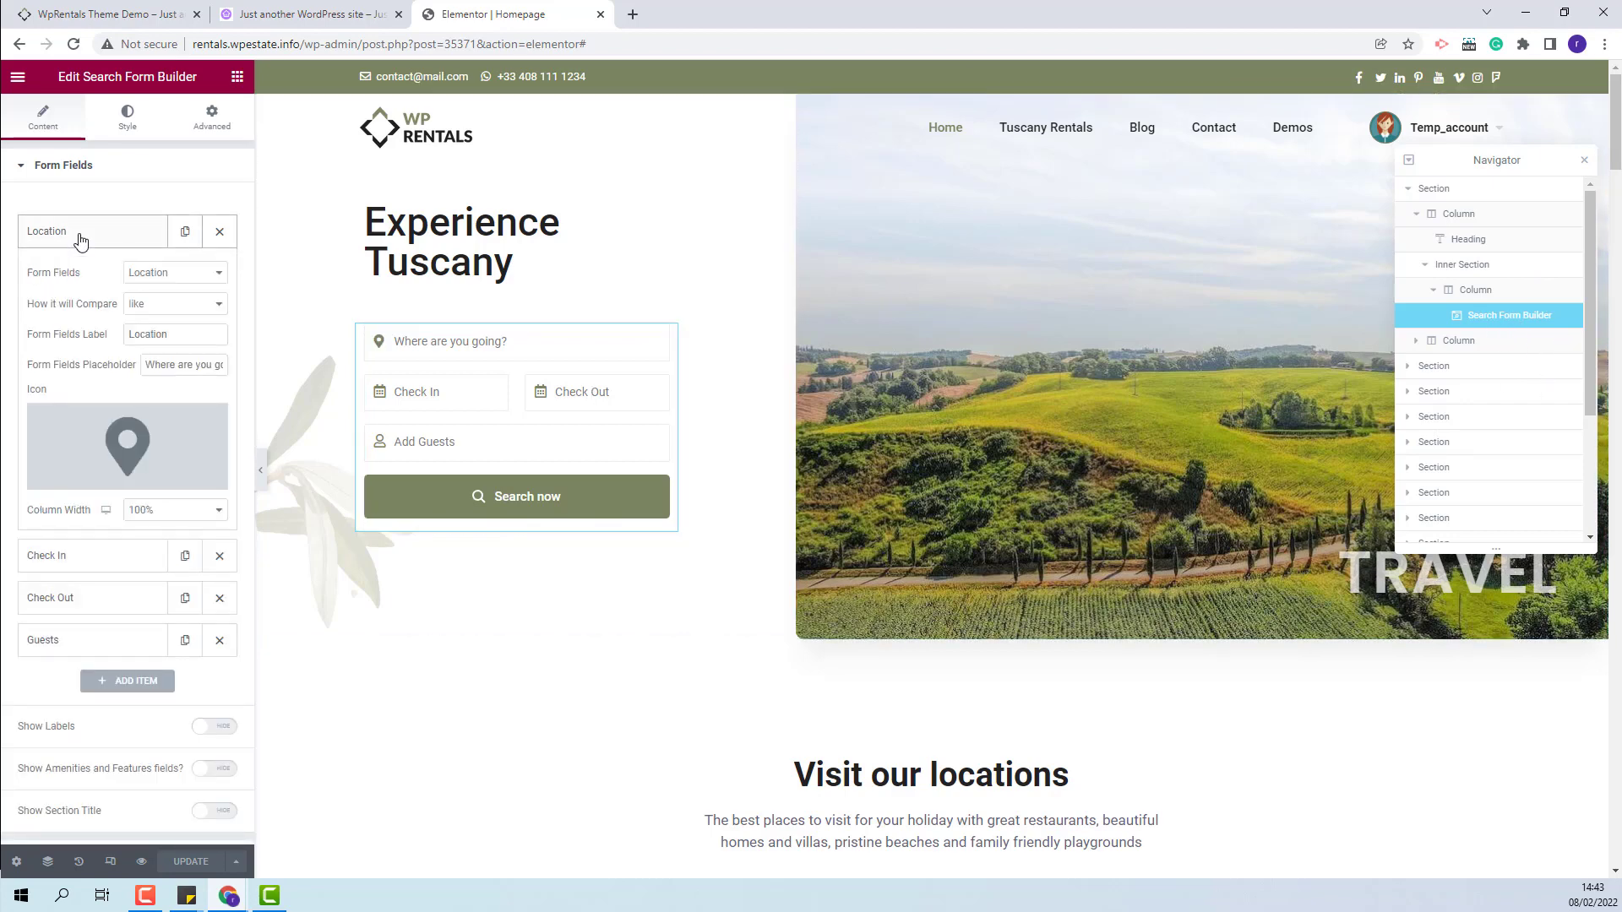
{"action": "left_click", "coordinate": [80, 242]}
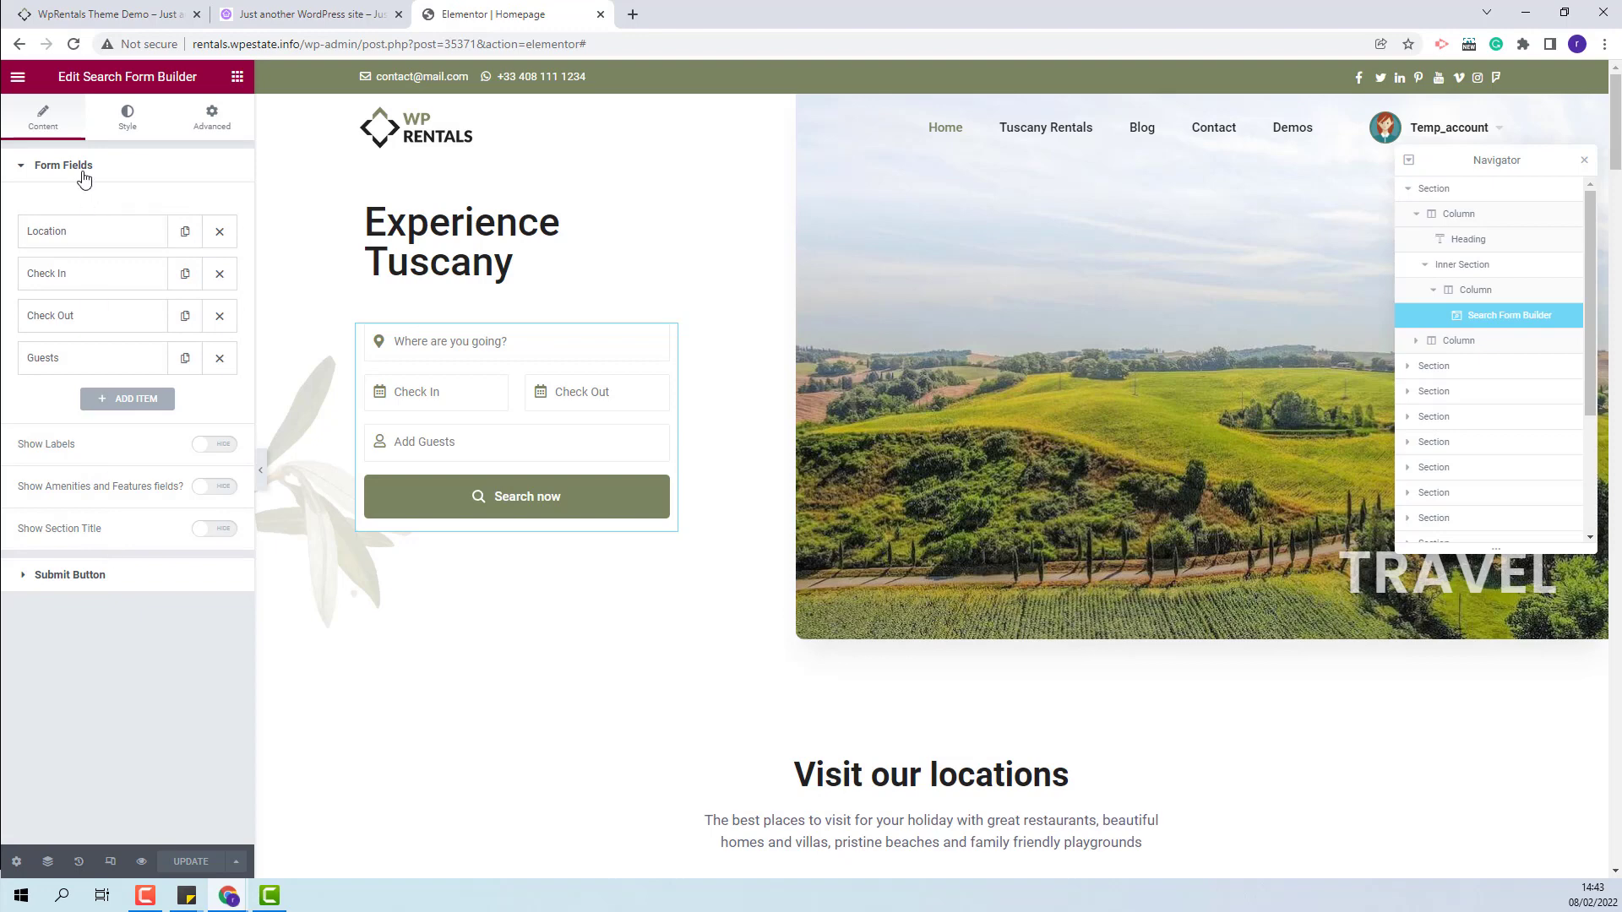
Examine the hero's image column, covering the LUXURY and TRAVEL headings and the inner section's background style
{"action": "left_click", "coordinate": [1533, 341]}
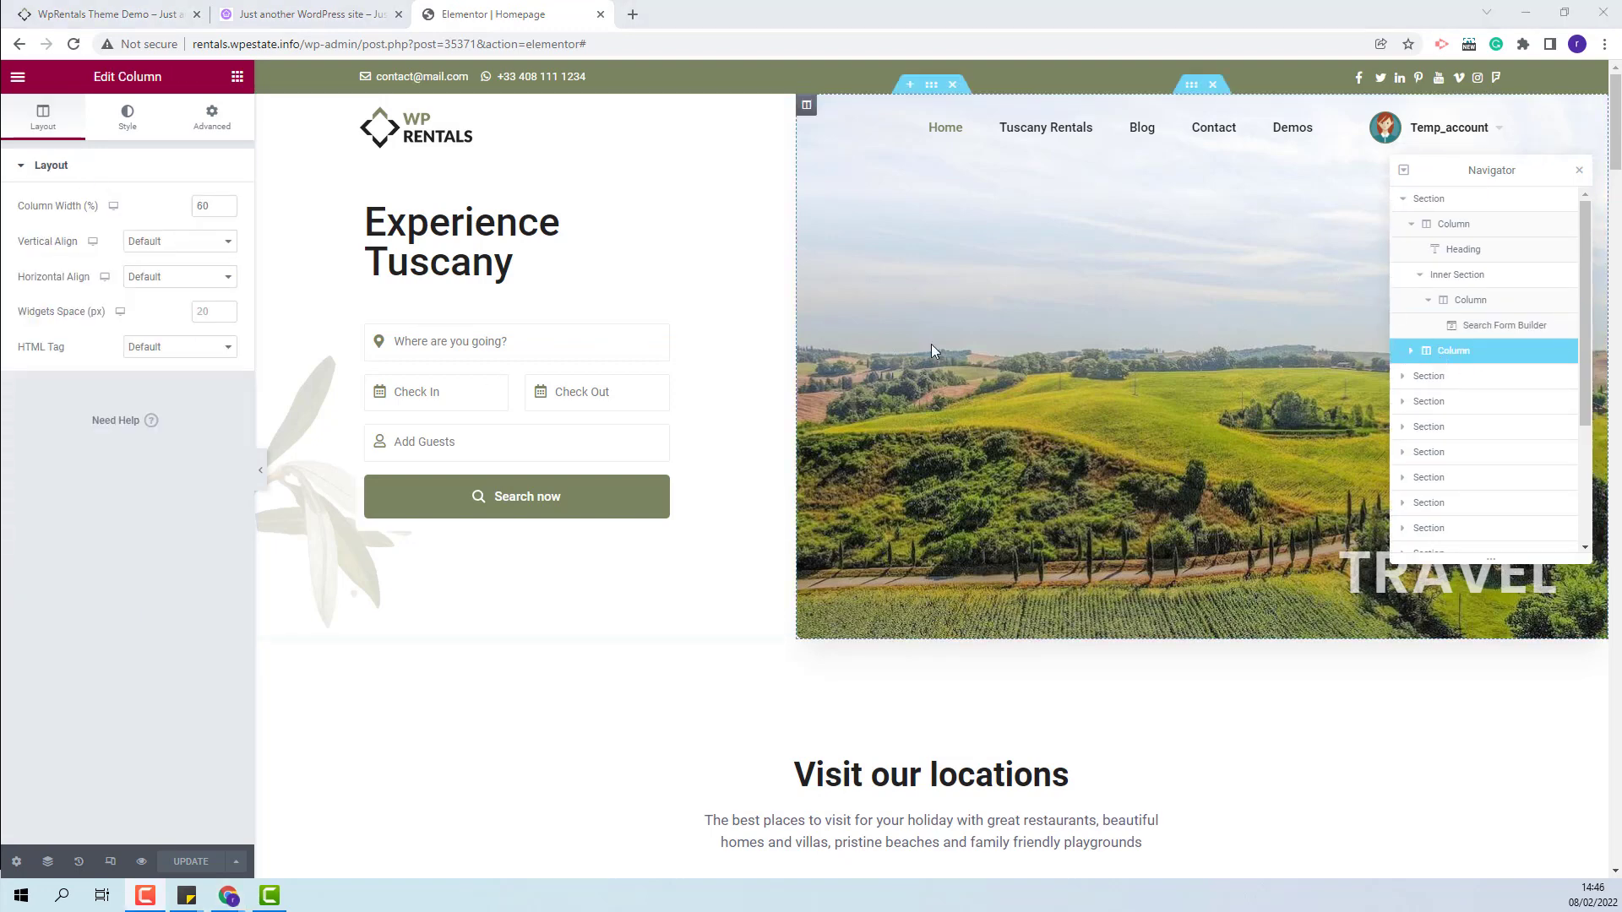
{"action": "left_click", "coordinate": [1410, 350]}
{"action": "left_click", "coordinate": [1418, 378]}
{"action": "left_click", "coordinate": [1428, 401]}
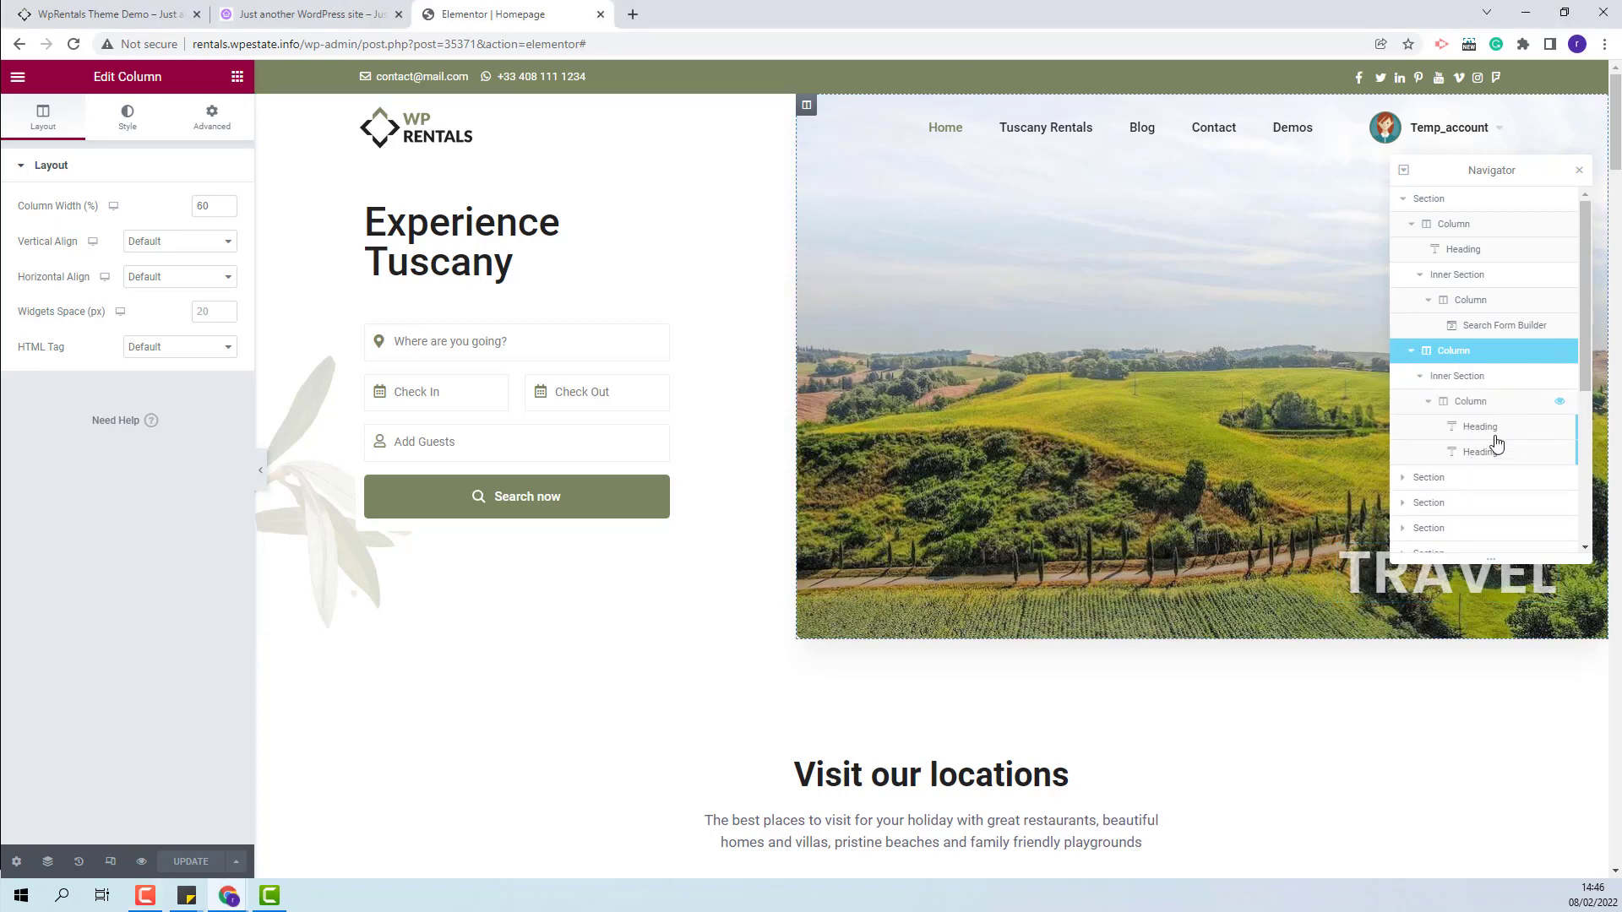
{"action": "left_click", "coordinate": [1486, 427]}
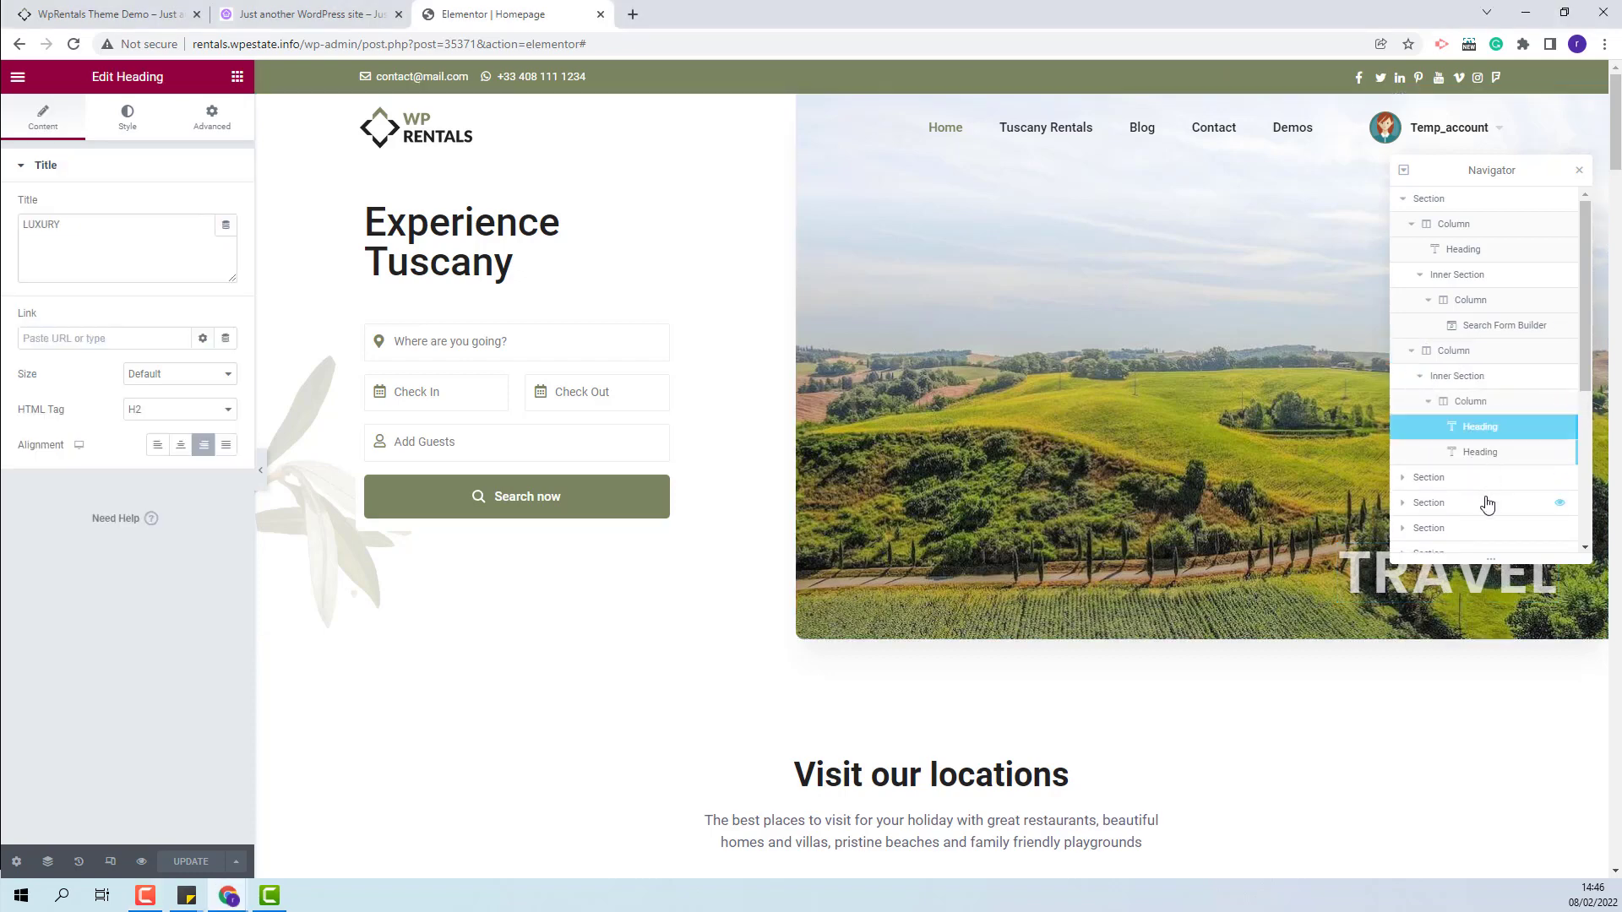
{"action": "left_click", "coordinate": [1479, 453]}
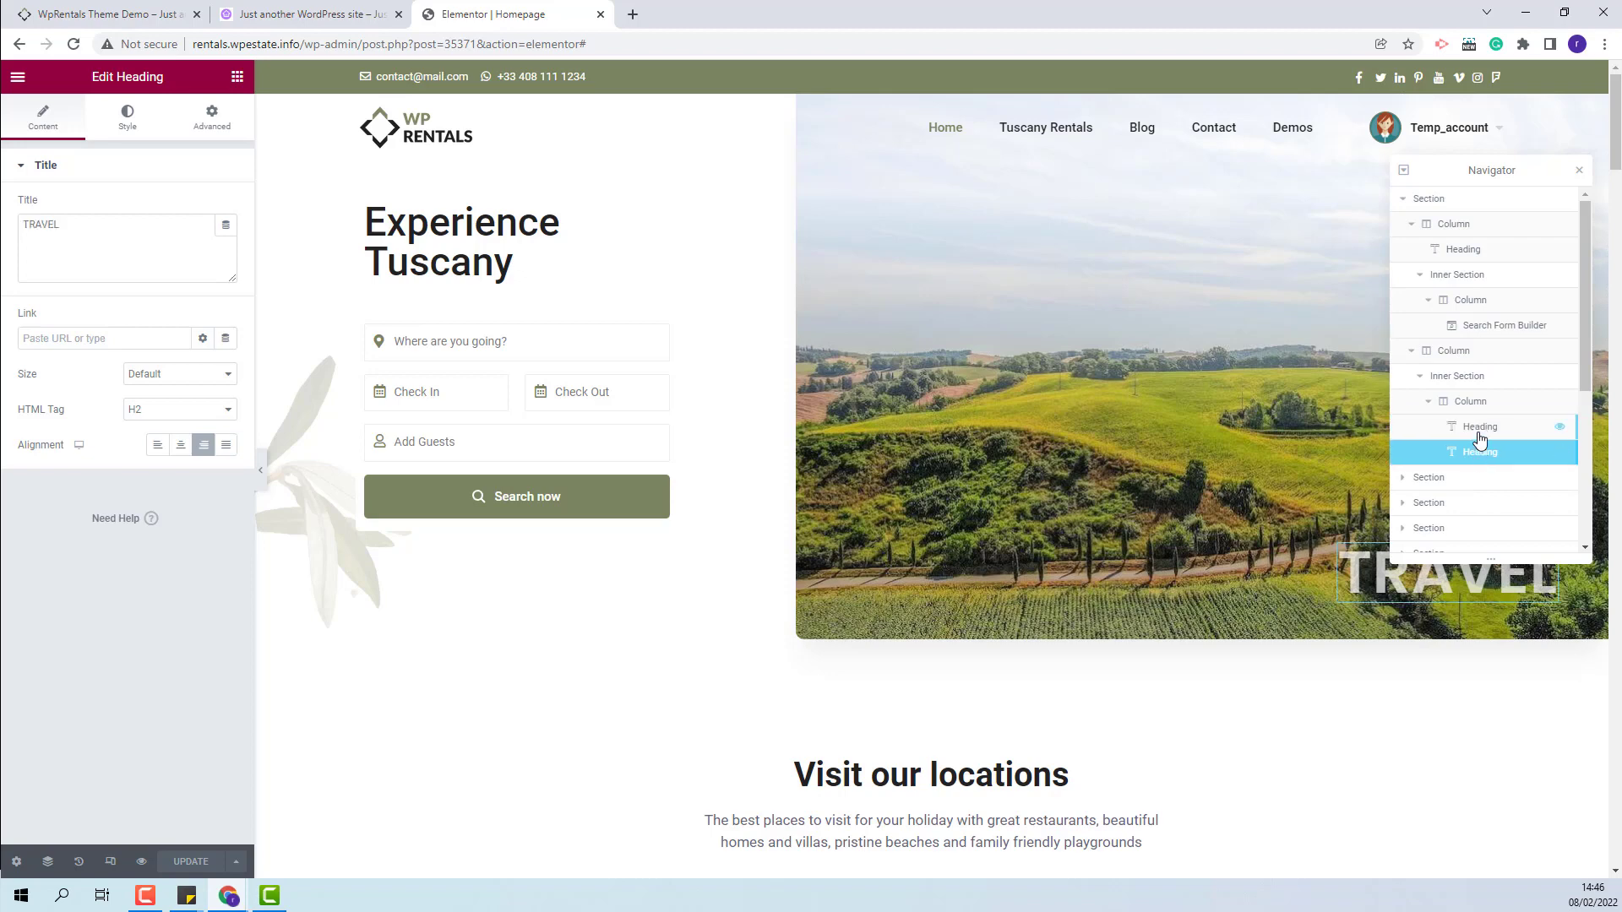
{"action": "left_click", "coordinate": [1480, 427]}
{"action": "left_click", "coordinate": [1450, 382]}
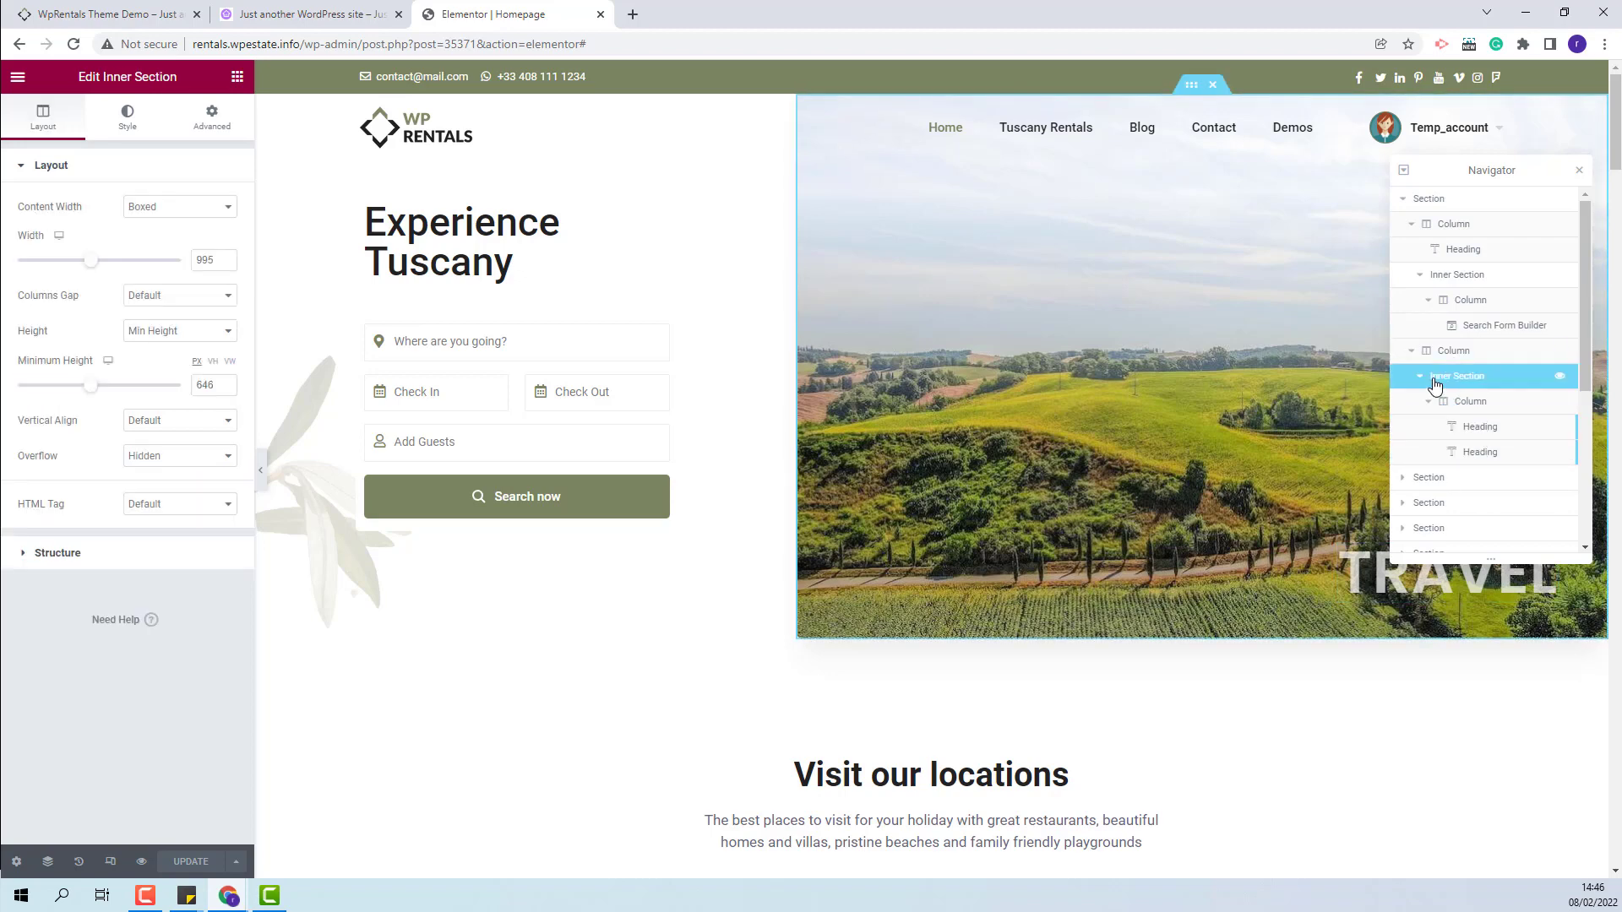
{"action": "left_click", "coordinate": [125, 122]}
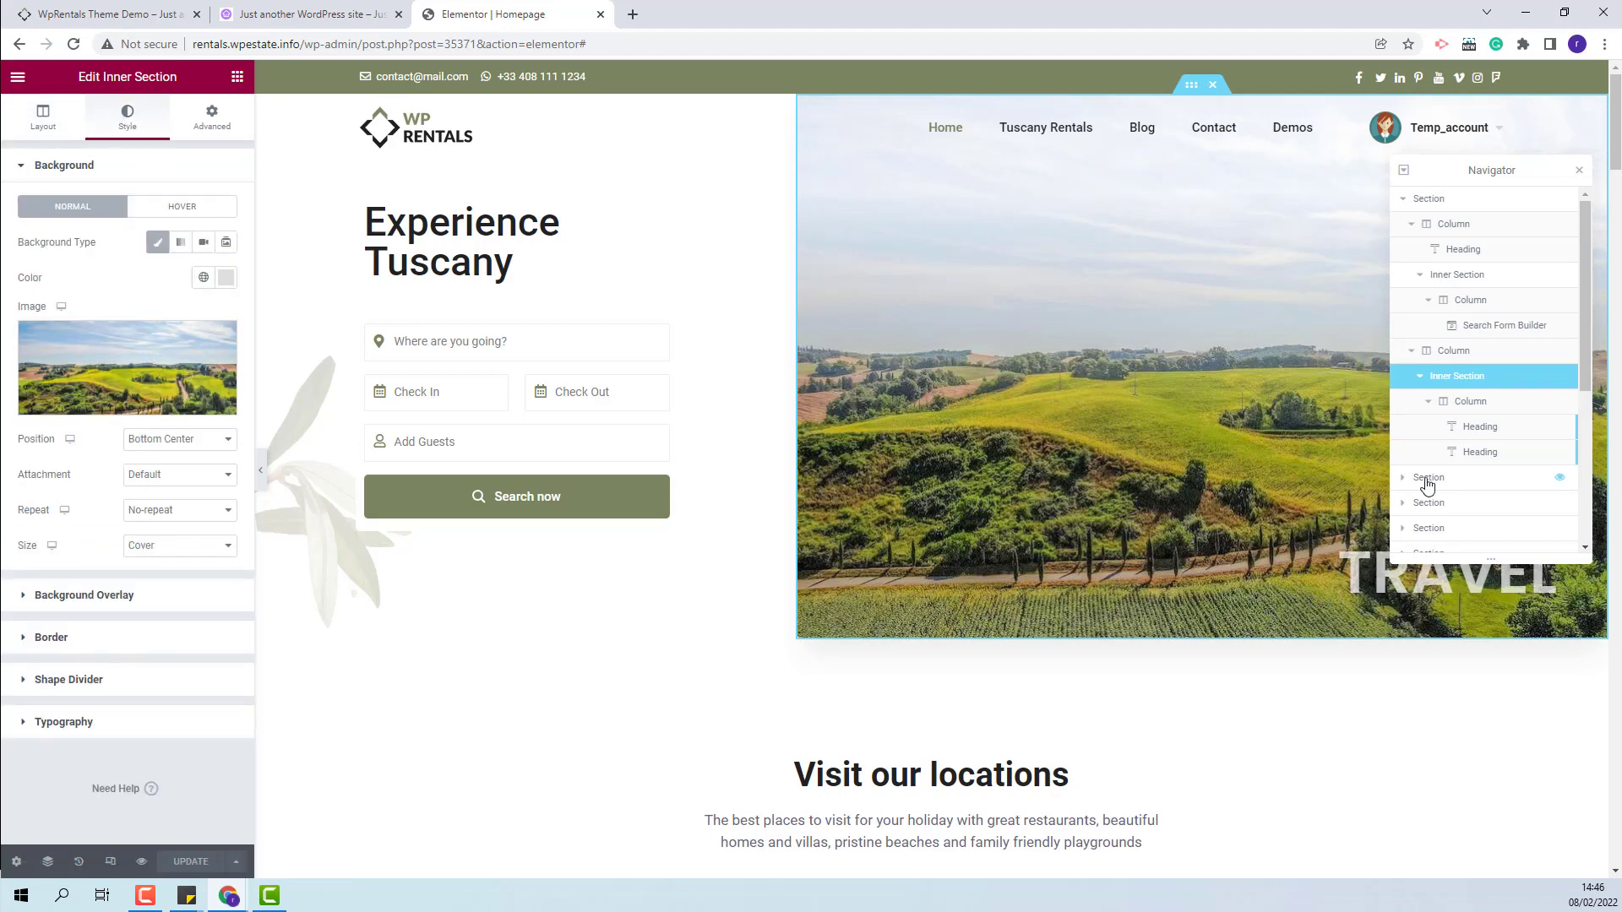
Examine the headings of the Visit our locations section and the WpRentals Grids content settings of the city grid below
{"action": "left_click", "coordinate": [1427, 483]}
{"action": "scroll", "coordinate": [1340, 608], "scroll_direction": "down", "scroll_amount": 5}
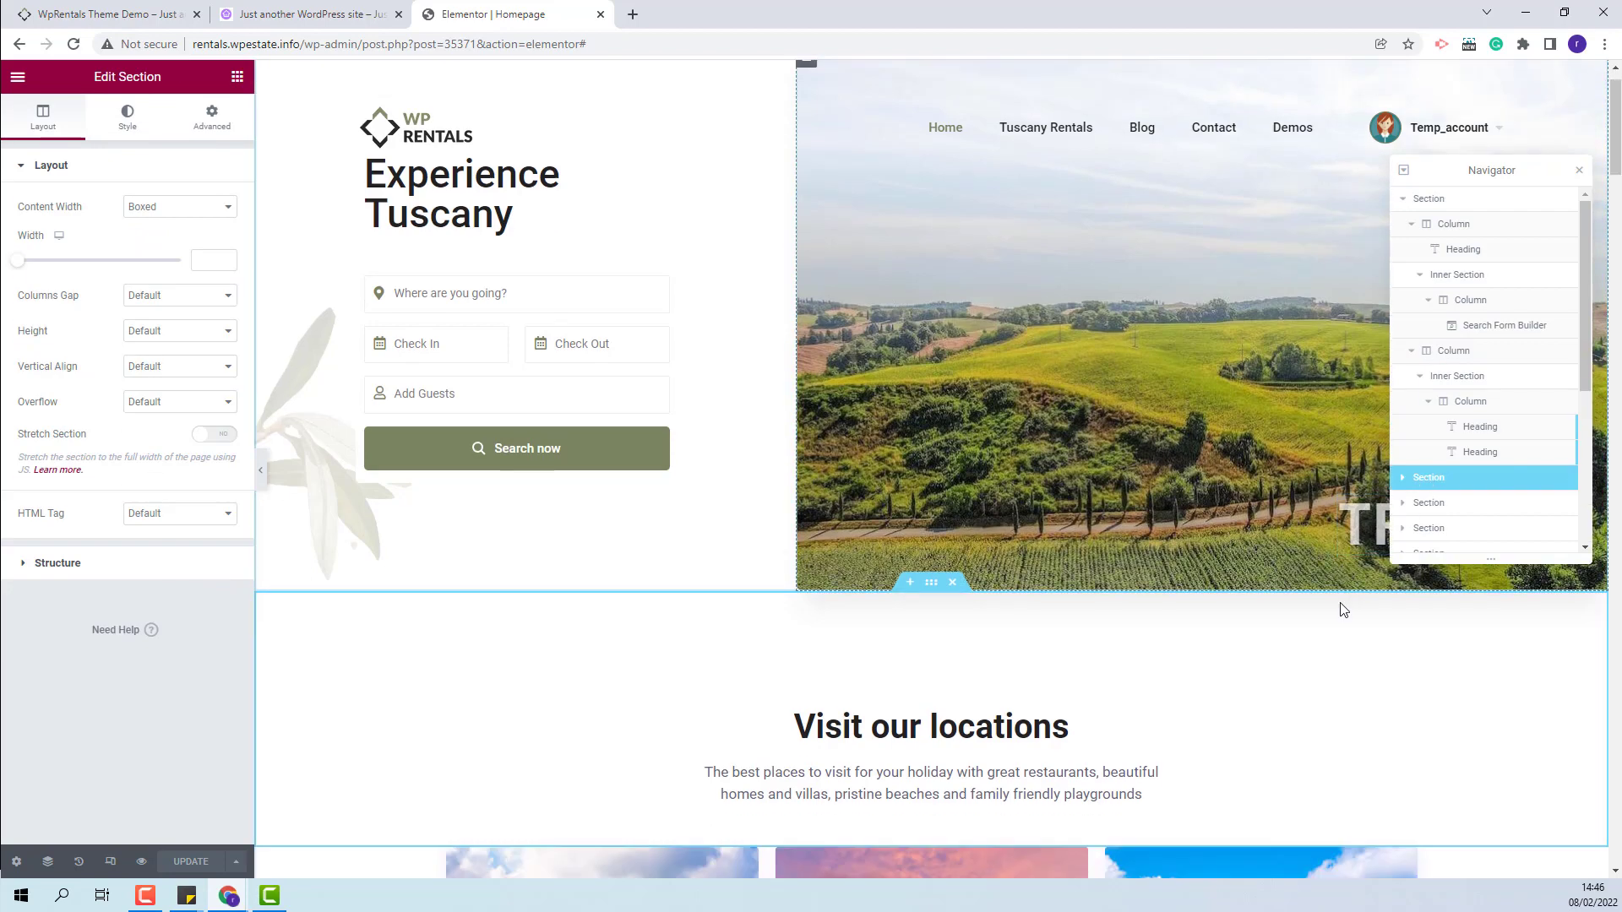
{"action": "left_click", "coordinate": [921, 424]}
{"action": "left_click", "coordinate": [920, 424]}
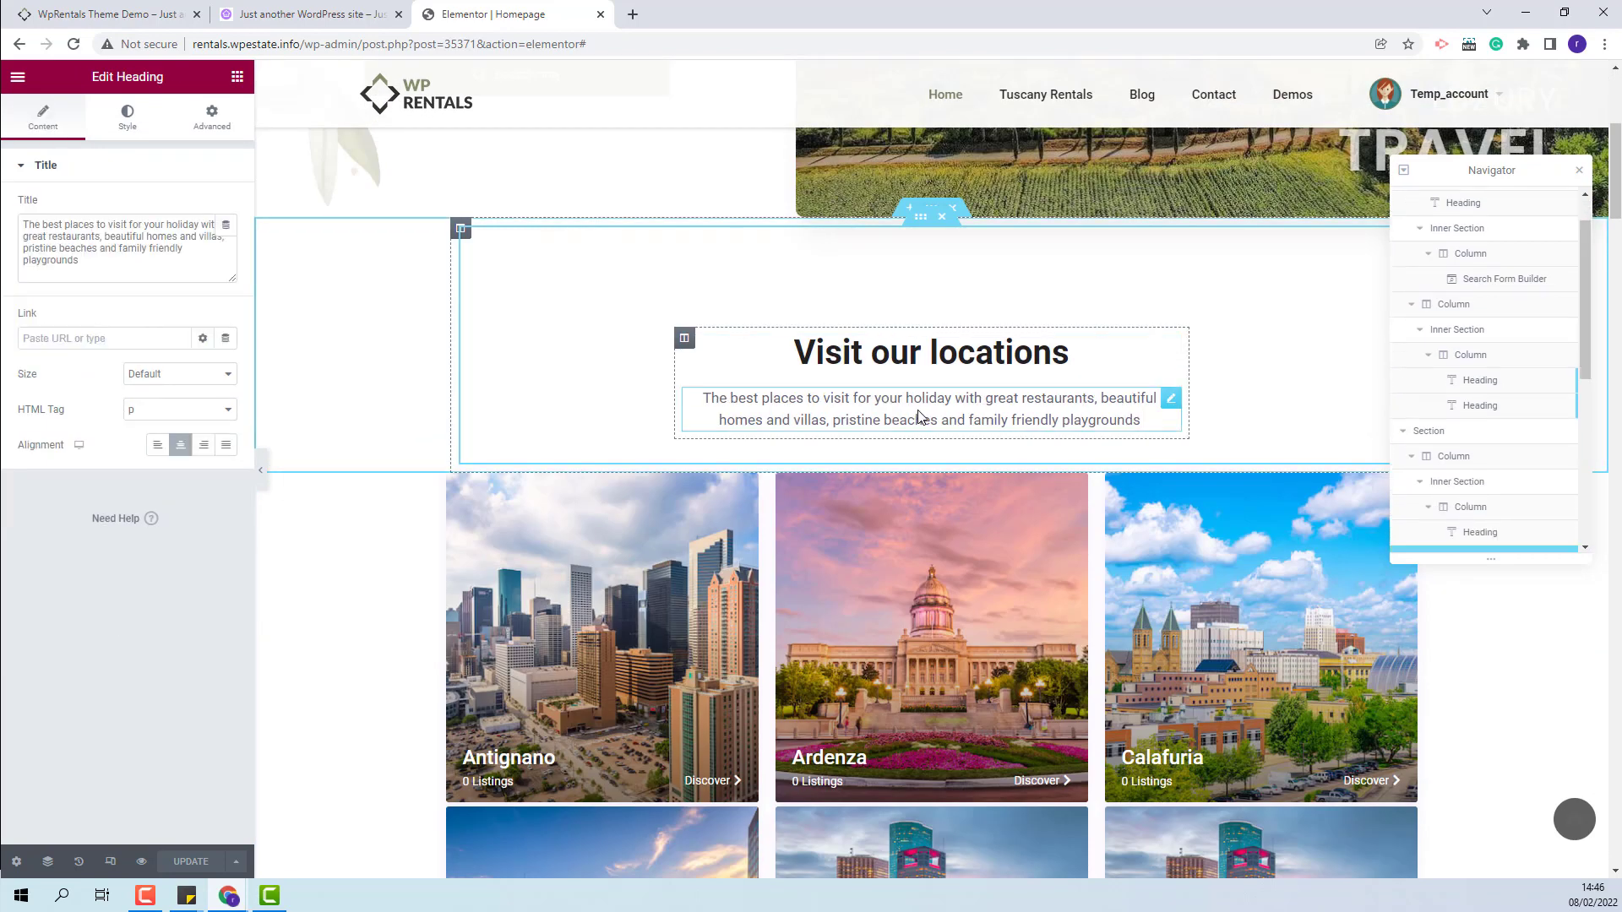
{"action": "left_click", "coordinate": [902, 365]}
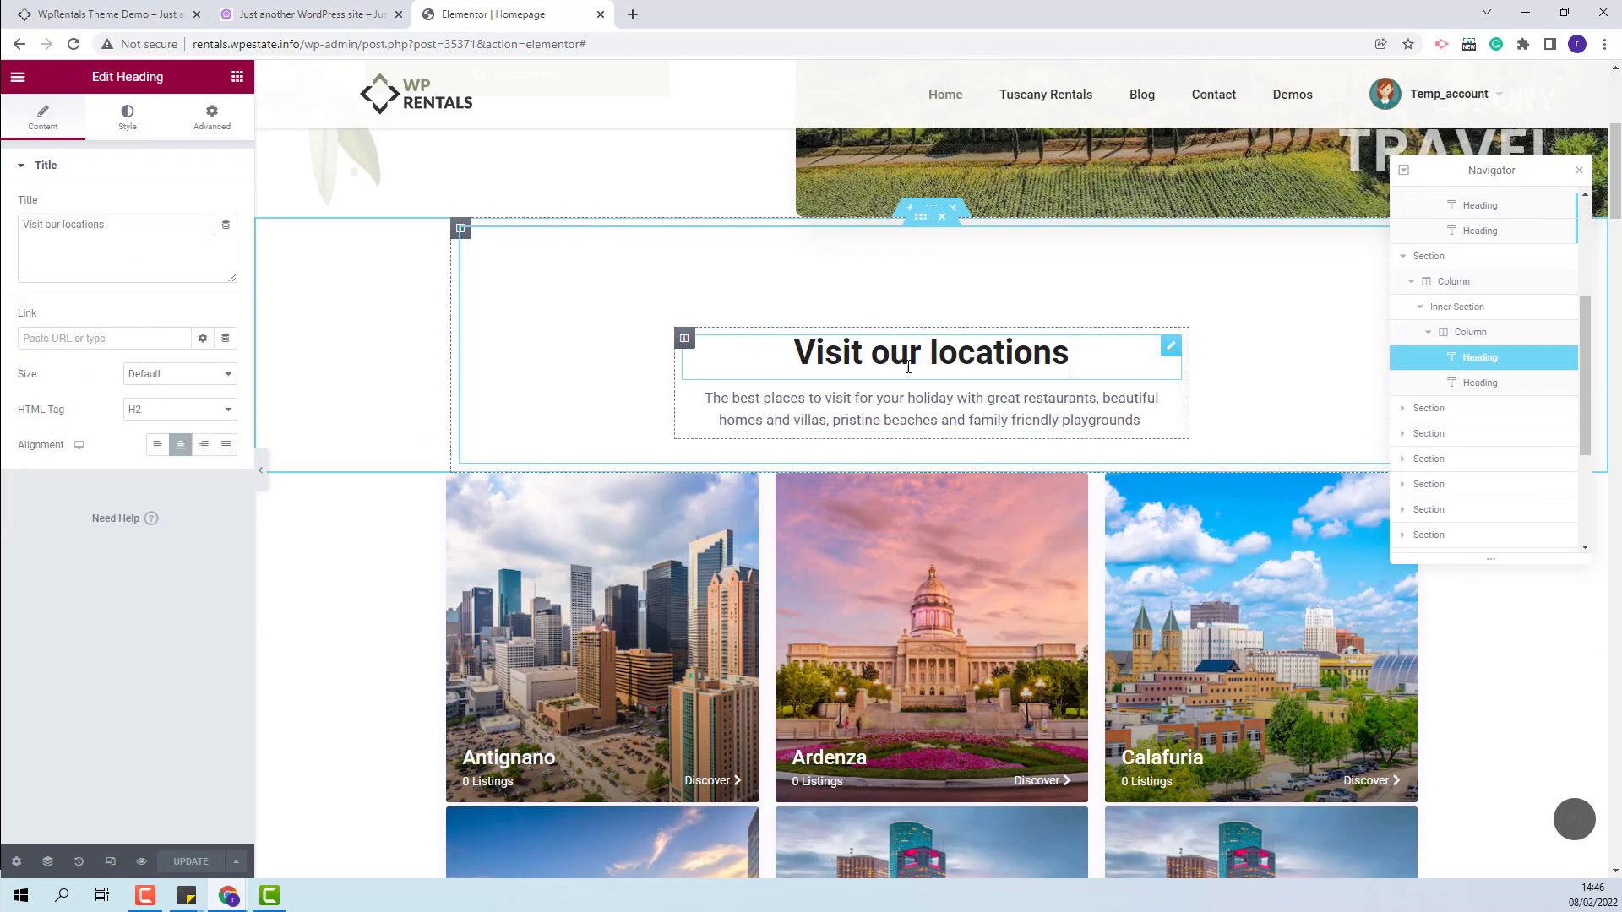
{"action": "left_click", "coordinate": [1405, 411]}
{"action": "left_click", "coordinate": [1077, 512]}
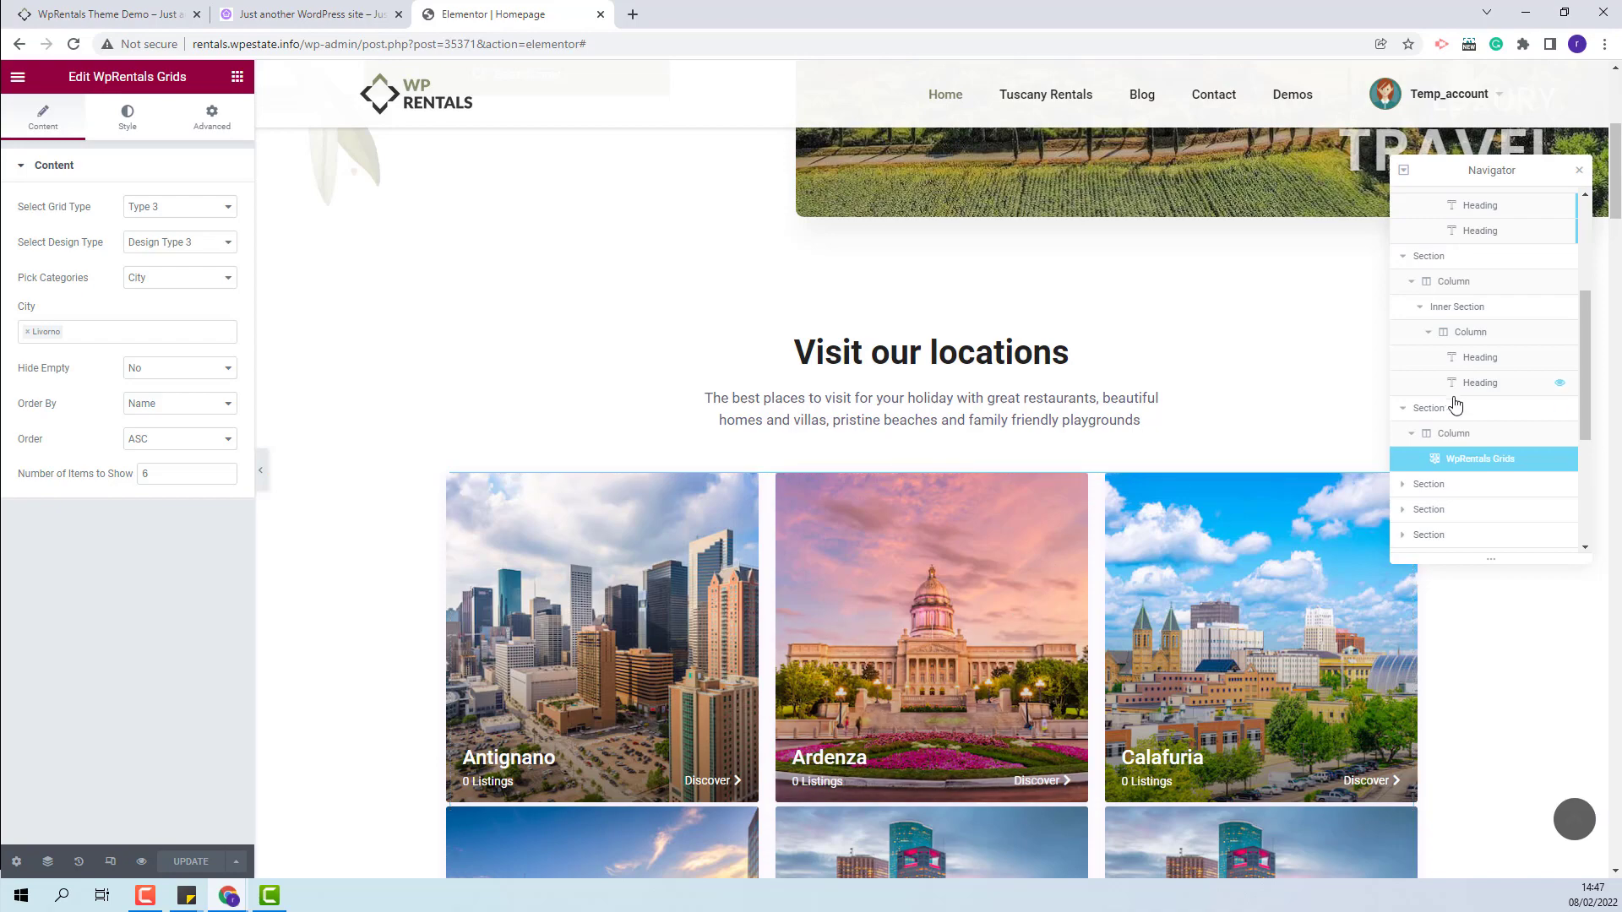
Examine the Content, Filters and Show/Hide Data settings of the WpRentals Recent Items v1 widget under Homes for all budgets
{"action": "left_click", "coordinate": [1427, 484]}
{"action": "scroll", "coordinate": [1148, 568], "scroll_direction": "down", "scroll_amount": 1}
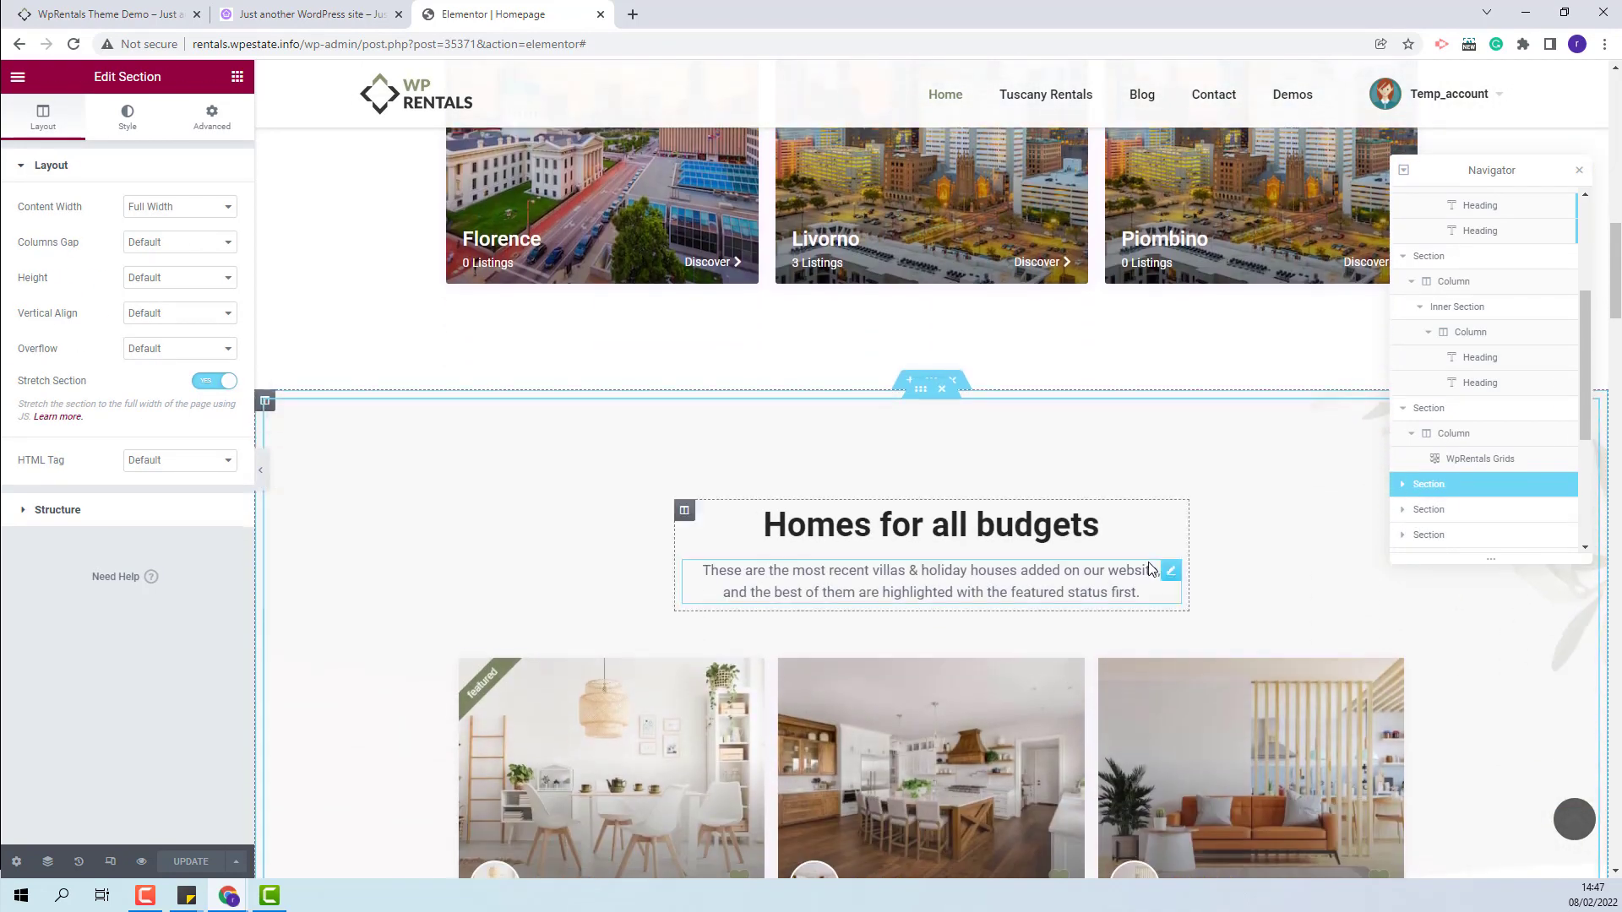
{"action": "left_click", "coordinate": [1165, 676]}
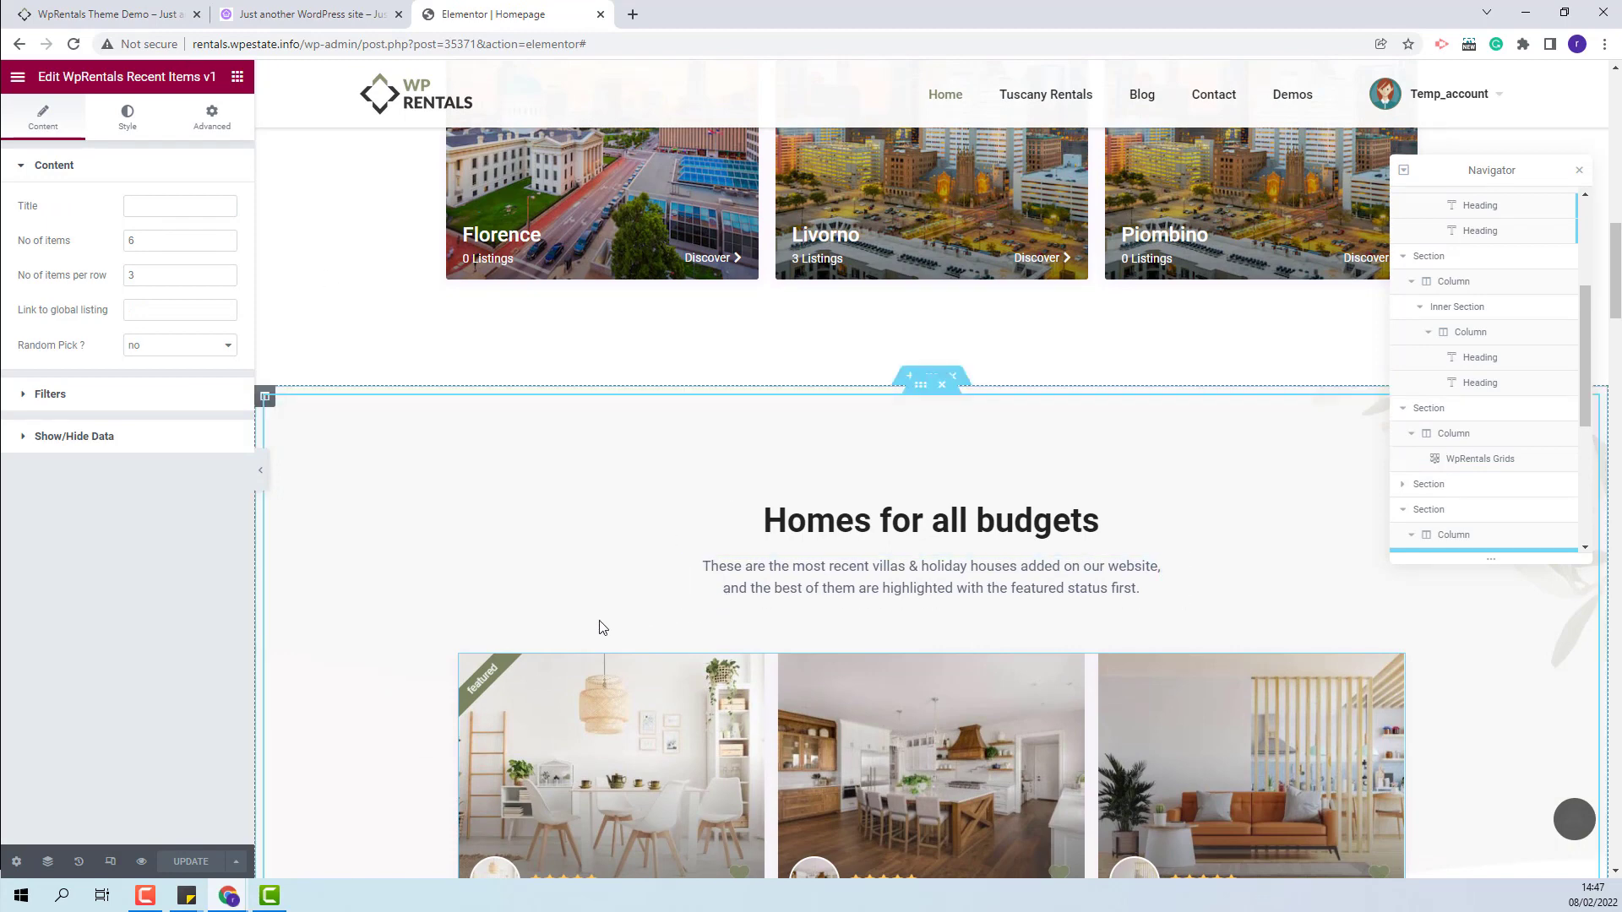
{"action": "scroll", "coordinate": [1239, 735], "scroll_direction": "down", "scroll_amount": 2}
{"action": "scroll", "coordinate": [1239, 735], "scroll_direction": "down", "scroll_amount": 3}
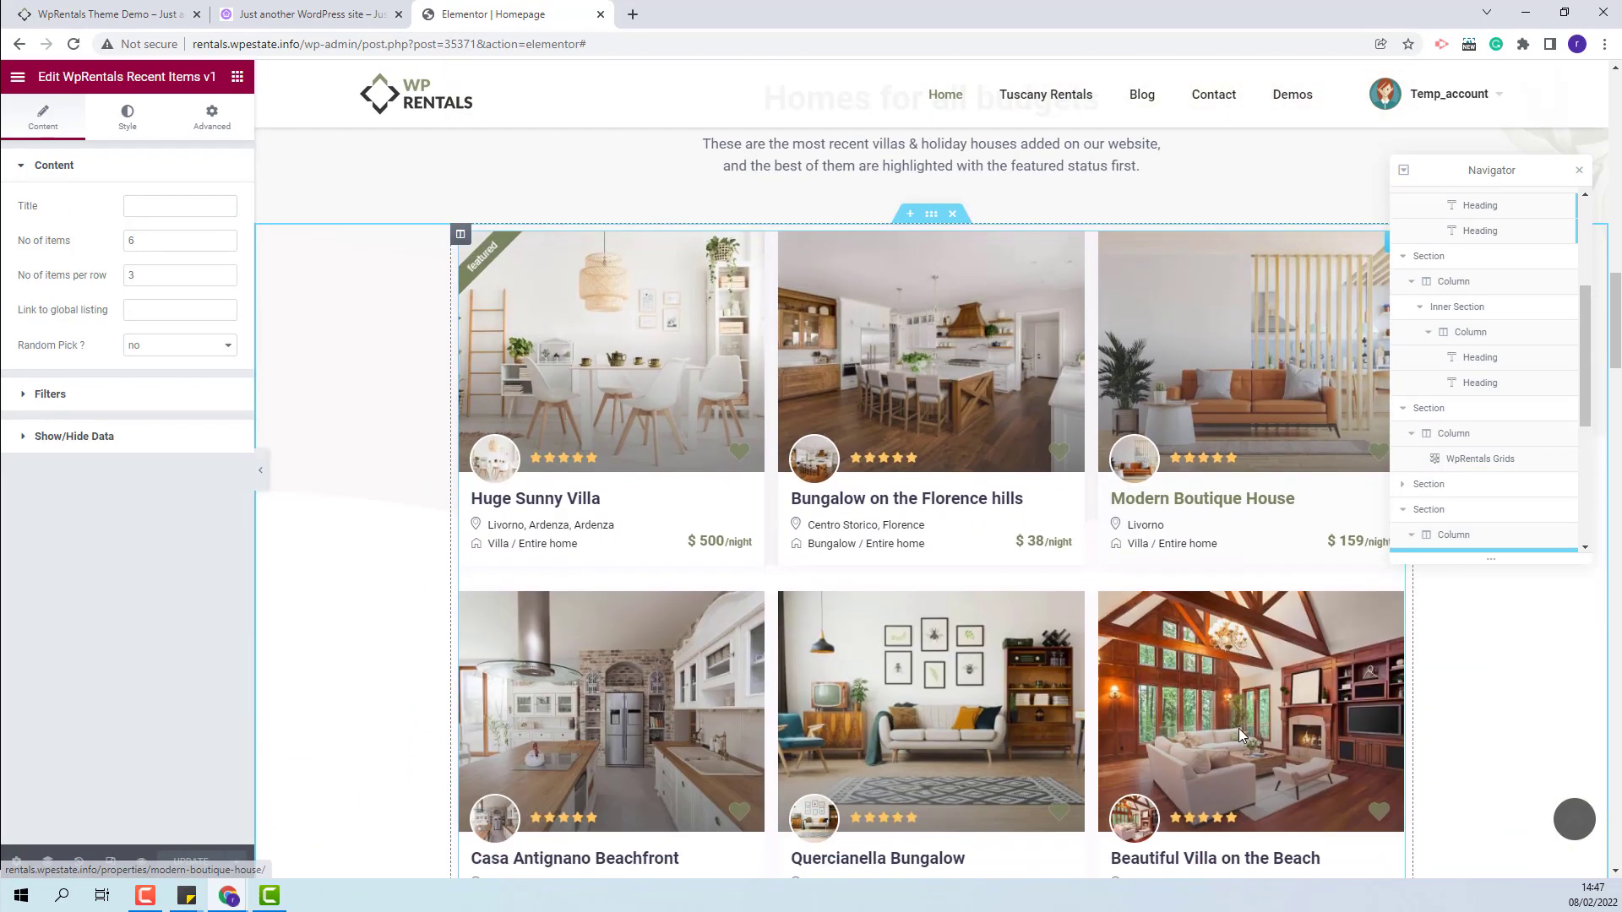
{"action": "left_click", "coordinate": [52, 400]}
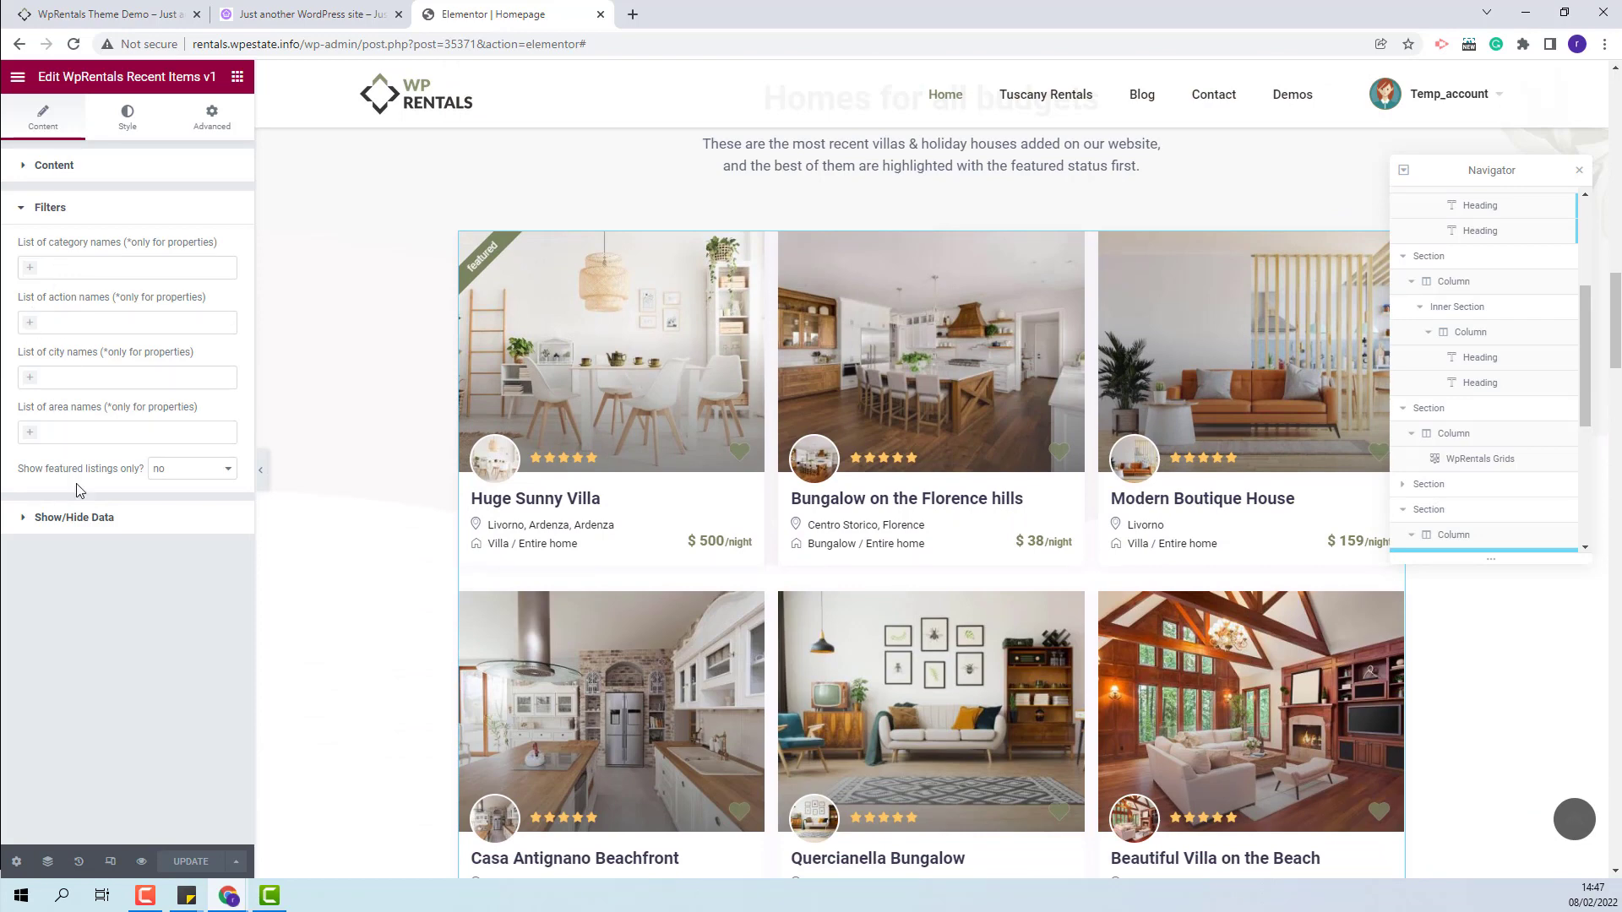
{"action": "left_click", "coordinate": [75, 518]}
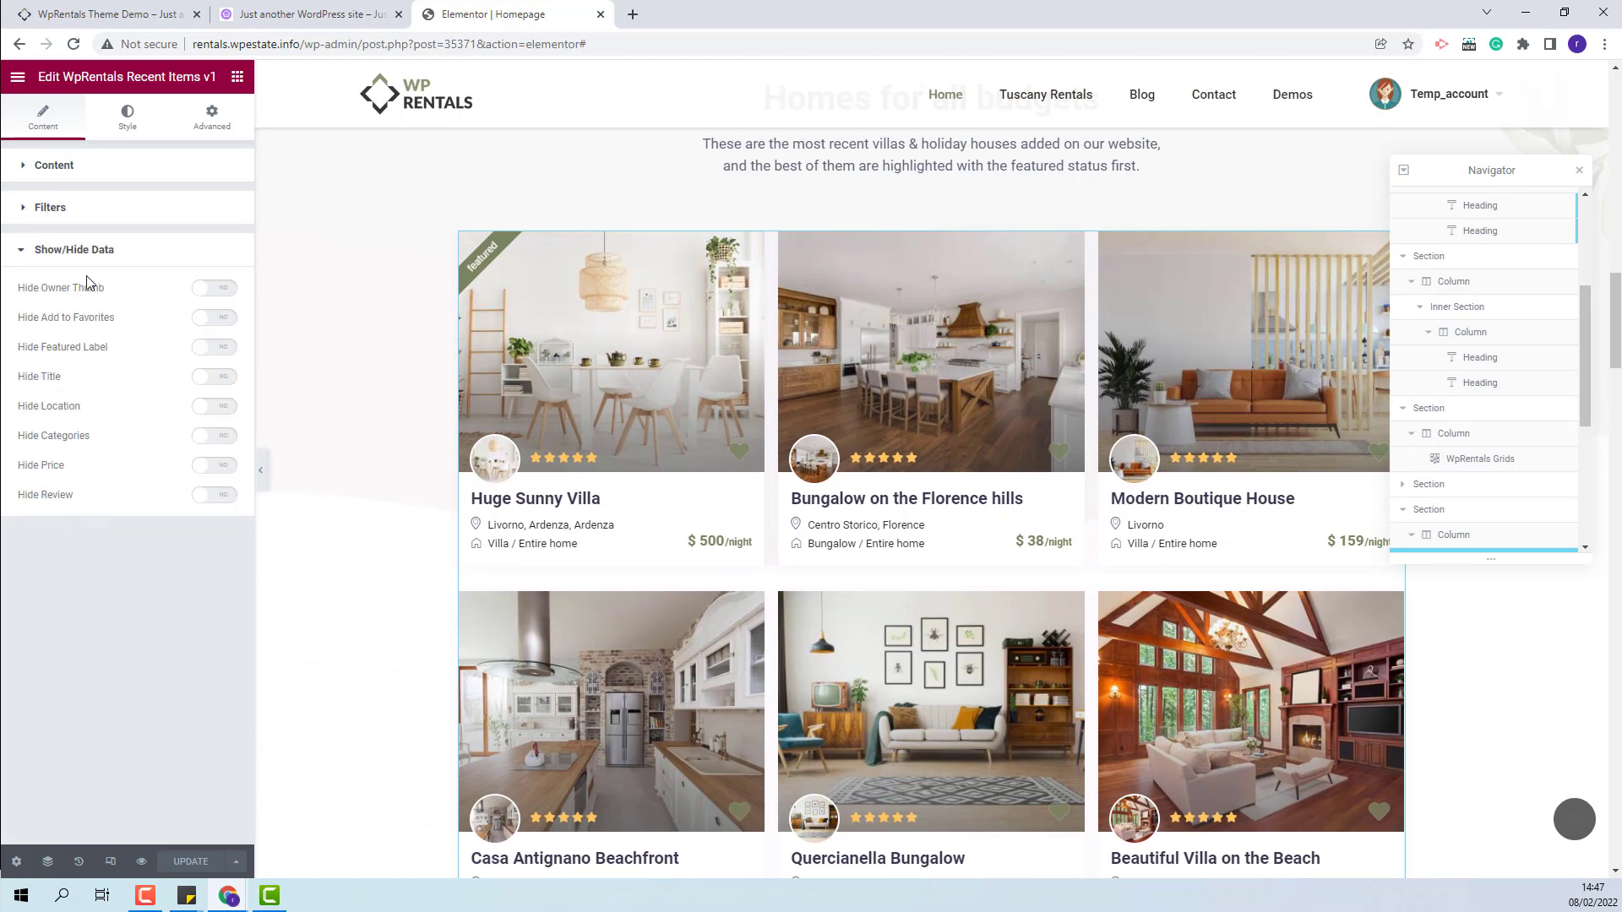
Try out Hide Owner Thumb and Hide Add to Favorites on the recent listings, switching each back off
{"action": "left_click", "coordinate": [215, 289]}
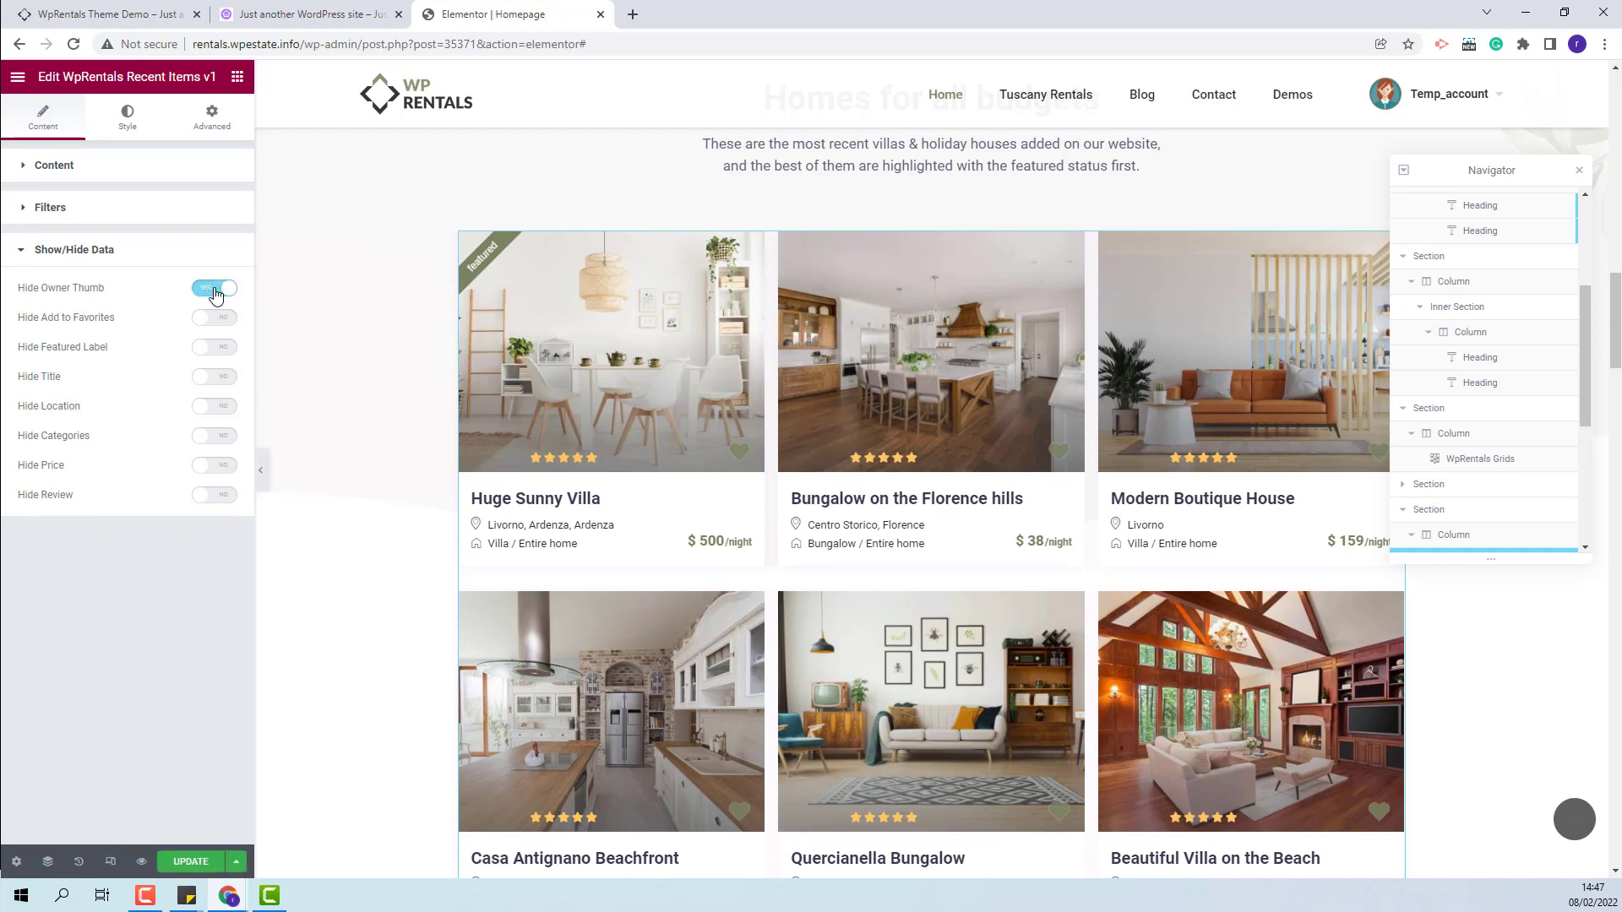
{"action": "left_click", "coordinate": [215, 291]}
{"action": "left_click", "coordinate": [217, 320]}
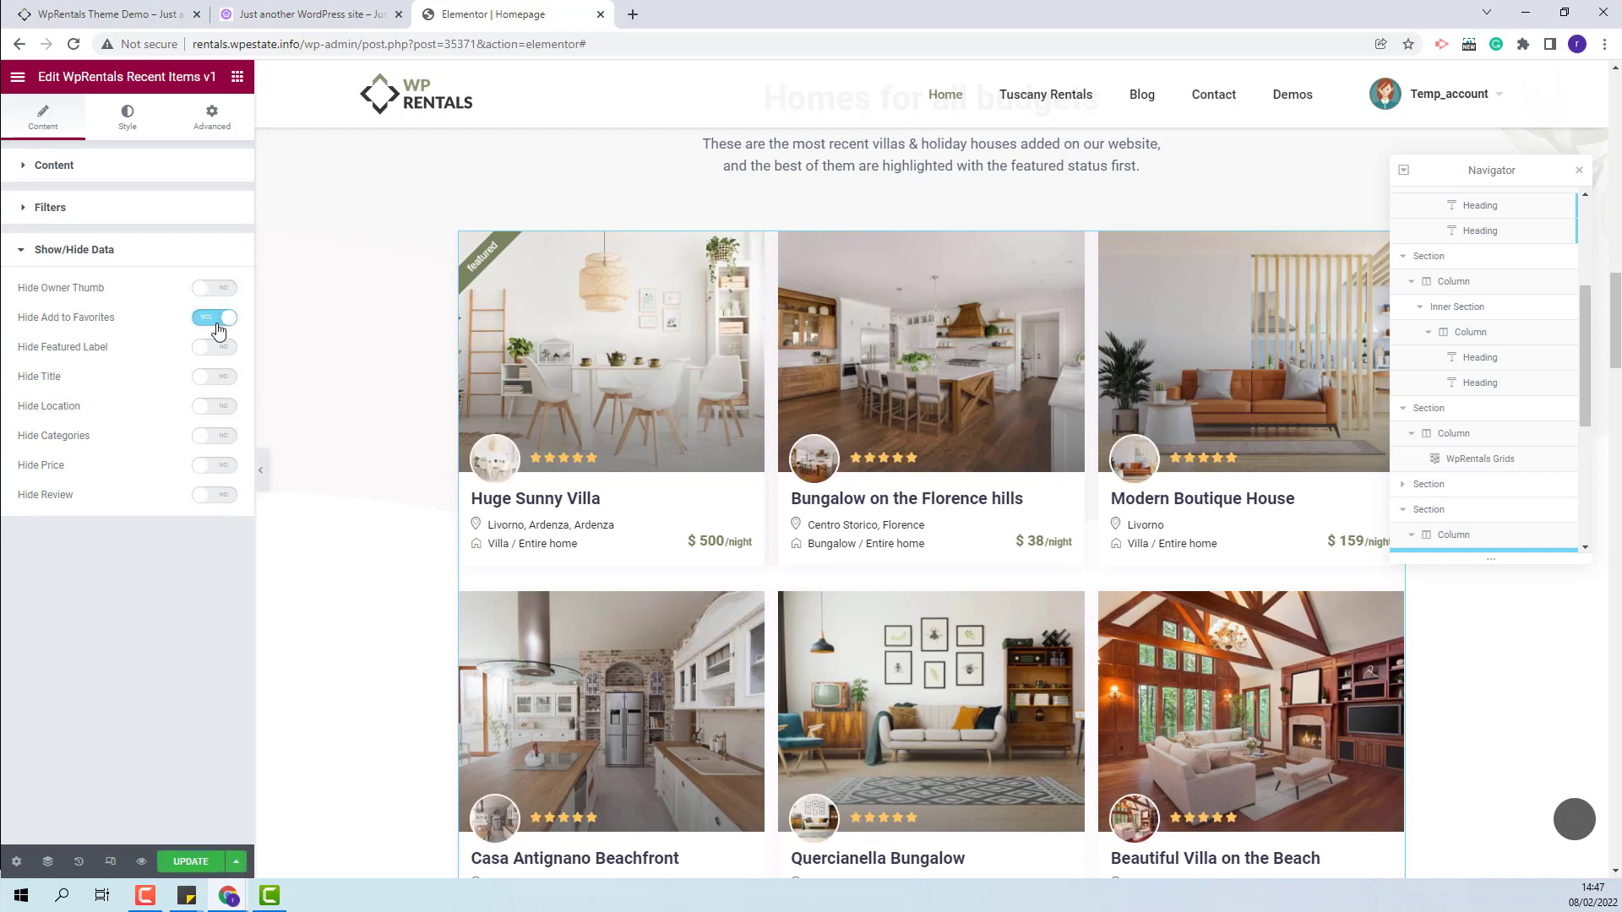
{"action": "left_click", "coordinate": [217, 319]}
Examine the popular features and amenities section, including the Pool icon and heading with their link settings
{"action": "scroll", "coordinate": [1486, 381], "scroll_direction": "down", "scroll_amount": 2}
{"action": "left_click", "coordinate": [1433, 418]}
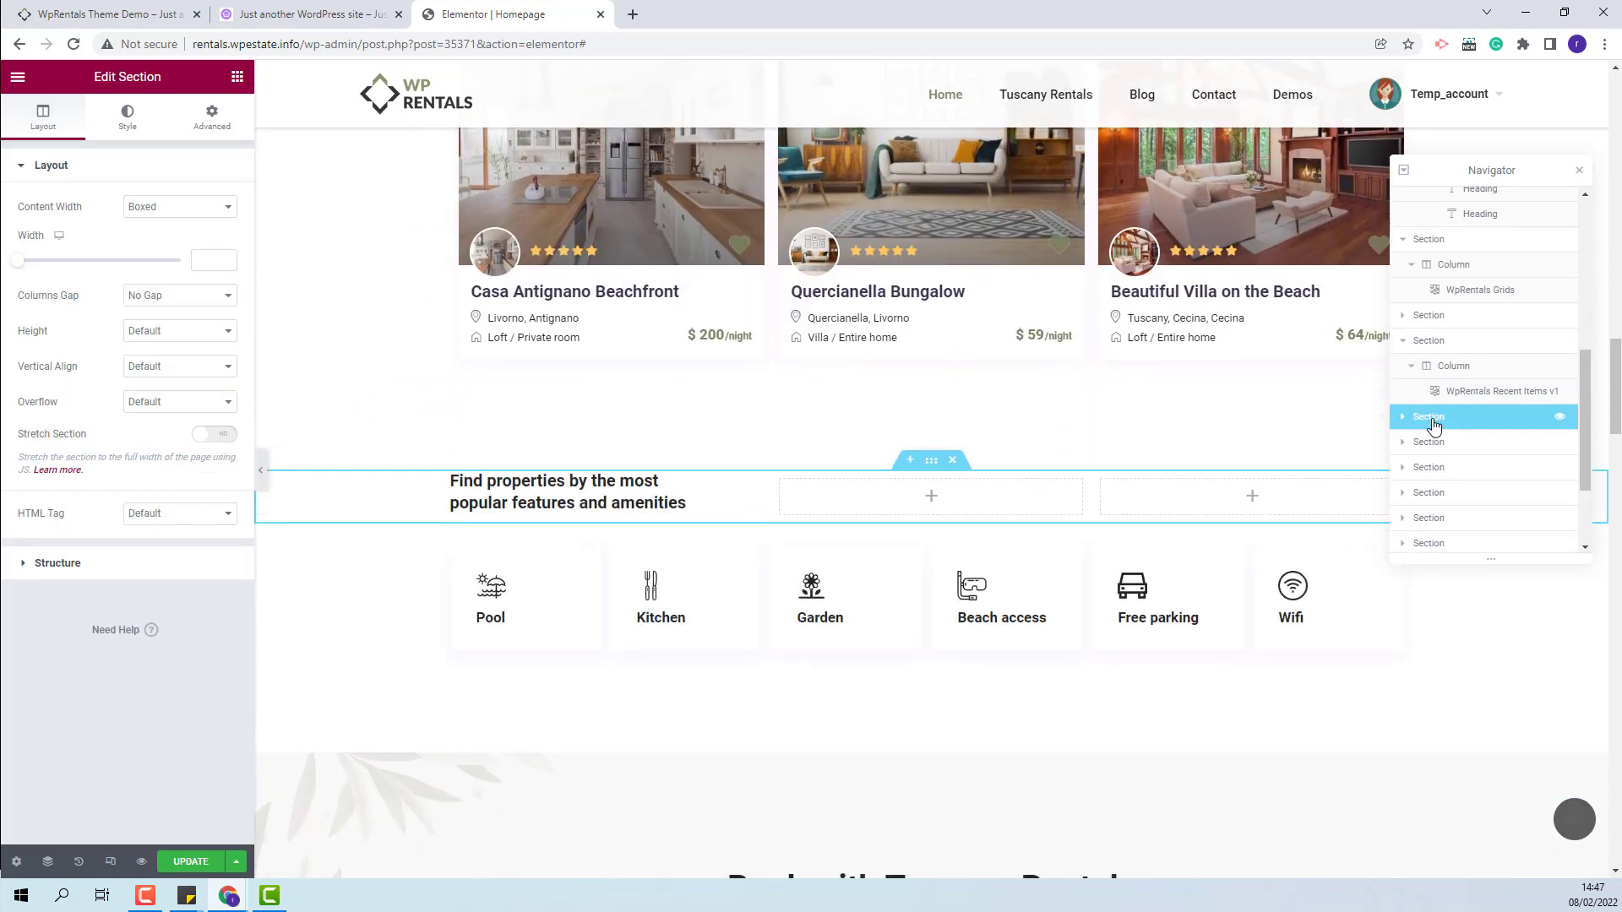
{"action": "left_click", "coordinate": [528, 594]}
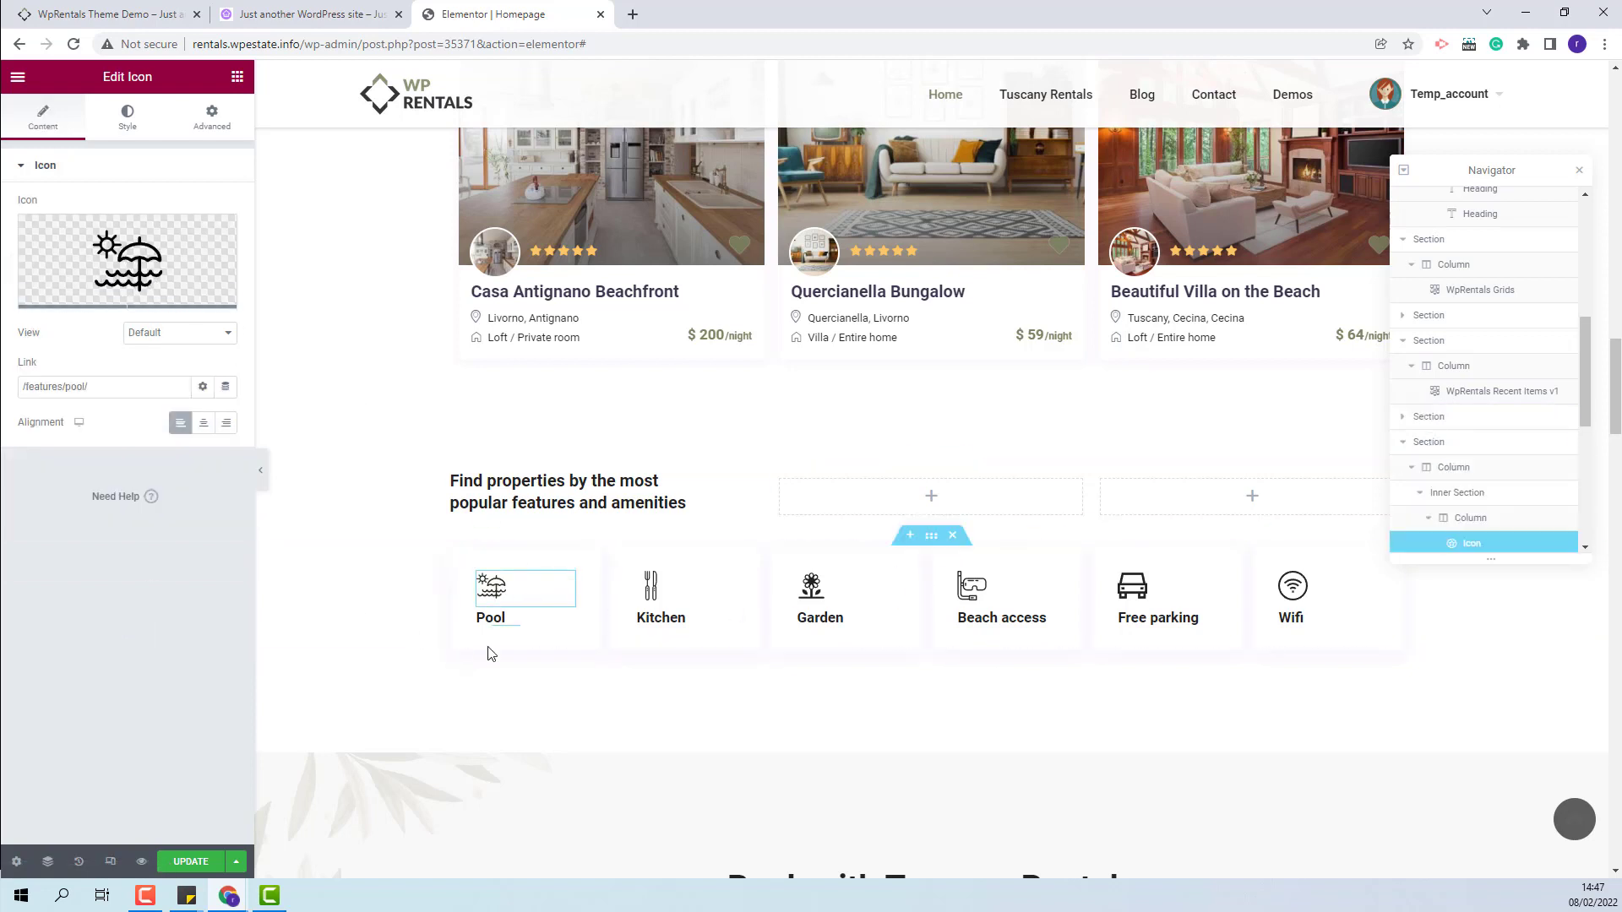
{"action": "left_click", "coordinate": [497, 623]}
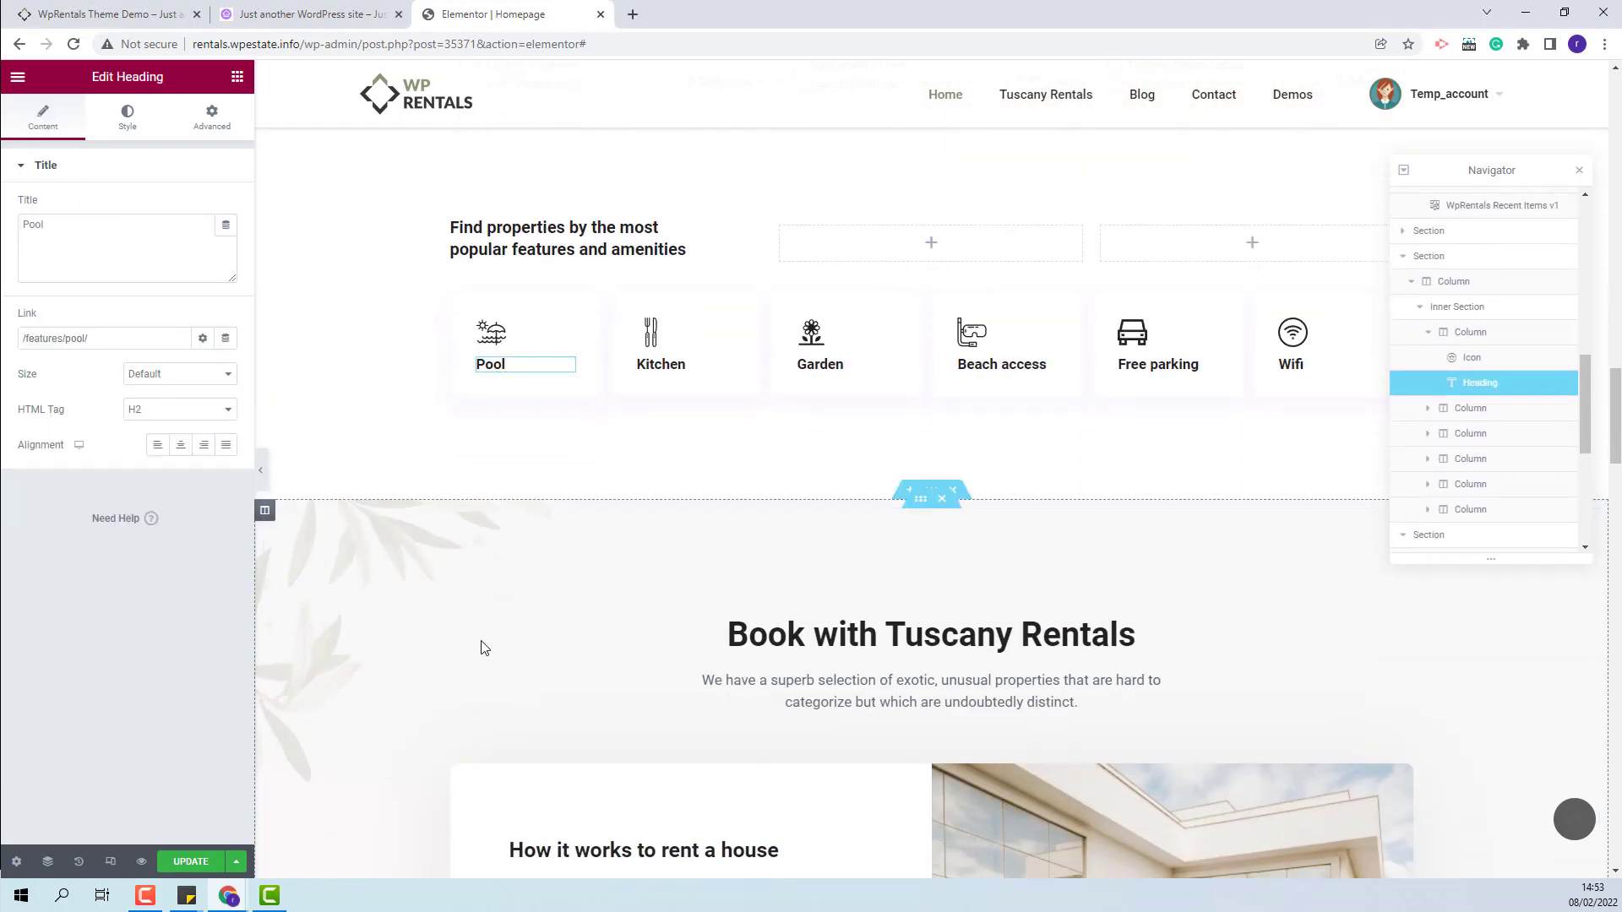
Examine the Book with Tuscany Rentals section's background and overlay image settings, plus its title and subtitle headings
{"action": "scroll", "coordinate": [1444, 435], "scroll_direction": "down", "scroll_amount": 2}
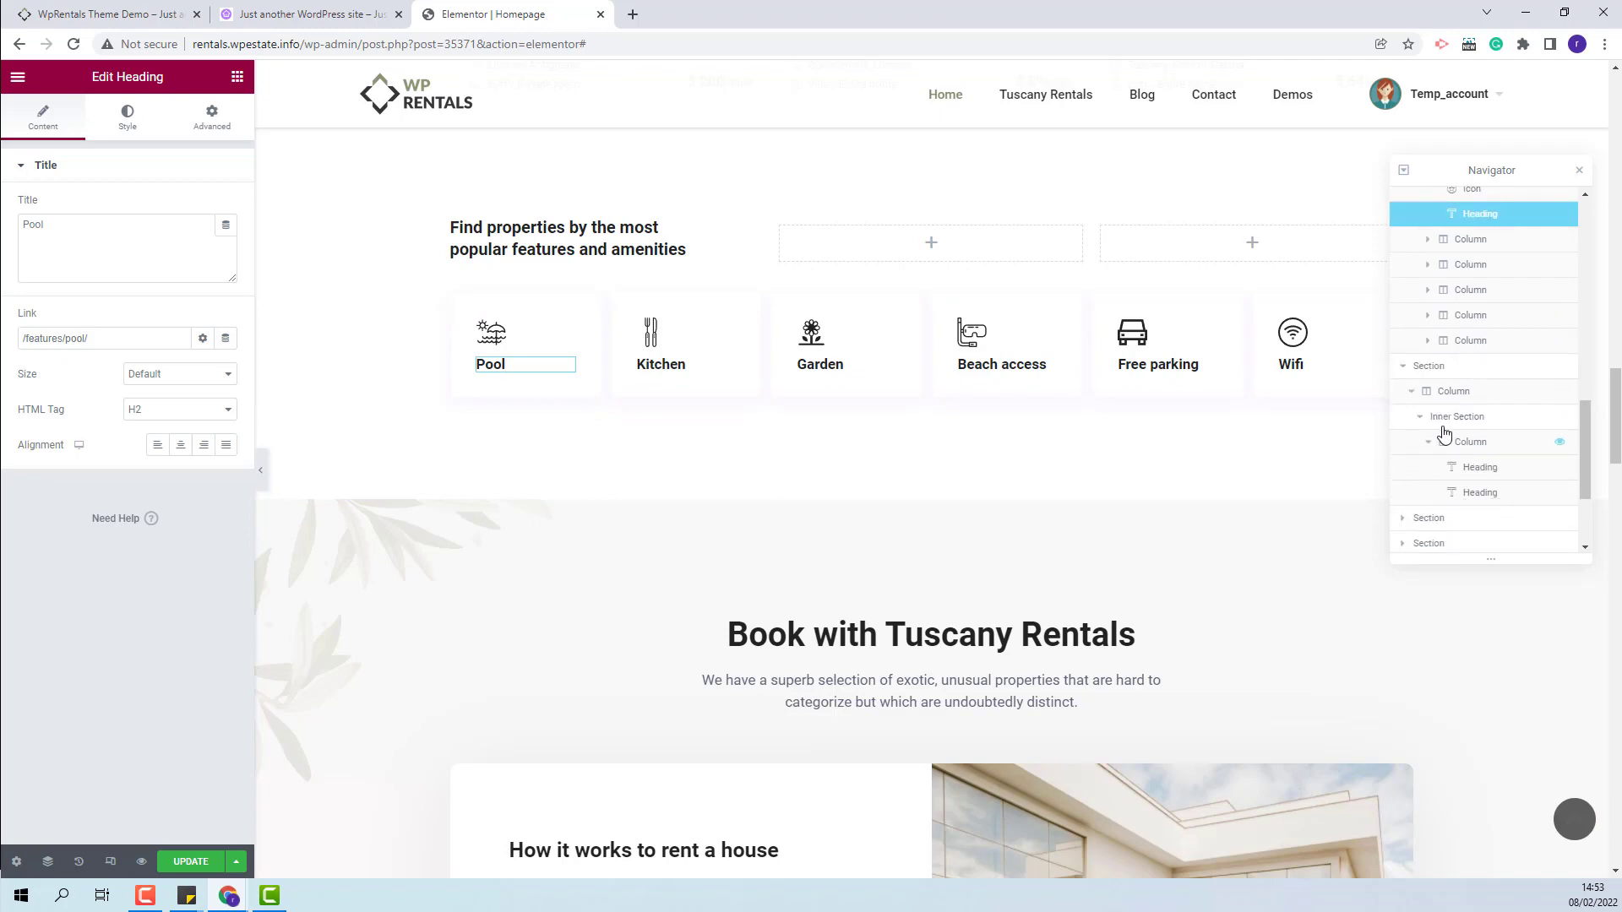
{"action": "left_click", "coordinate": [1430, 365]}
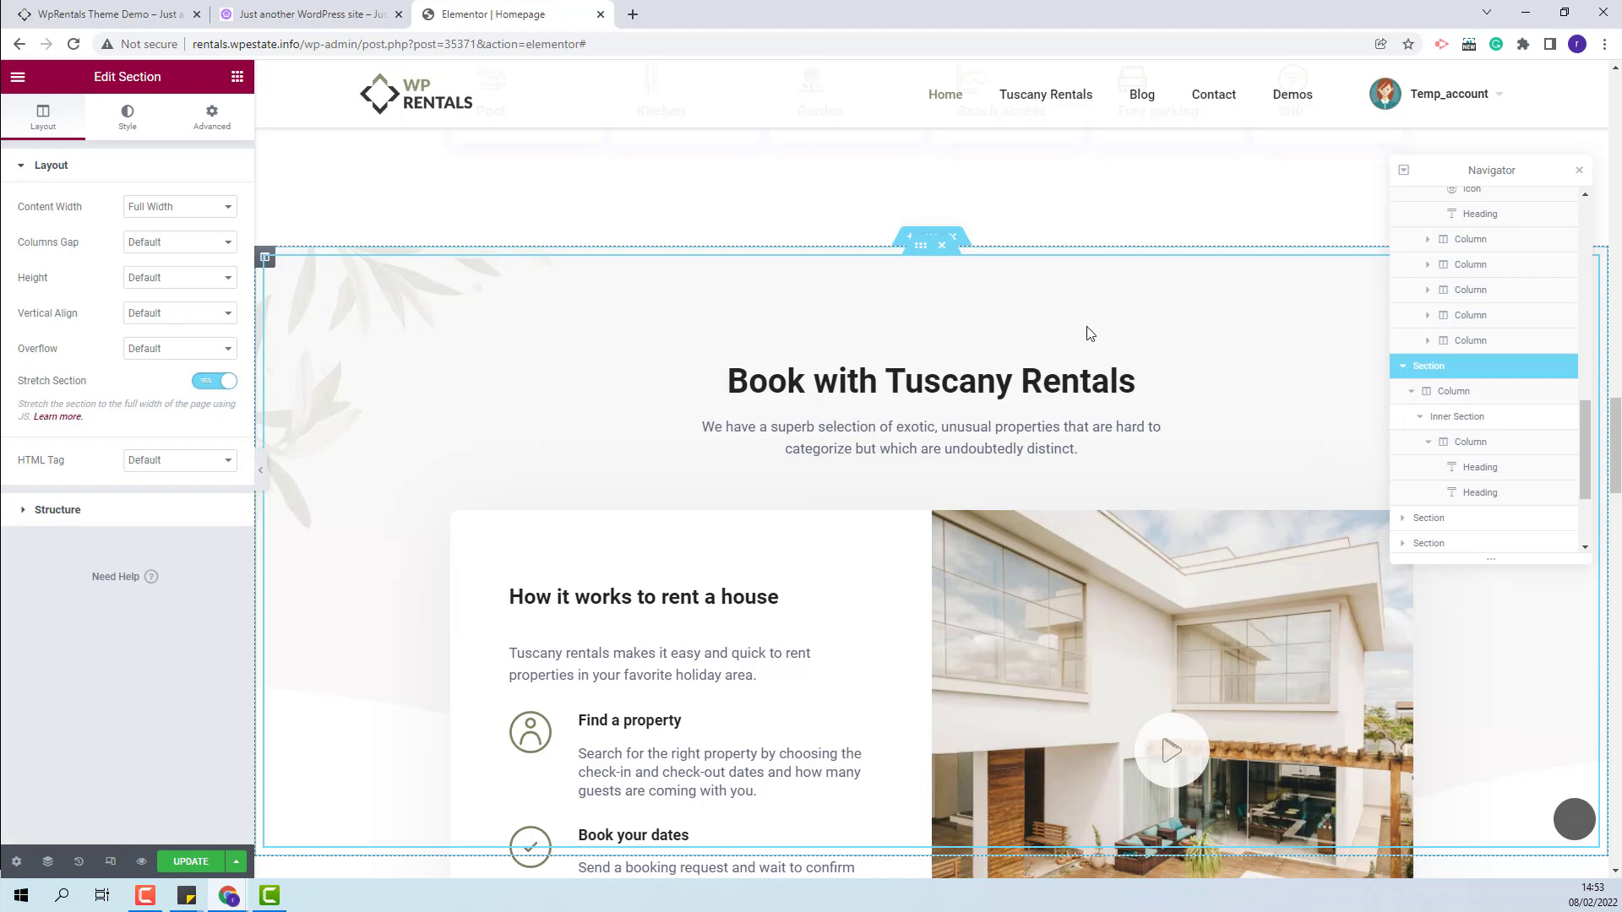
{"action": "left_click", "coordinate": [129, 119]}
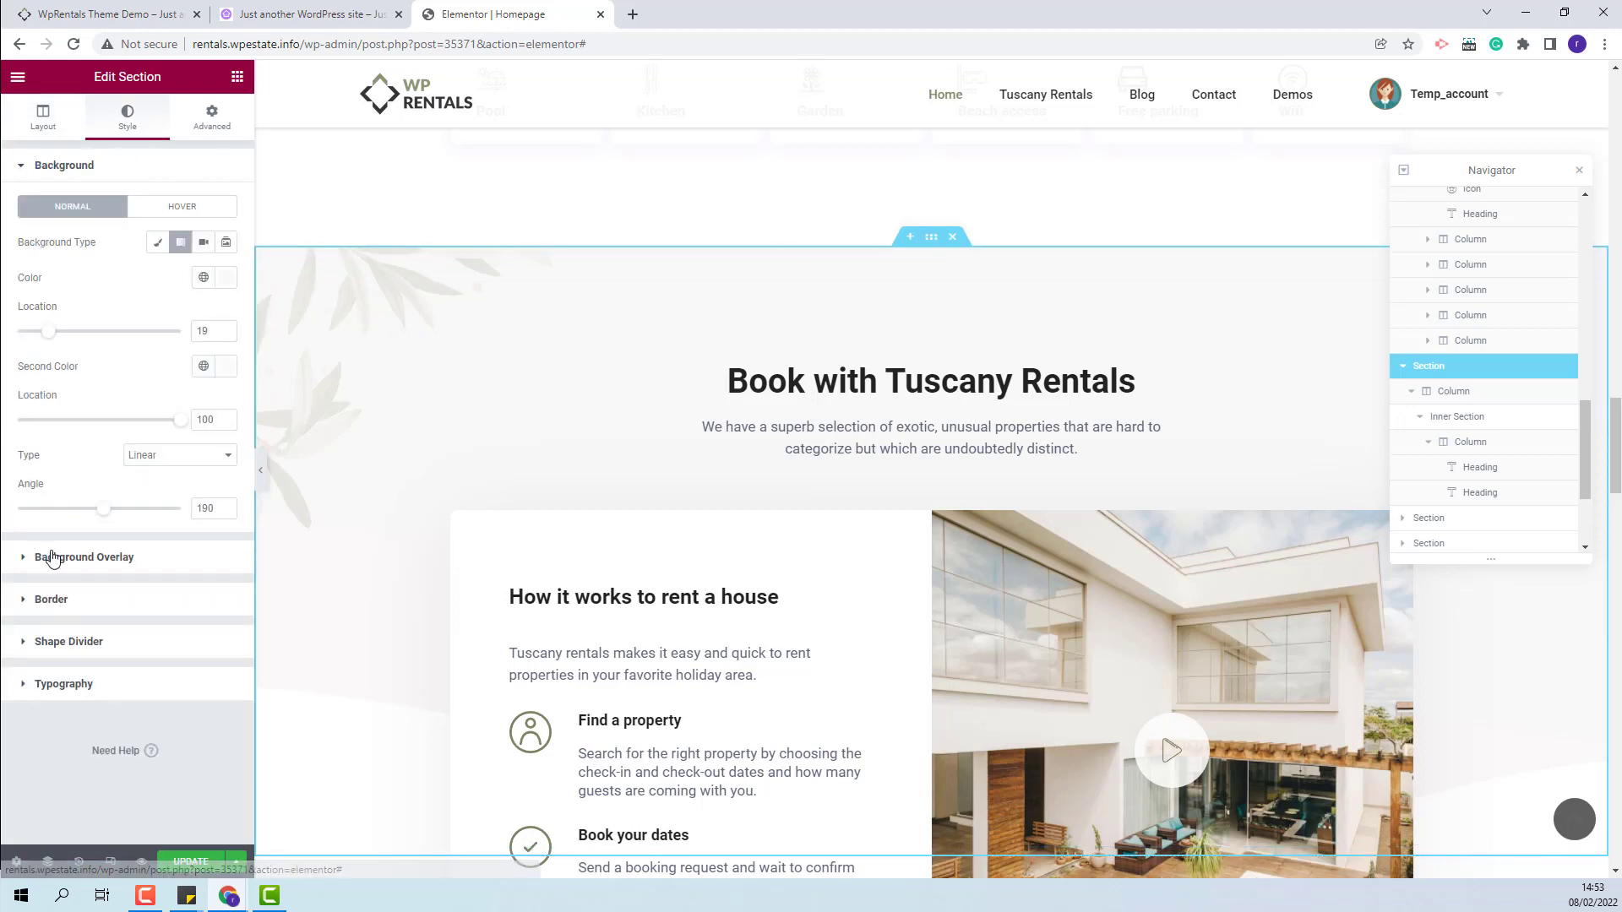
{"action": "left_click", "coordinate": [109, 559]}
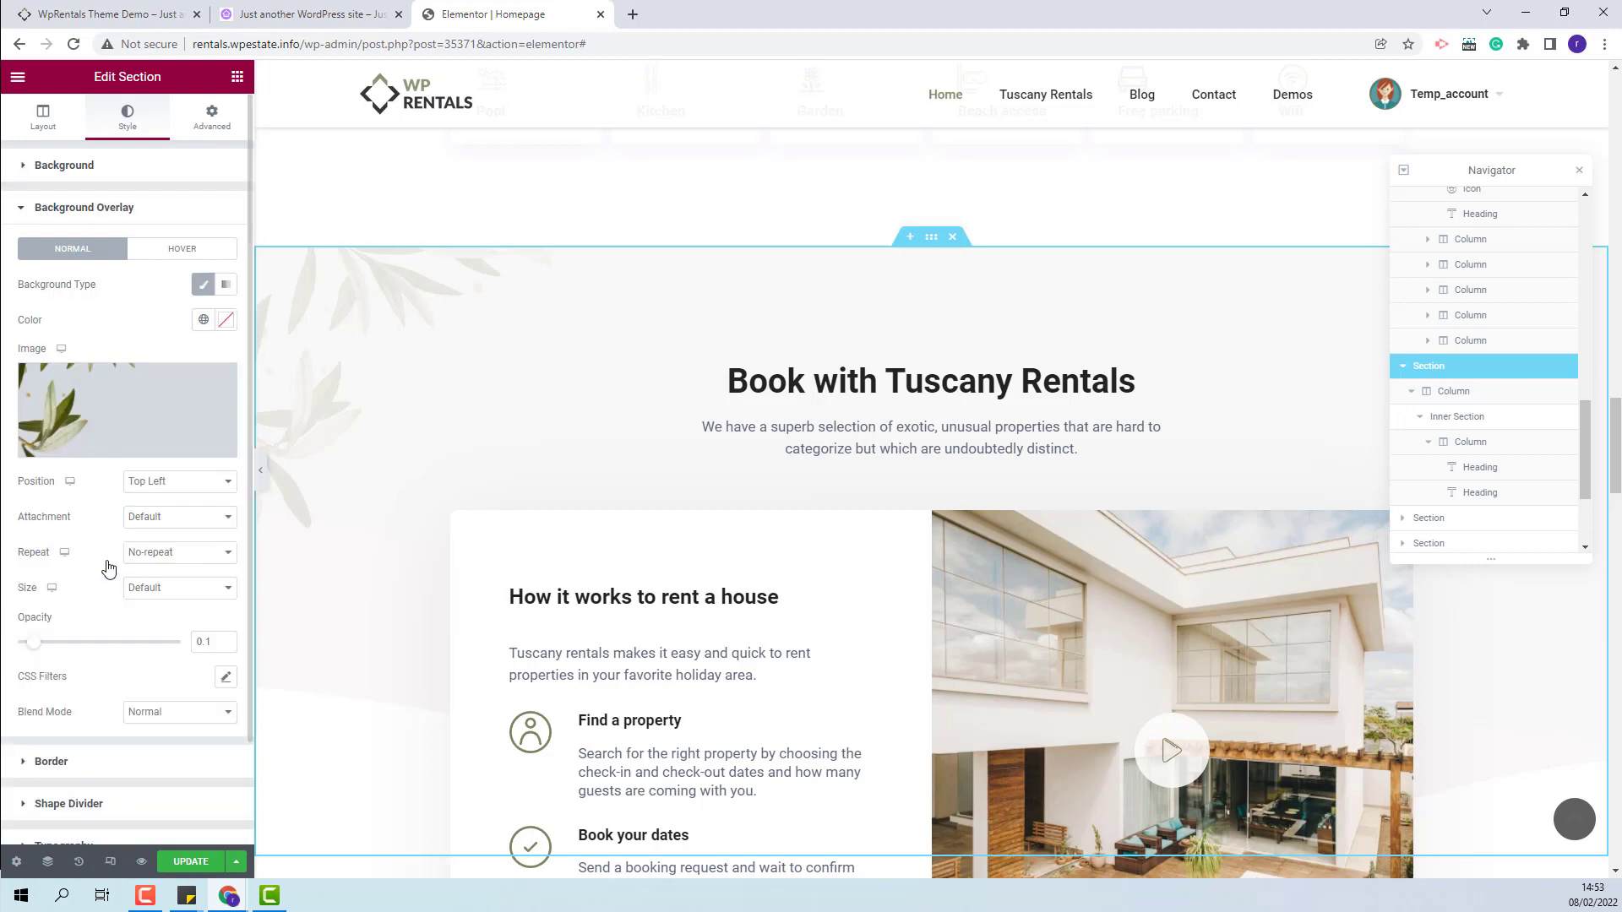
{"action": "mouse_move", "coordinate": [155, 420]}
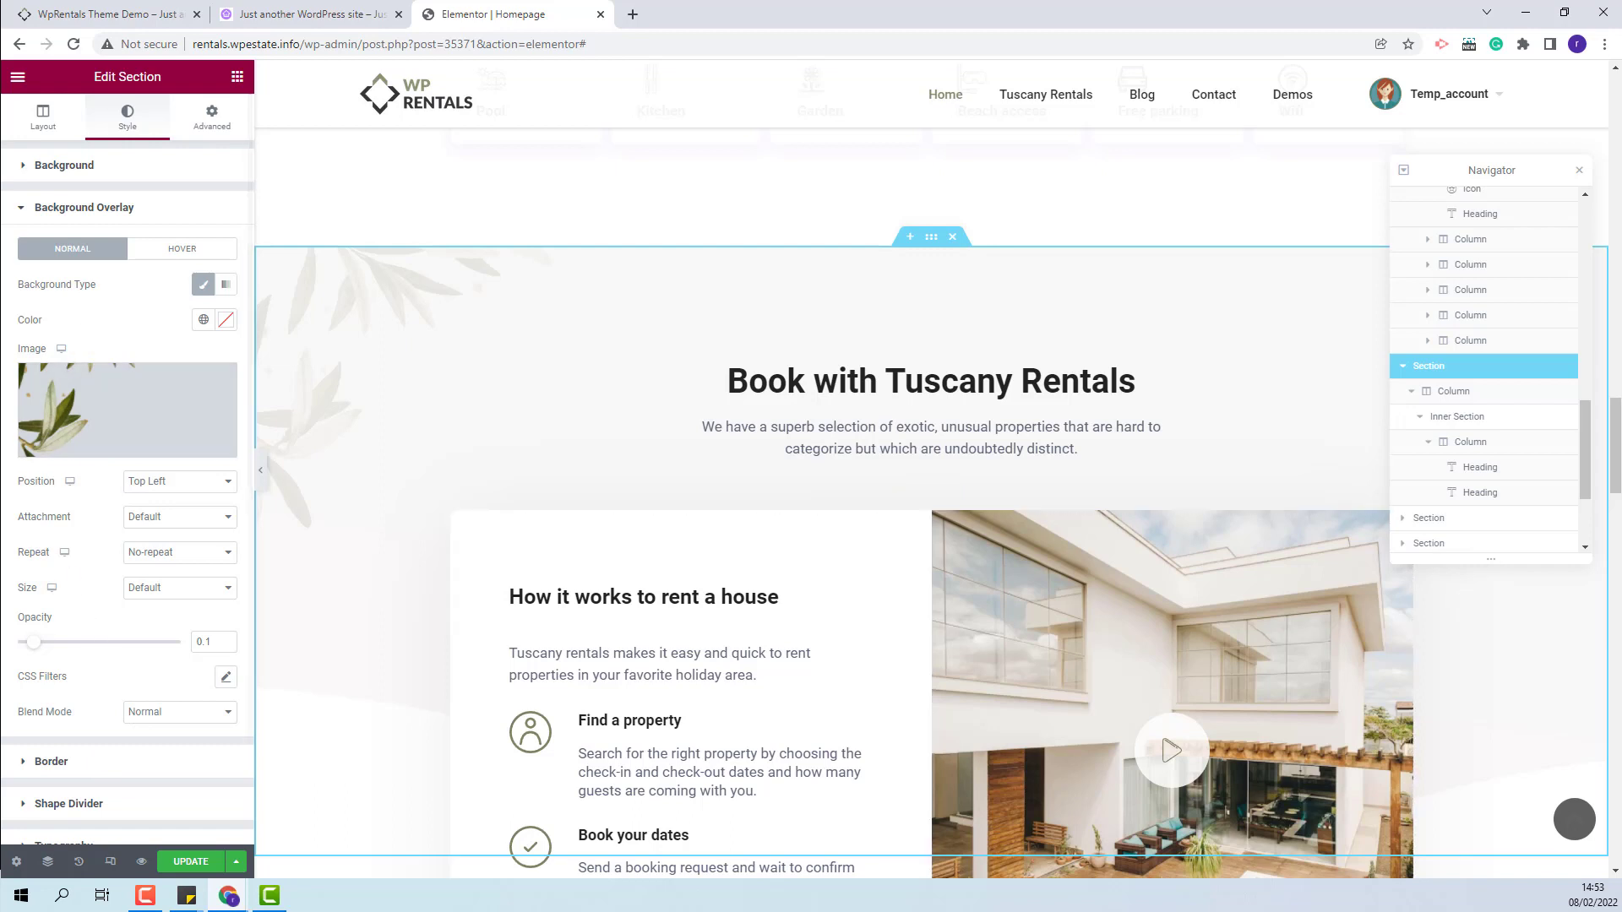
{"action": "left_click", "coordinate": [1475, 473]}
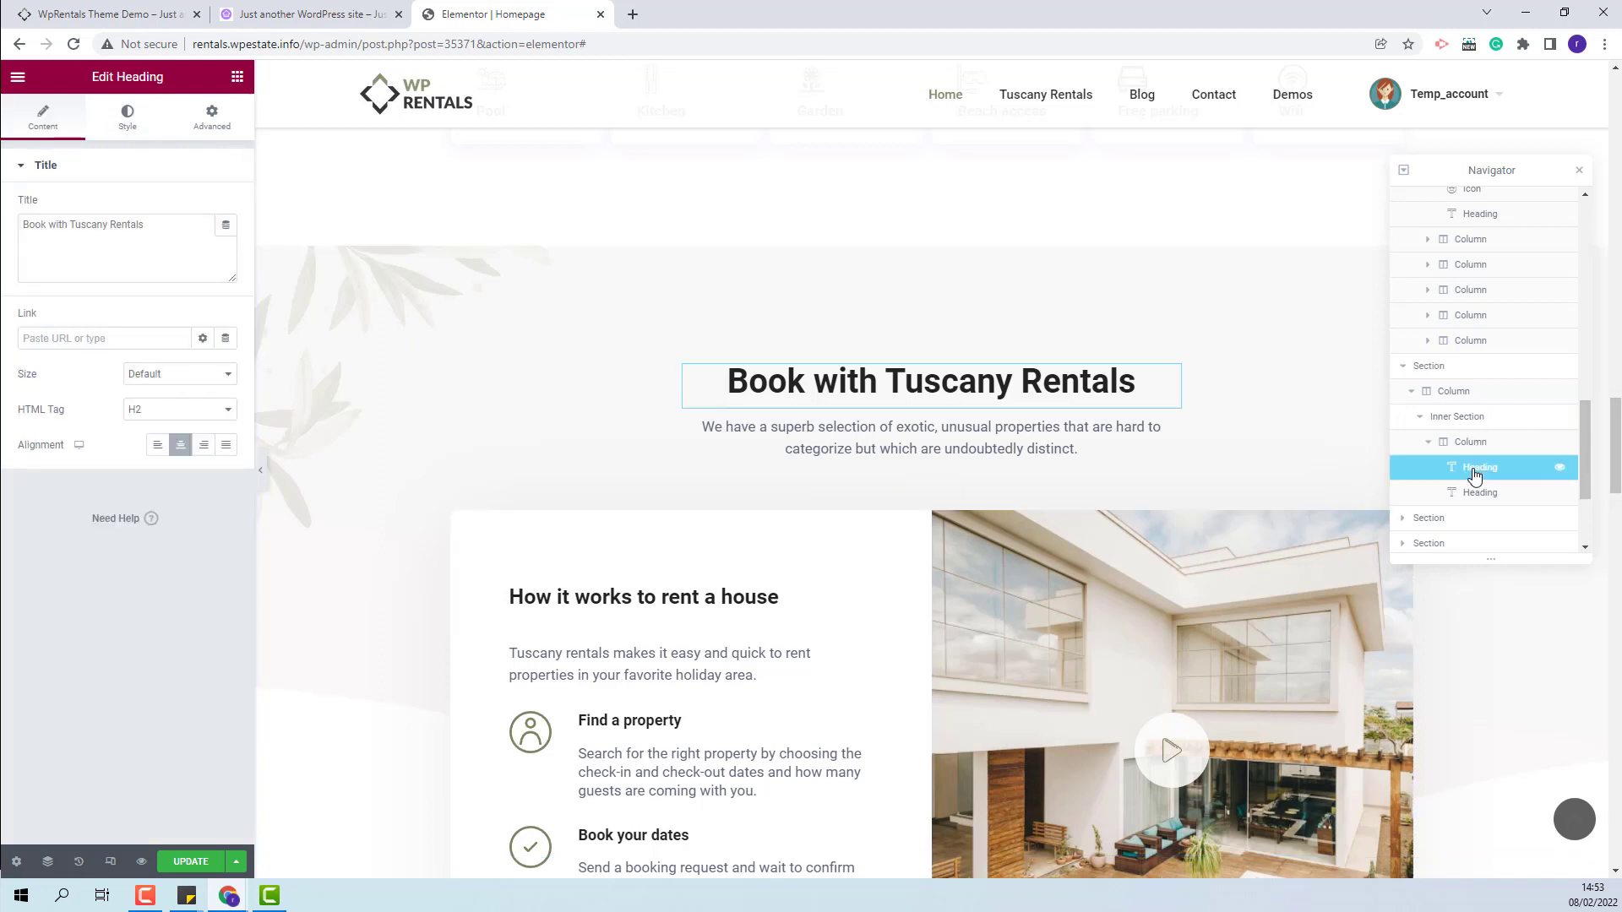
{"action": "left_click", "coordinate": [1488, 495]}
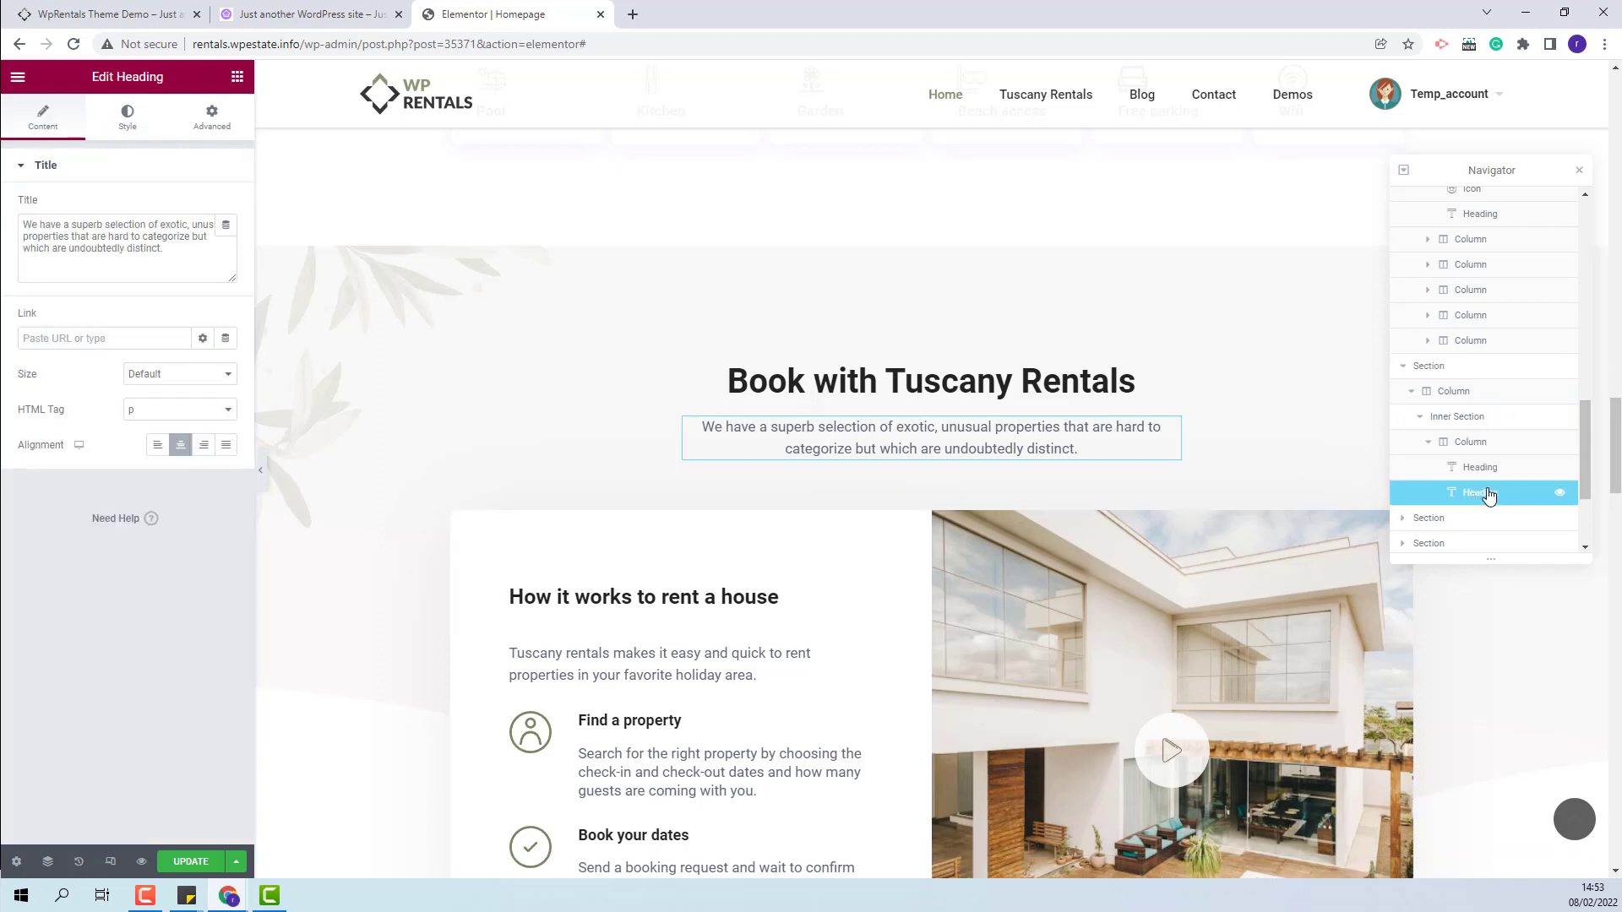
Examine the headings and the Find a property and Book your dates icon boxes under How it works to rent a house
{"action": "left_click", "coordinate": [1436, 518]}
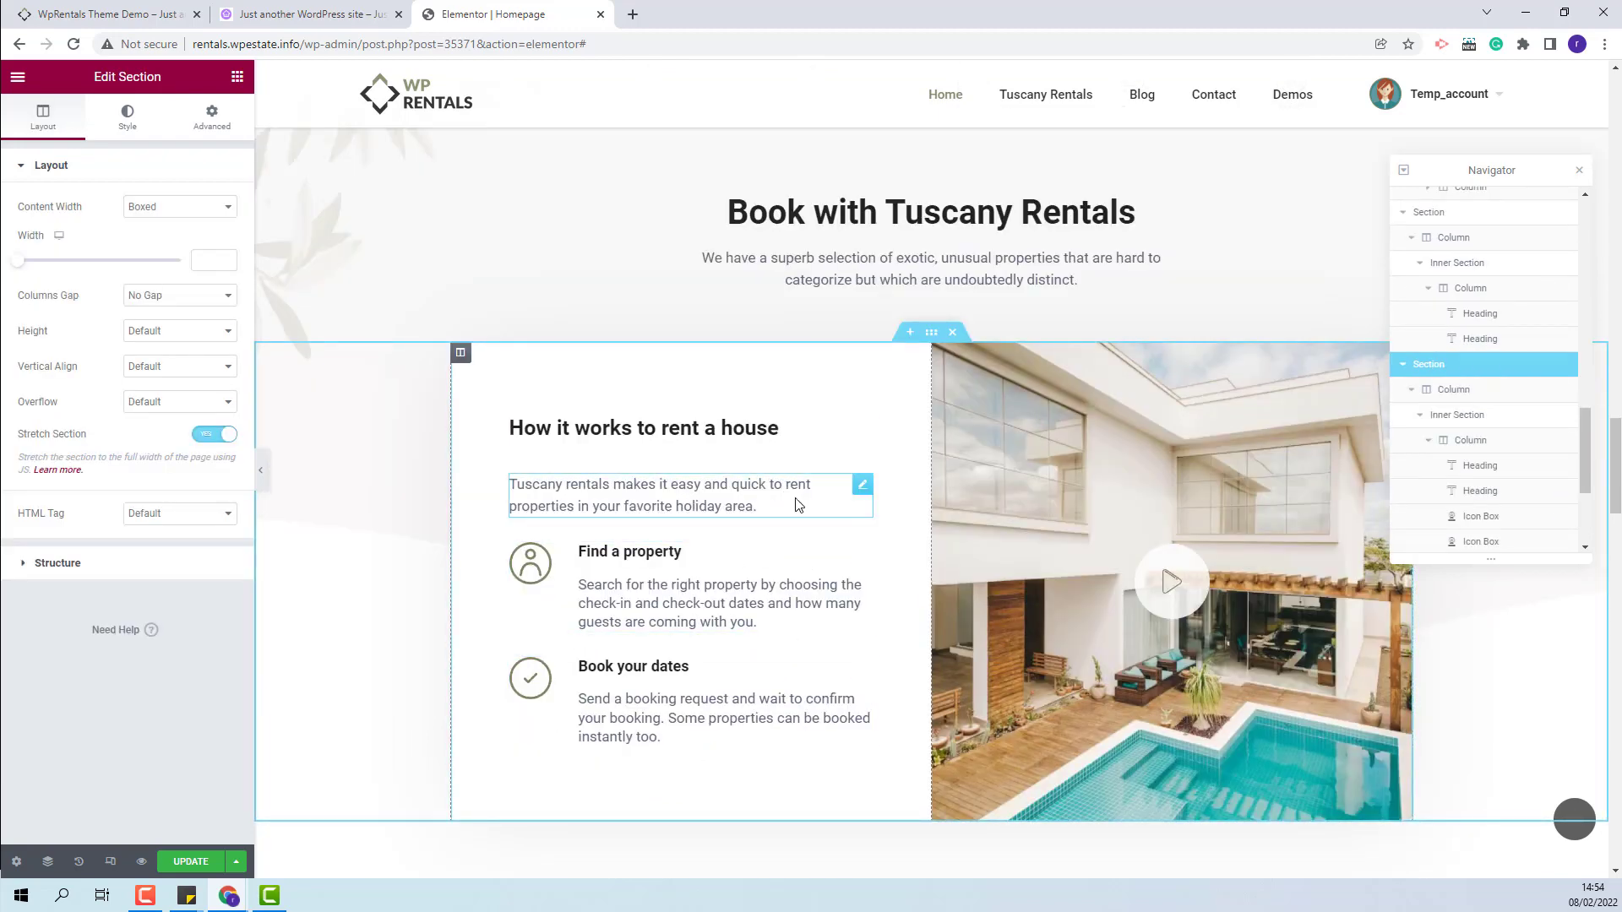
{"action": "left_click", "coordinate": [1474, 468]}
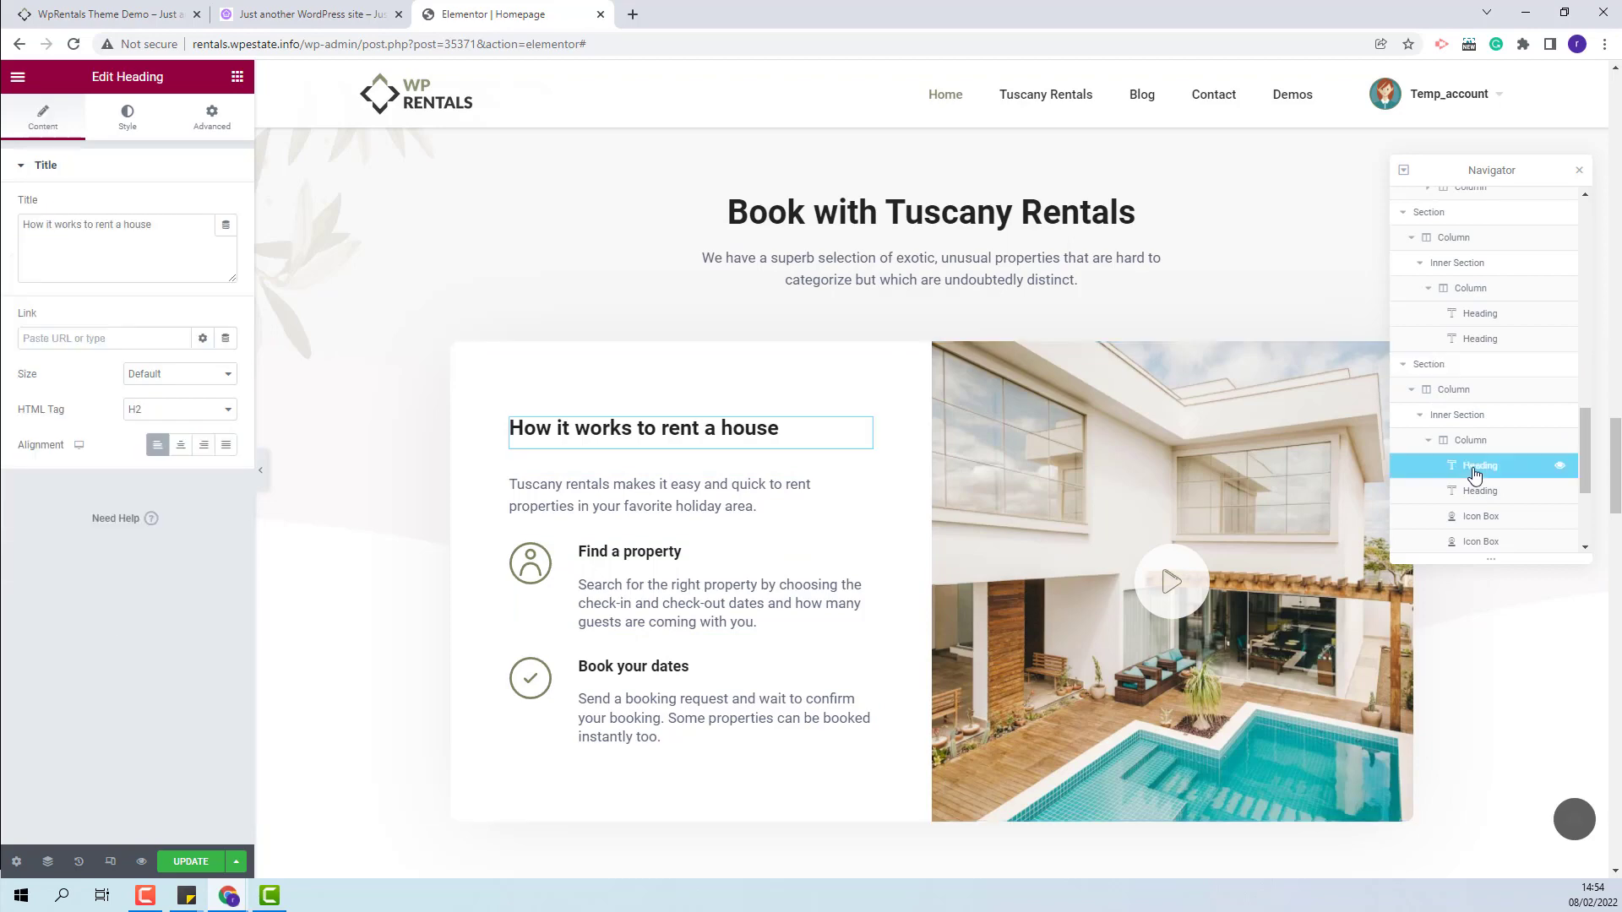
{"action": "left_click", "coordinate": [1479, 492]}
{"action": "left_click", "coordinate": [1482, 520]}
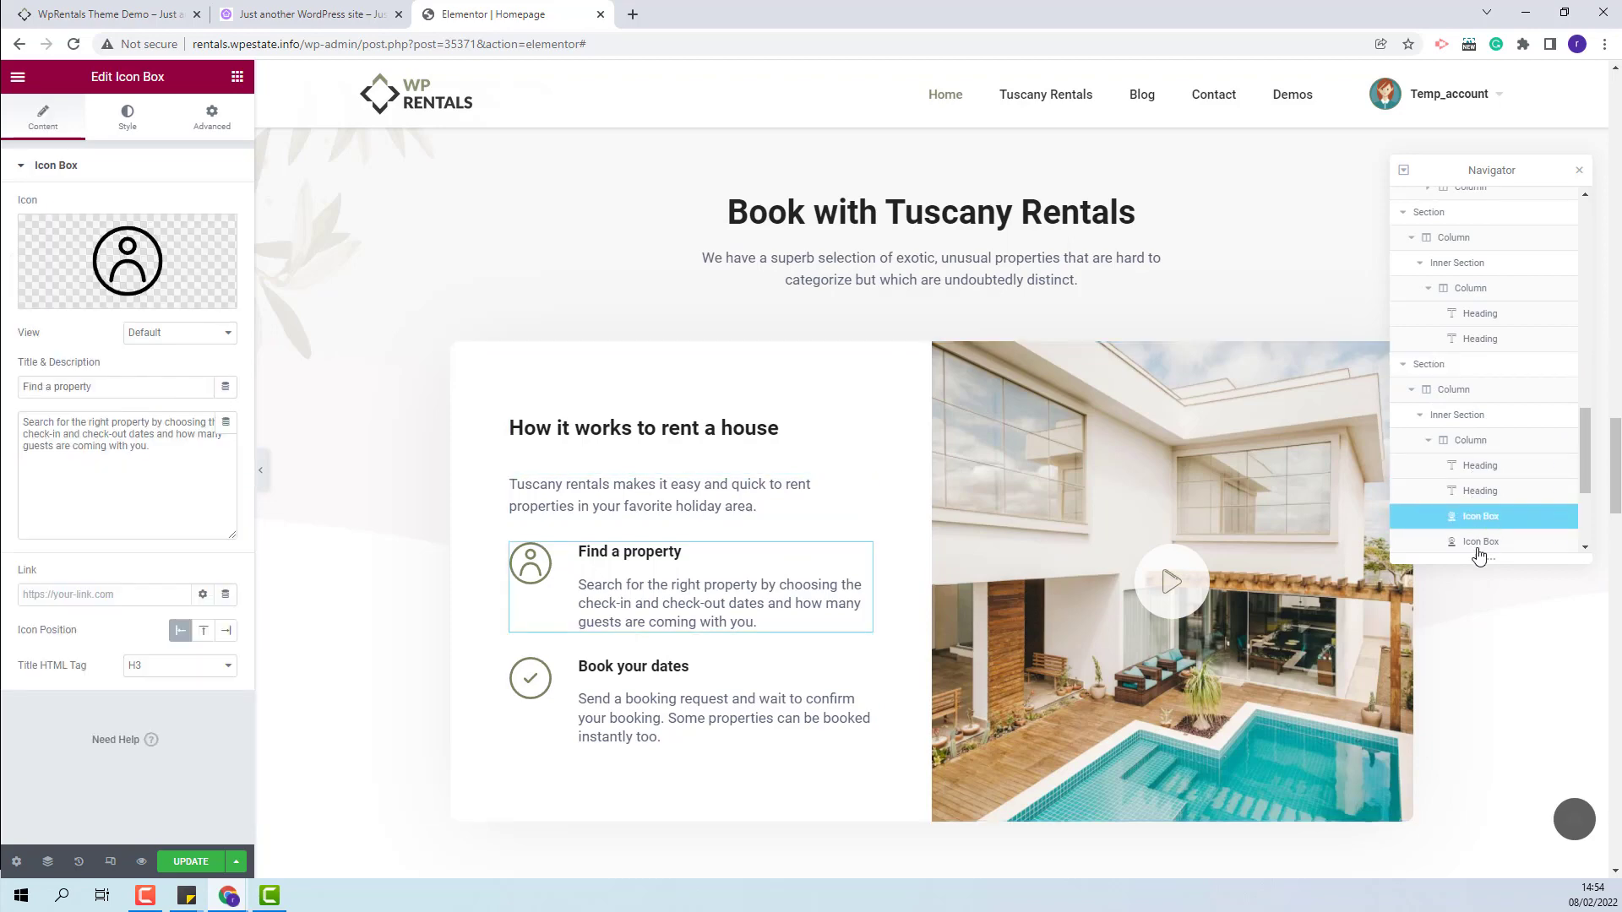
{"action": "left_click", "coordinate": [1480, 542]}
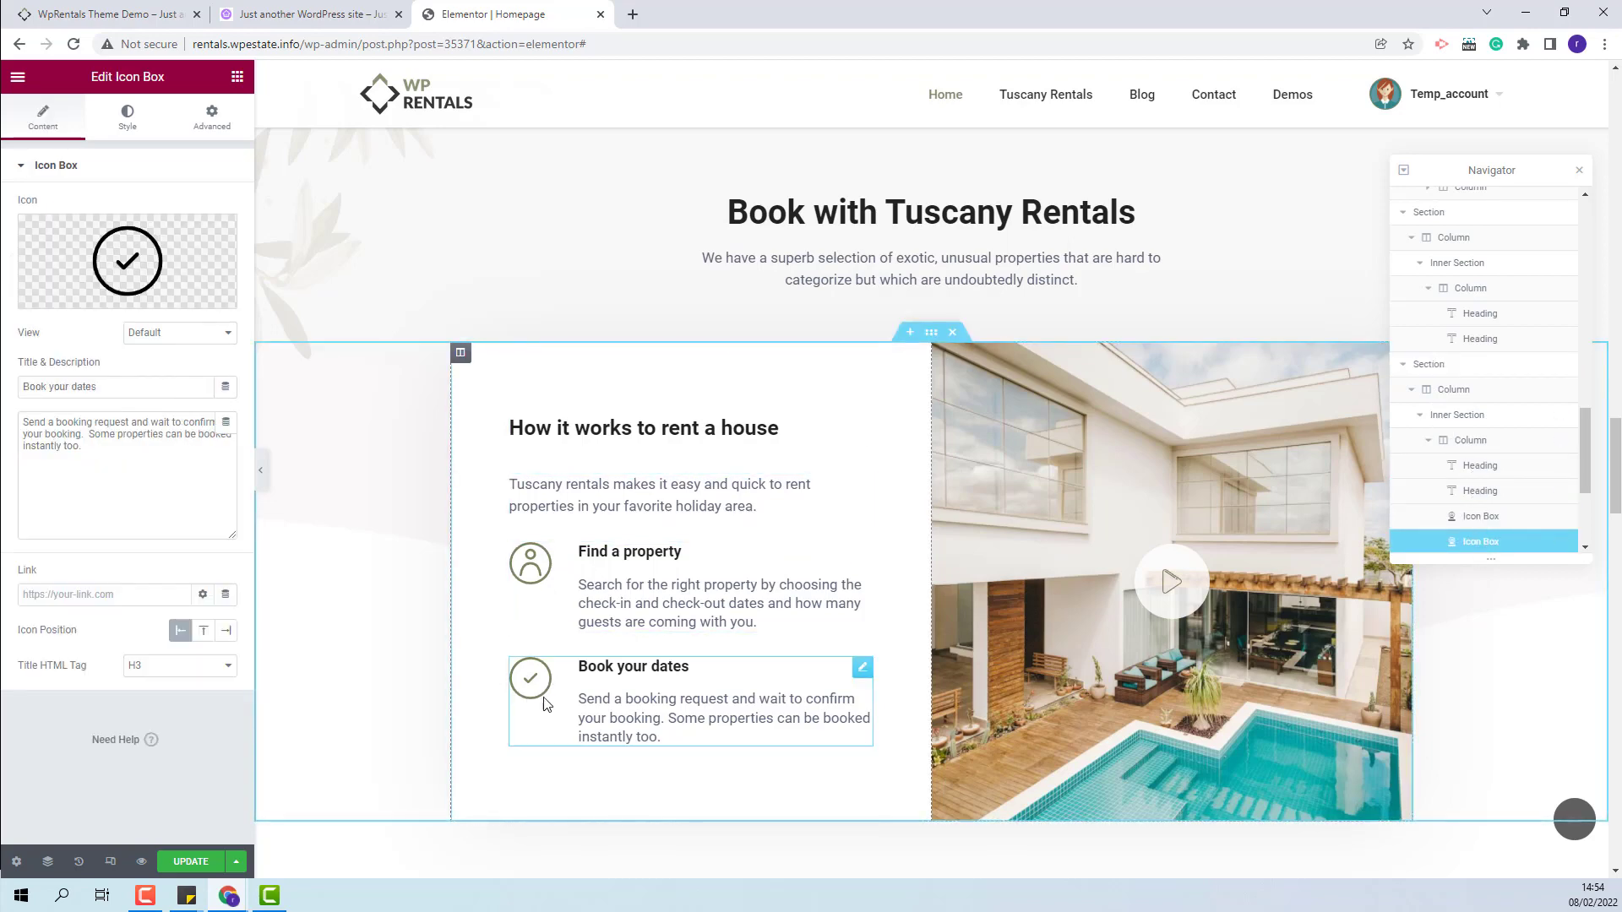
Examine the WpRentals Video Player's content, style and positioning settings, along with the background image of its column
{"action": "scroll", "coordinate": [809, 515], "scroll_direction": "down", "scroll_amount": 1}
{"action": "scroll", "coordinate": [809, 516], "scroll_direction": "down", "scroll_amount": 2}
{"action": "scroll", "coordinate": [1484, 473], "scroll_direction": "down", "scroll_amount": 2}
{"action": "left_click", "coordinate": [1484, 403]}
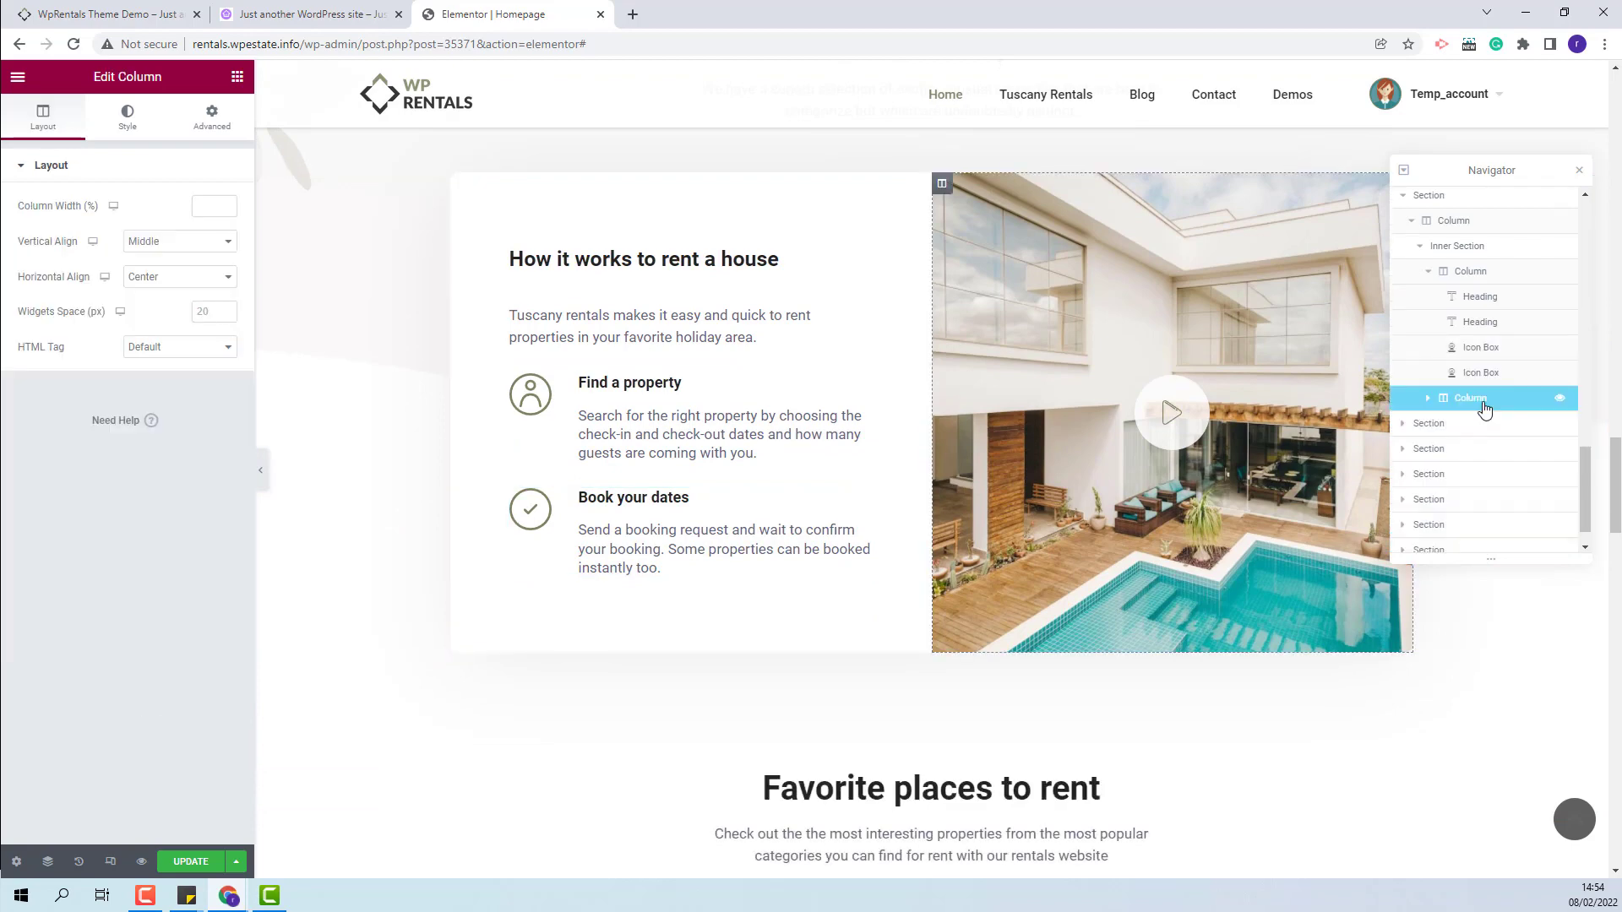
{"action": "left_click", "coordinate": [1431, 400]}
{"action": "left_click", "coordinate": [1453, 429]}
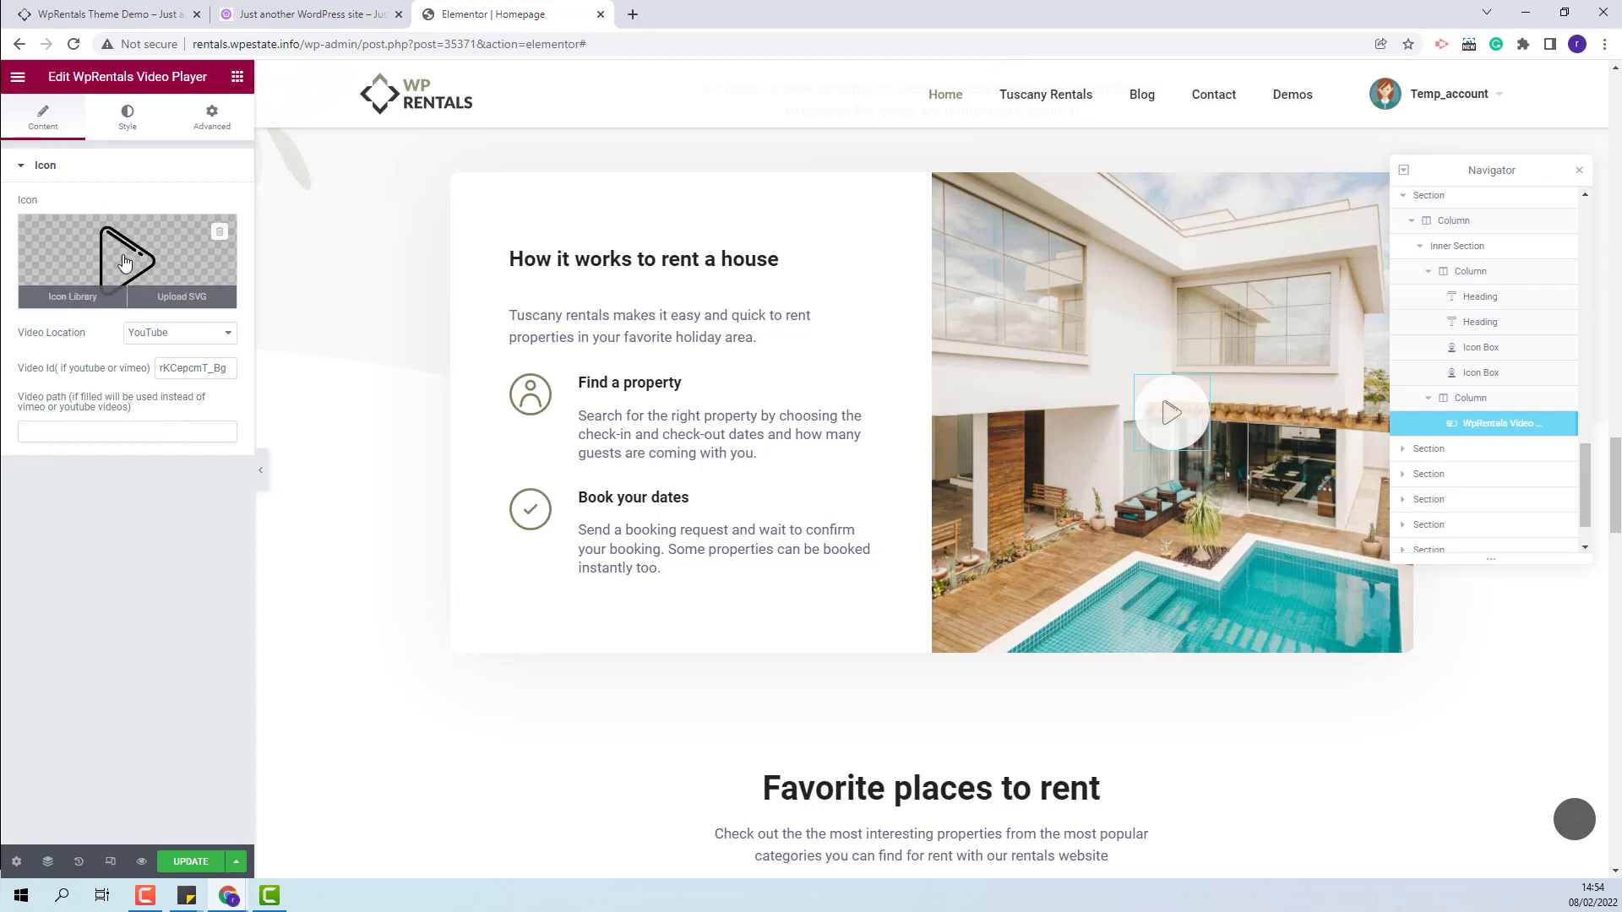
{"action": "left_click", "coordinate": [126, 119]}
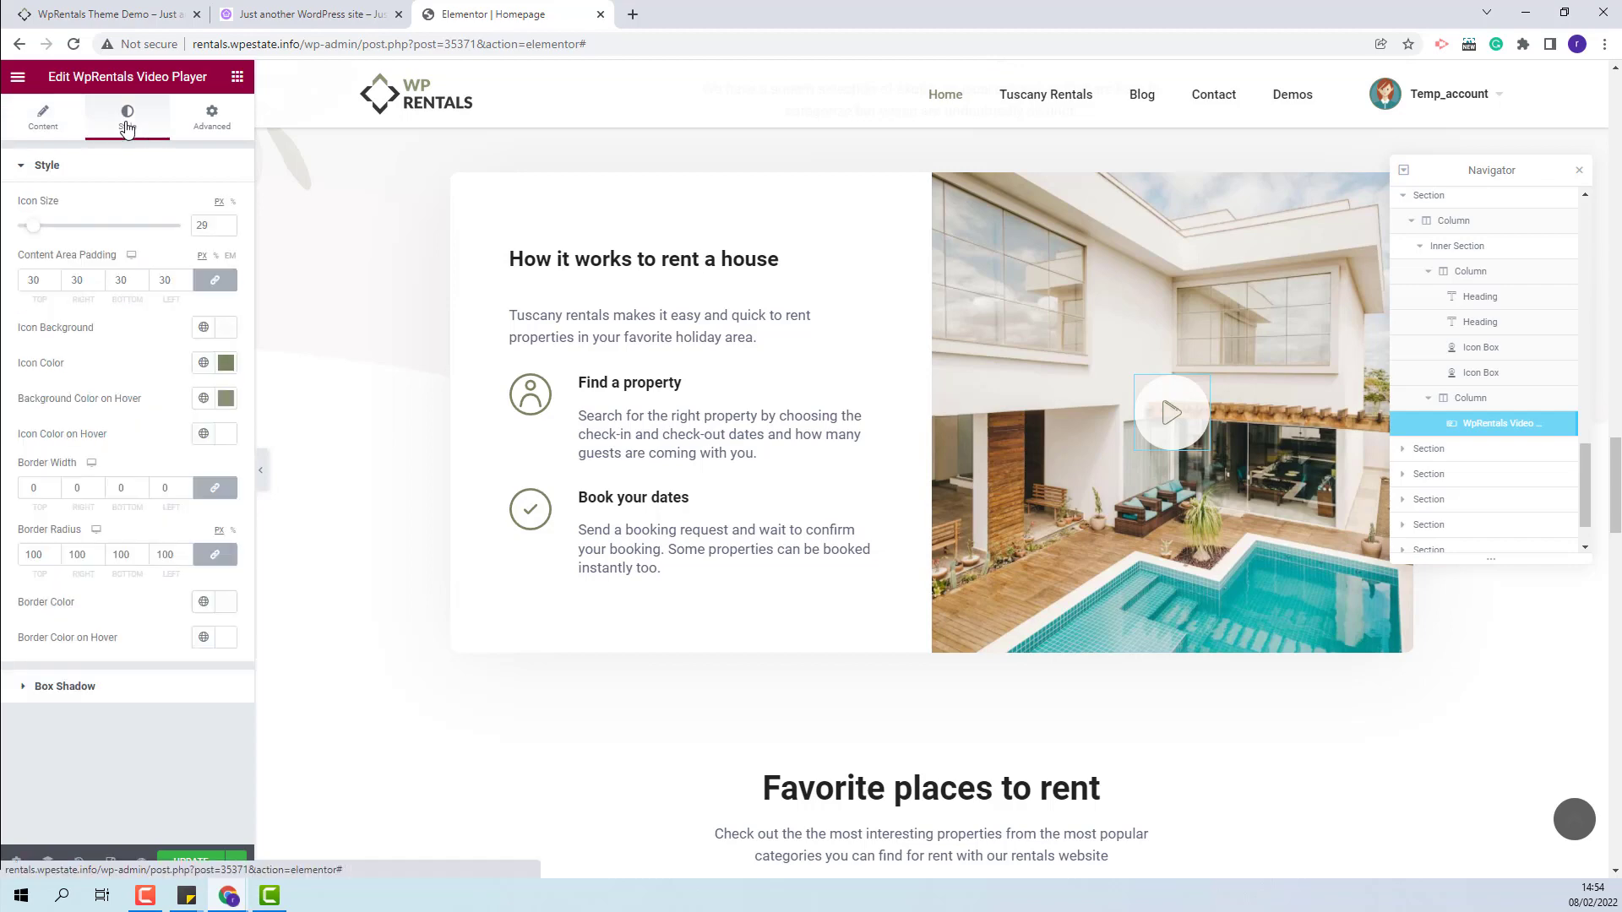
{"action": "left_click", "coordinate": [192, 122]}
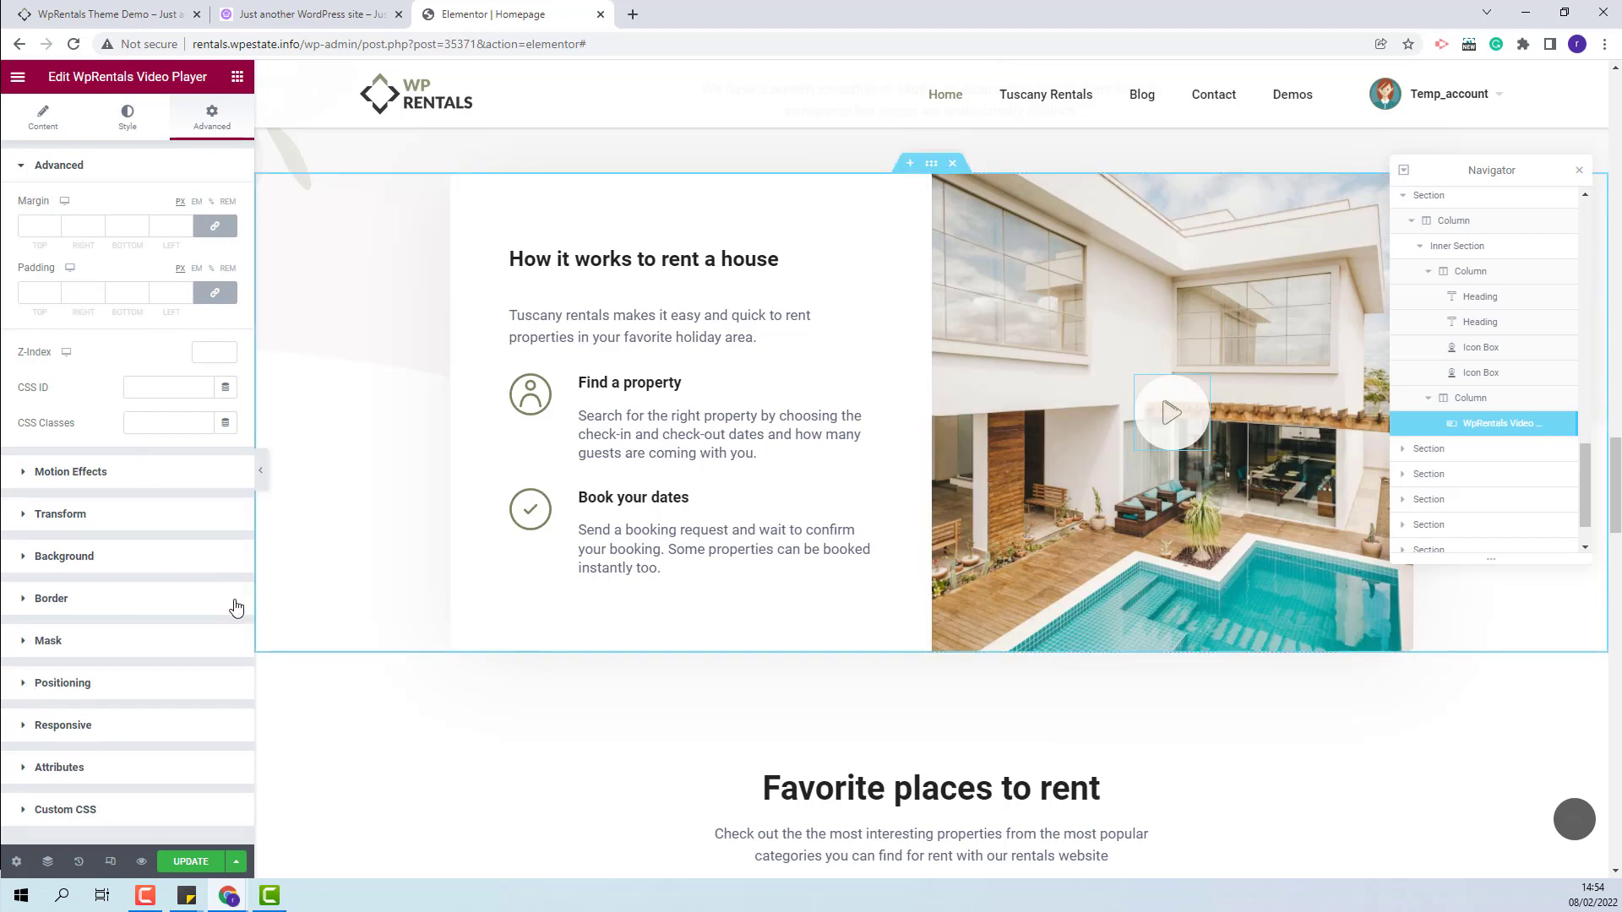
{"action": "left_click", "coordinate": [24, 690]}
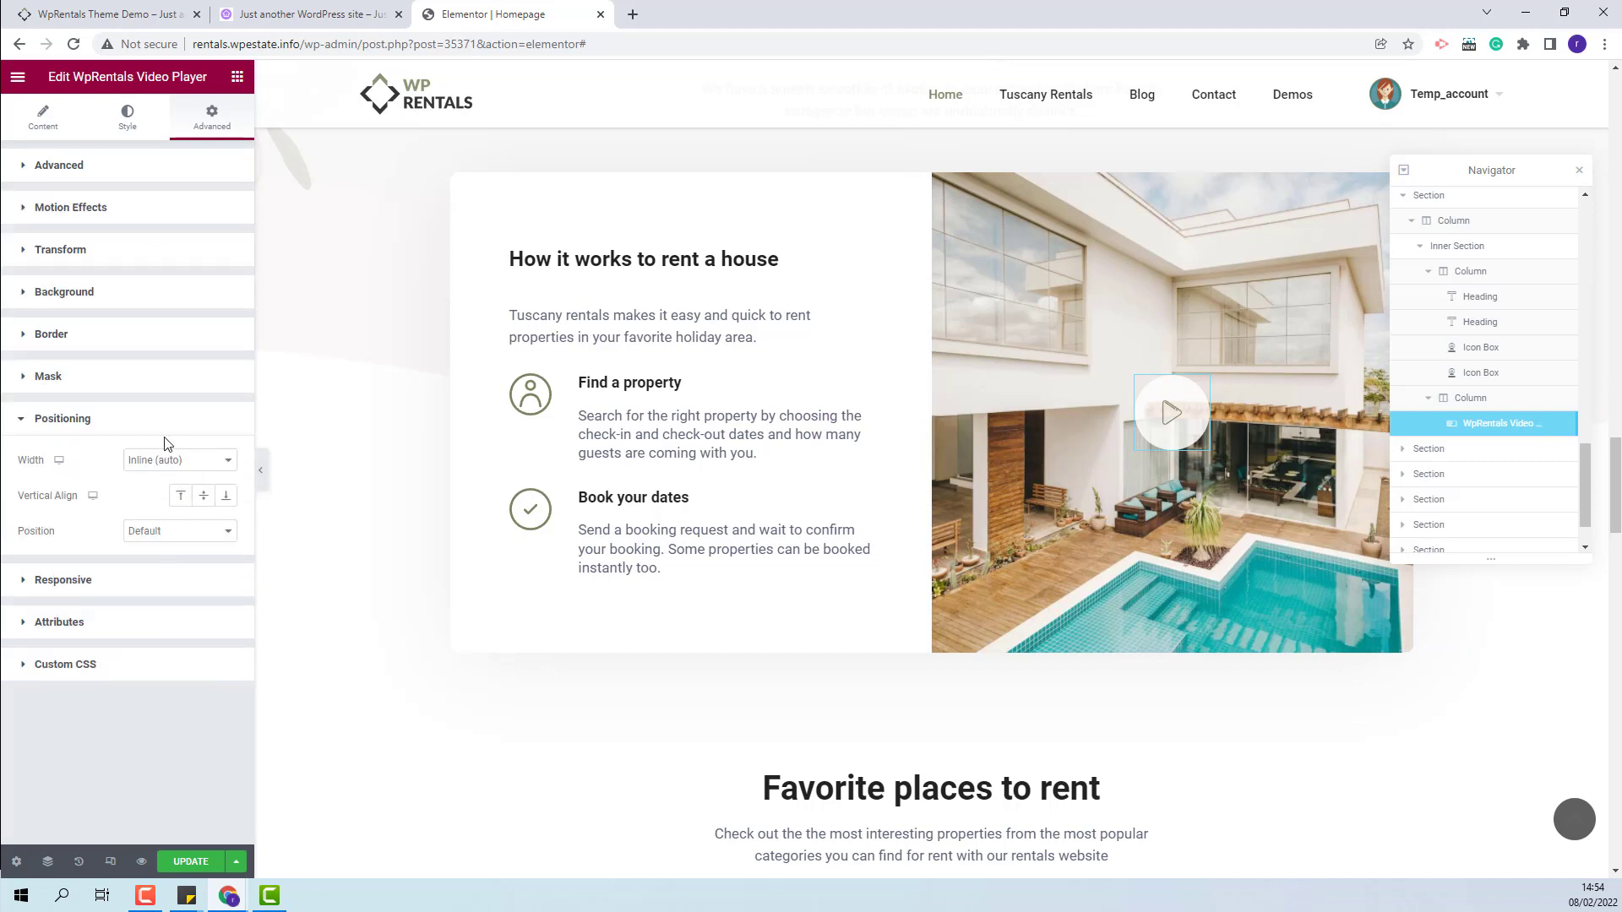
{"action": "left_click", "coordinate": [1470, 398]}
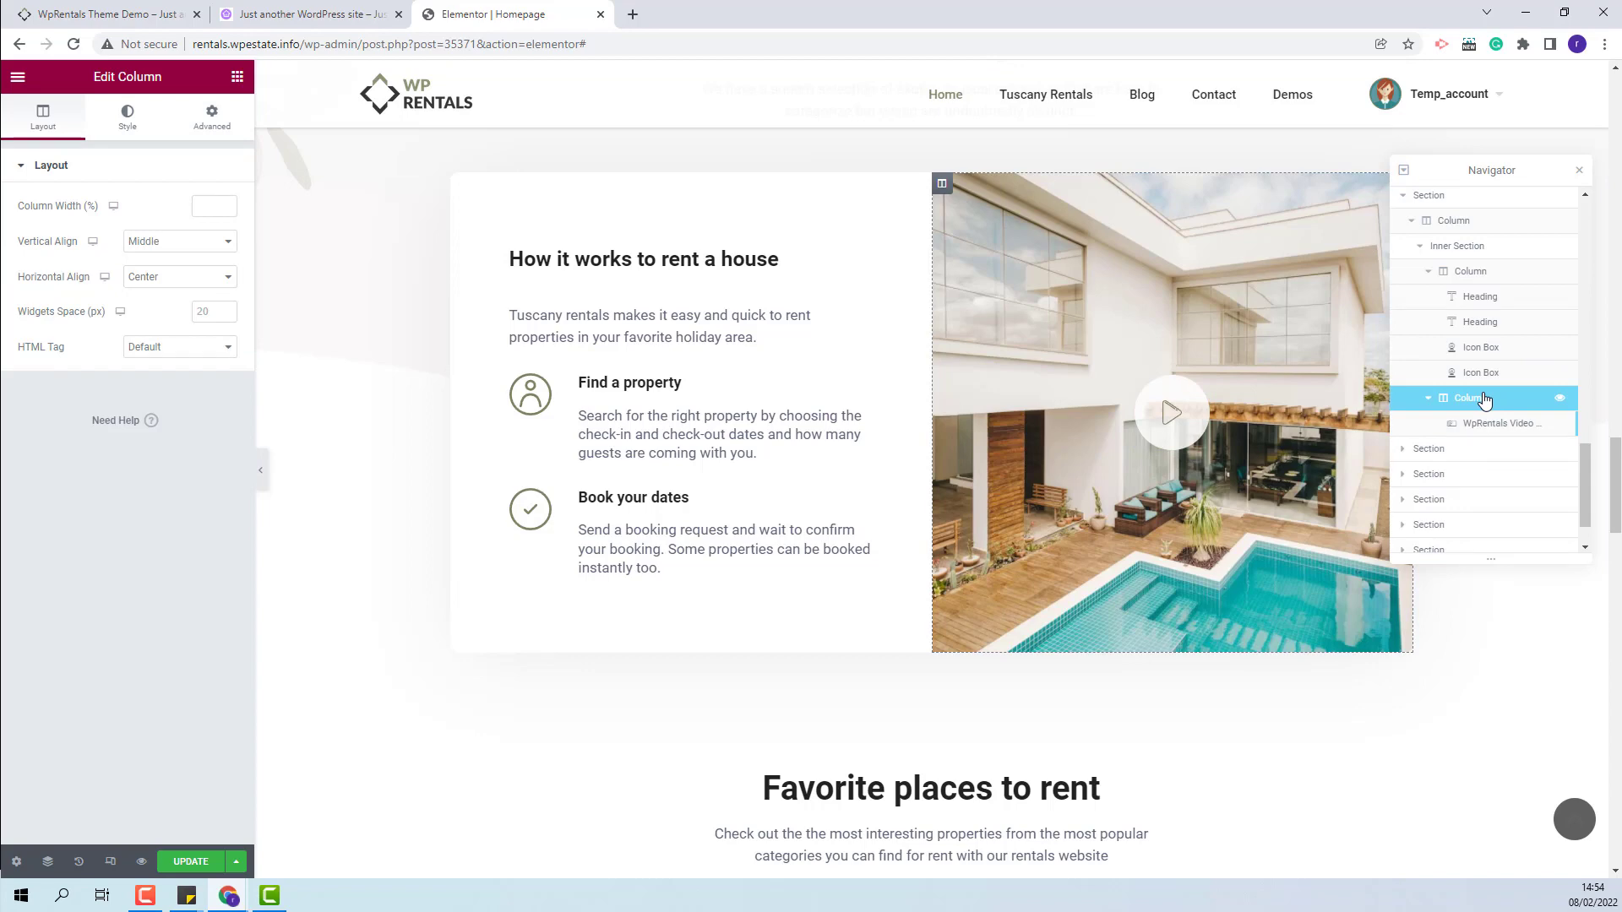
{"action": "left_click", "coordinate": [126, 115]}
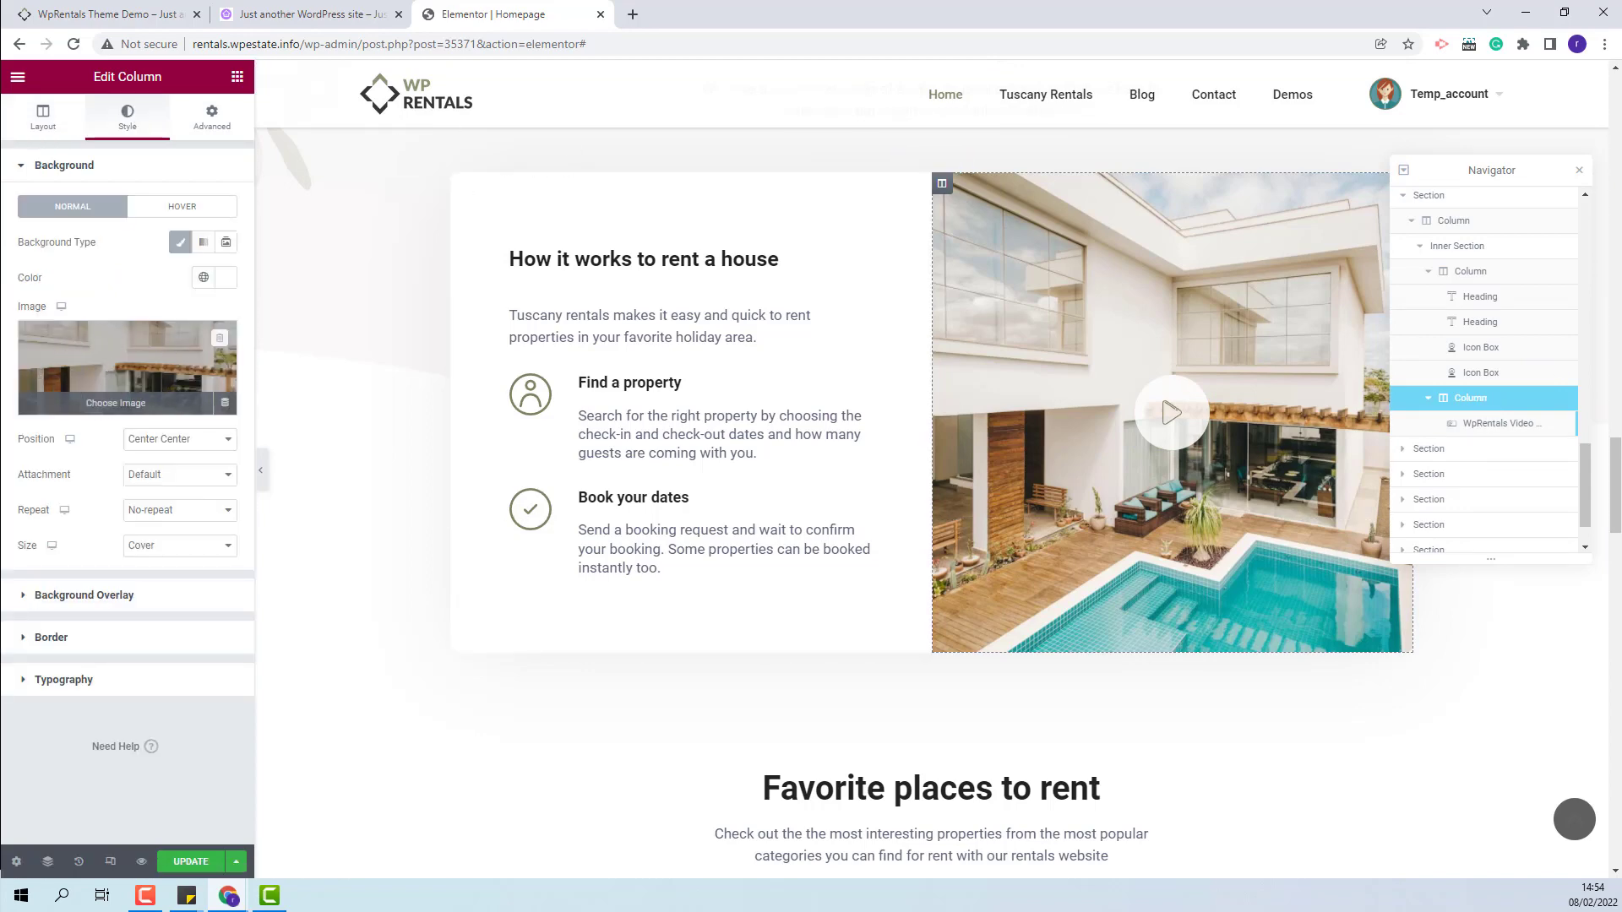
Examine the Favorite places to rent heading section and the category slider section below it
{"action": "scroll", "coordinate": [1072, 581], "scroll_direction": "down", "scroll_amount": 5}
{"action": "left_click", "coordinate": [1072, 581]}
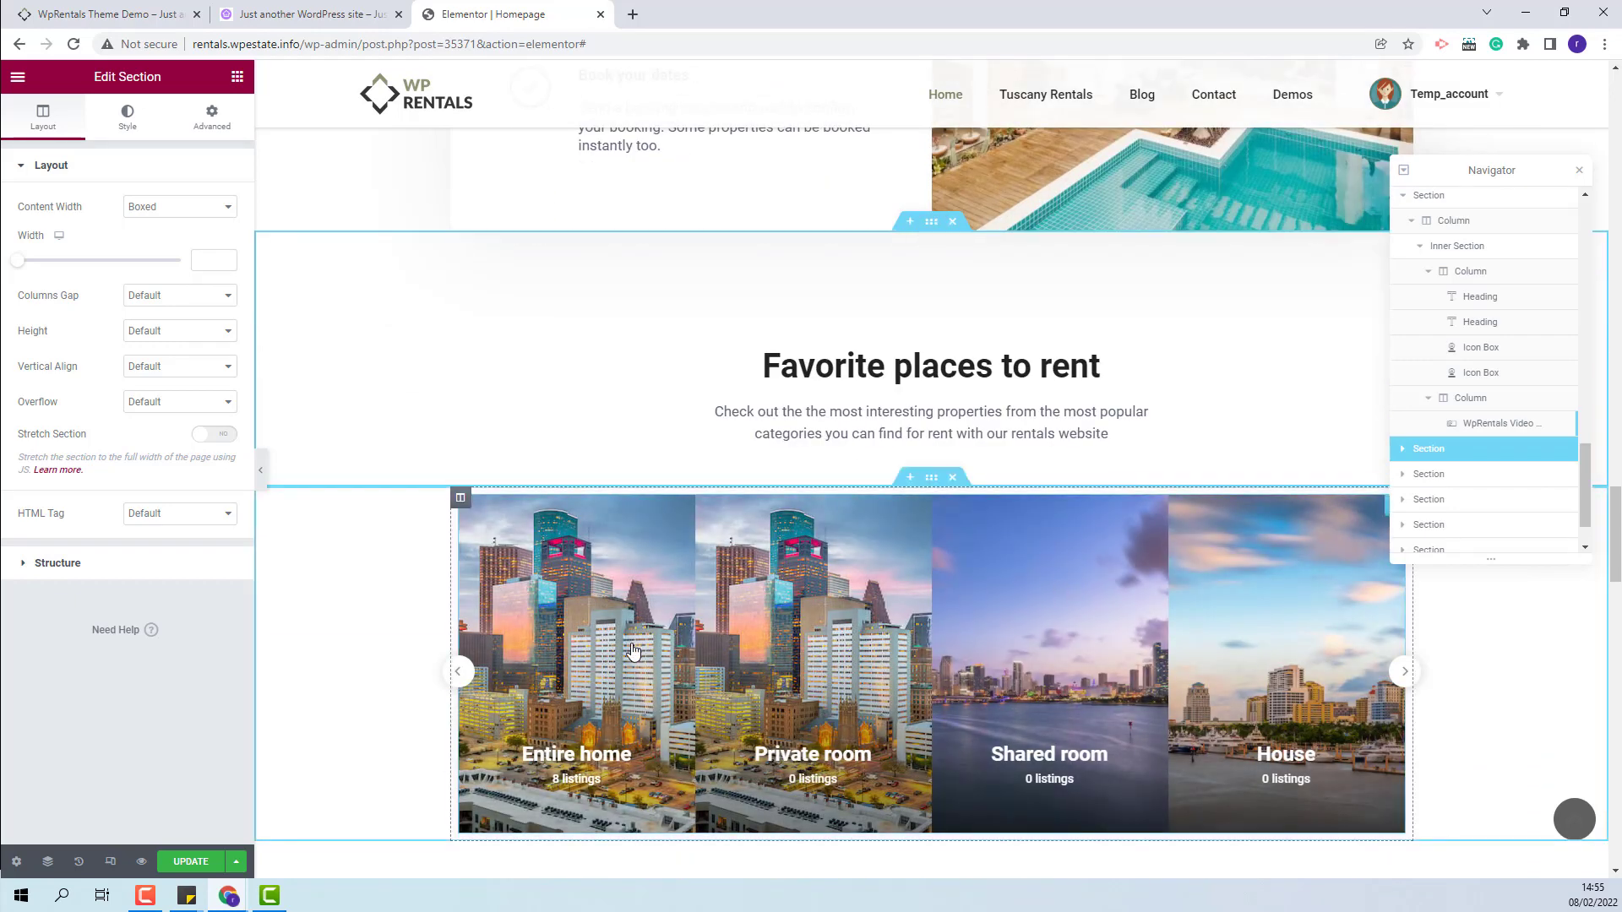
{"action": "left_click", "coordinate": [1448, 475]}
Examine the Contact us today section's gradient background and its overlay image settings
{"action": "left_click", "coordinate": [1436, 501]}
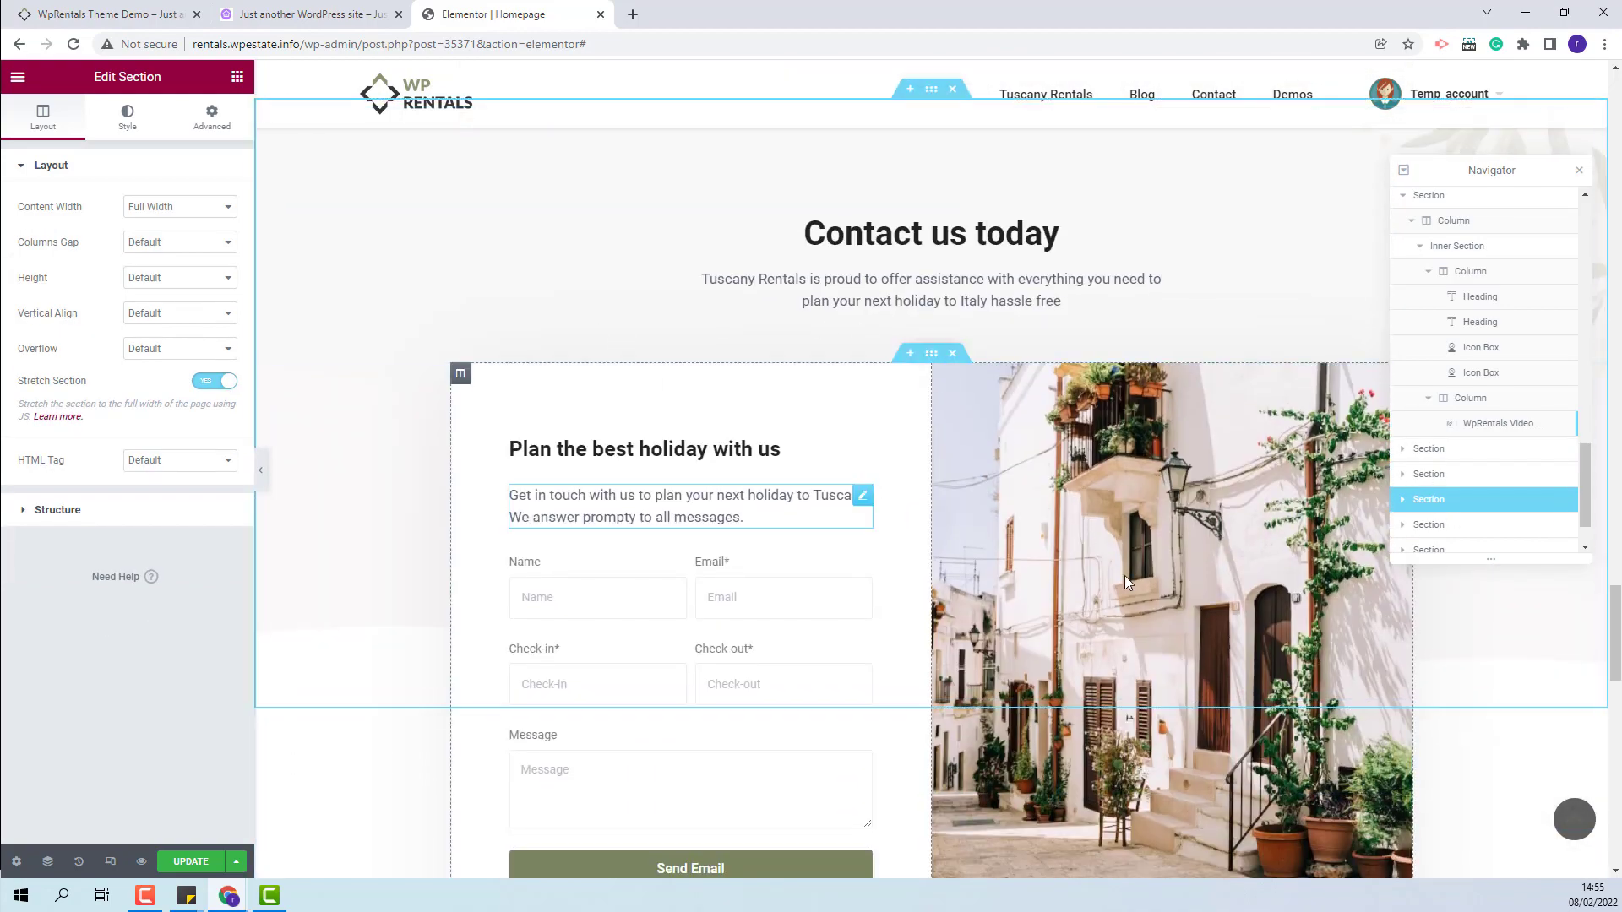
{"action": "scroll", "coordinate": [1128, 565], "scroll_direction": "up", "scroll_amount": 2}
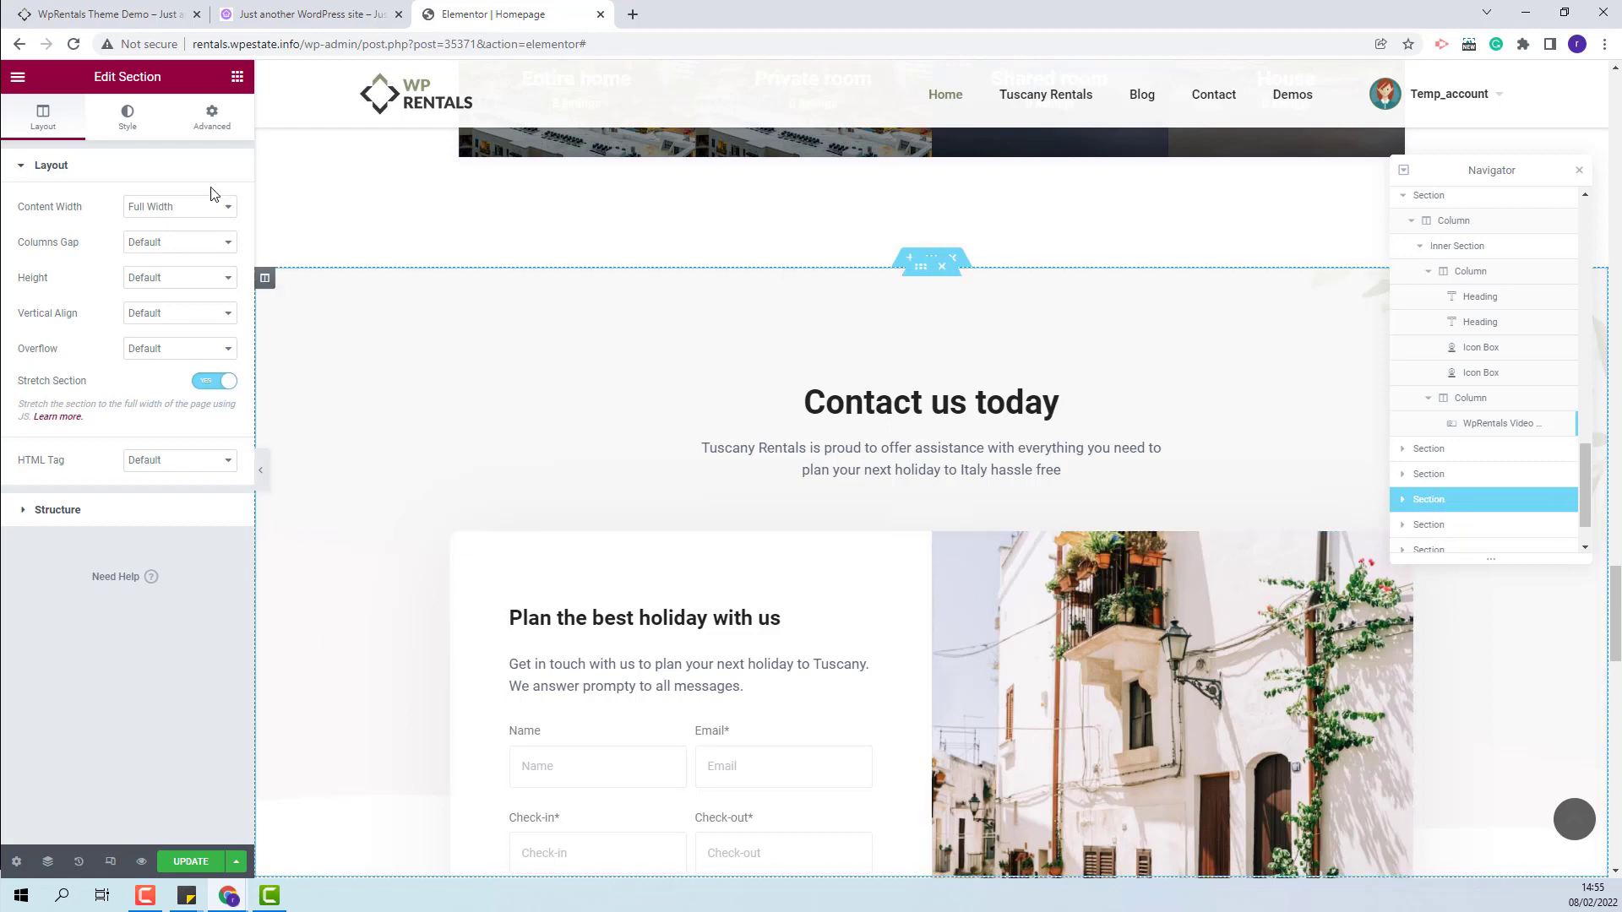
{"action": "left_click", "coordinate": [127, 117]}
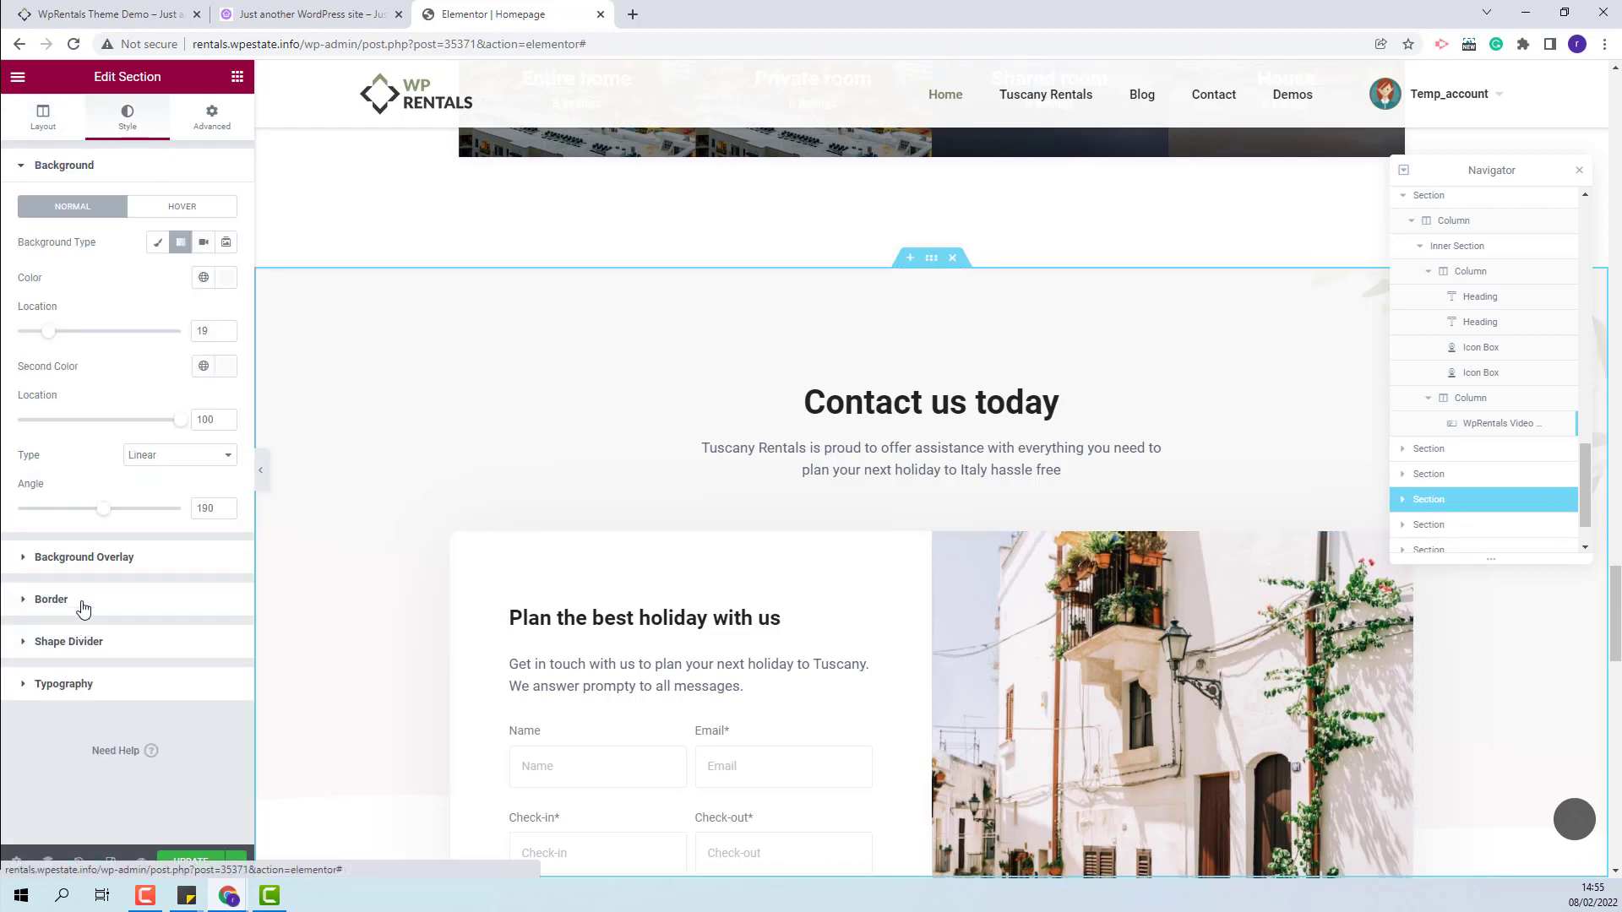
{"action": "left_click", "coordinate": [63, 565]}
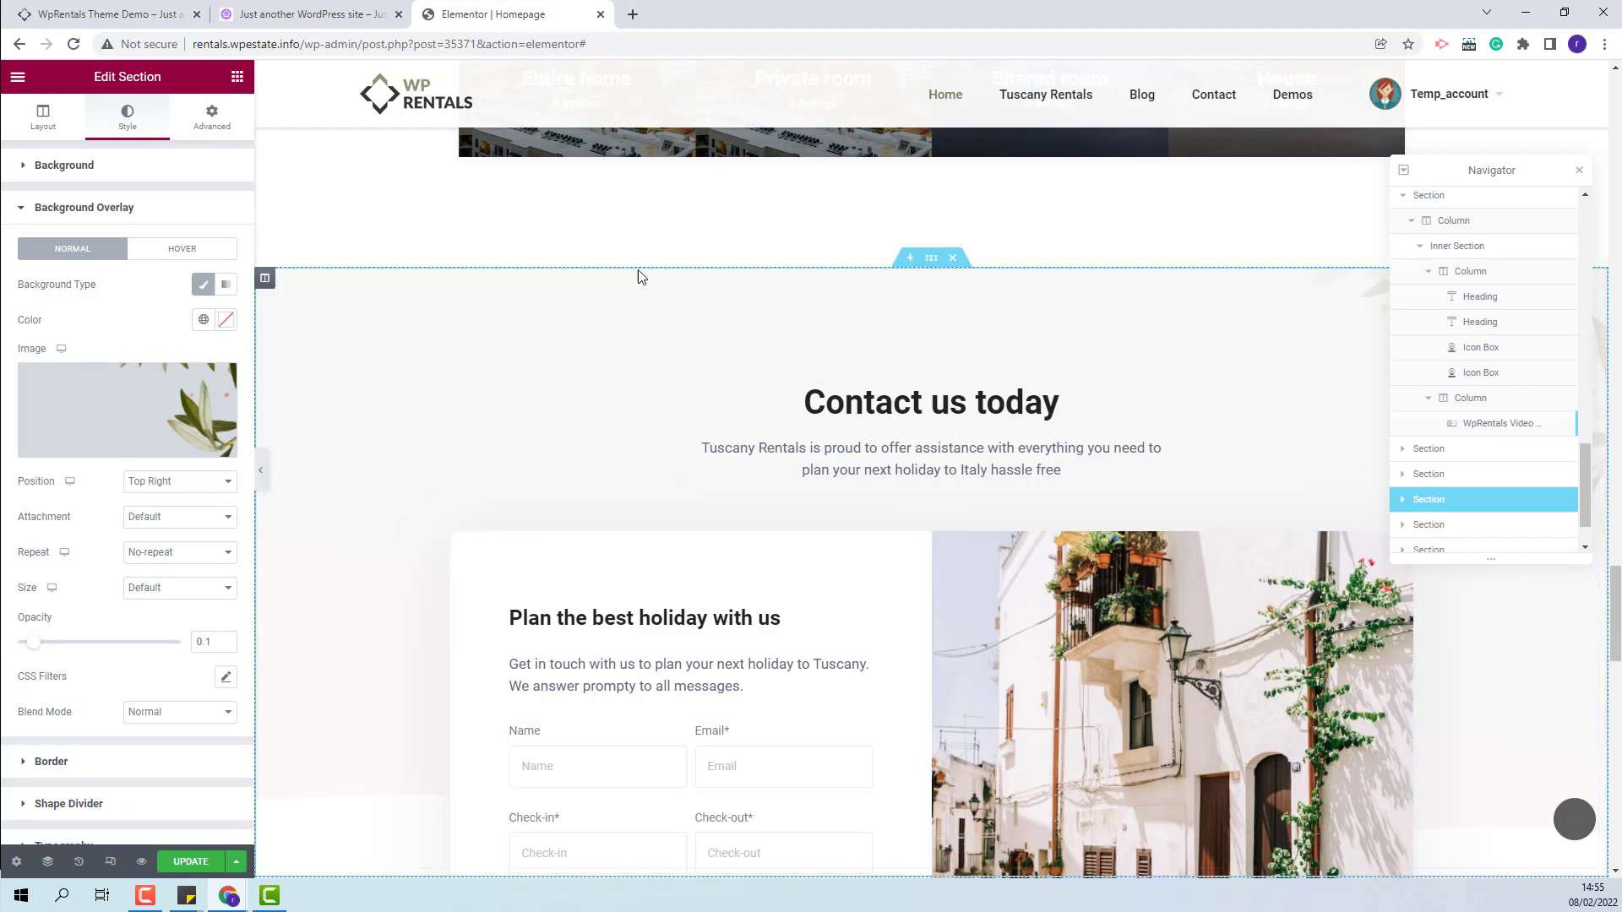
Examine the Contact us today column and the advanced margin settings of the contact form section below it
{"action": "scroll", "coordinate": [928, 475], "scroll_direction": "down", "scroll_amount": 2}
{"action": "left_click", "coordinate": [927, 475]}
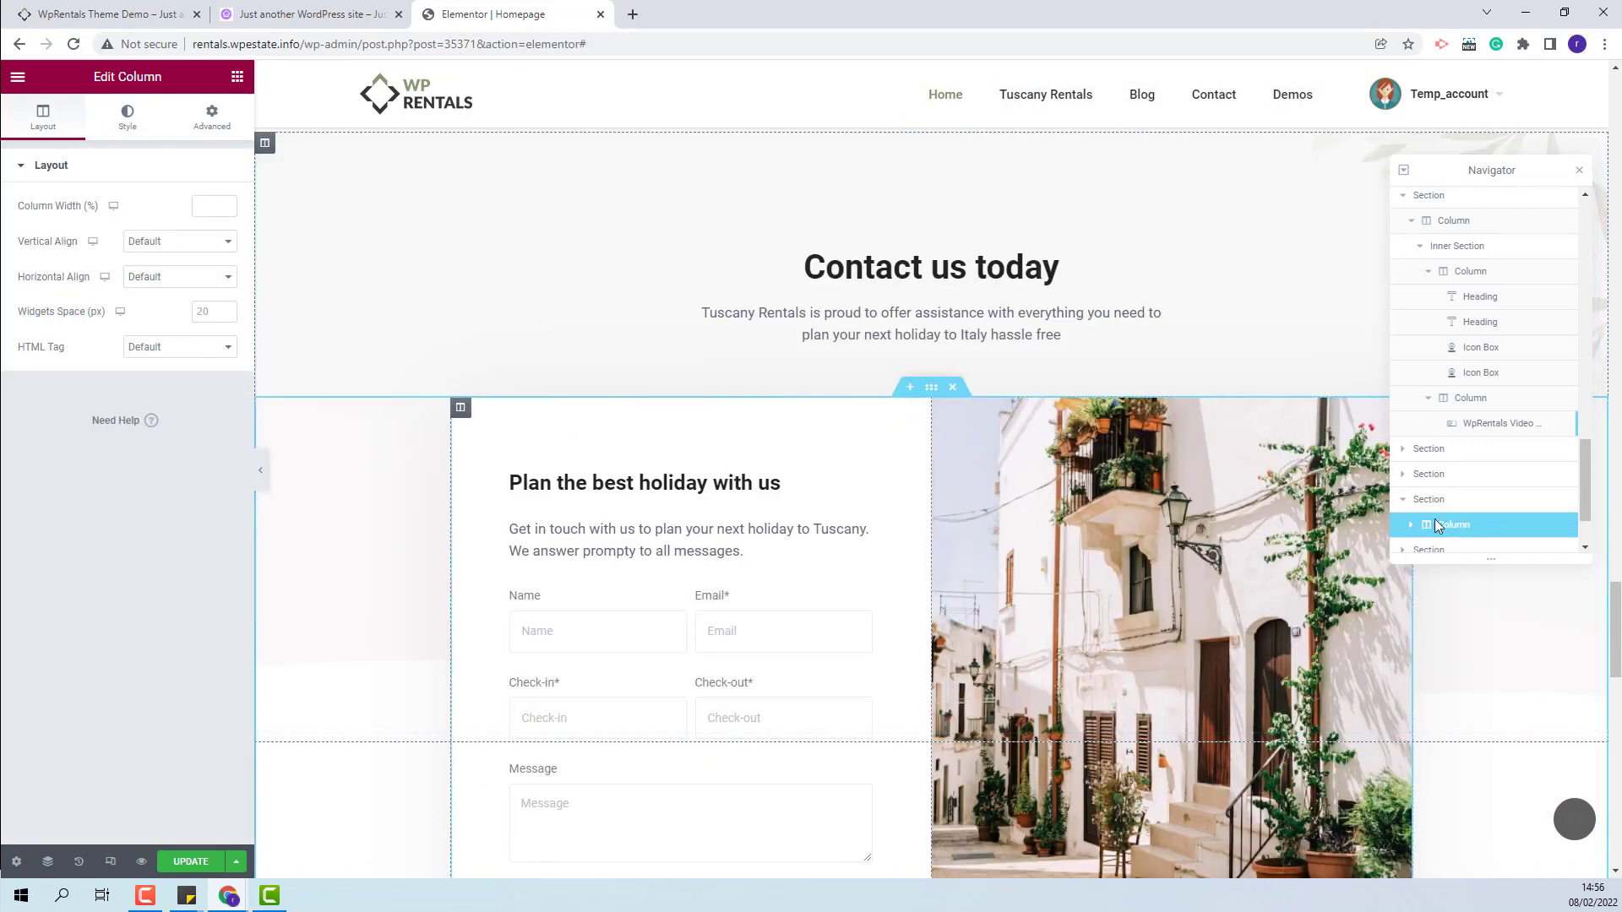
{"action": "left_click", "coordinate": [1436, 549]}
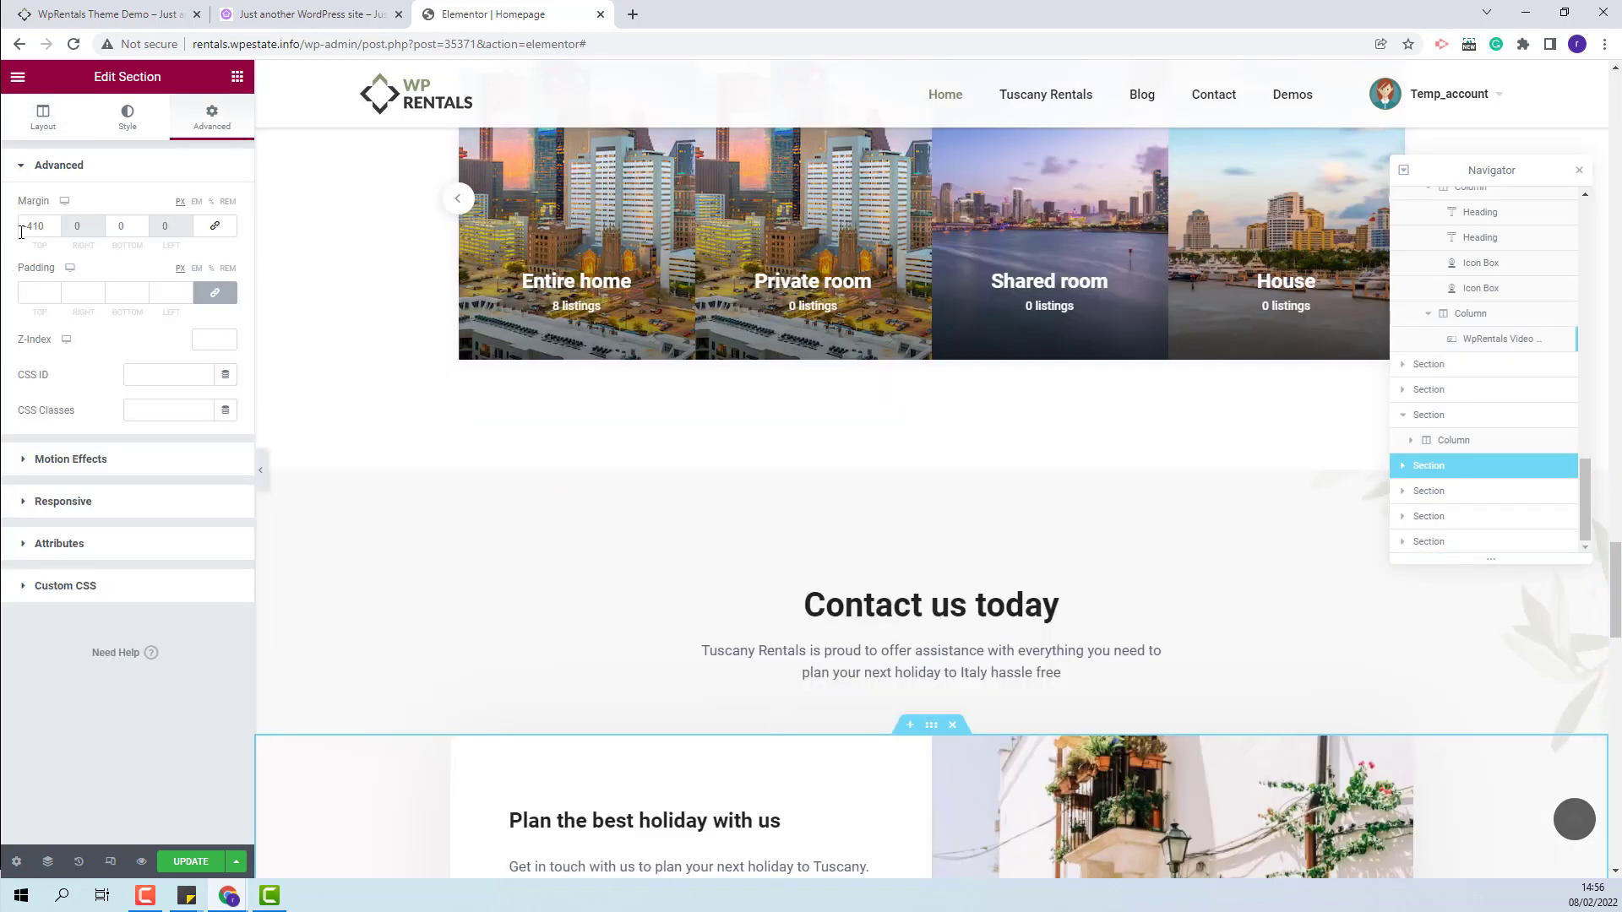
{"action": "scroll", "coordinate": [1436, 803], "scroll_direction": "down", "scroll_amount": 3}
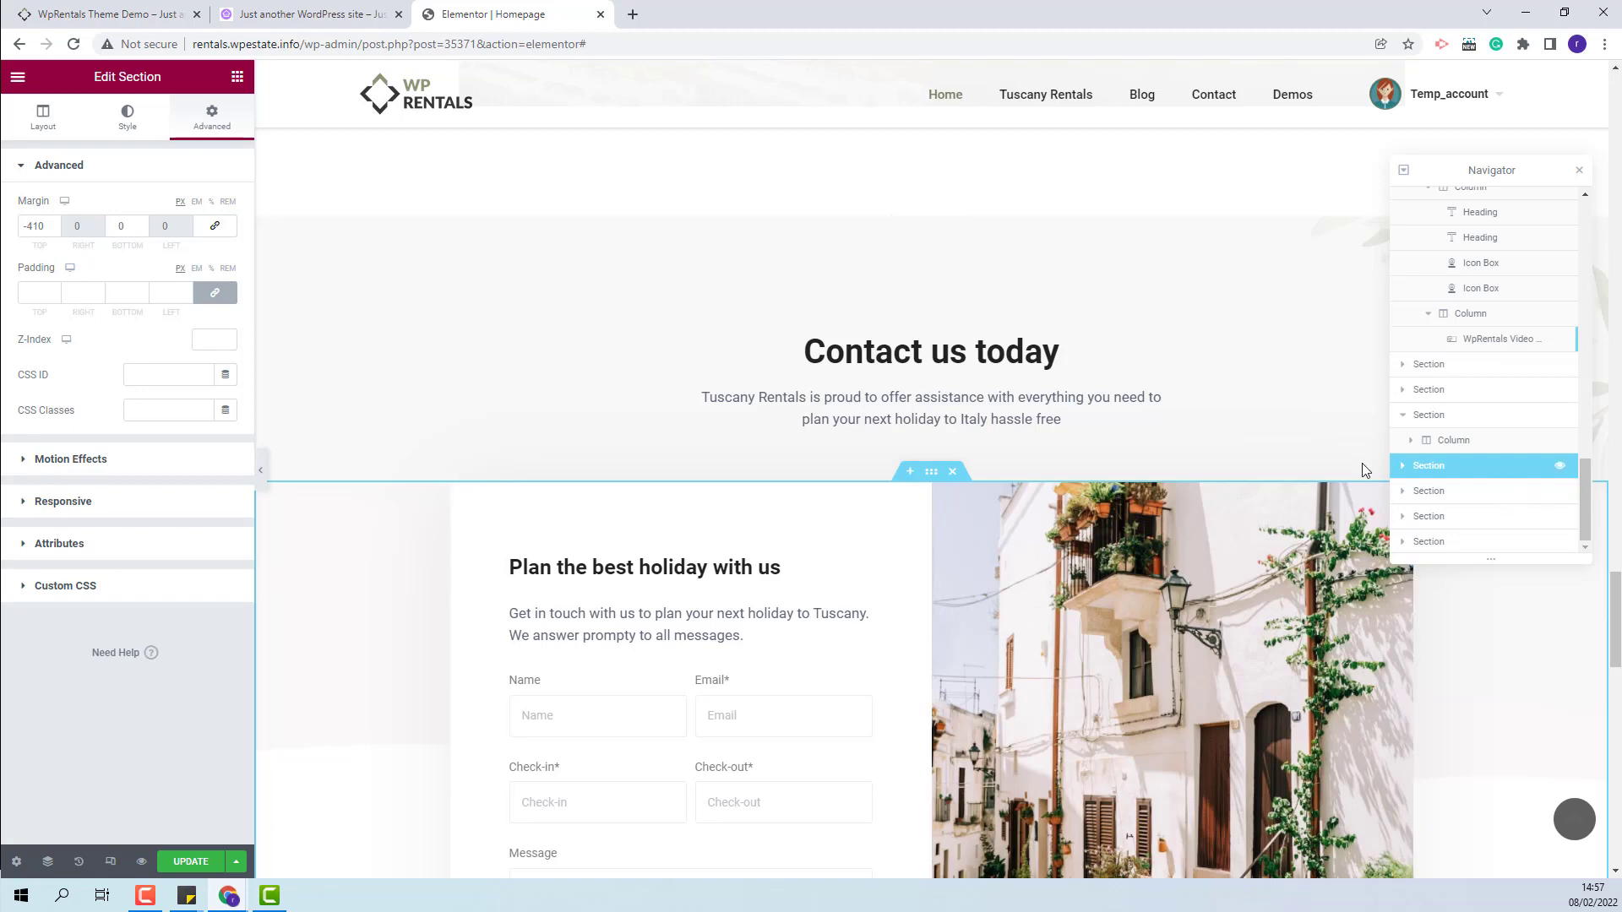
Examine the Contact Form Builder's Name field options and the background image of the column beside the form
{"action": "scroll", "coordinate": [1405, 473], "scroll_direction": "up", "scroll_amount": 1}
{"action": "left_click", "coordinate": [1403, 491]}
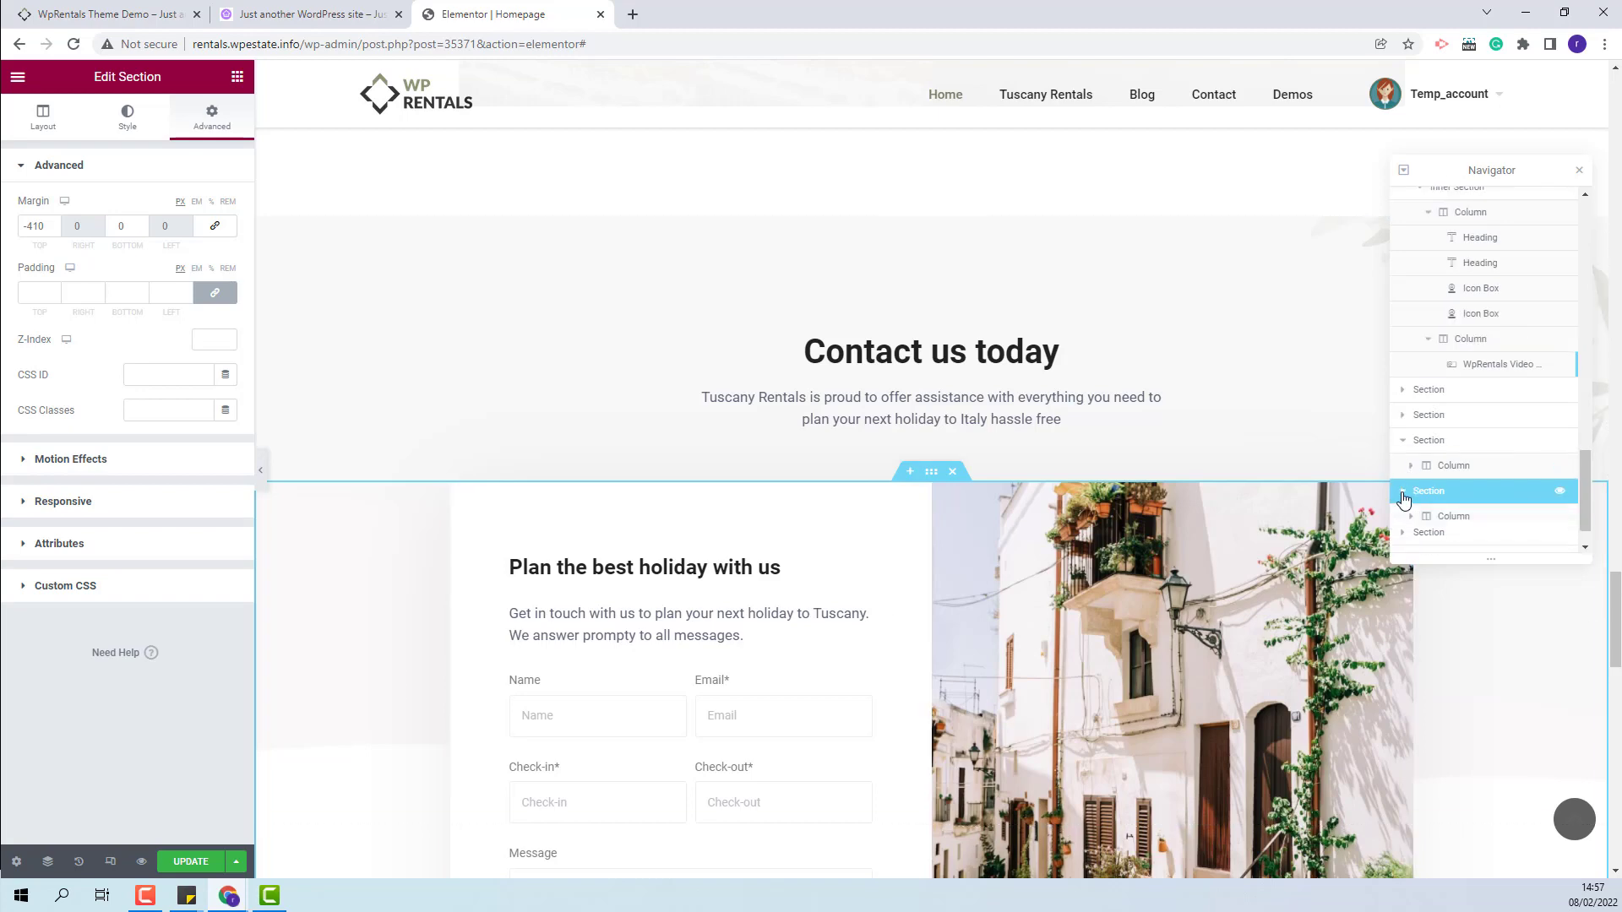
{"action": "left_click", "coordinate": [1427, 516]}
{"action": "scroll", "coordinate": [1487, 498], "scroll_direction": "down", "scroll_amount": 2}
{"action": "left_click", "coordinate": [1521, 493]}
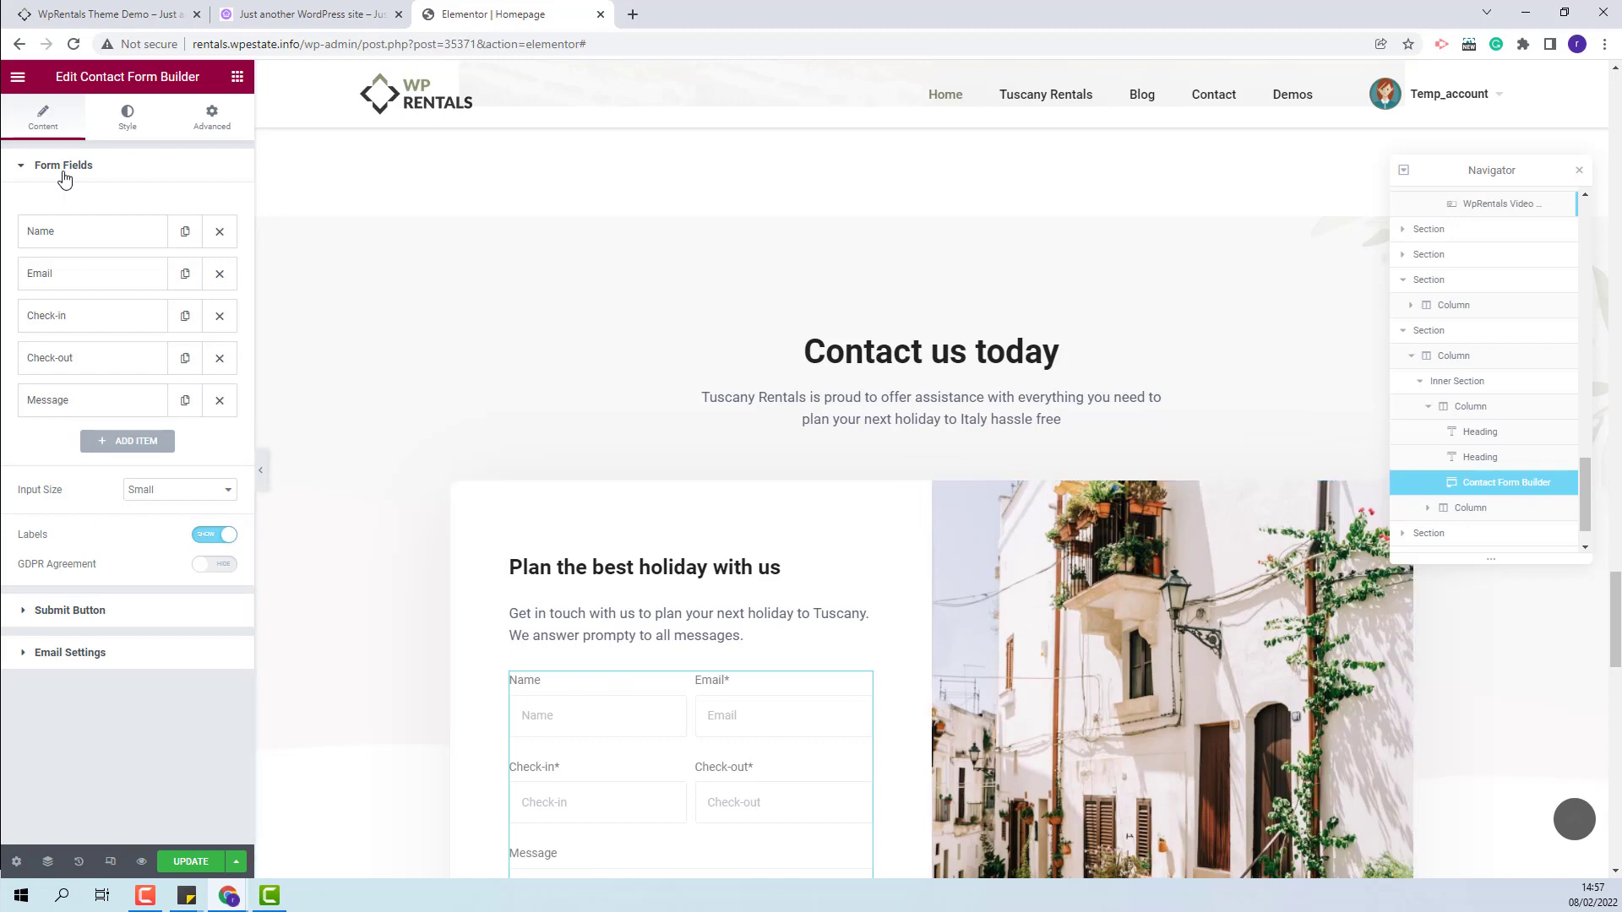
{"action": "left_click", "coordinate": [69, 244]}
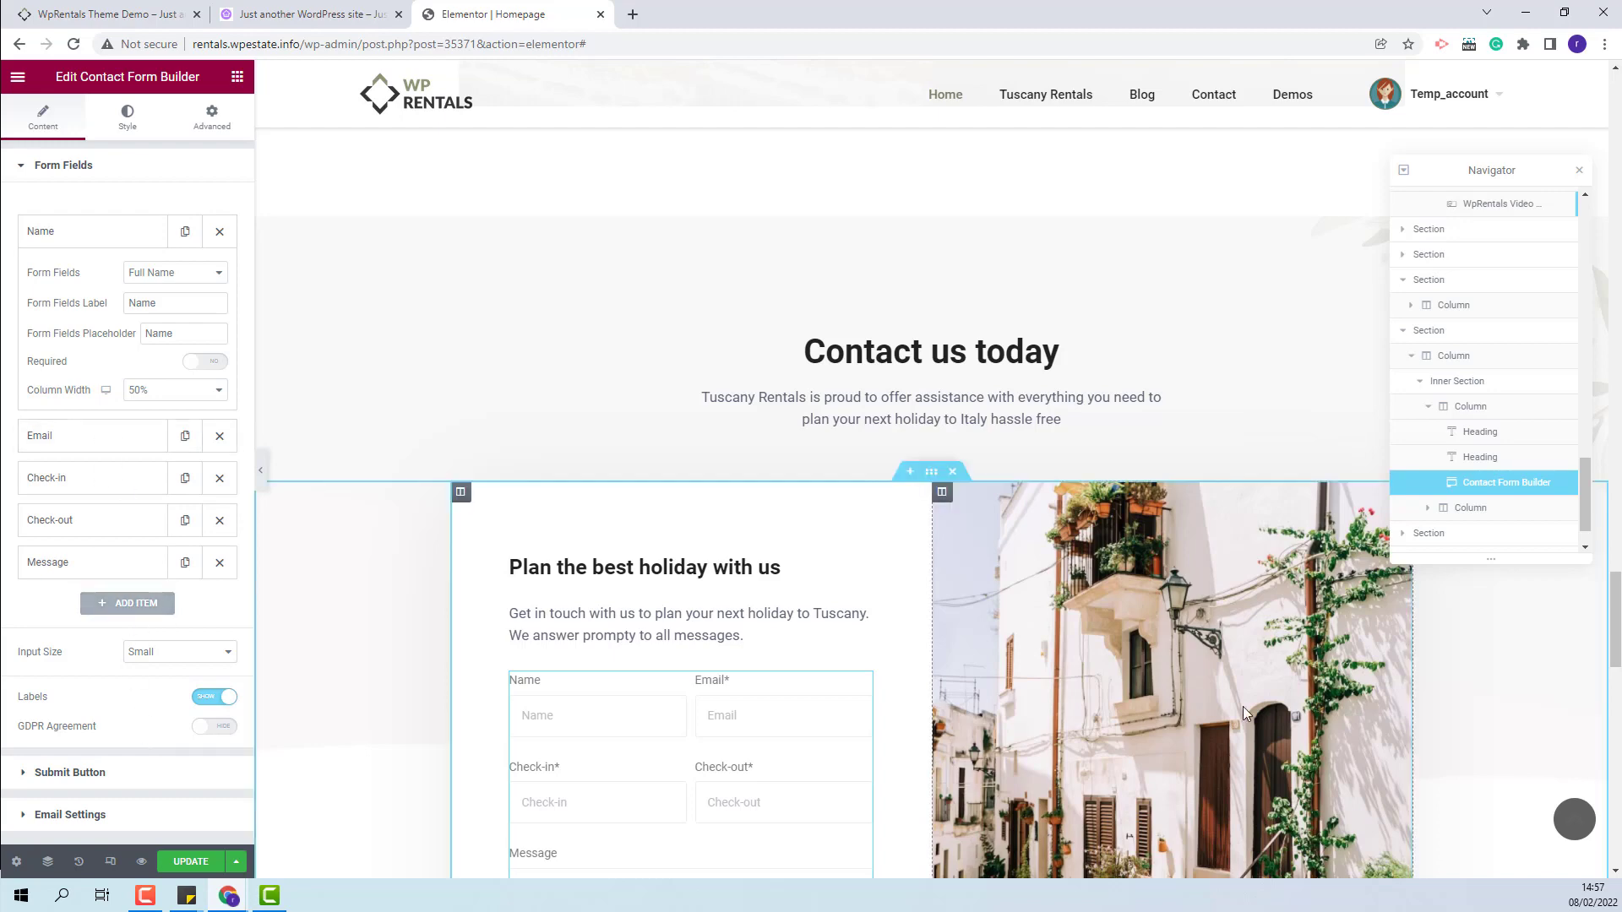
{"action": "left_click", "coordinate": [1460, 510]}
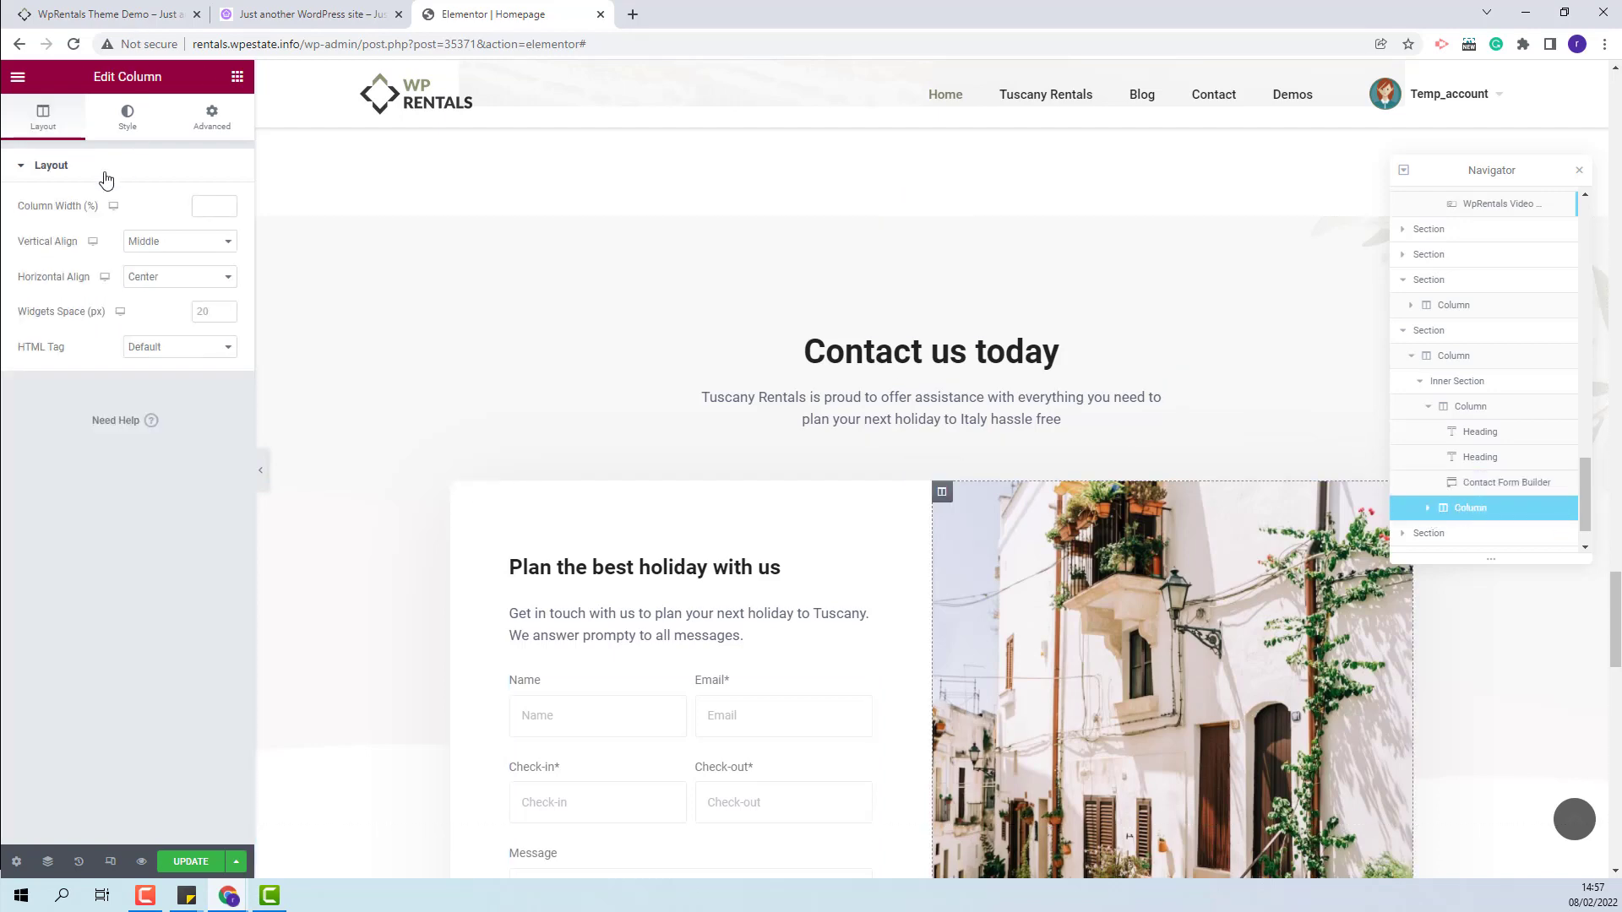
{"action": "left_click", "coordinate": [125, 118]}
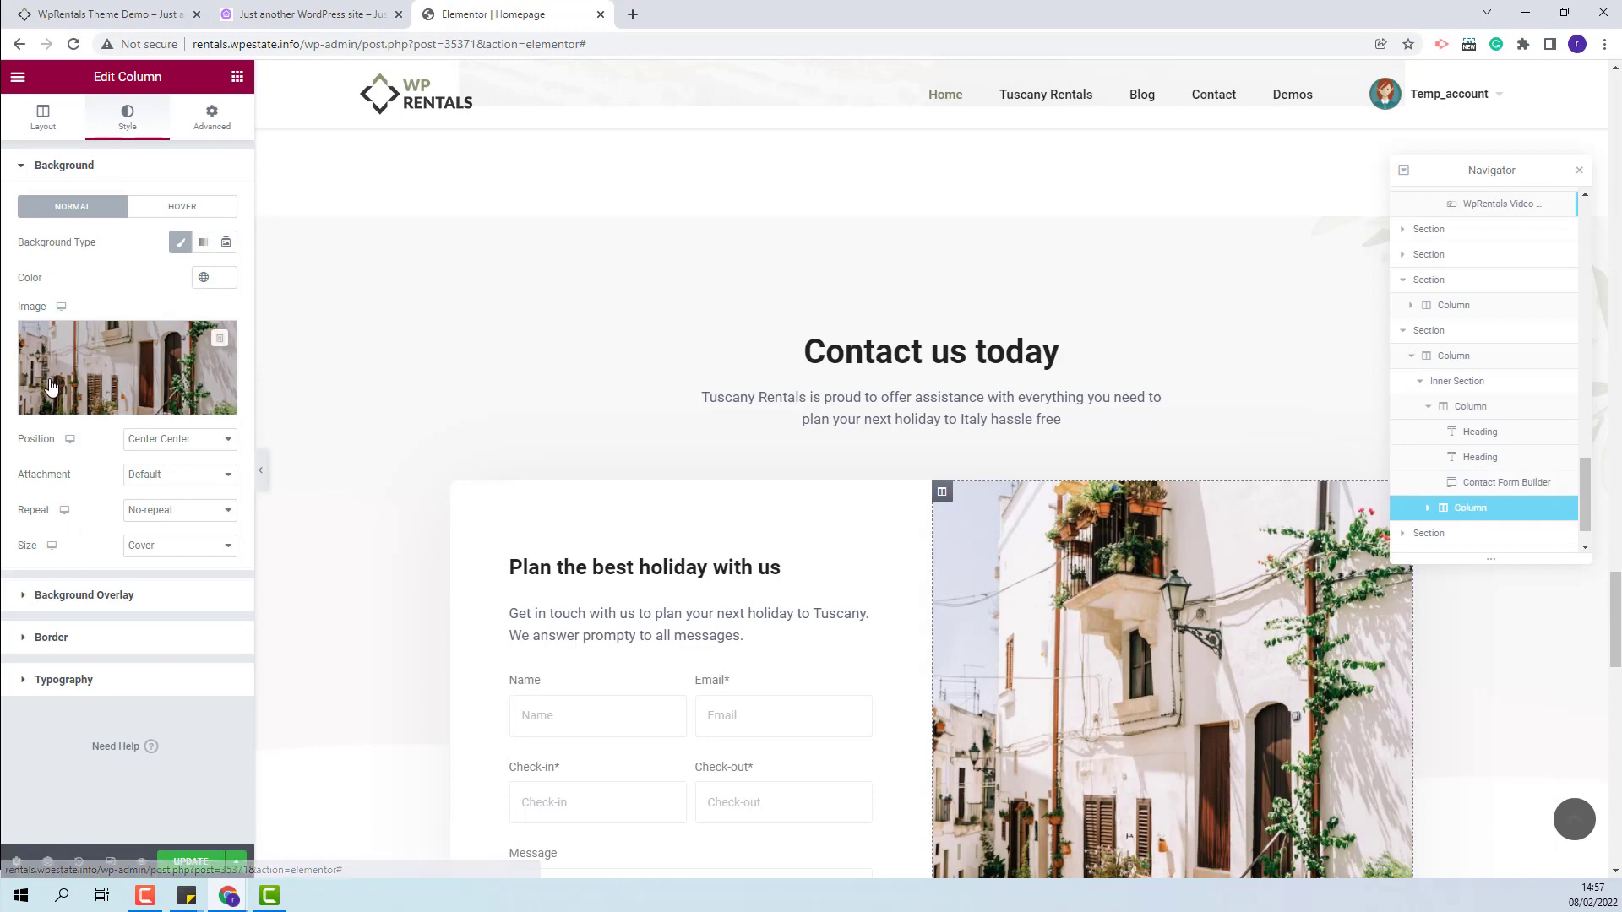
Examine the Testimonial Slider's repeater list and switch back to the live Tuscany demo page
{"action": "scroll", "coordinate": [1169, 529], "scroll_direction": "down", "scroll_amount": 10}
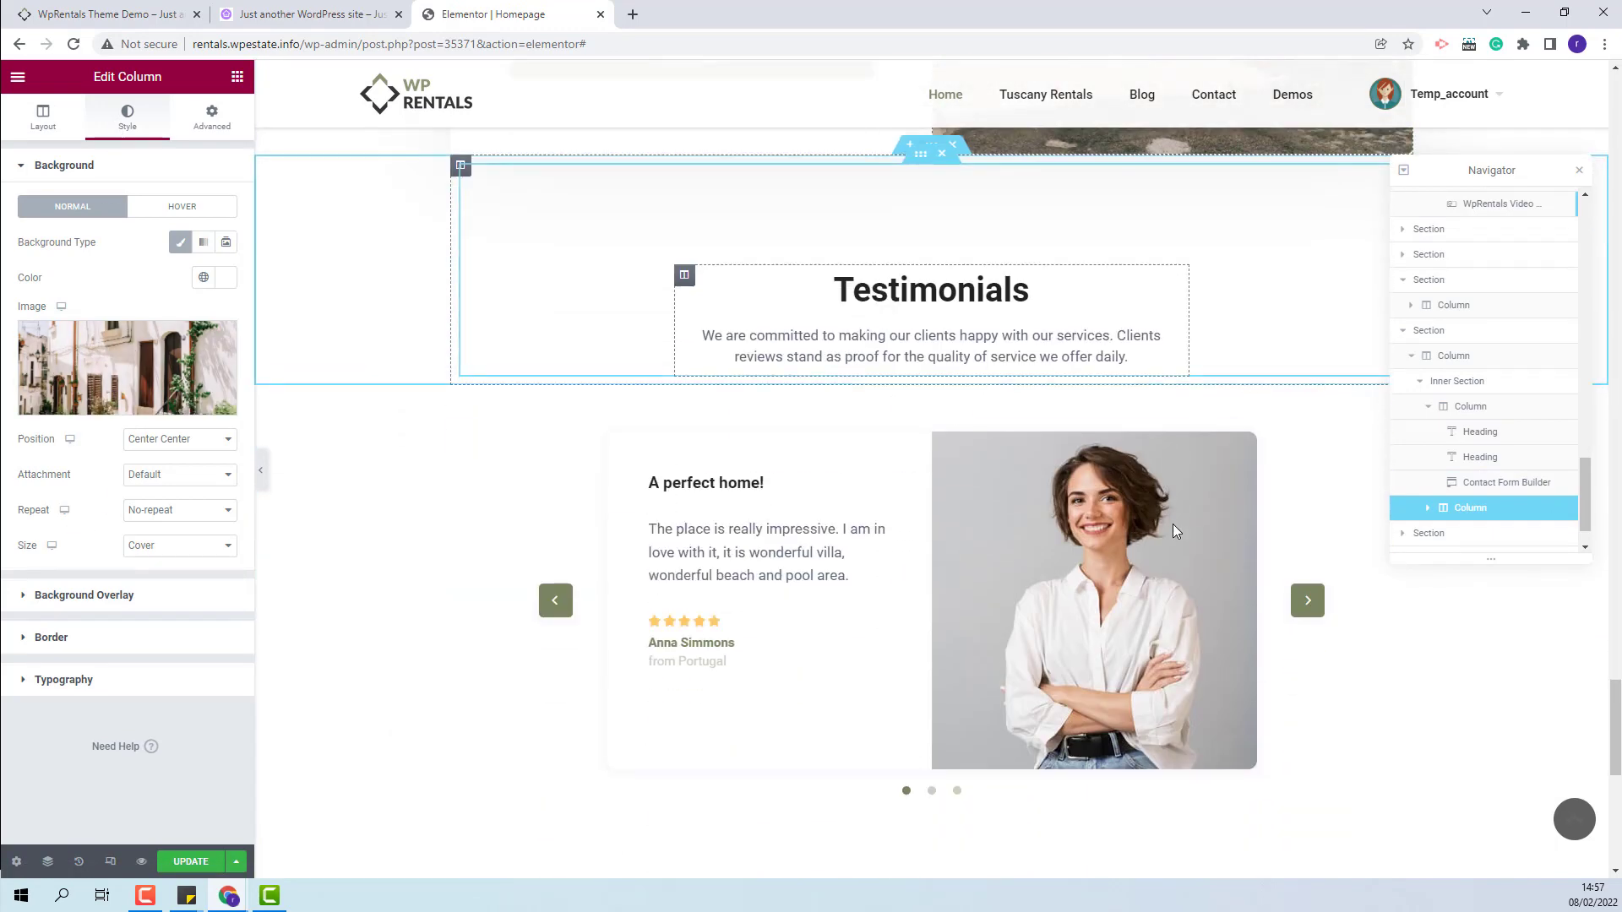
{"action": "left_click", "coordinate": [937, 583]}
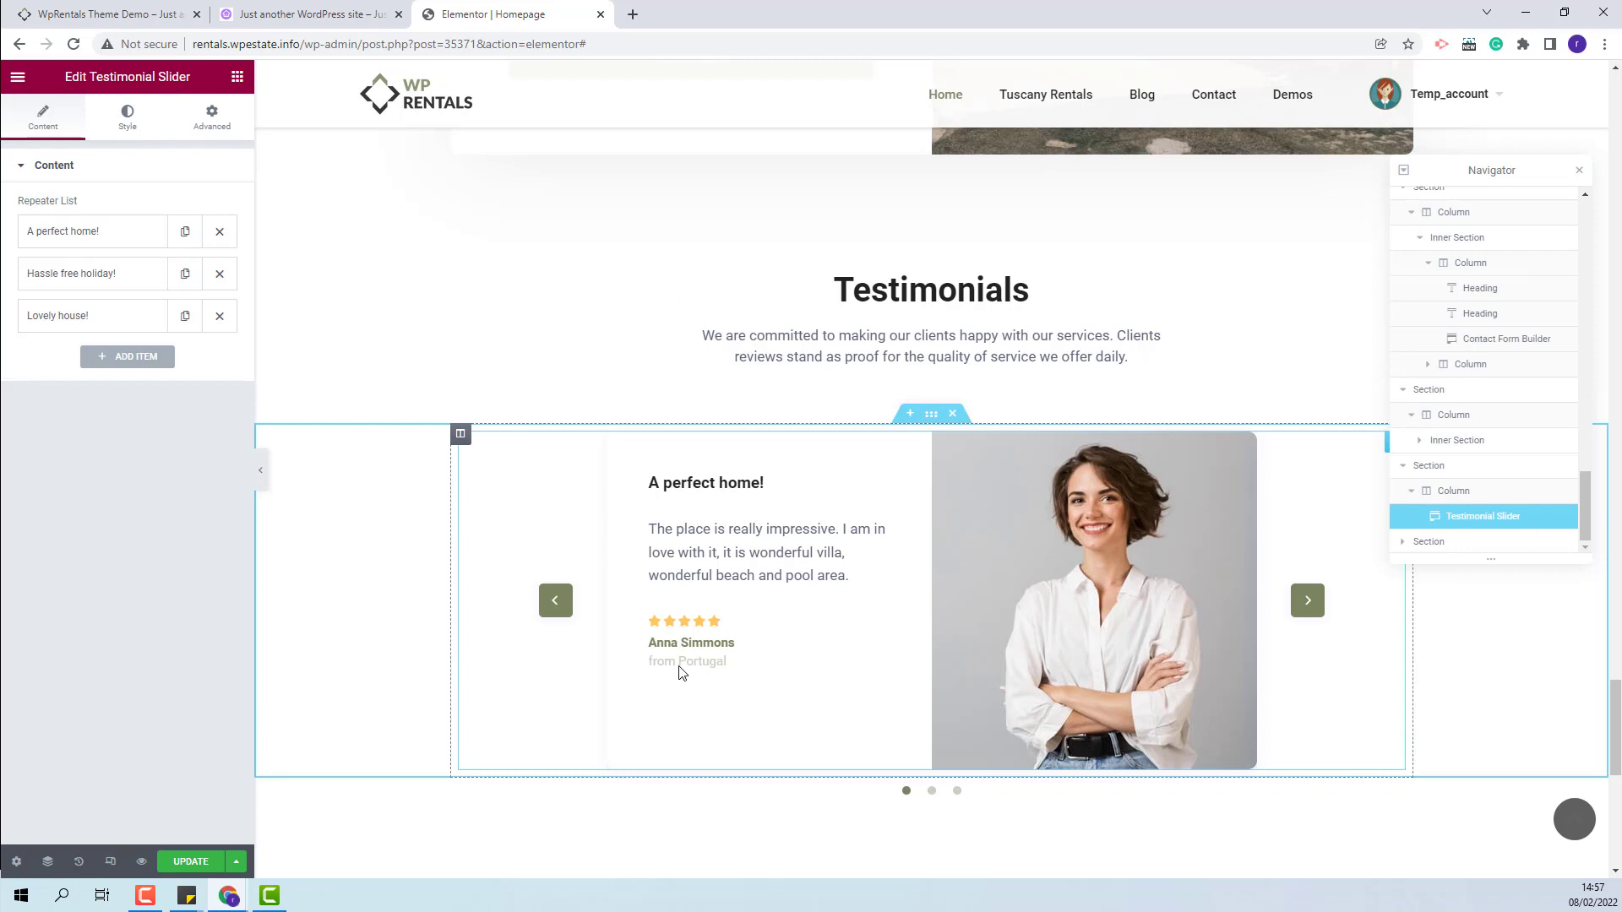
{"action": "scroll", "coordinate": [968, 539], "scroll_direction": "down", "scroll_amount": 1}
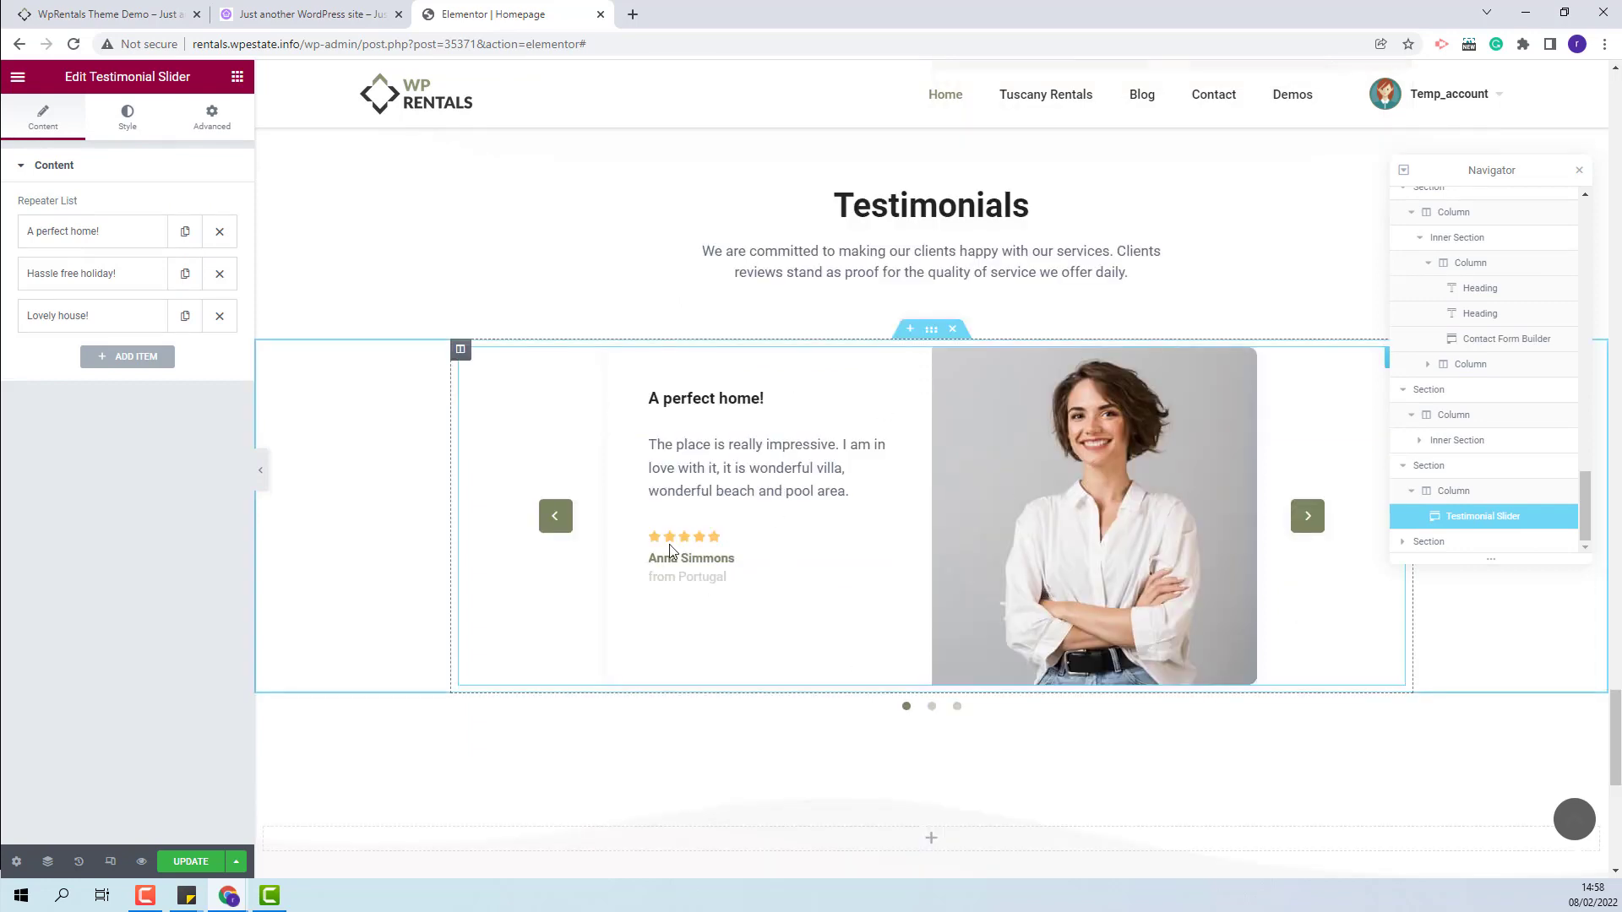
{"action": "scroll", "coordinate": [886, 668], "scroll_direction": "down", "scroll_amount": 1}
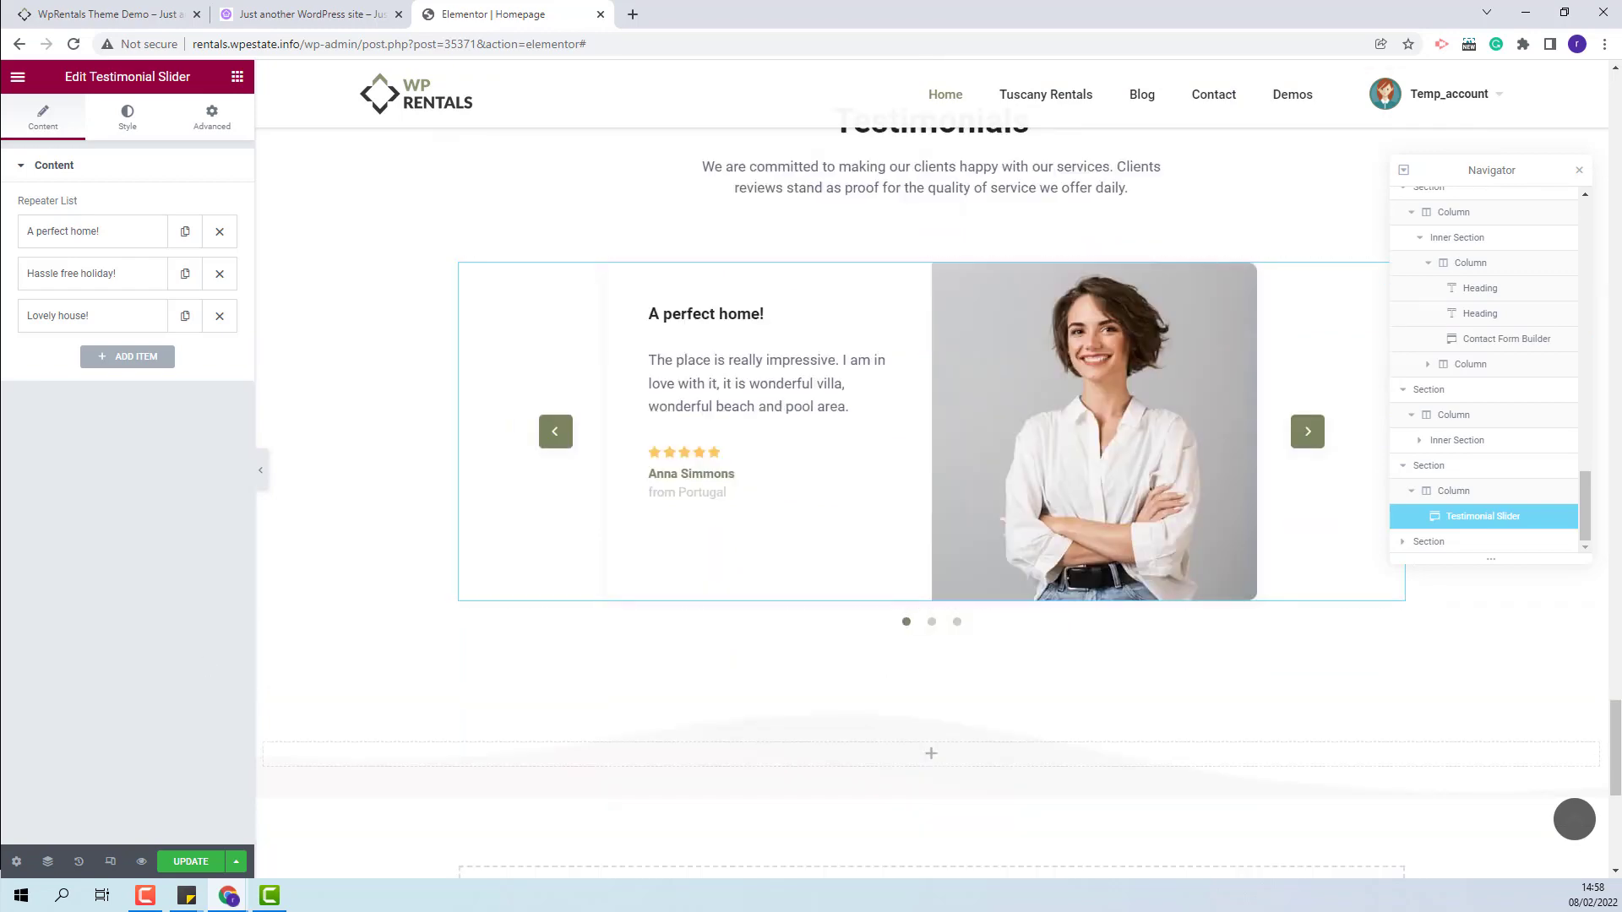
{"action": "key", "text": "ctrl+1"}
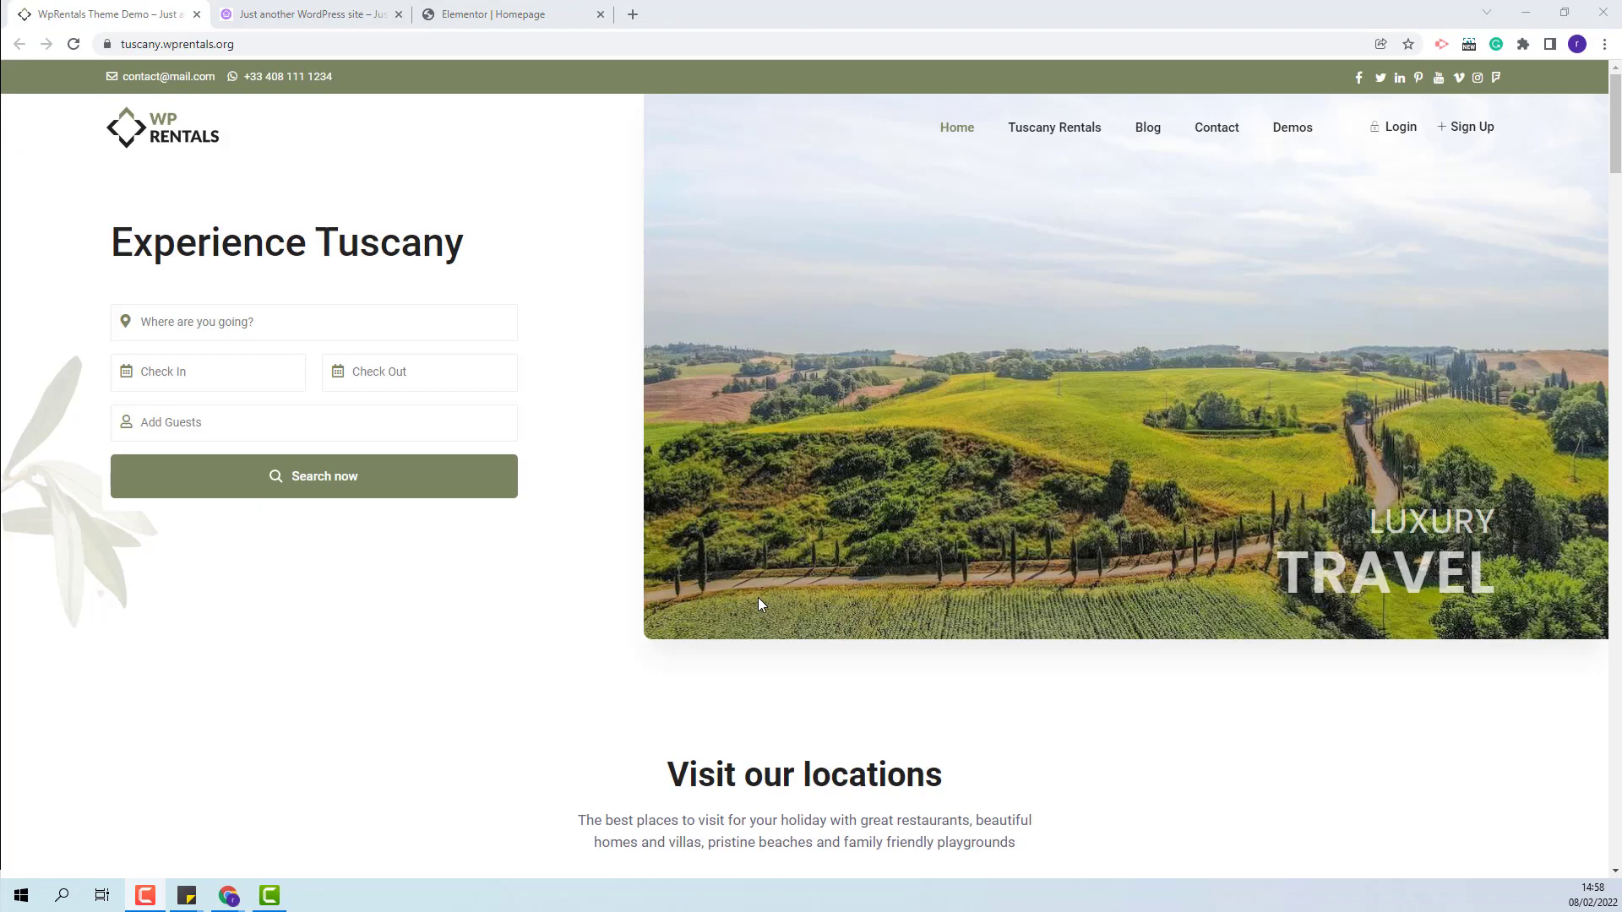